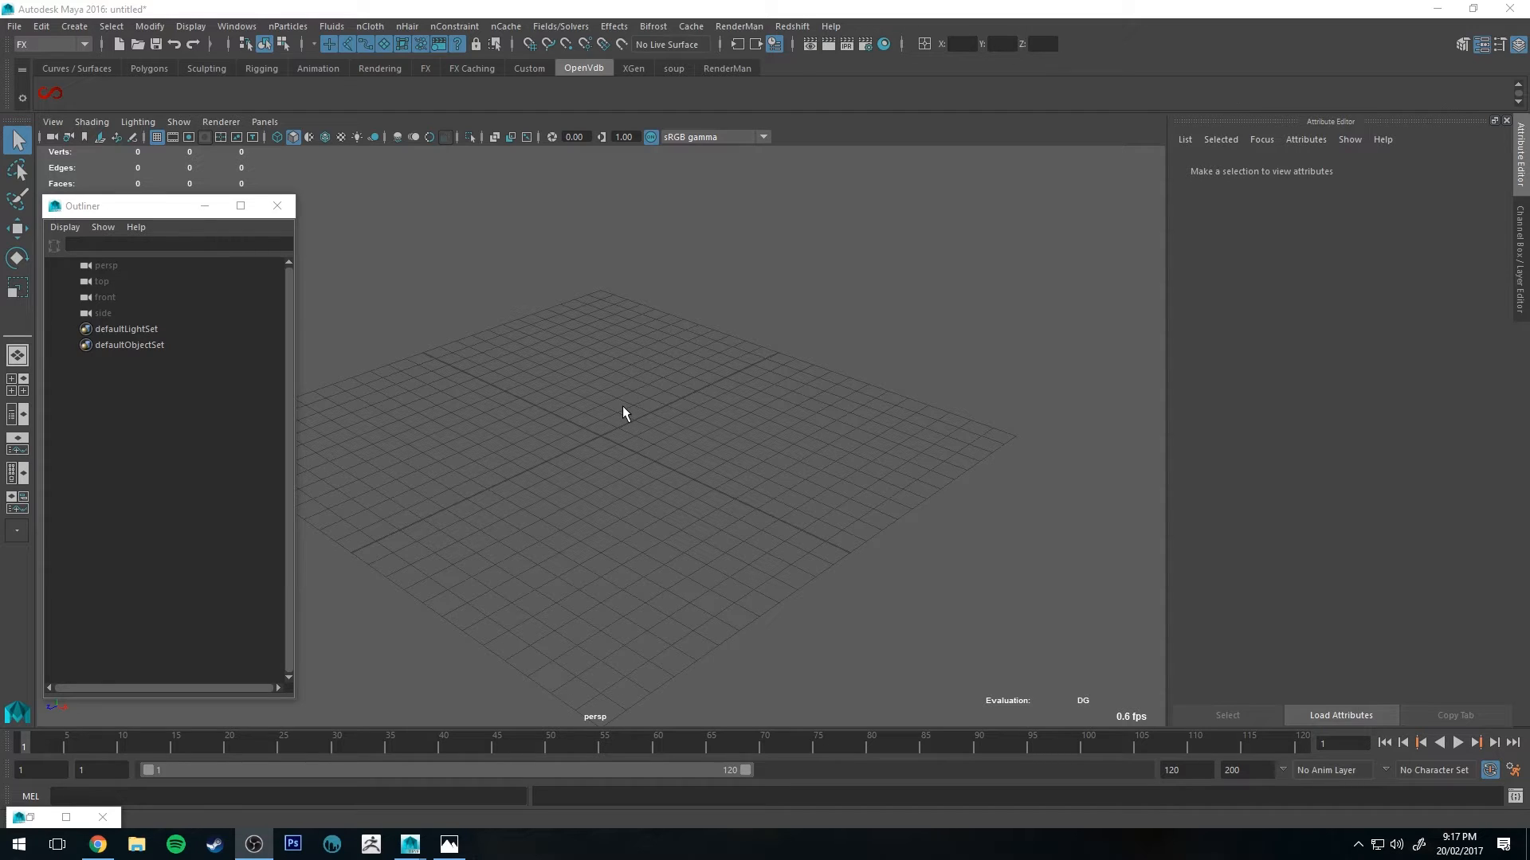
Step: Create a Redshift physical light in the scene
{"action": "left_click_drag", "start_coordinate": [623, 407], "coordinate": [575, 318], "text": "alt"}
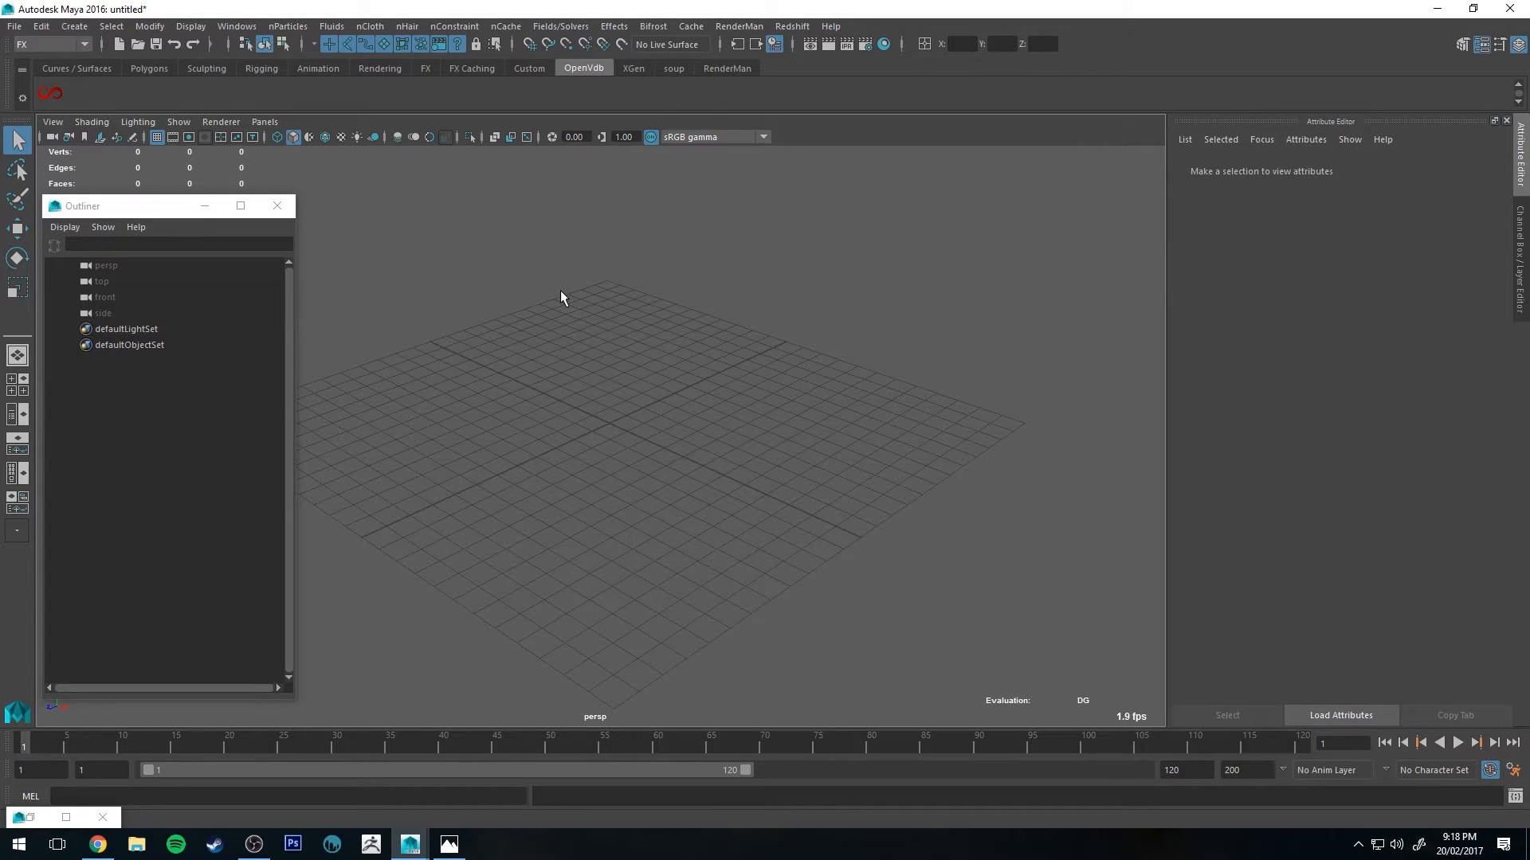
{"action": "middle_click_drag", "start_coordinate": [468, 321], "coordinate": [511, 307], "text": "alt"}
{"action": "left_click", "coordinate": [792, 26]}
{"action": "mouse_move", "coordinate": [833, 88]}
{"action": "left_click", "coordinate": [988, 100]}
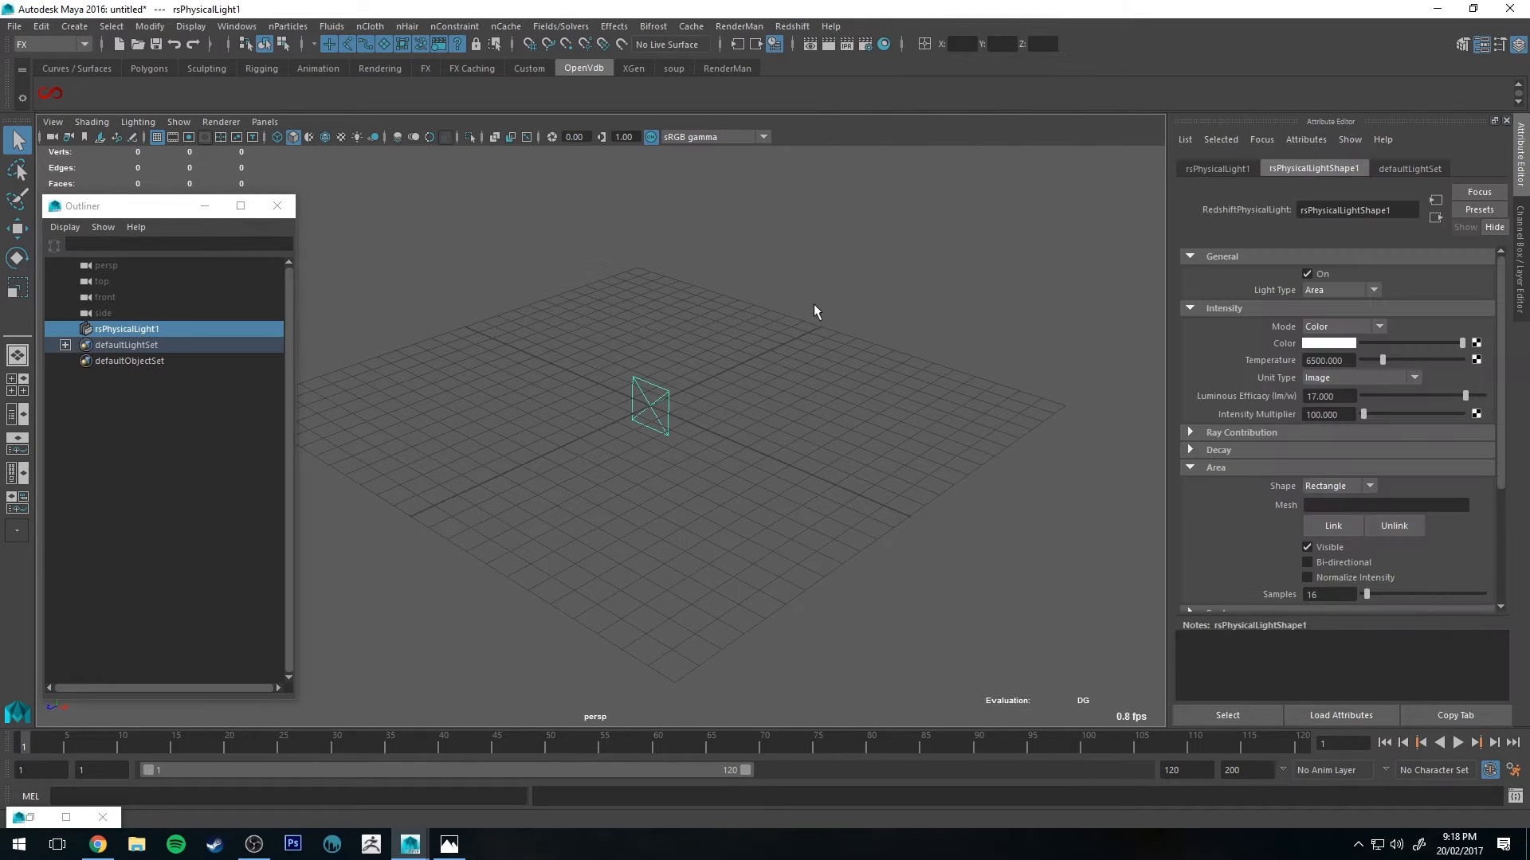
Step: Move the physical light up and away from the grid center with the Move tool
{"action": "left_click_drag", "start_coordinate": [813, 314], "coordinate": [726, 324], "text": "alt"}
{"action": "key", "text": "w"}
{"action": "left_click_drag", "start_coordinate": [569, 440], "coordinate": [372, 457]}
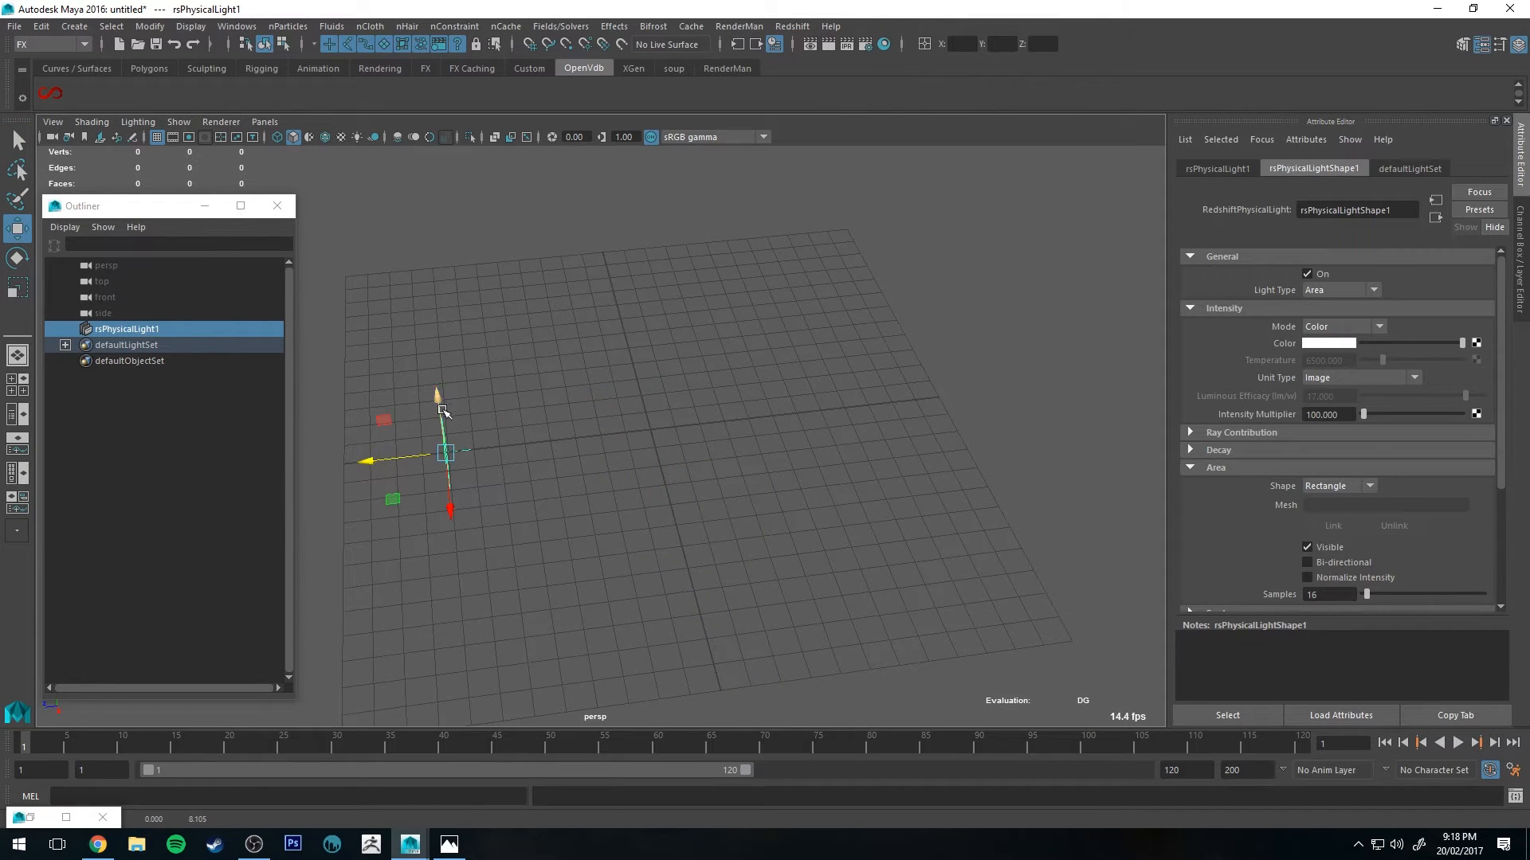
{"action": "left_click_drag", "start_coordinate": [440, 418], "coordinate": [488, 263]}
Step: Set the light's volume Contribution Scale to 1.000
{"action": "left_click_drag", "start_coordinate": [788, 288], "coordinate": [795, 328], "text": "alt"}
{"action": "scroll", "coordinate": [1296, 407], "scroll_direction": "down", "scroll_amount": 5}
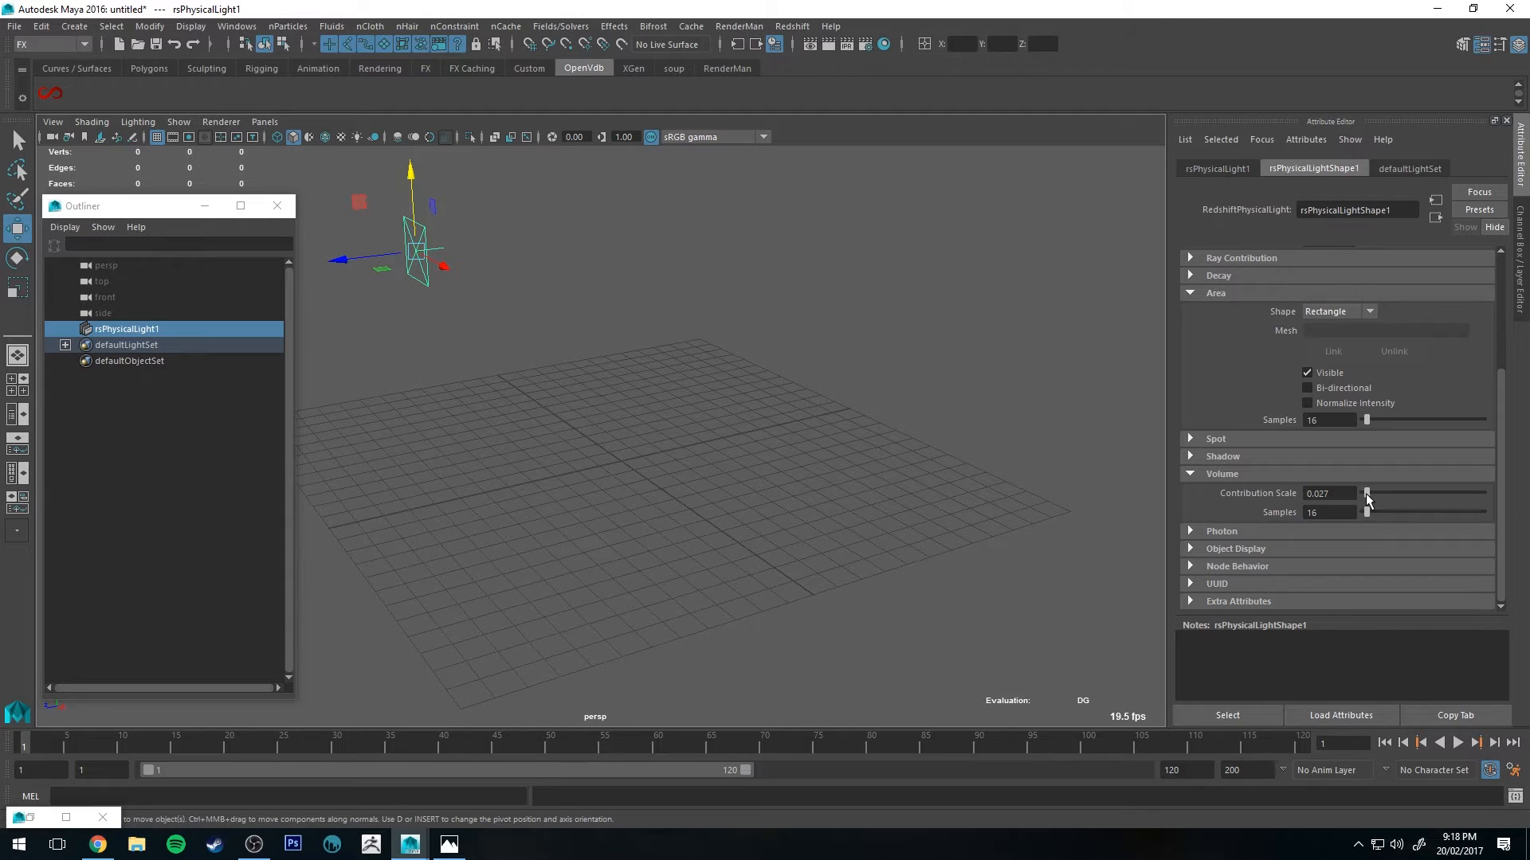
{"action": "left_click_drag", "start_coordinate": [1368, 498], "coordinate": [1485, 499]}
Step: Create a Redshift volume shape with material
{"action": "middle_click_drag", "start_coordinate": [804, 331], "coordinate": [824, 368], "text": "alt"}
{"action": "left_click_drag", "start_coordinate": [824, 368], "coordinate": [841, 370], "text": "alt"}
{"action": "middle_click_drag", "start_coordinate": [807, 333], "coordinate": [830, 402], "text": "alt"}
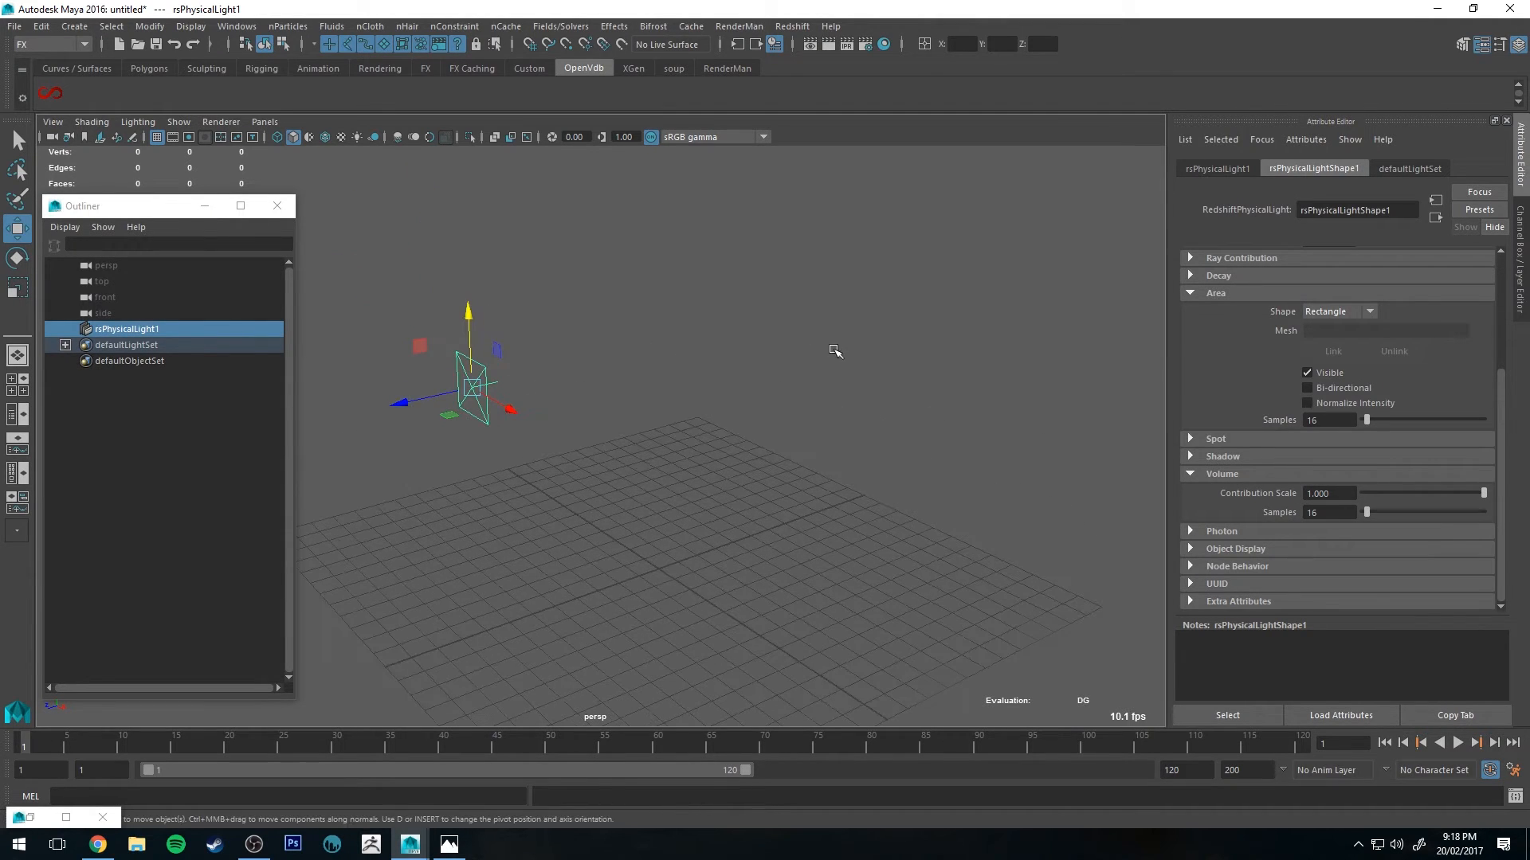
{"action": "left_click", "coordinate": [793, 27]}
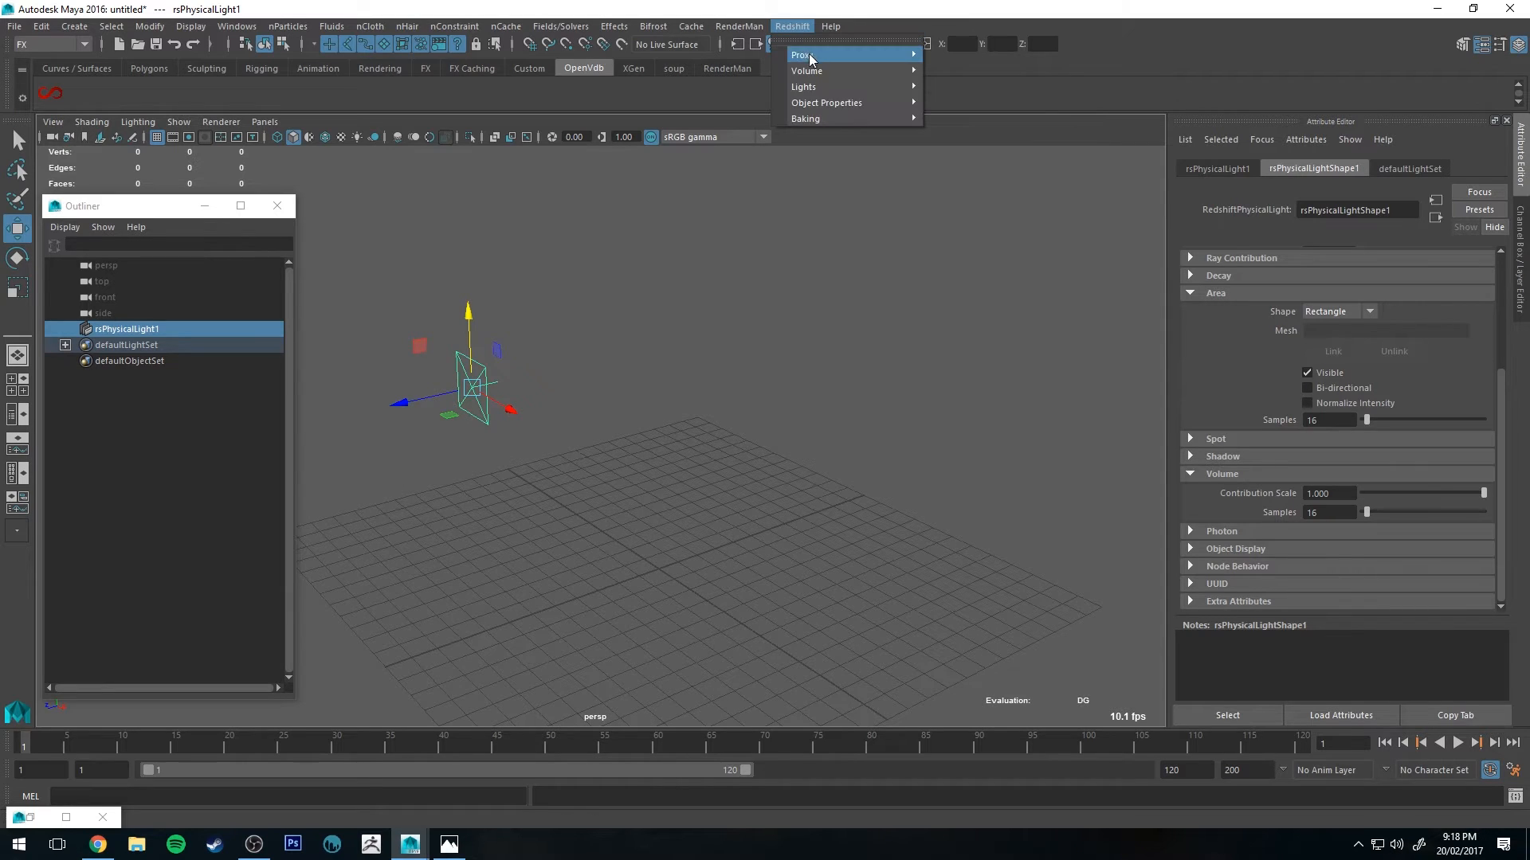
{"action": "mouse_move", "coordinate": [833, 70]}
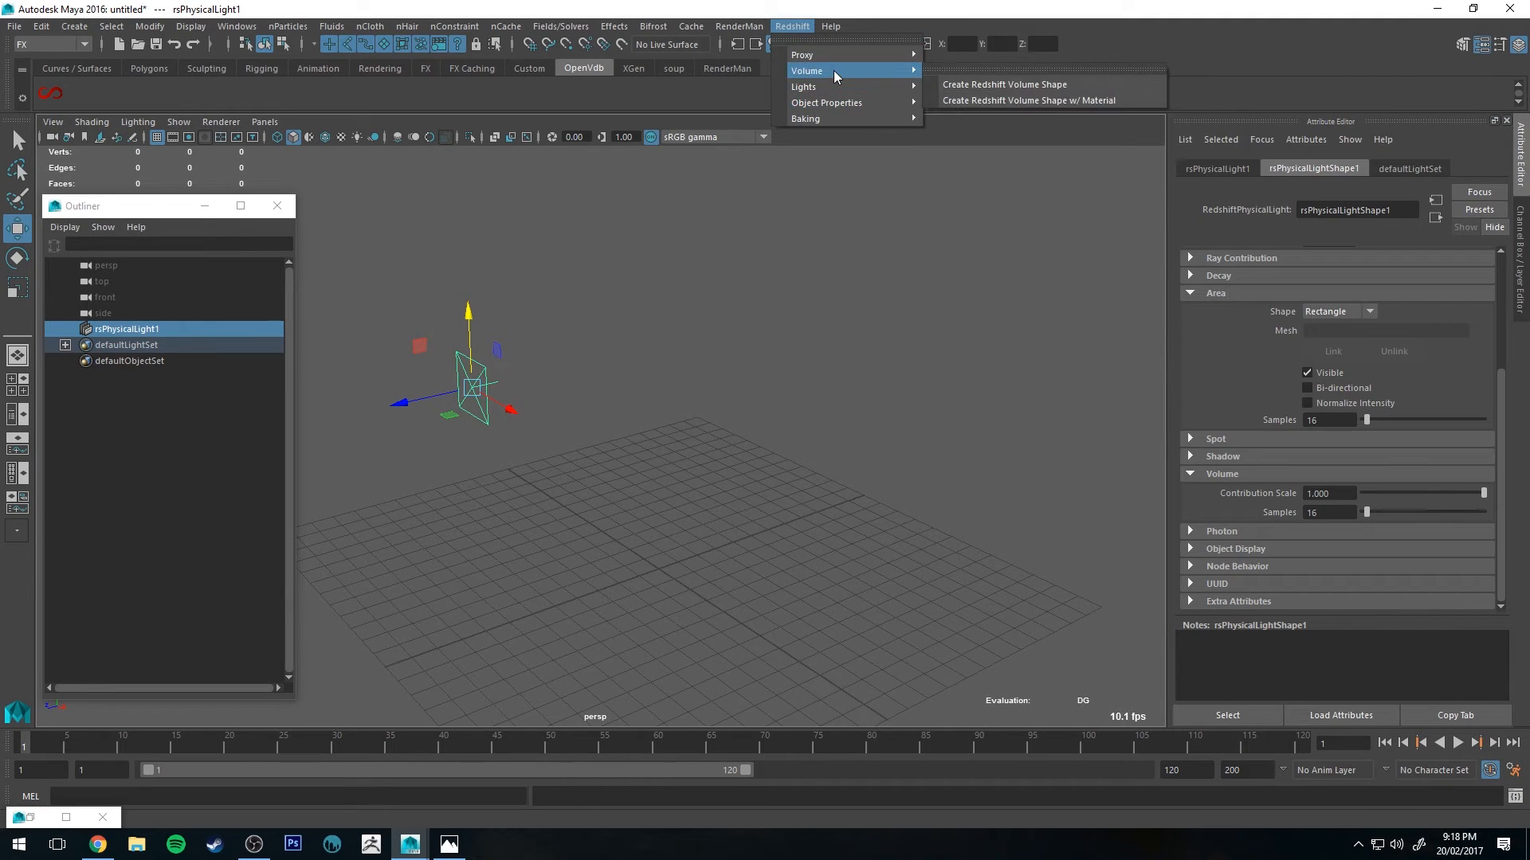
{"action": "left_click", "coordinate": [1001, 100]}
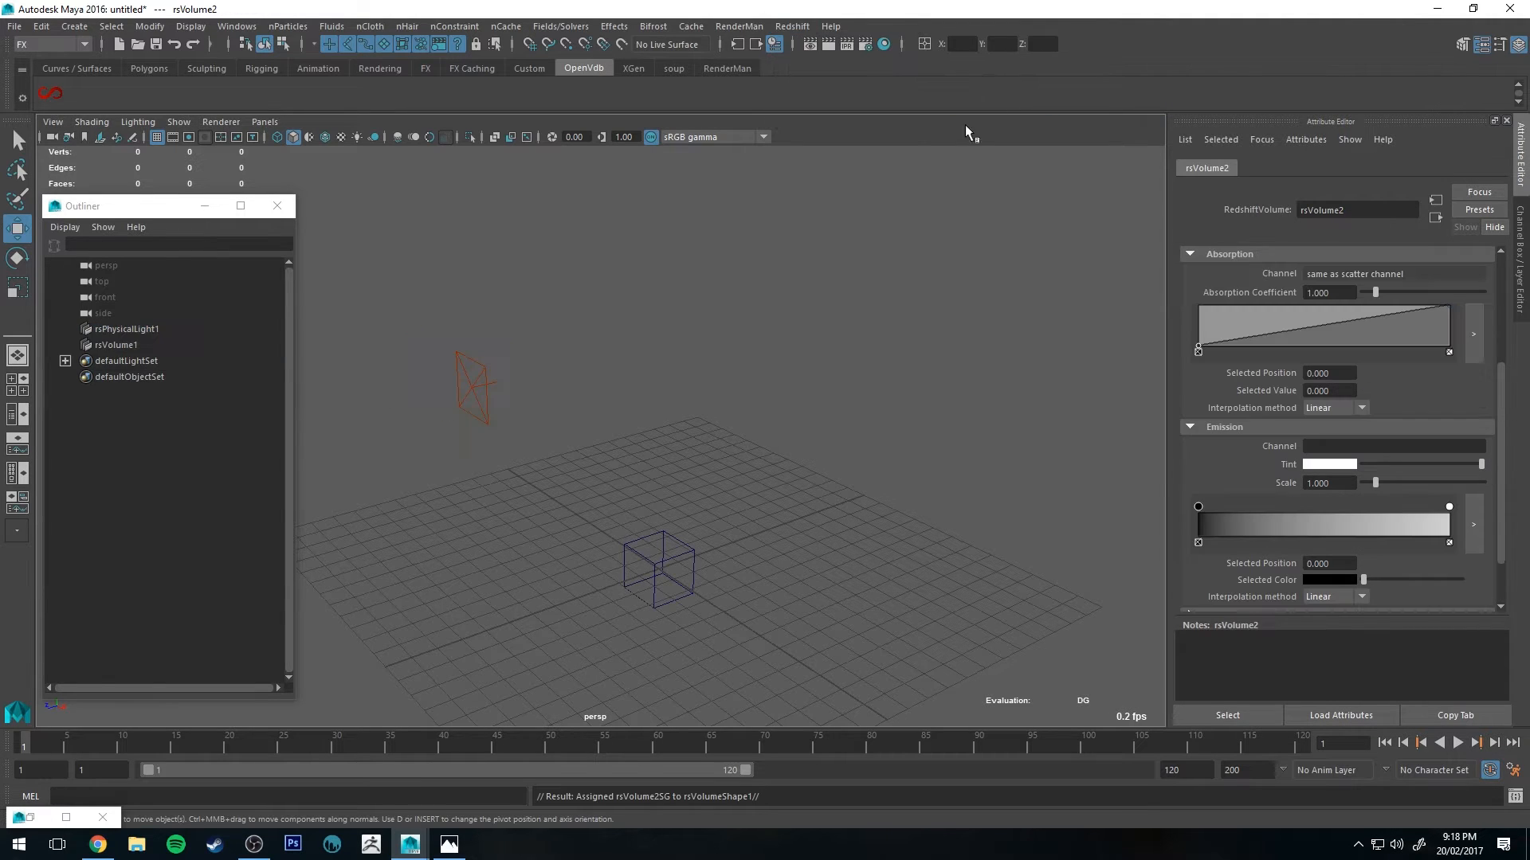
Step: Select the volume and load bunny_cloud.vdb from the OpenVDB Examples folder as its file
{"action": "left_click", "coordinate": [676, 524]}
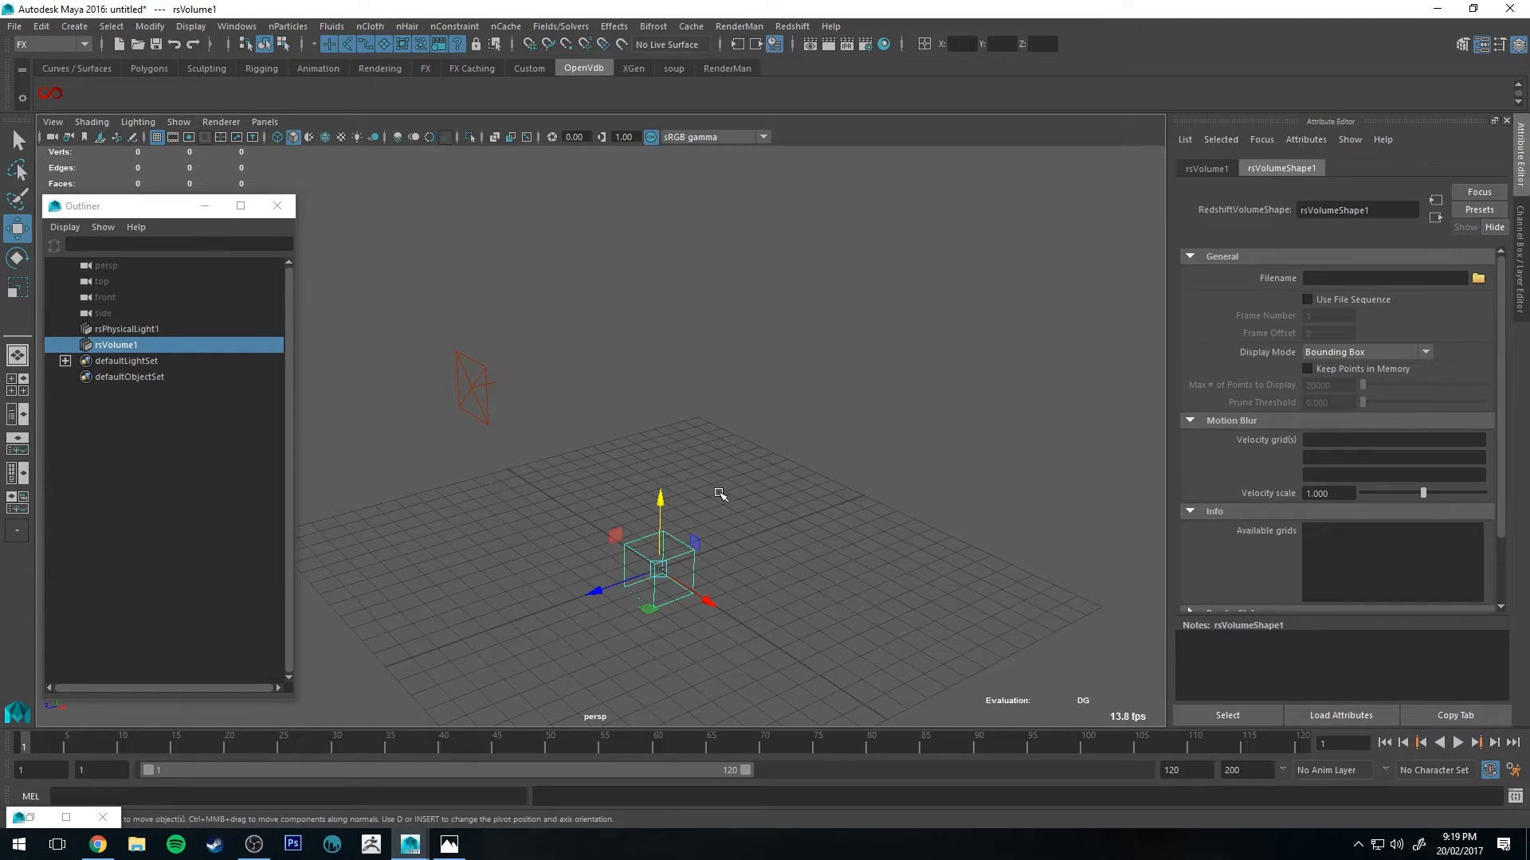
{"action": "middle_click_drag", "start_coordinate": [719, 503], "coordinate": [741, 444], "text": "alt"}
{"action": "left_click_drag", "start_coordinate": [746, 431], "coordinate": [762, 366], "text": "alt"}
{"action": "right_click_drag", "start_coordinate": [763, 362], "coordinate": [813, 489], "text": "alt"}
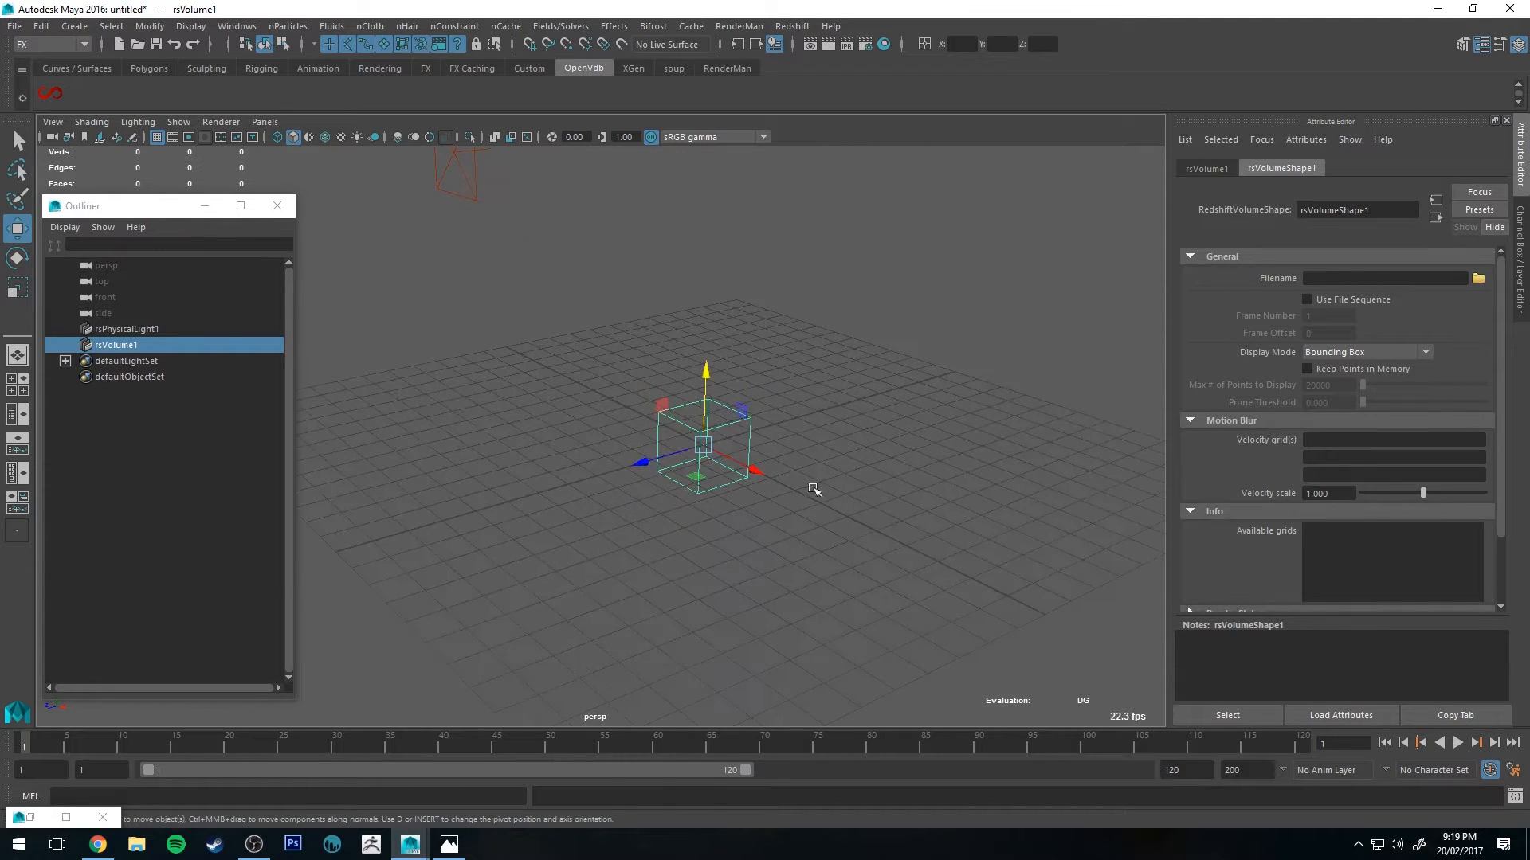
{"action": "left_click", "coordinate": [1479, 281]}
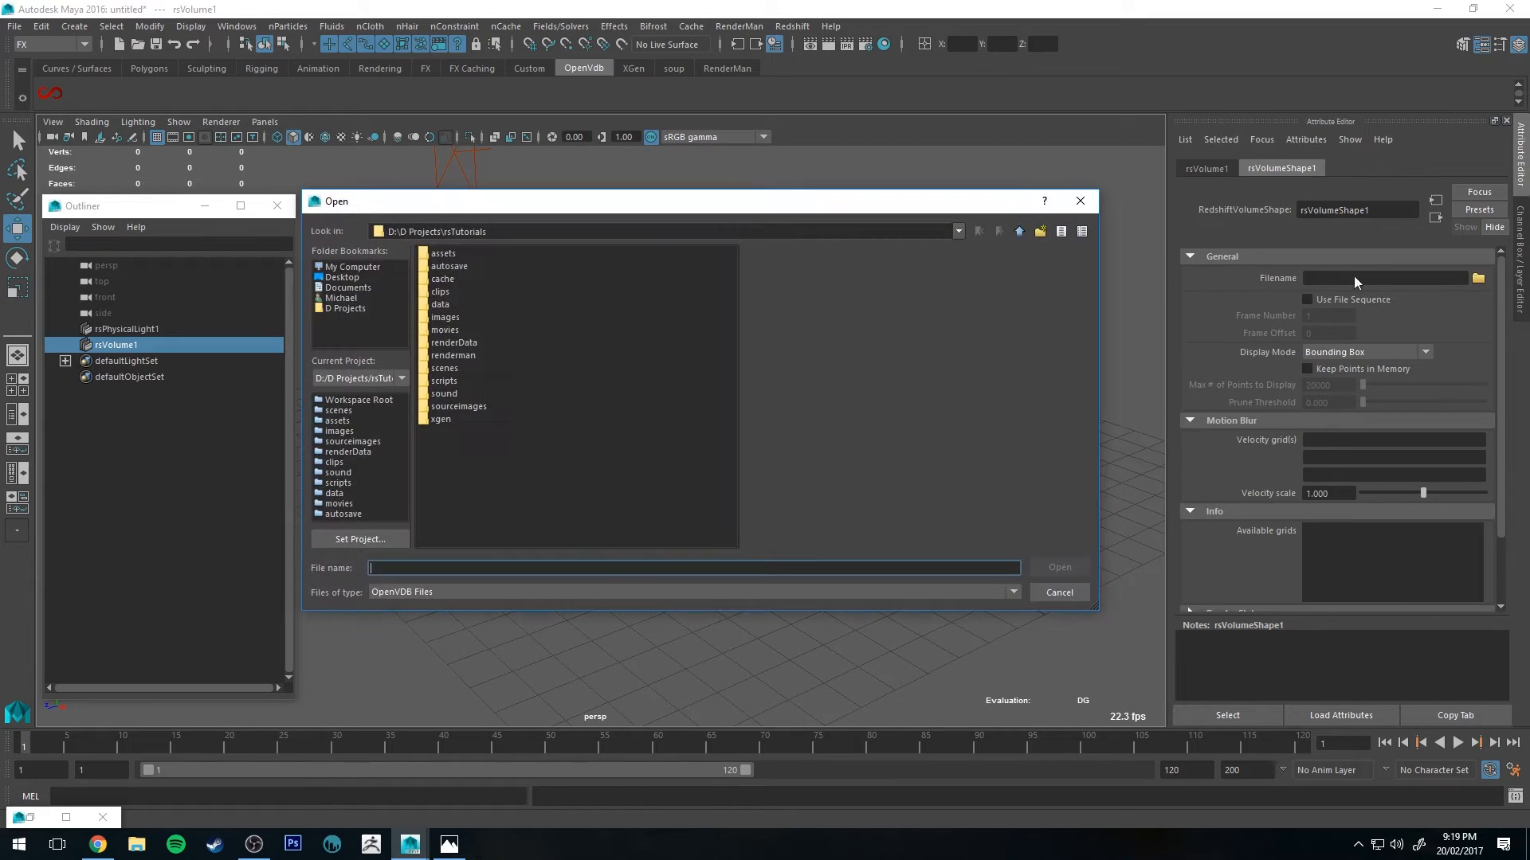
{"action": "left_click", "coordinate": [1018, 232]}
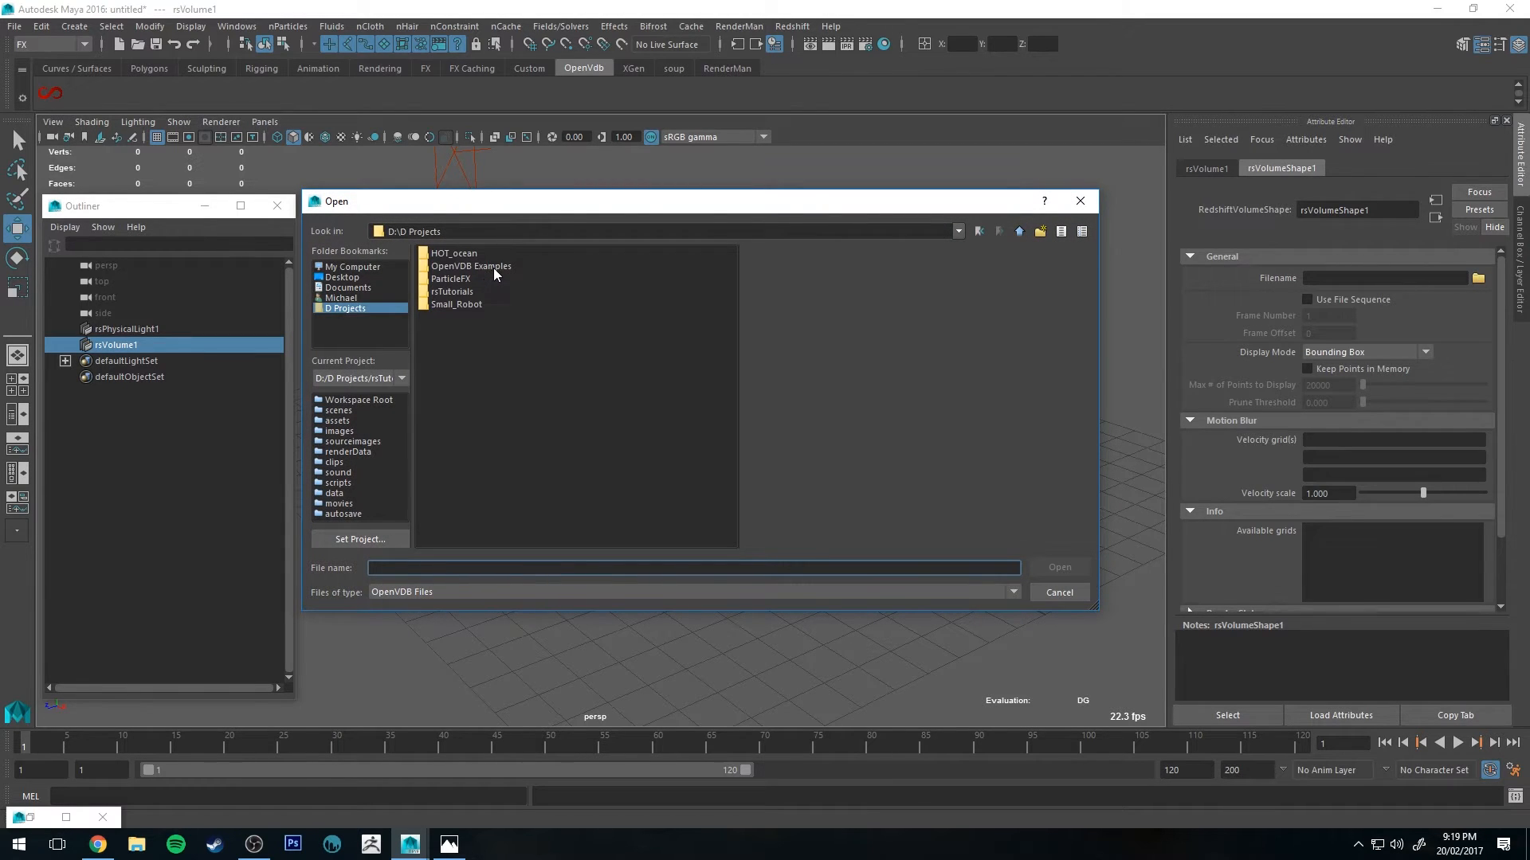
{"action": "double_click", "coordinate": [494, 268]}
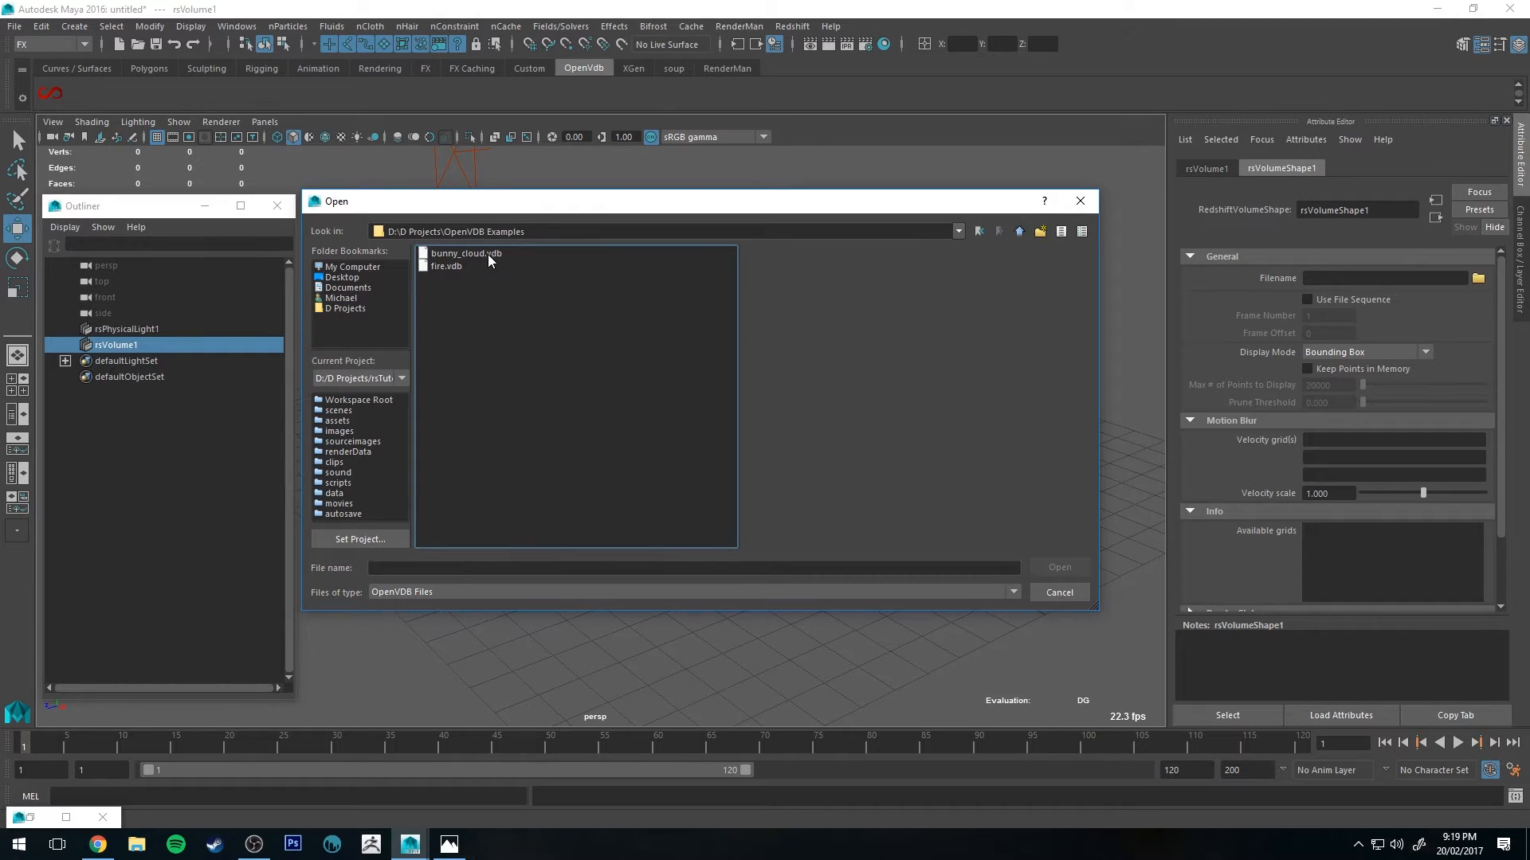
{"action": "left_click", "coordinate": [469, 255]}
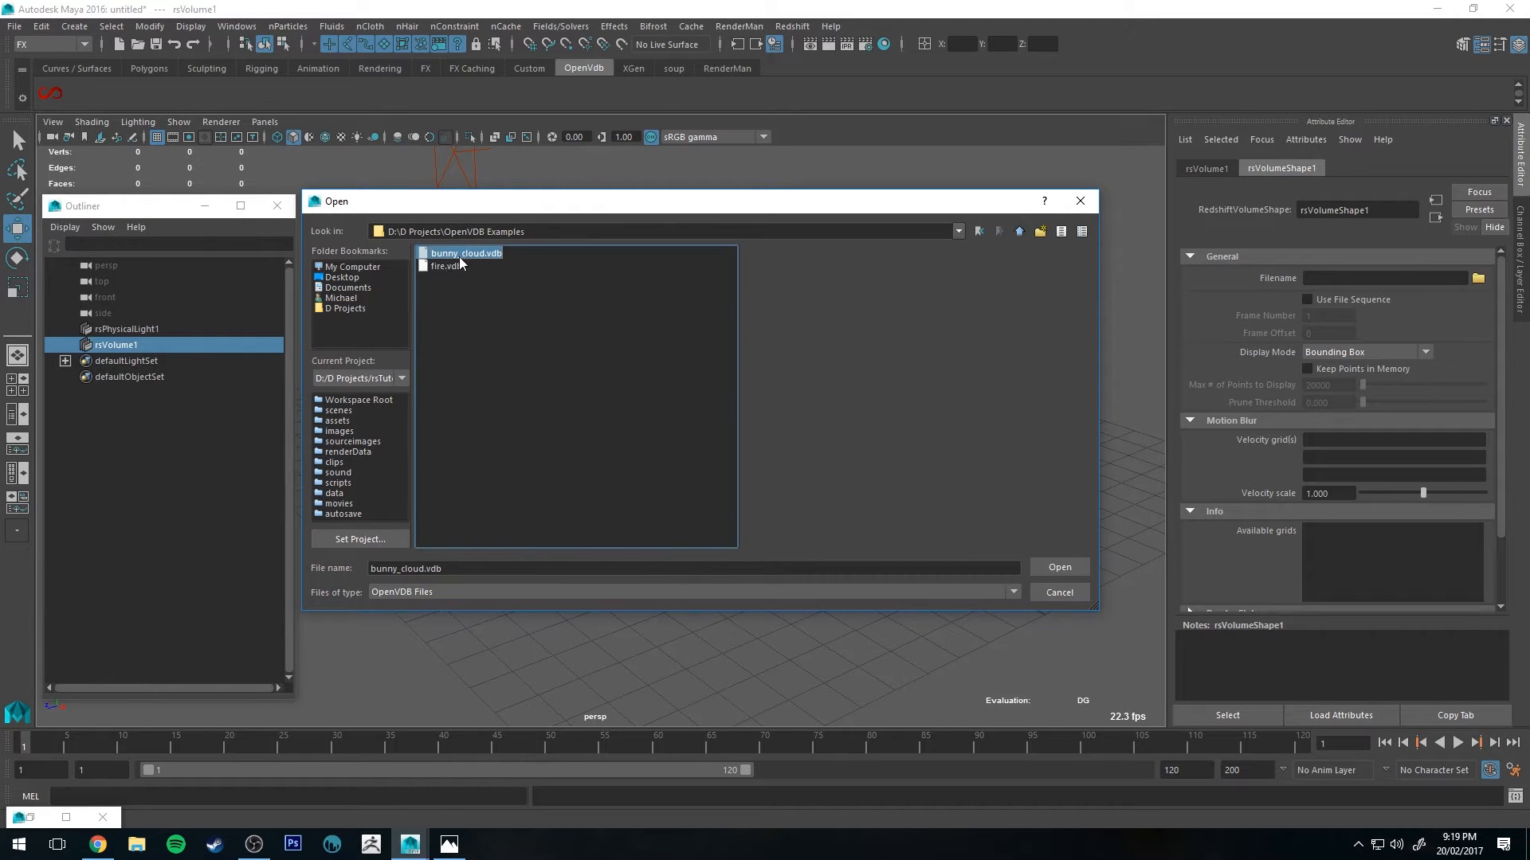
{"action": "left_click", "coordinate": [1053, 567]}
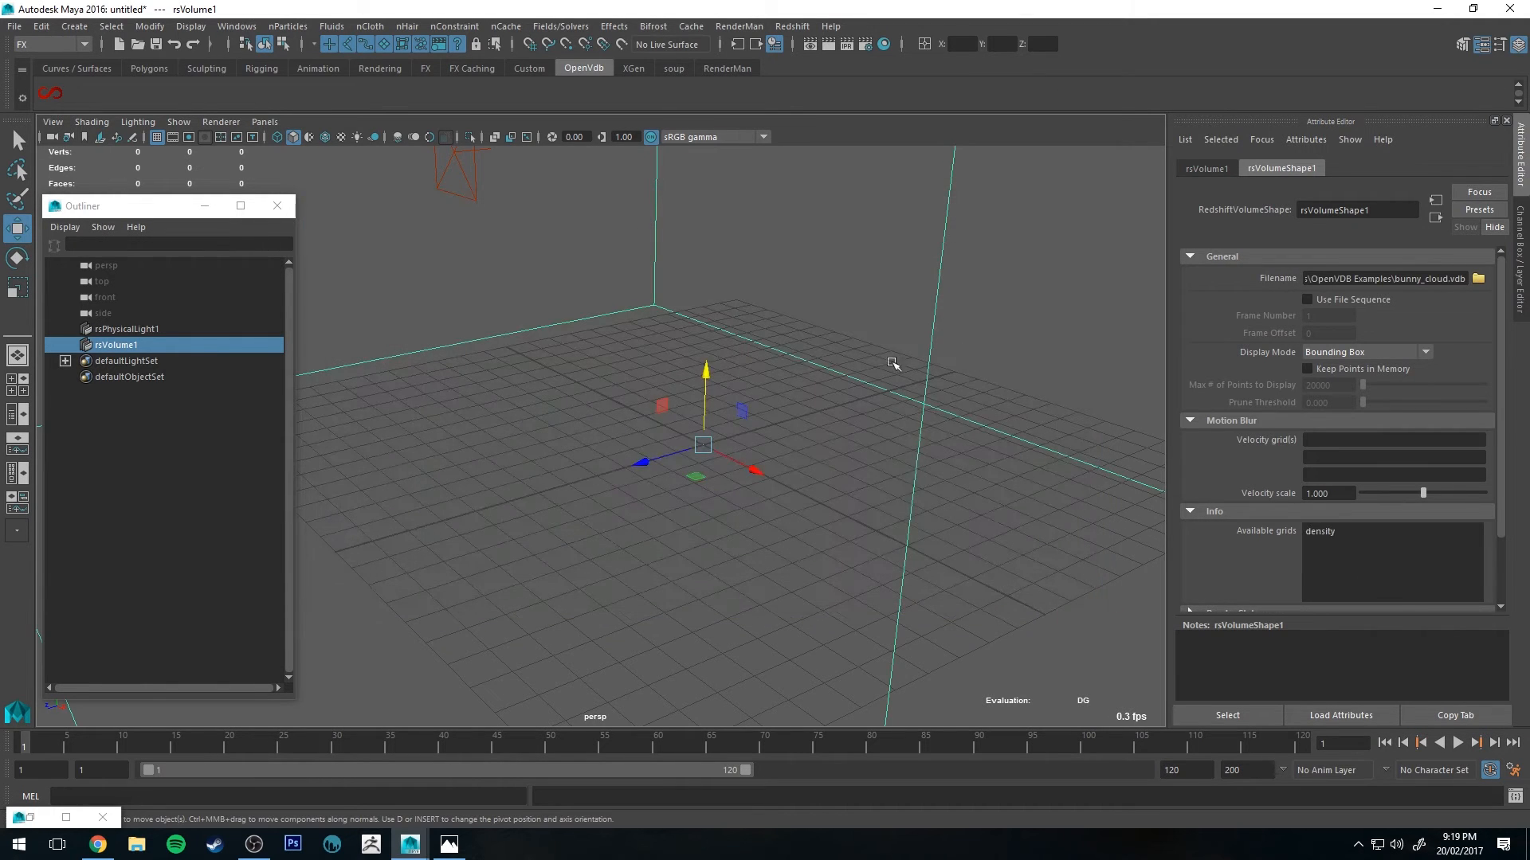
Step: Frame the volume and set its display mode to Bounding Box & Points
{"action": "key", "text": "f"}
{"action": "right_click_drag", "start_coordinate": [791, 384], "coordinate": [706, 231], "text": "alt"}
{"action": "middle_click_drag", "start_coordinate": [707, 232], "coordinate": [714, 314], "text": "alt"}
{"action": "right_click_drag", "start_coordinate": [714, 314], "coordinate": [835, 423], "text": "alt"}
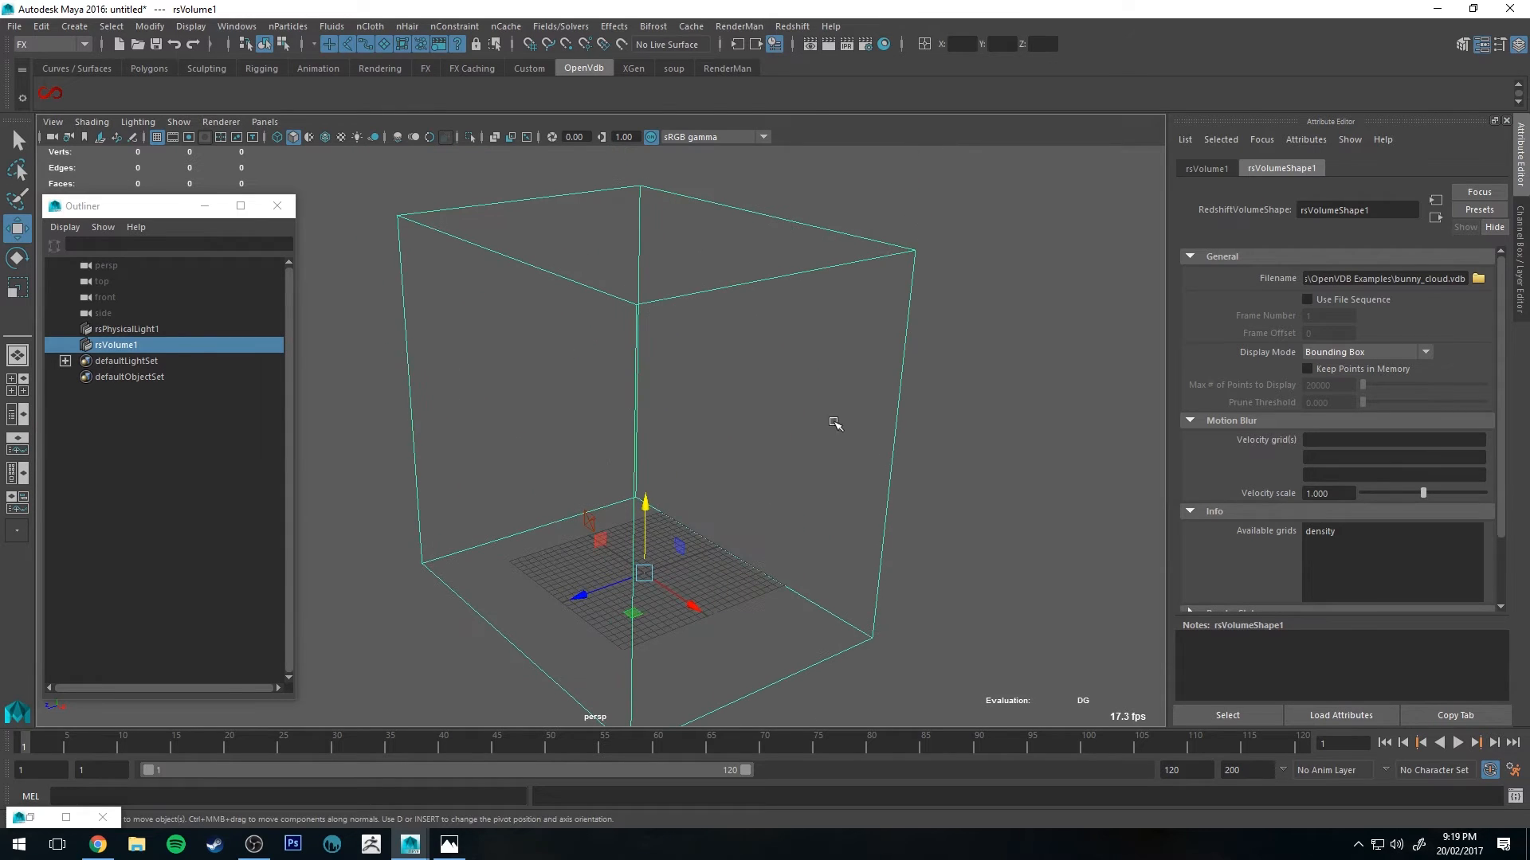
{"action": "key", "text": "e"}
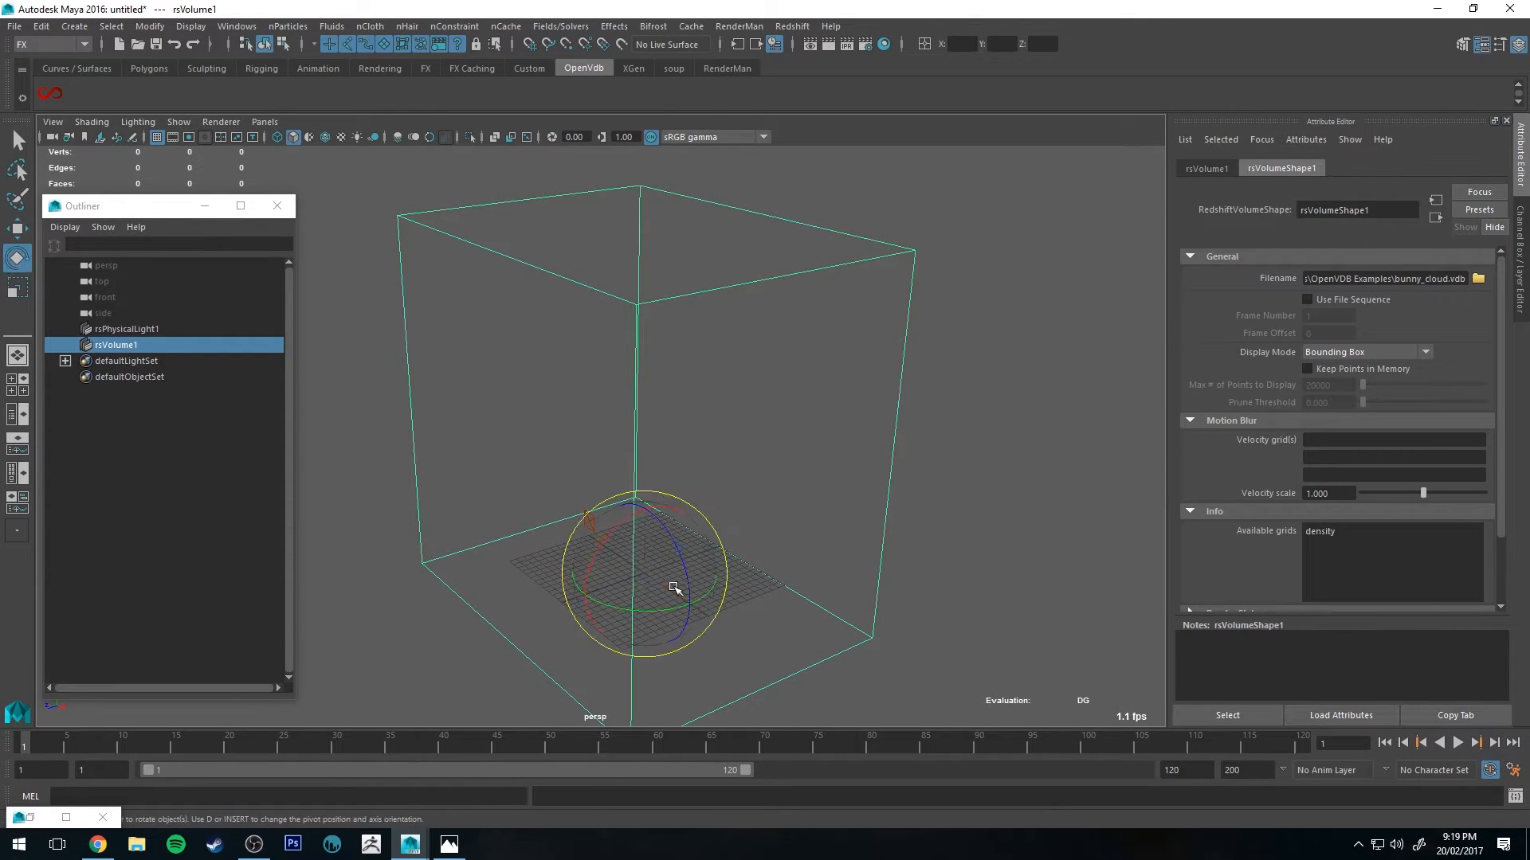
{"action": "key", "text": "r"}
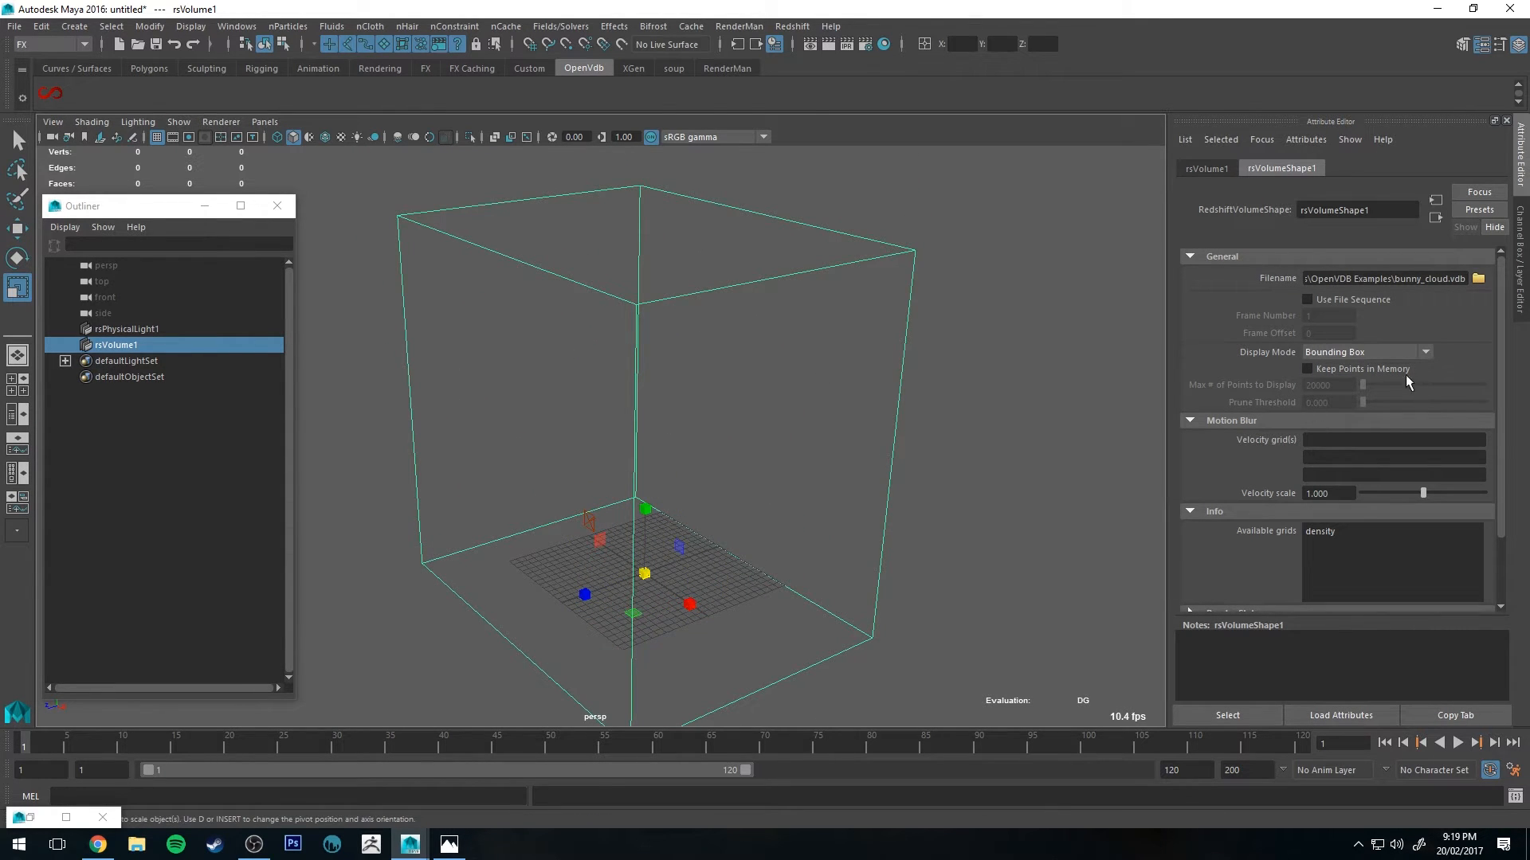
{"action": "left_click", "coordinate": [1404, 352]}
{"action": "left_click", "coordinate": [1342, 352]}
{"action": "left_click", "coordinate": [1341, 352]}
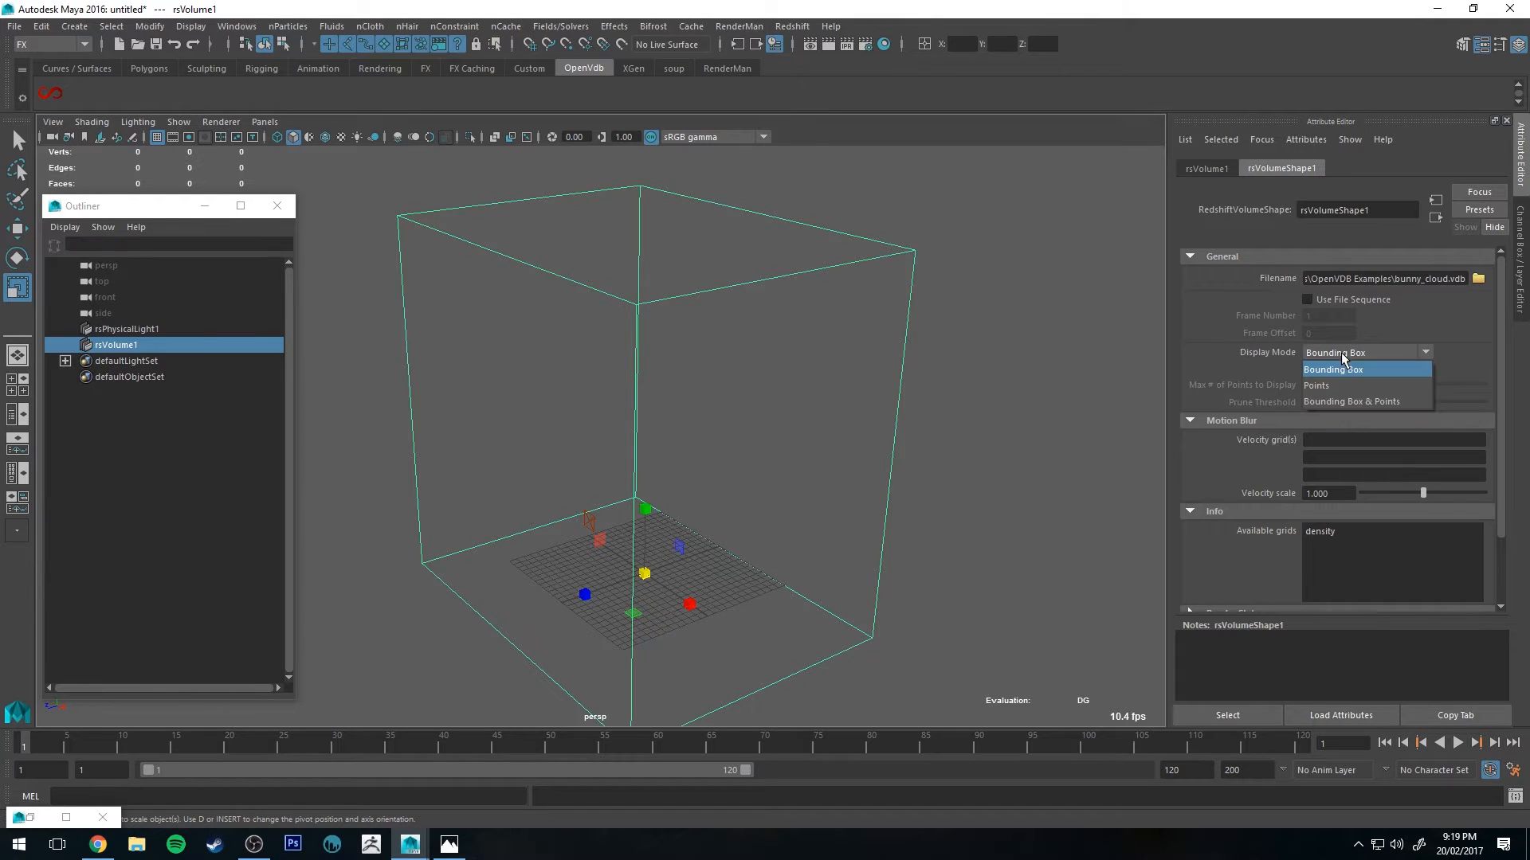
{"action": "left_click", "coordinate": [1329, 401]}
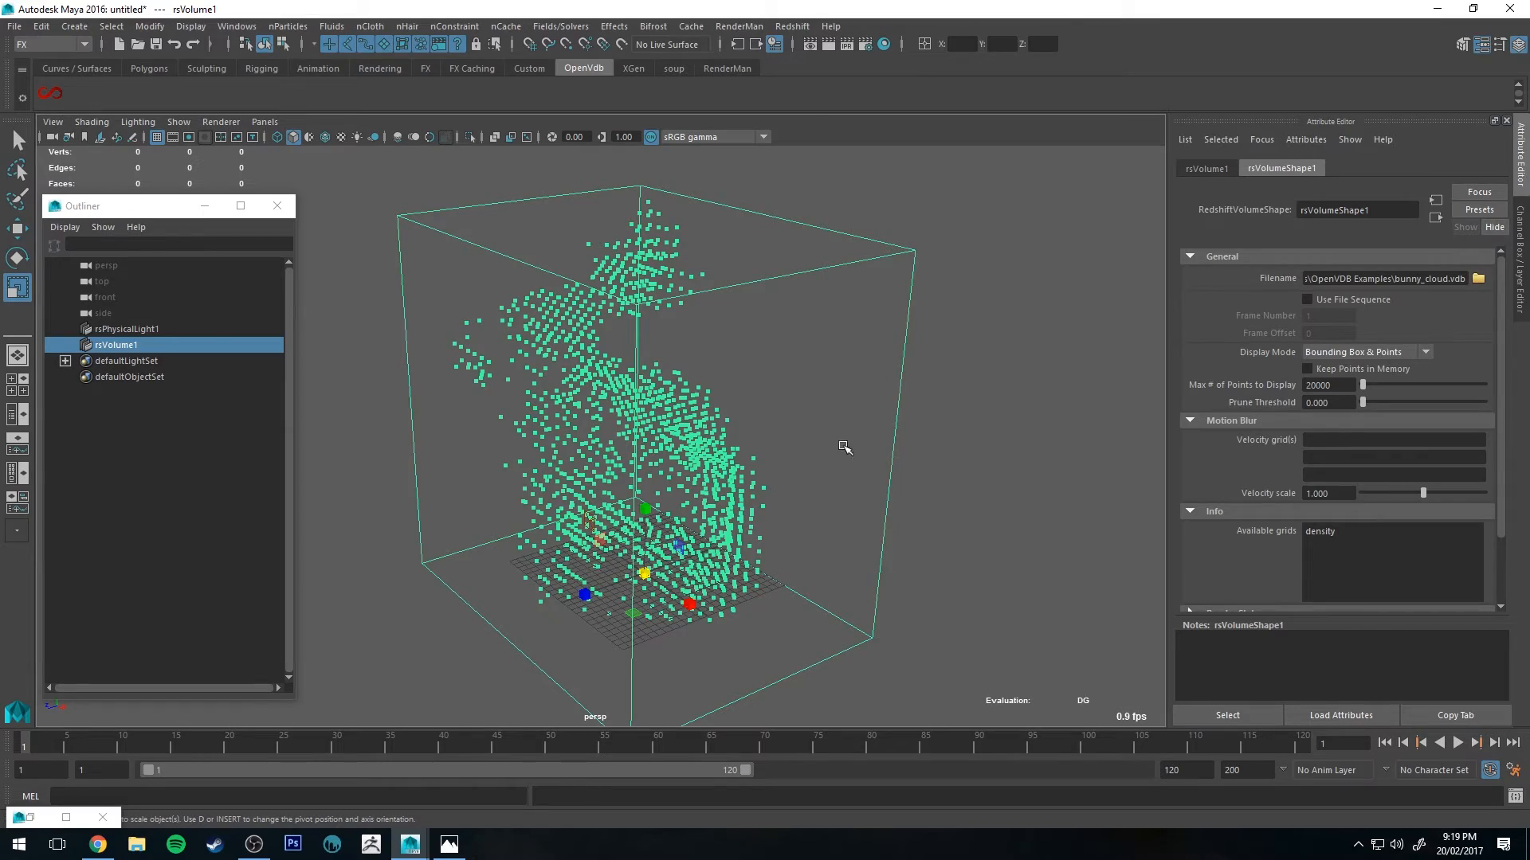
Step: Select the physical light and rotate it to aim toward the bunny volume
{"action": "left_click_drag", "start_coordinate": [658, 448], "coordinate": [692, 426], "text": "alt"}
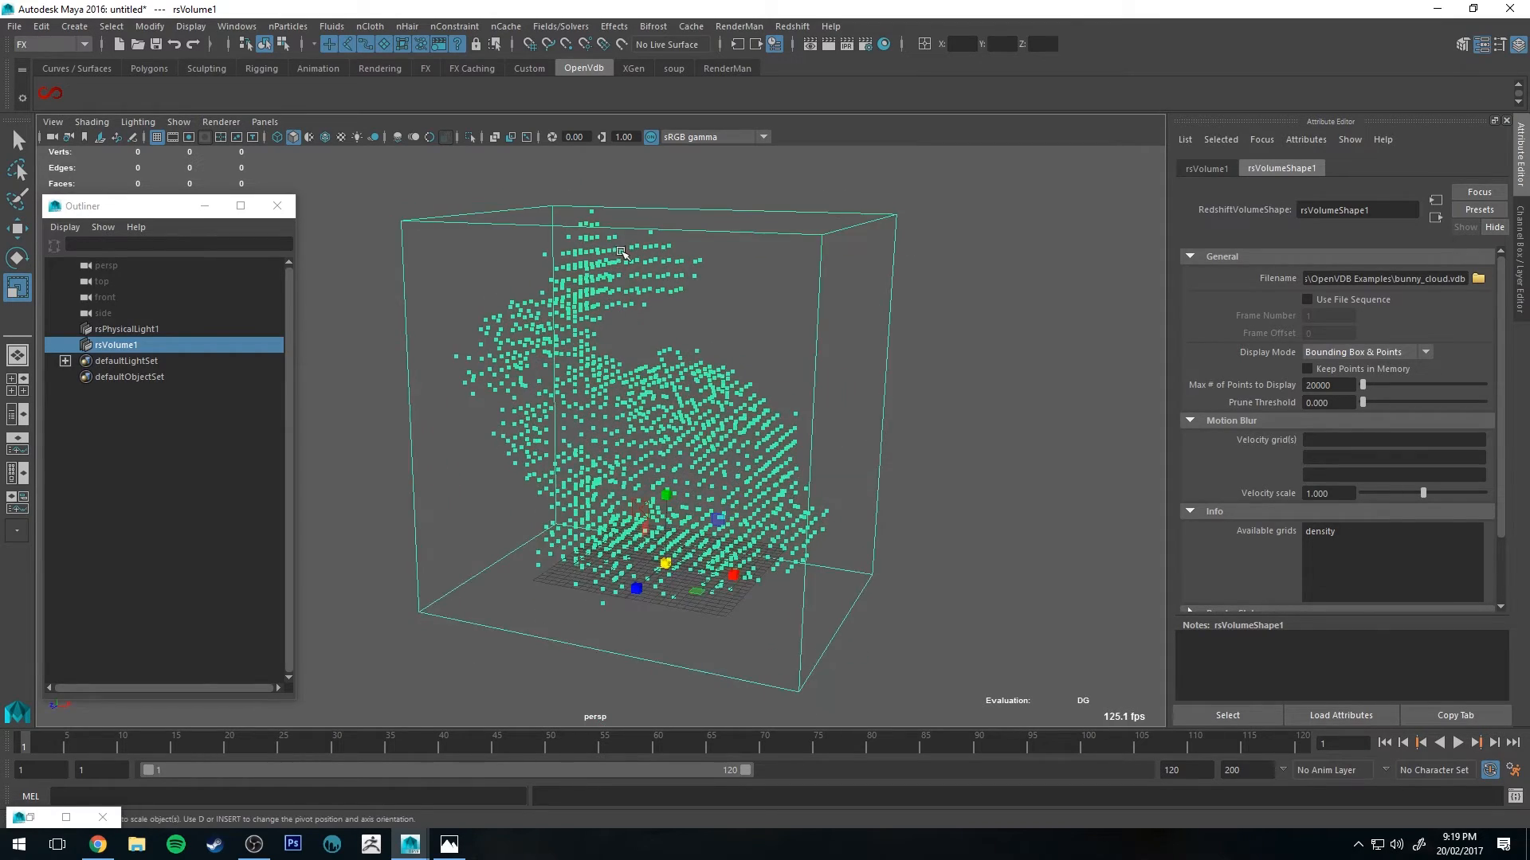
{"action": "left_click_drag", "start_coordinate": [622, 254], "coordinate": [531, 324], "text": "alt"}
{"action": "left_click_drag", "start_coordinate": [530, 446], "coordinate": [678, 387], "text": "alt"}
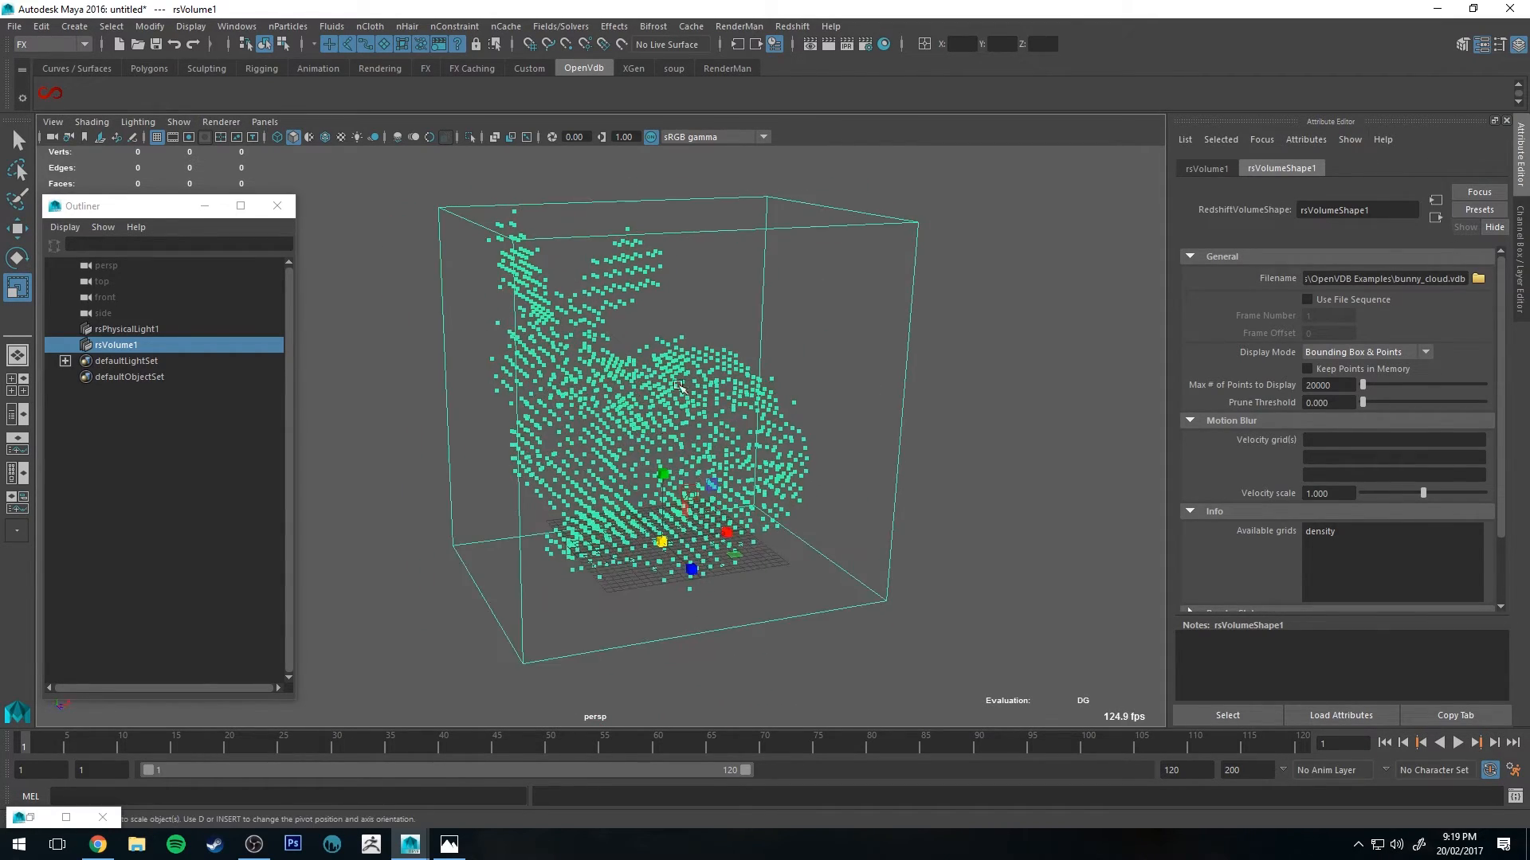
{"action": "left_click_drag", "start_coordinate": [484, 292], "coordinate": [573, 303], "text": "alt"}
{"action": "left_click_drag", "start_coordinate": [666, 519], "coordinate": [569, 385], "text": "alt"}
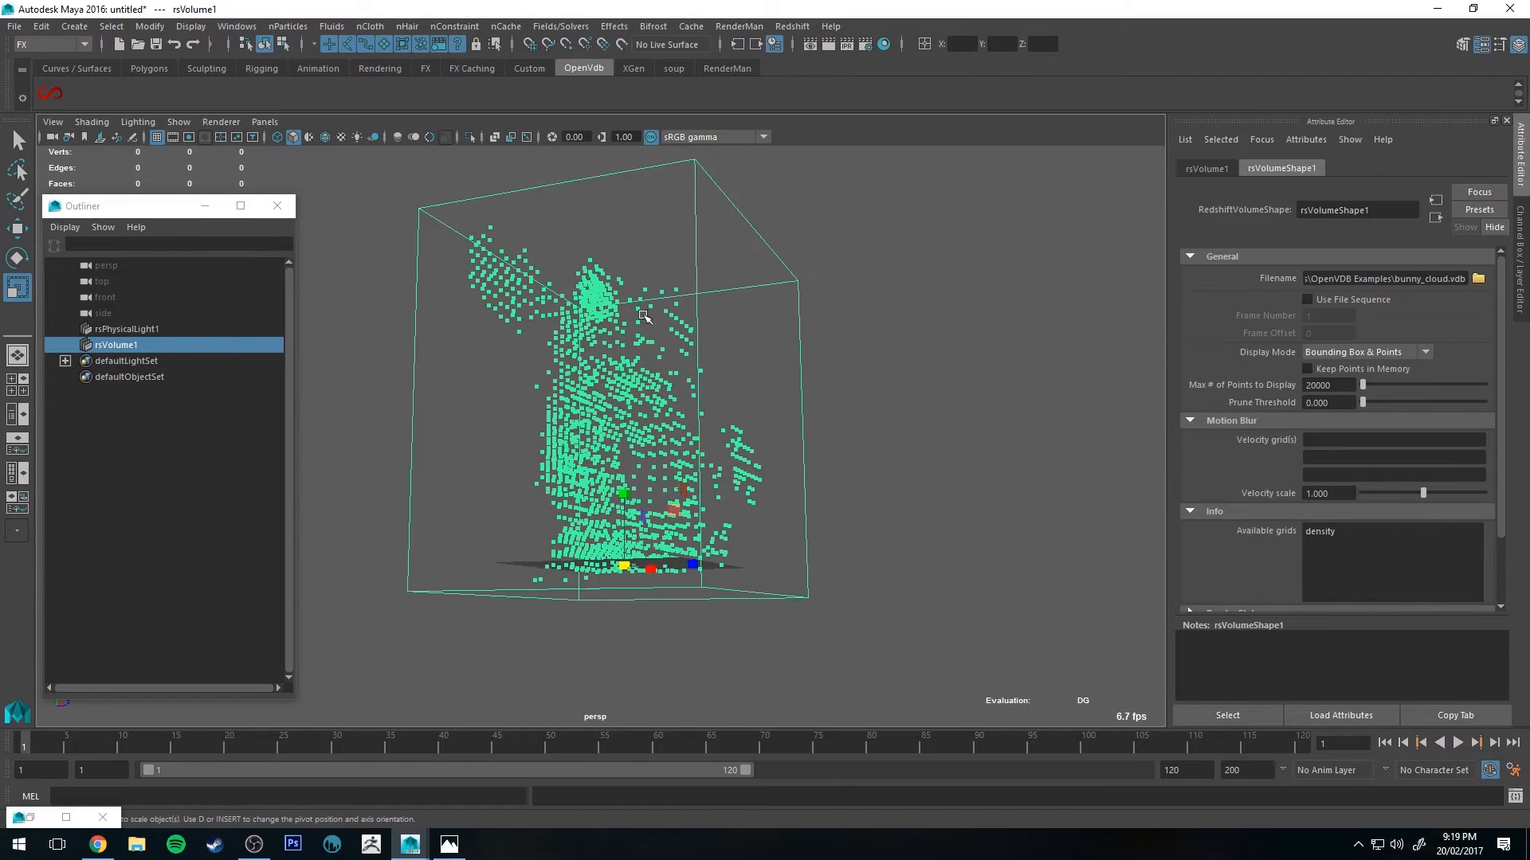
{"action": "left_click_drag", "start_coordinate": [836, 399], "coordinate": [621, 445], "text": "alt"}
{"action": "right_click_drag", "start_coordinate": [622, 445], "coordinate": [330, 375], "text": "alt"}
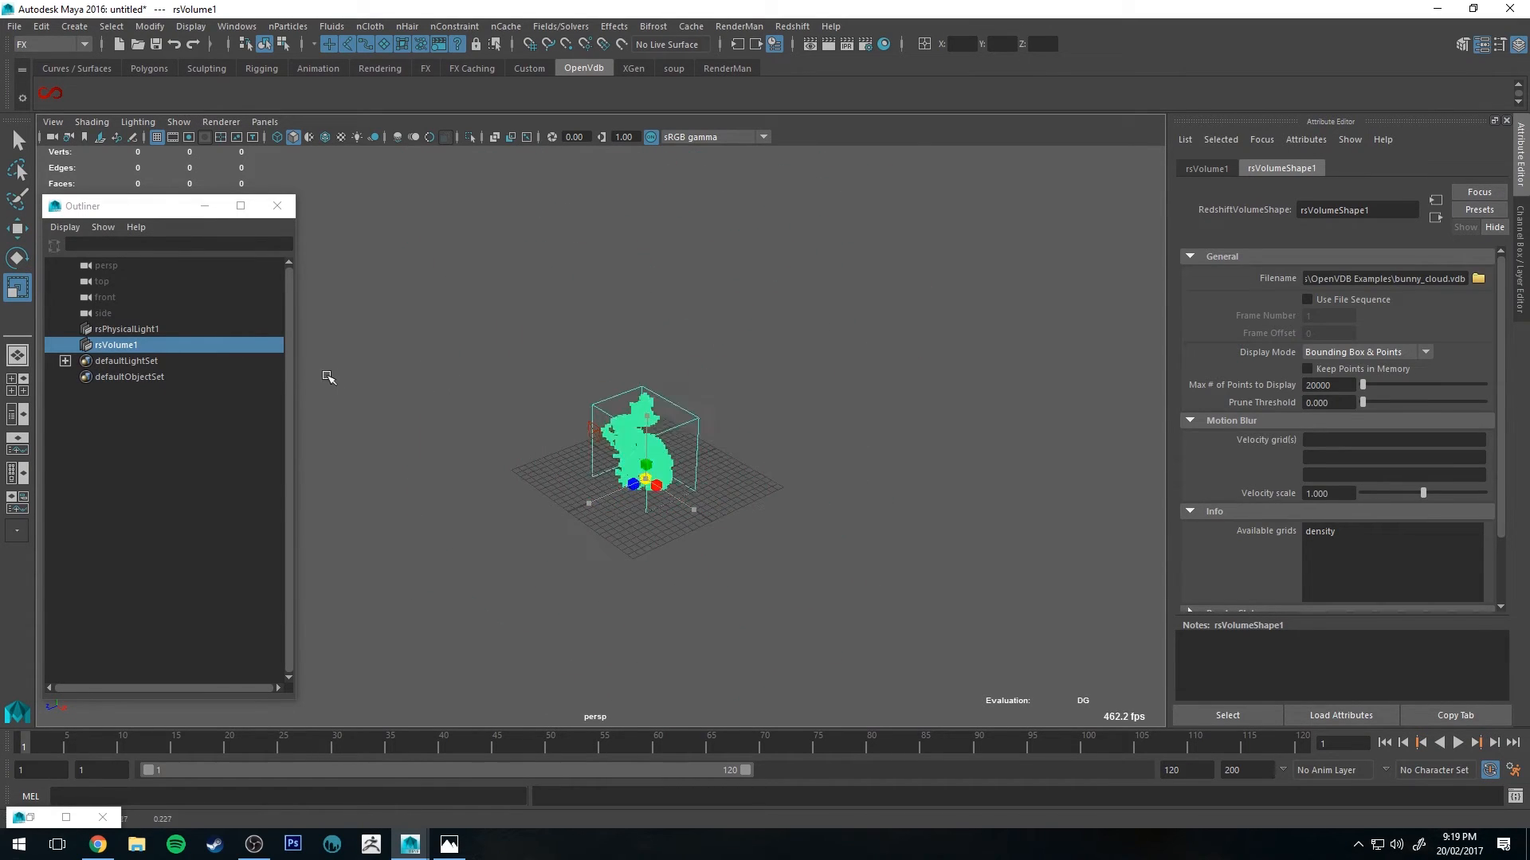
{"action": "right_click_drag", "start_coordinate": [462, 360], "coordinate": [660, 393], "text": "alt"}
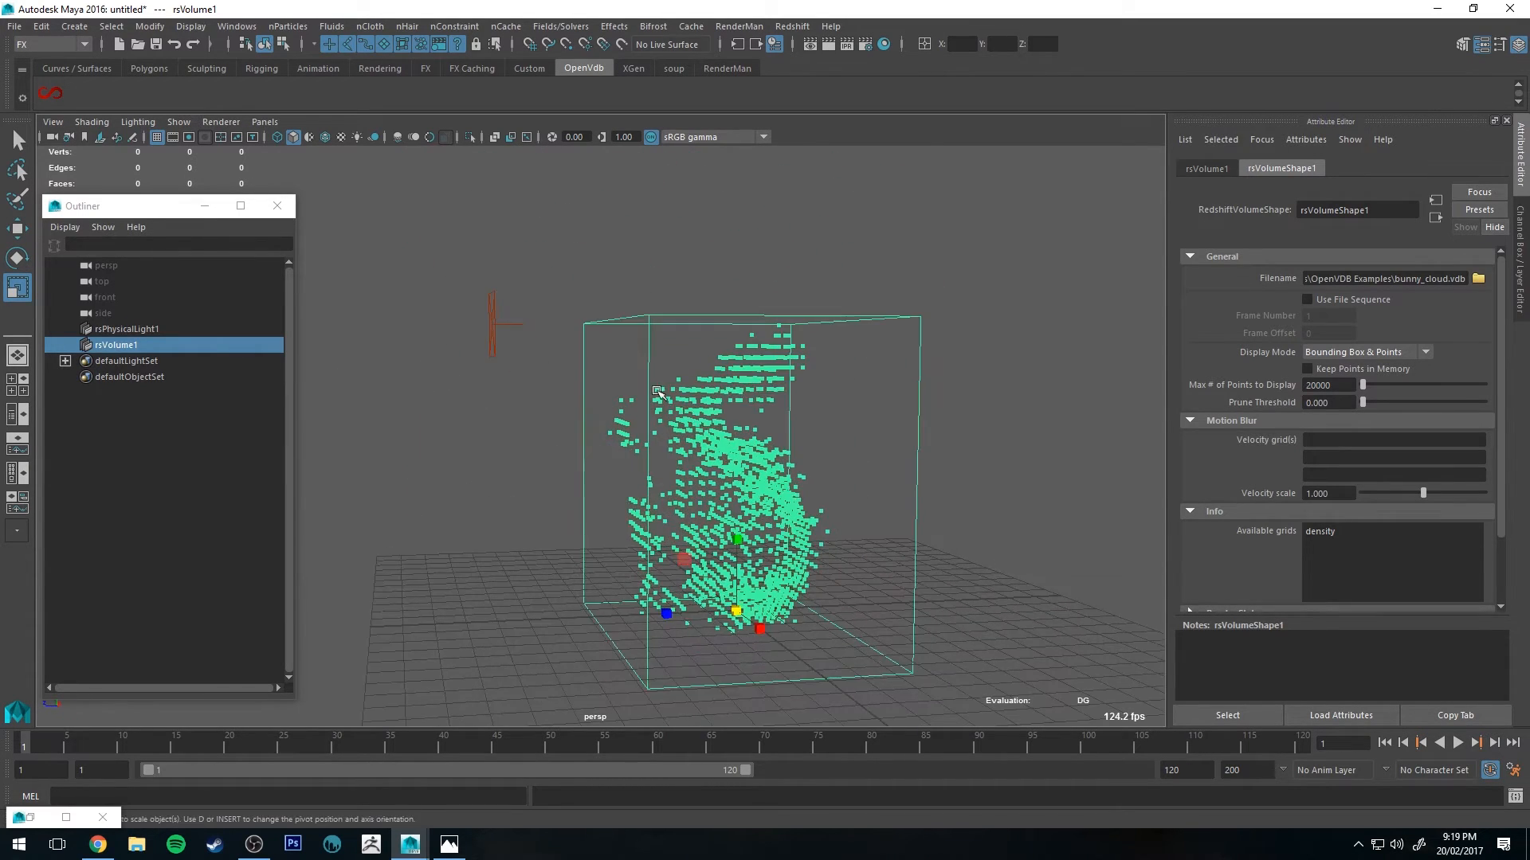
{"action": "left_click", "coordinate": [494, 326]}
{"action": "key", "text": "e"}
{"action": "left_click_drag", "start_coordinate": [447, 268], "coordinate": [466, 259]}
{"action": "left_click_drag", "start_coordinate": [486, 279], "coordinate": [554, 301], "text": "alt"}
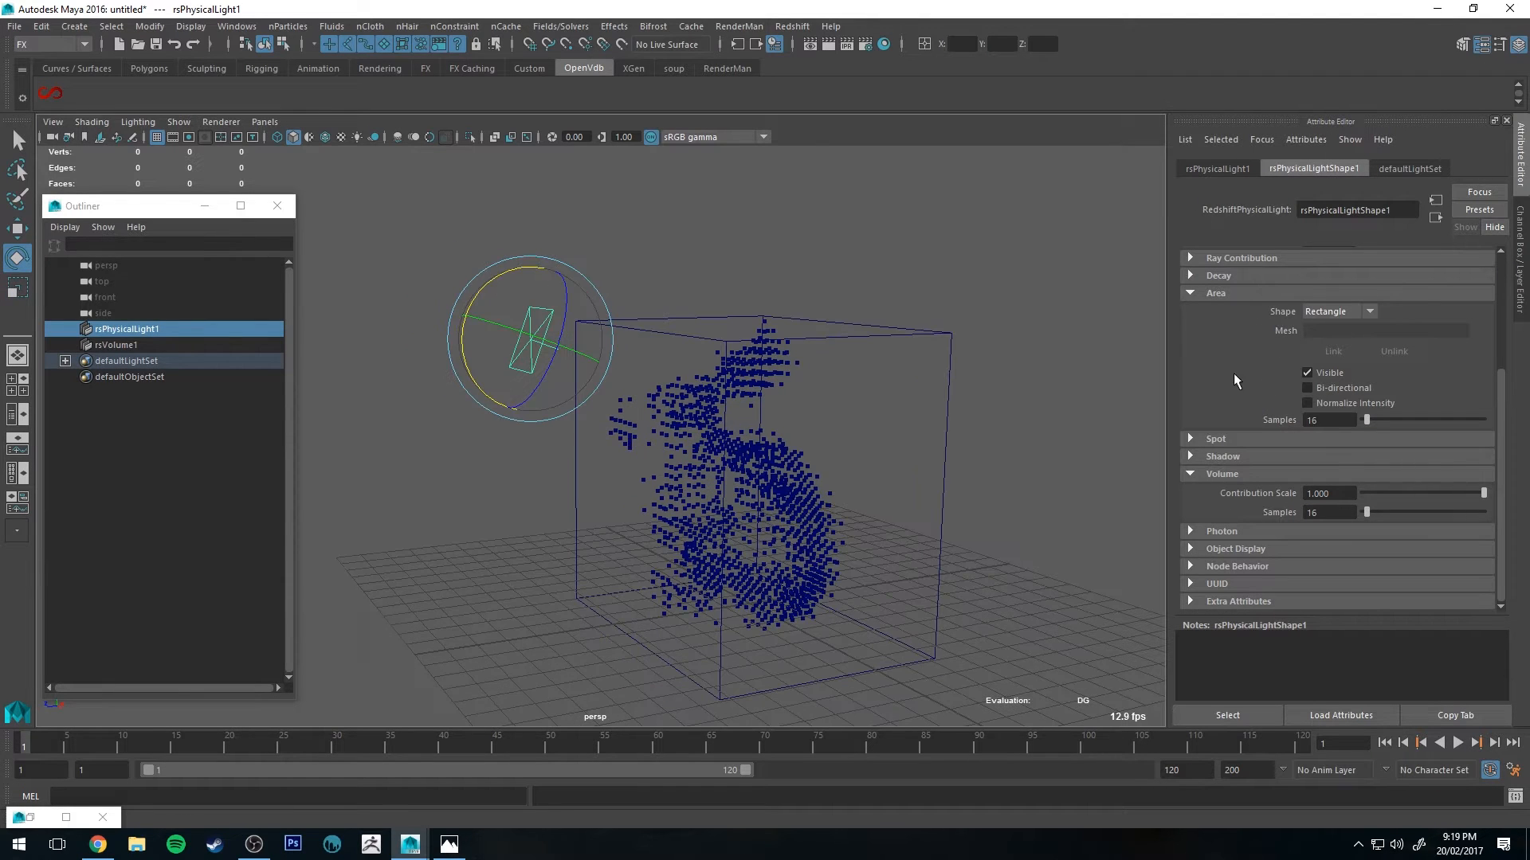
Step: Select the volume and set its maximum points to display to 60000
{"action": "left_click", "coordinate": [809, 423]}
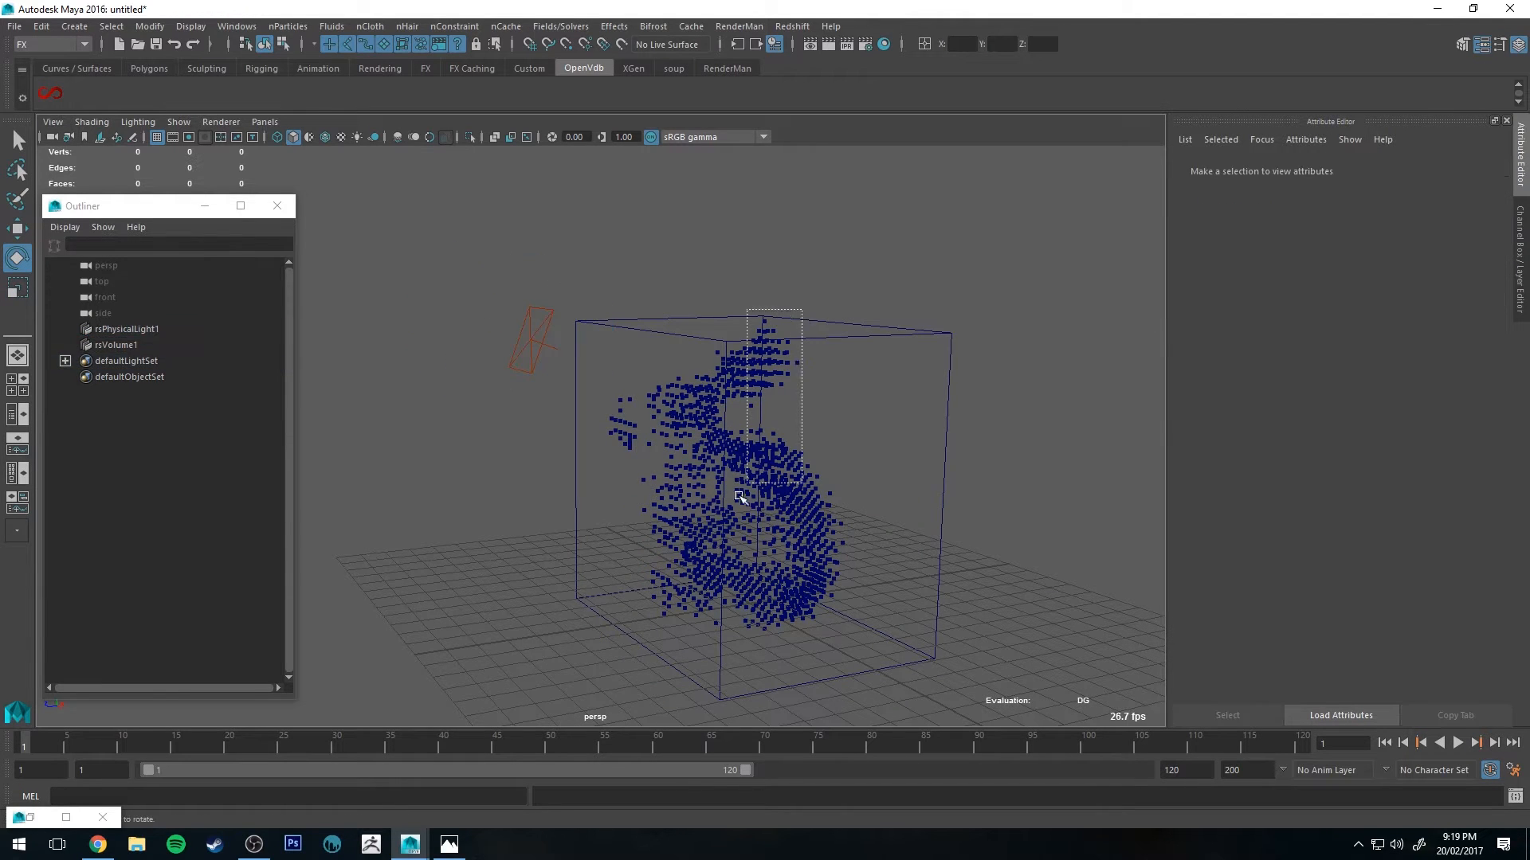
{"action": "left_click", "coordinate": [734, 494]}
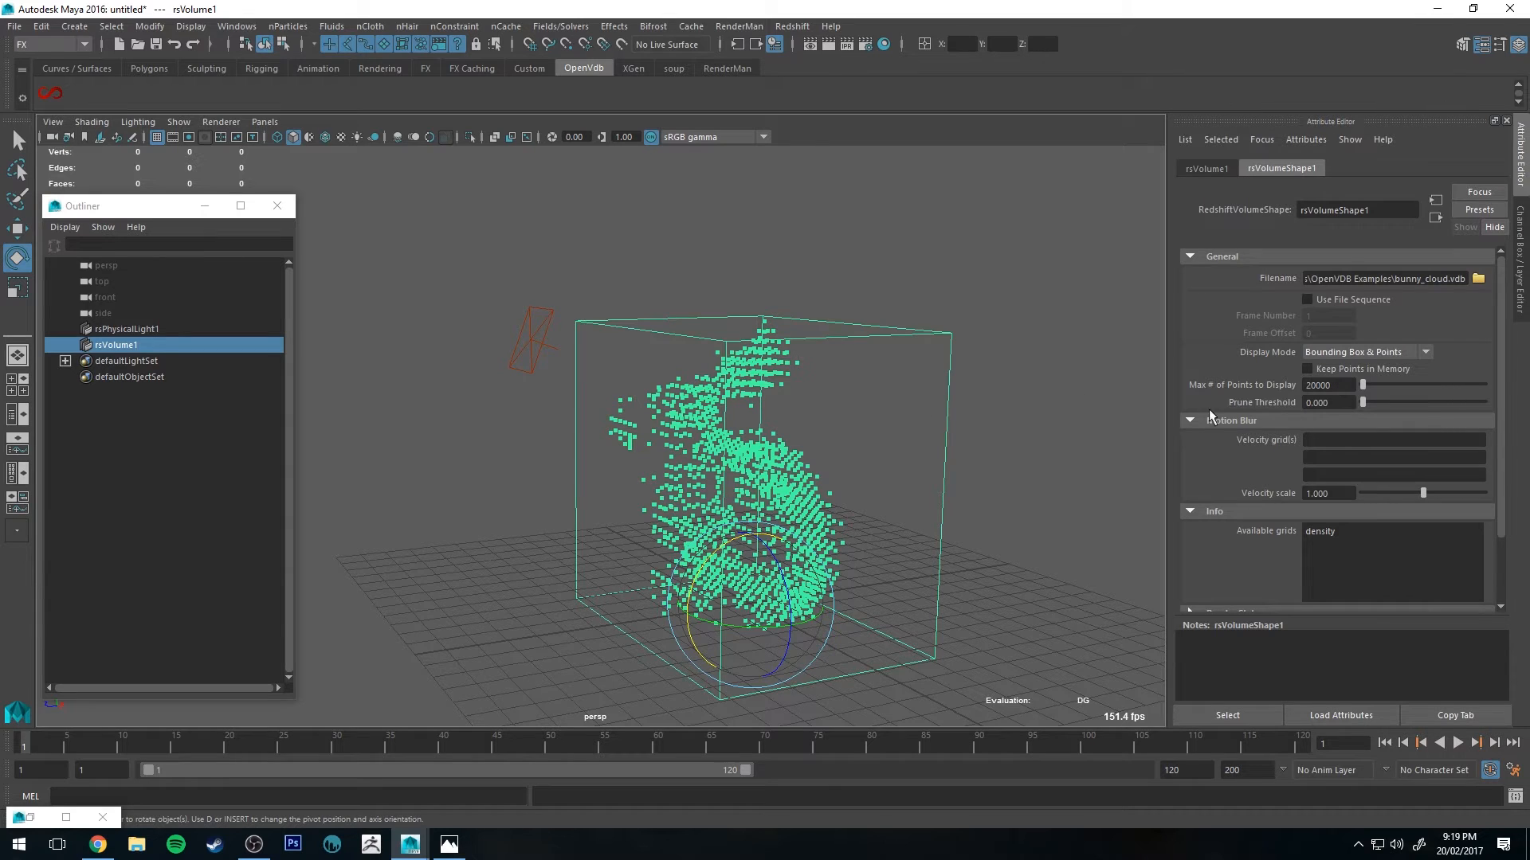
{"action": "left_click_drag", "start_coordinate": [644, 452], "coordinate": [677, 437], "text": "alt"}
{"action": "right_click_drag", "start_coordinate": [677, 437], "coordinate": [893, 417], "text": "alt"}
{"action": "middle_click_drag", "start_coordinate": [893, 418], "coordinate": [792, 351], "text": "alt"}
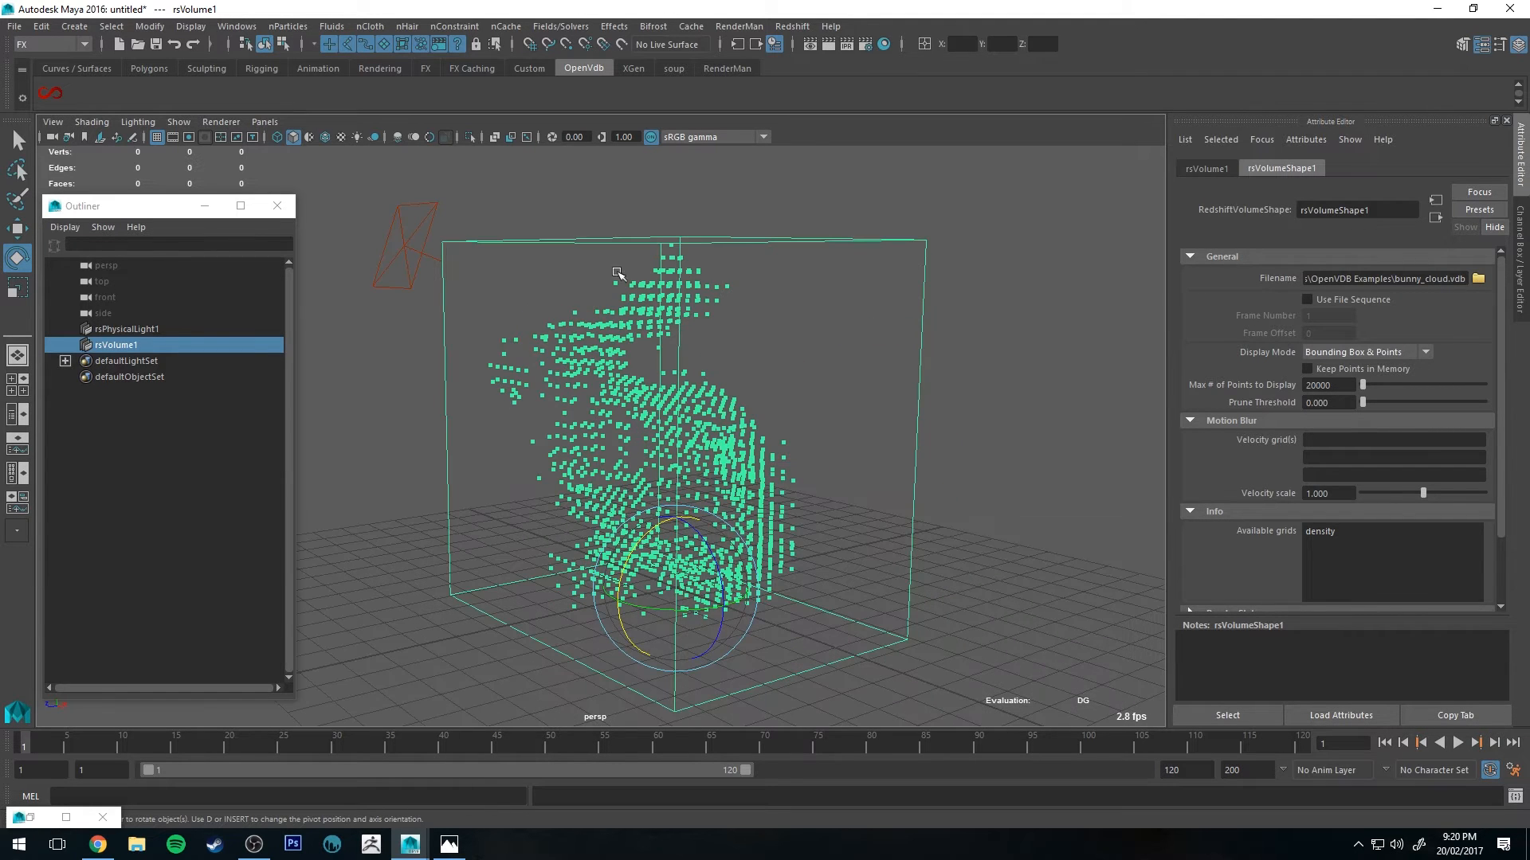
{"action": "left_click_drag", "start_coordinate": [648, 380], "coordinate": [701, 374], "text": "alt"}
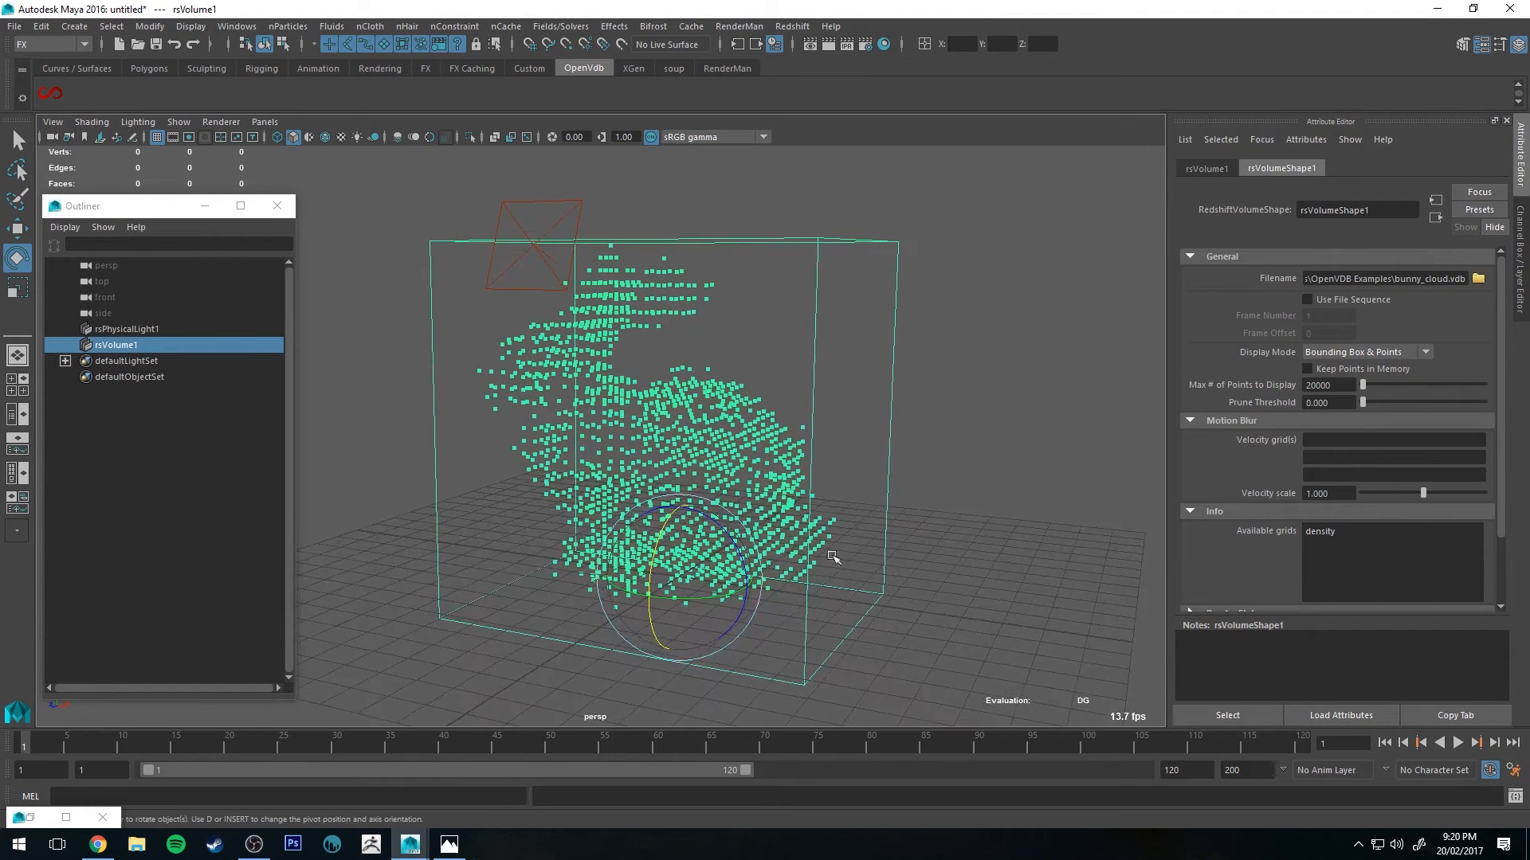
{"action": "left_click_drag", "start_coordinate": [1347, 388], "coordinate": [1274, 381]}
{"action": "type", "text": "60"}
{"action": "key", "text": "Return"}
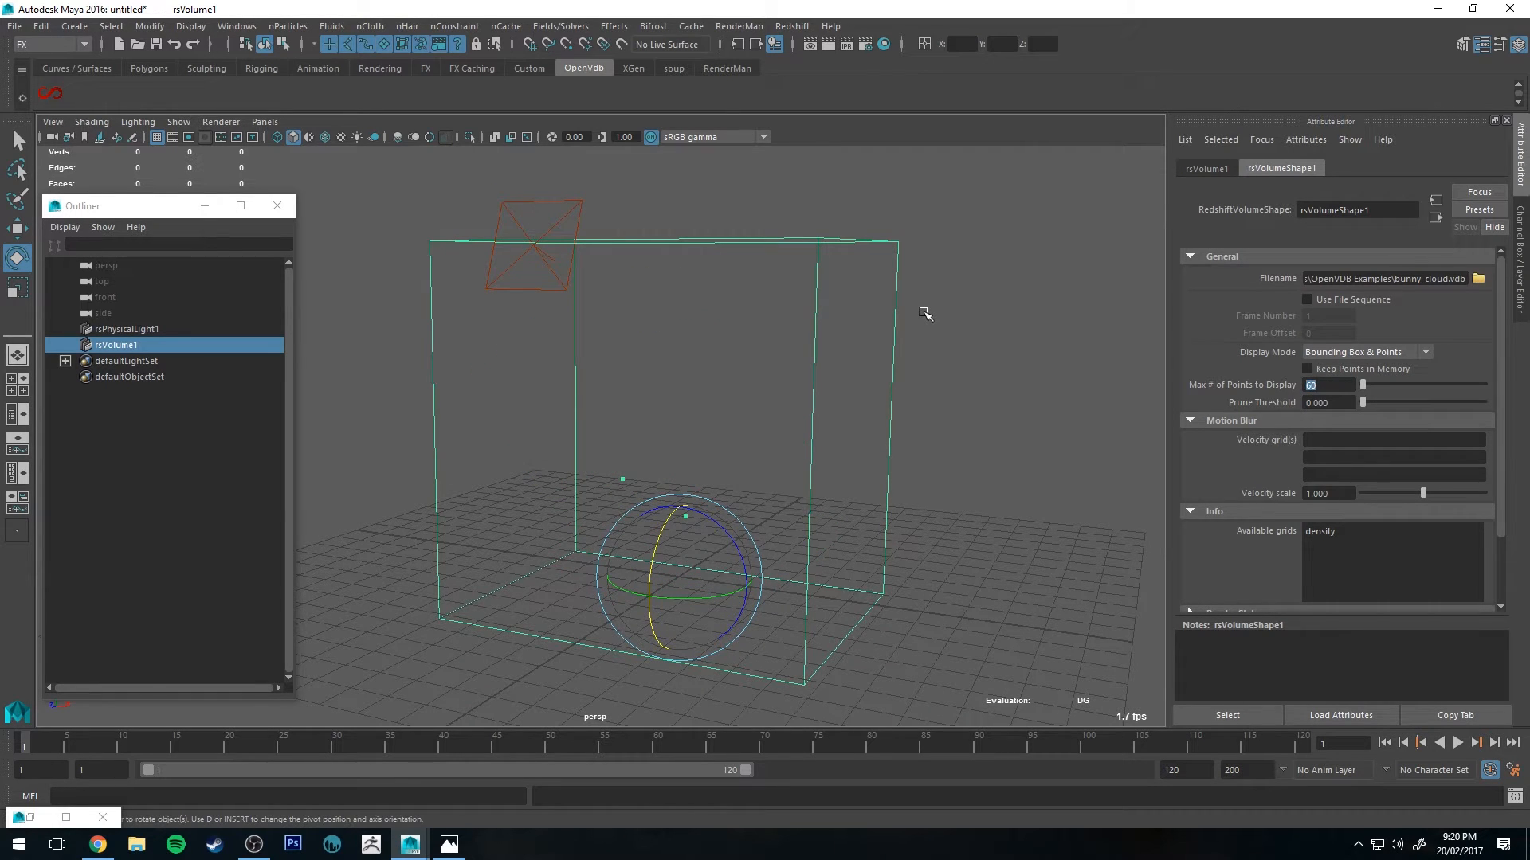
{"action": "type", "text": "60000"}
{"action": "key", "text": "Return"}
Step: Set the volume's maximum points to display to 20000
{"action": "left_click_drag", "start_coordinate": [958, 311], "coordinate": [885, 310], "text": "alt"}
{"action": "middle_click_drag", "start_coordinate": [884, 311], "coordinate": [884, 301], "text": "alt"}
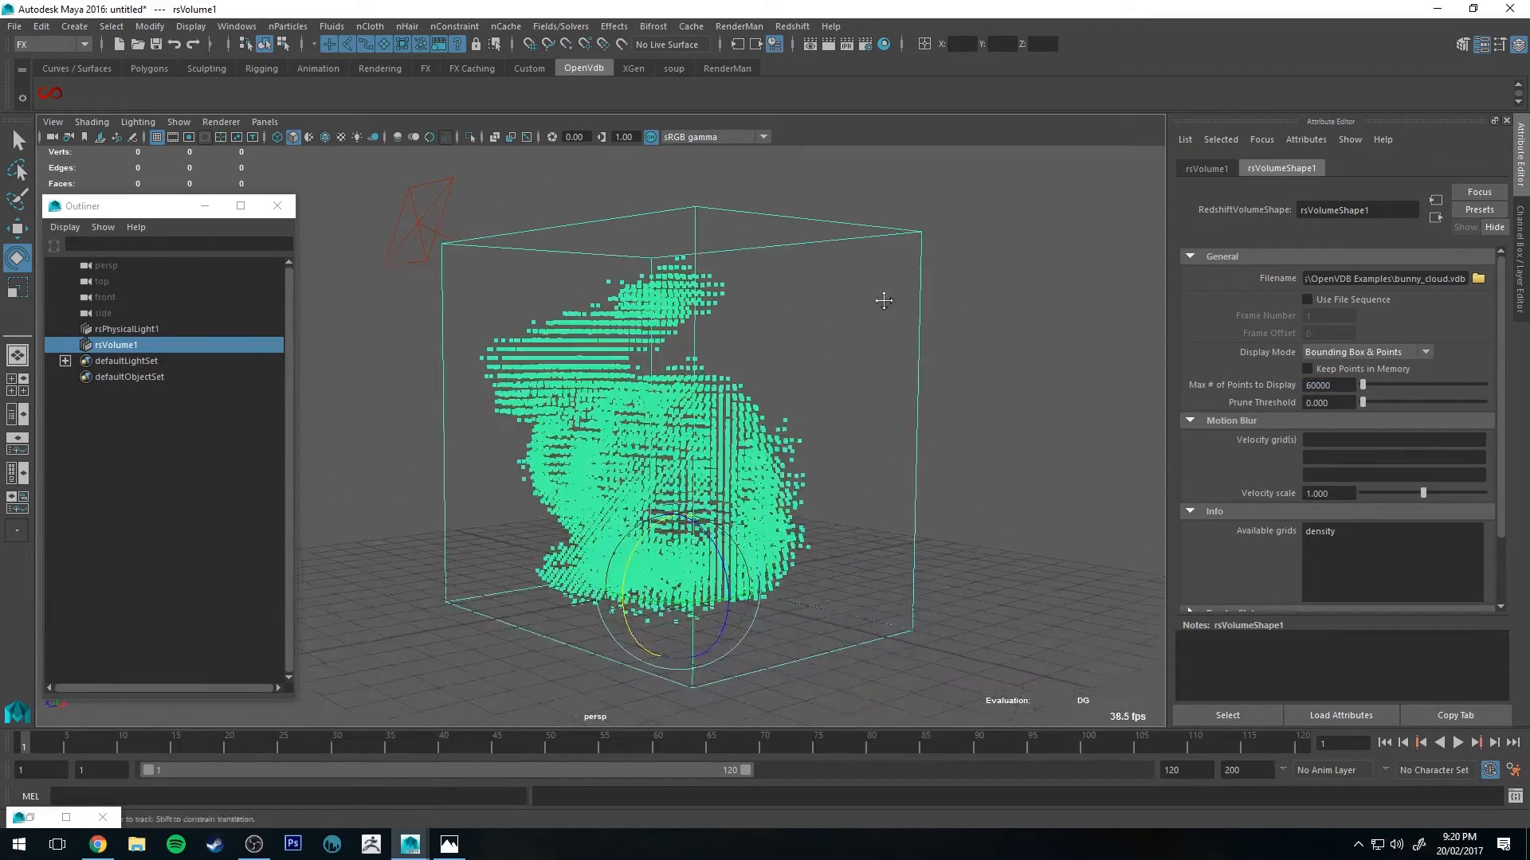
{"action": "left_click_drag", "start_coordinate": [884, 301], "coordinate": [368, 222], "text": "alt"}
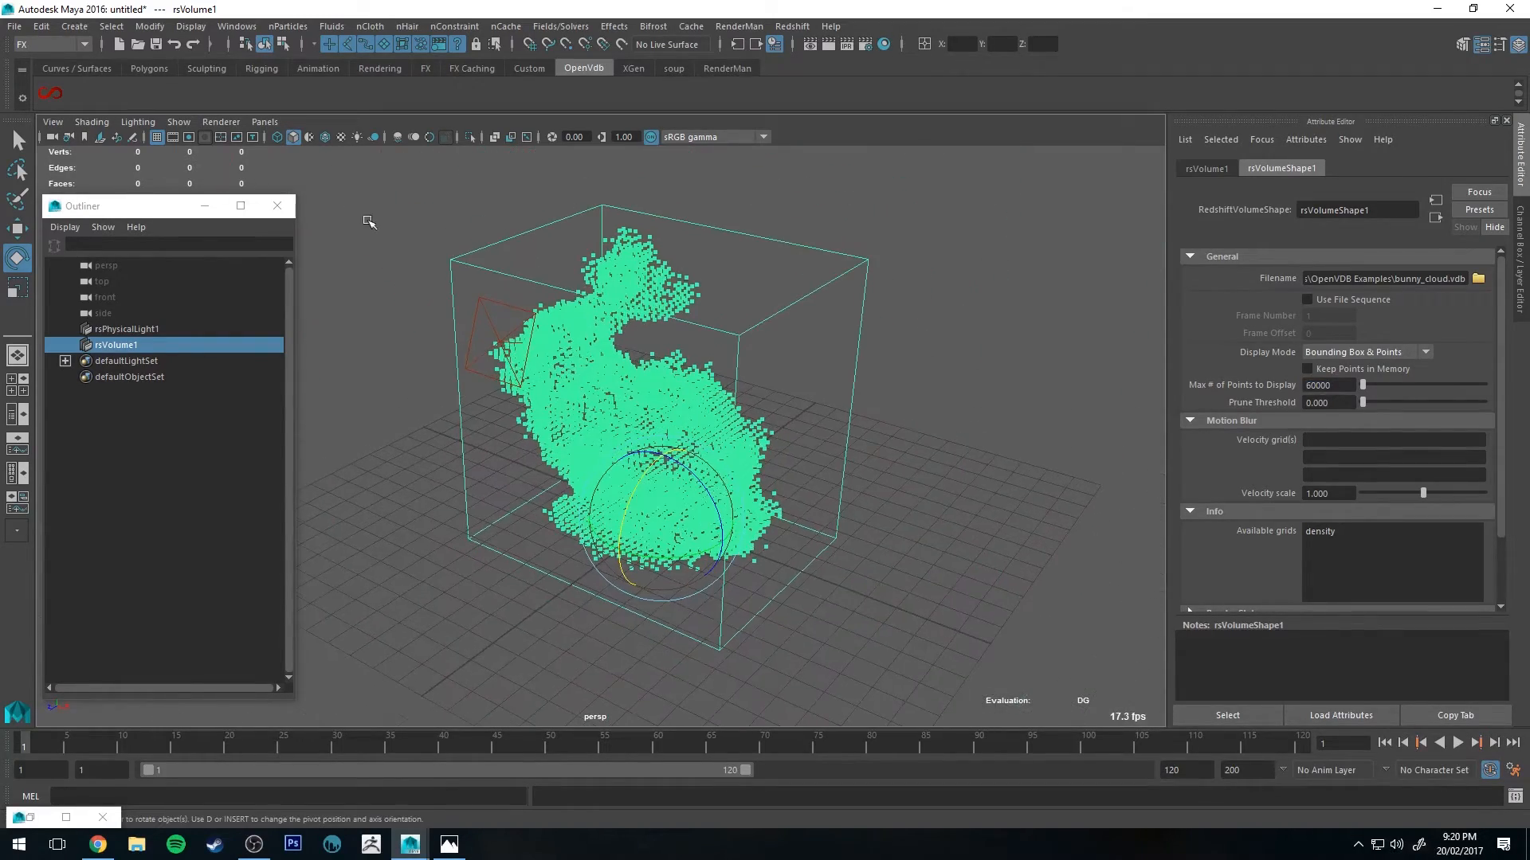
{"action": "left_click_drag", "start_coordinate": [131, 212], "coordinate": [127, 279]}
{"action": "left_click_drag", "start_coordinate": [778, 376], "coordinate": [928, 422], "text": "alt"}
{"action": "double_click", "coordinate": [1327, 385]}
{"action": "type", "text": "20"}
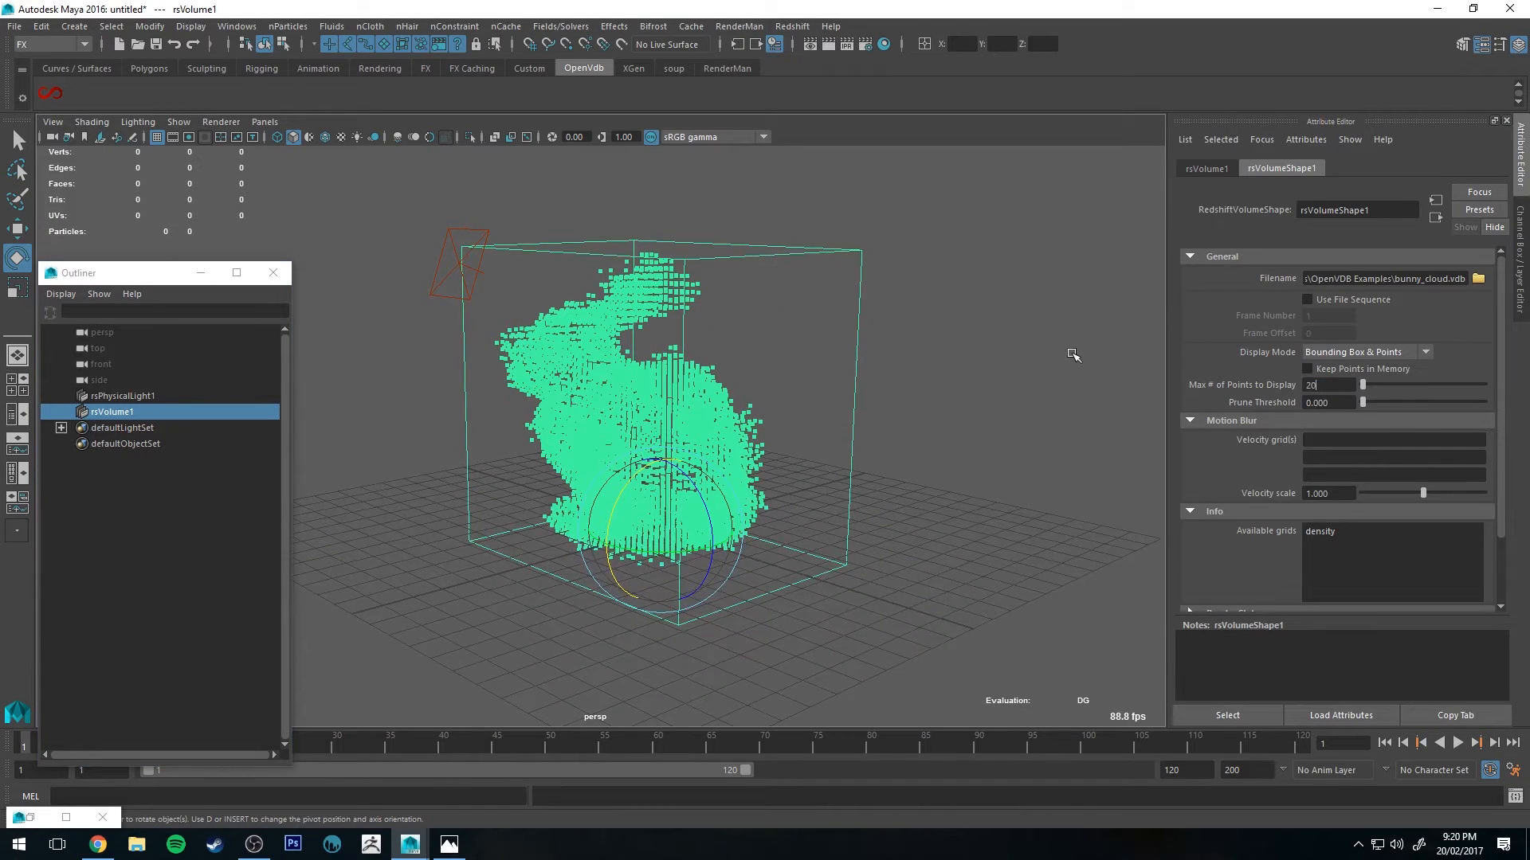
{"action": "type", "text": "000"}
{"action": "key", "text": "Return"}
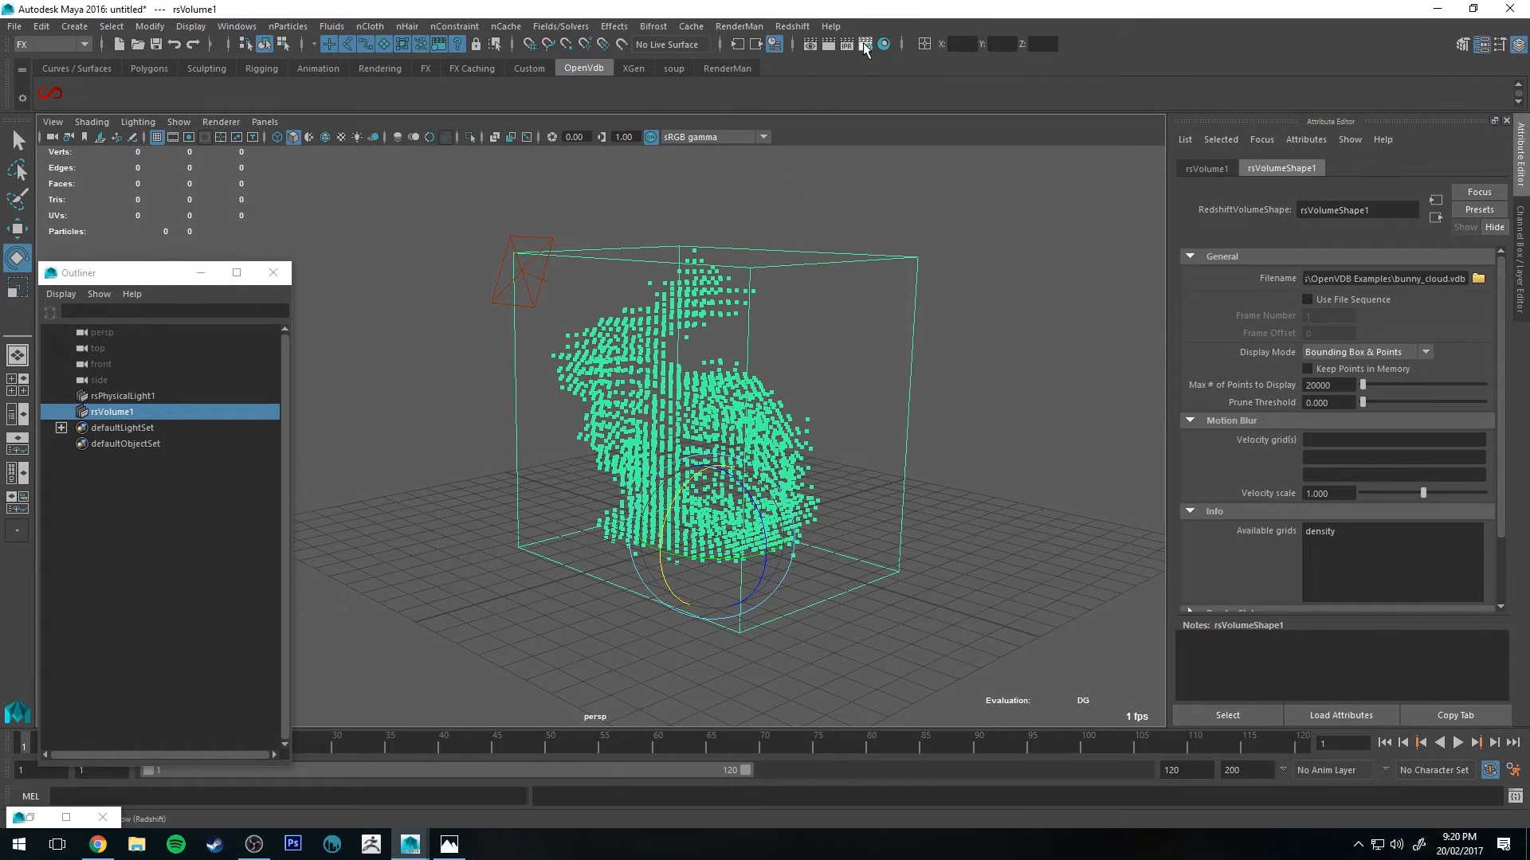
Step: Start an interactive IPR render of the volume scene in the Render View window
{"action": "middle_click_drag", "start_coordinate": [801, 296], "coordinate": [729, 289], "text": "alt"}
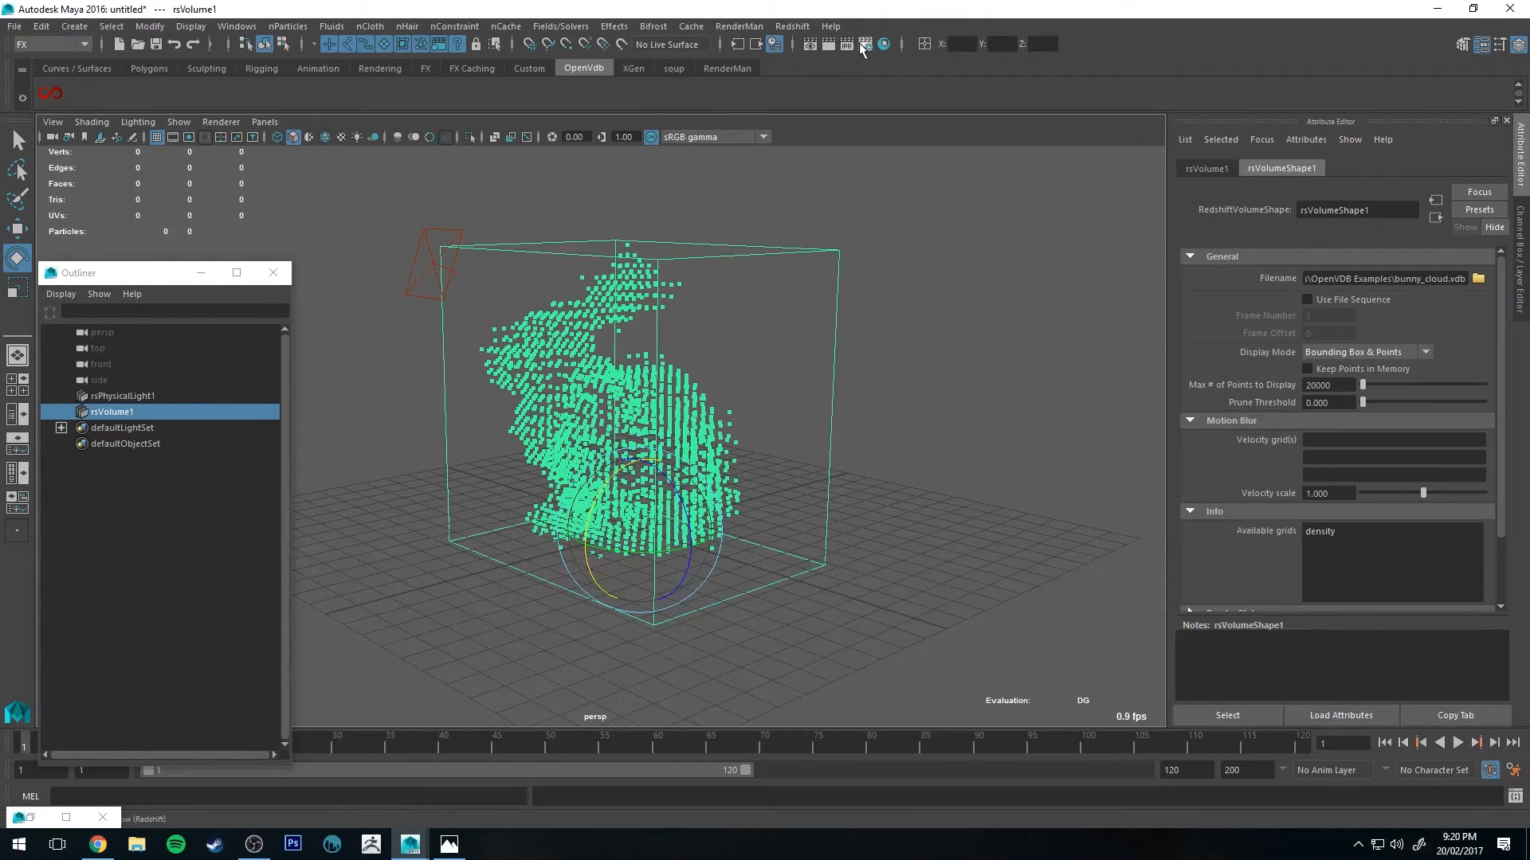
{"action": "left_click", "coordinate": [846, 44]}
{"action": "left_click", "coordinate": [1021, 227]}
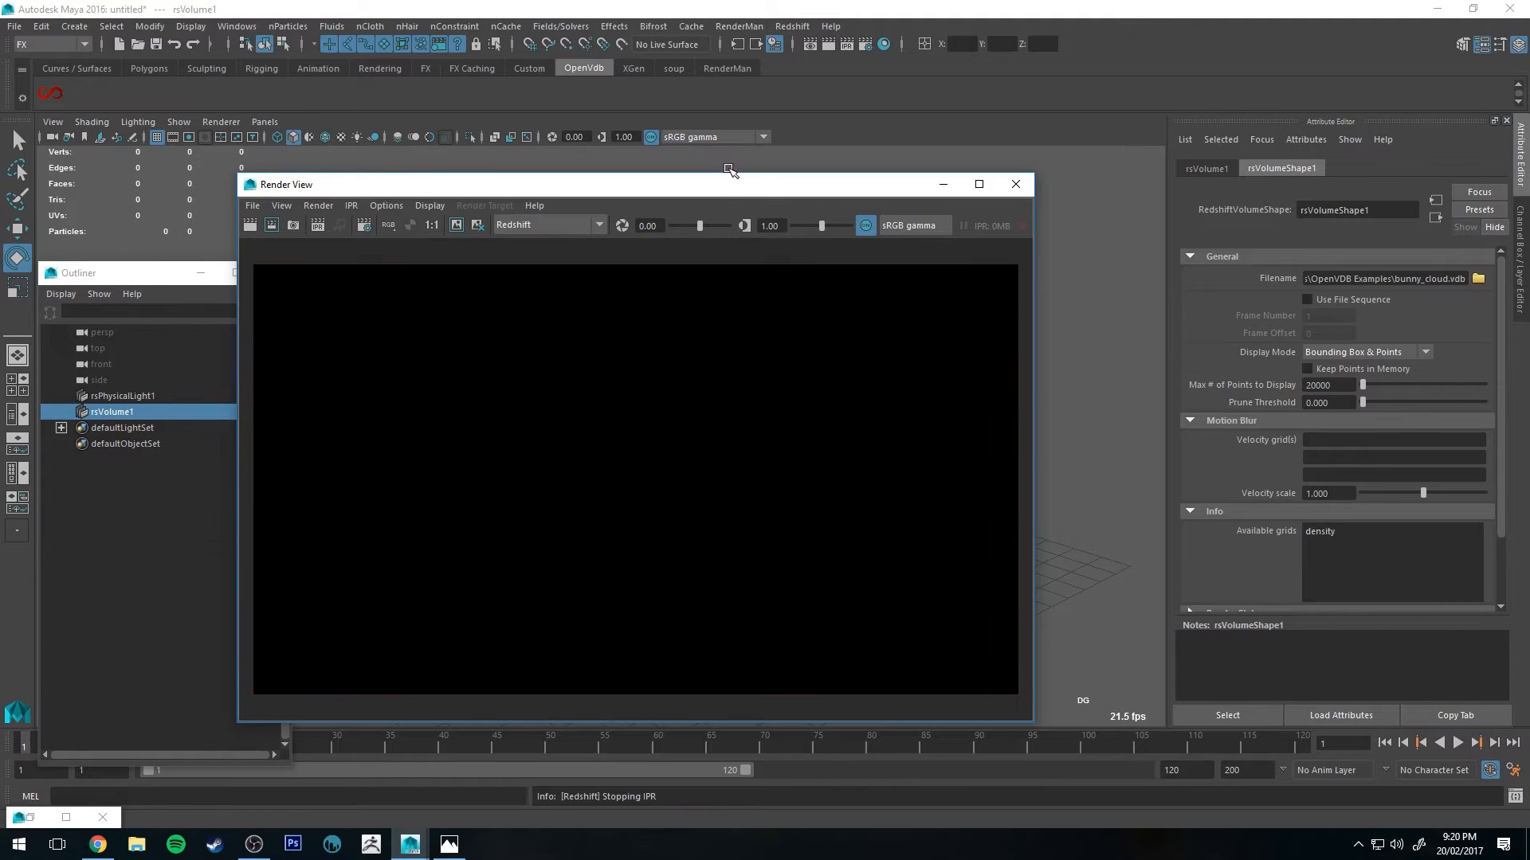
{"action": "left_click_drag", "start_coordinate": [715, 190], "coordinate": [791, 201]}
Step: Open the Hypershade and bring the rsVolume2 volume shader into the node graph
{"action": "left_click", "coordinate": [883, 45]}
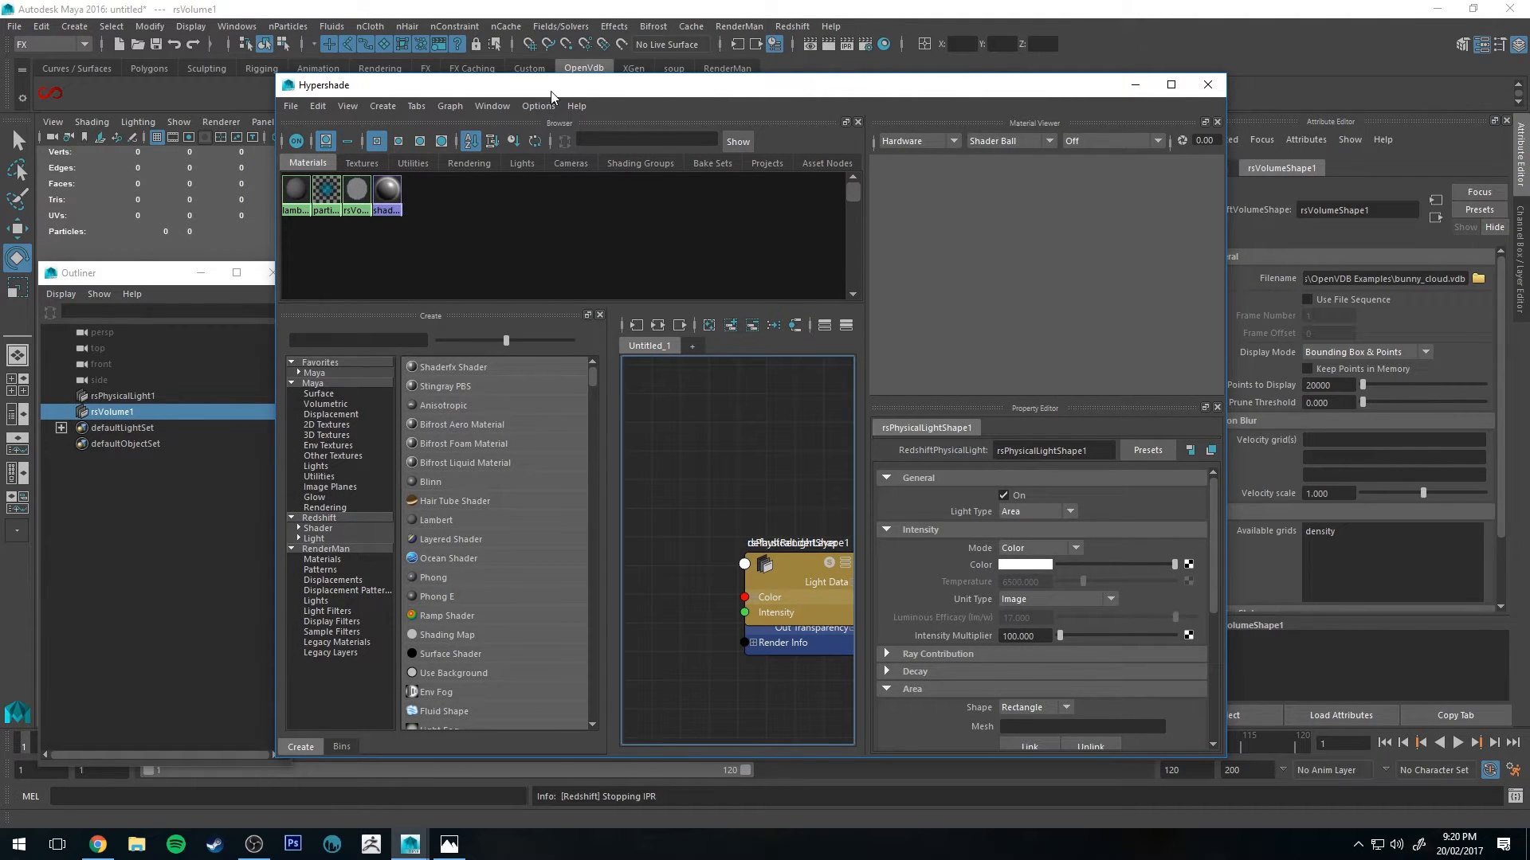
{"action": "left_click", "coordinate": [357, 190]}
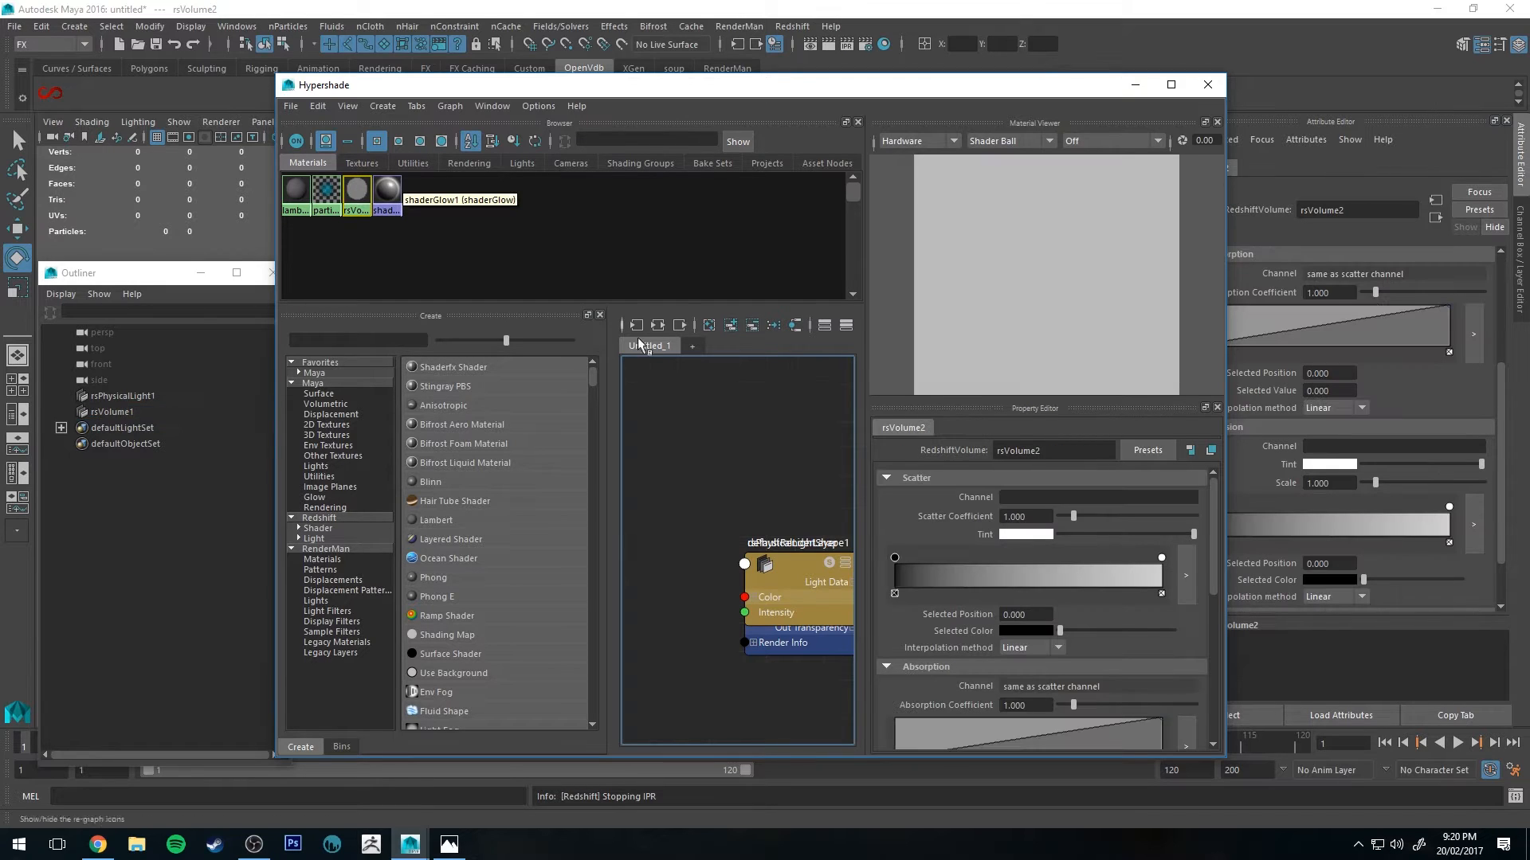
{"action": "right_click_drag", "start_coordinate": [356, 195], "coordinate": [367, 231]}
{"action": "middle_click_drag", "start_coordinate": [715, 501], "coordinate": [720, 445], "text": "alt"}
{"action": "scroll", "coordinate": [712, 465], "scroll_direction": "up", "scroll_amount": 3}
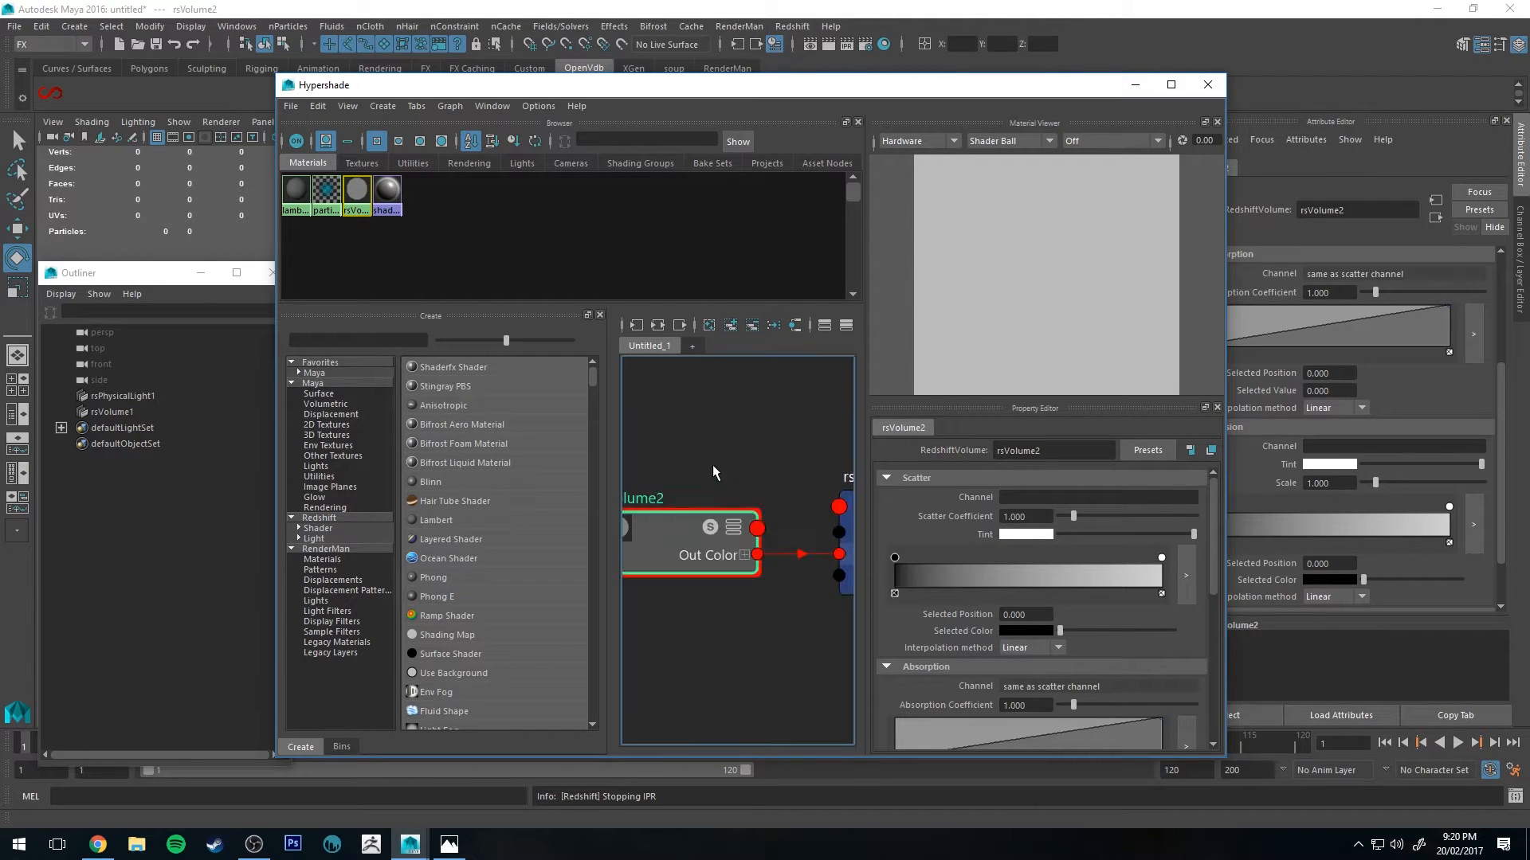
{"action": "scroll", "coordinate": [729, 476], "scroll_direction": "down", "scroll_amount": 1}
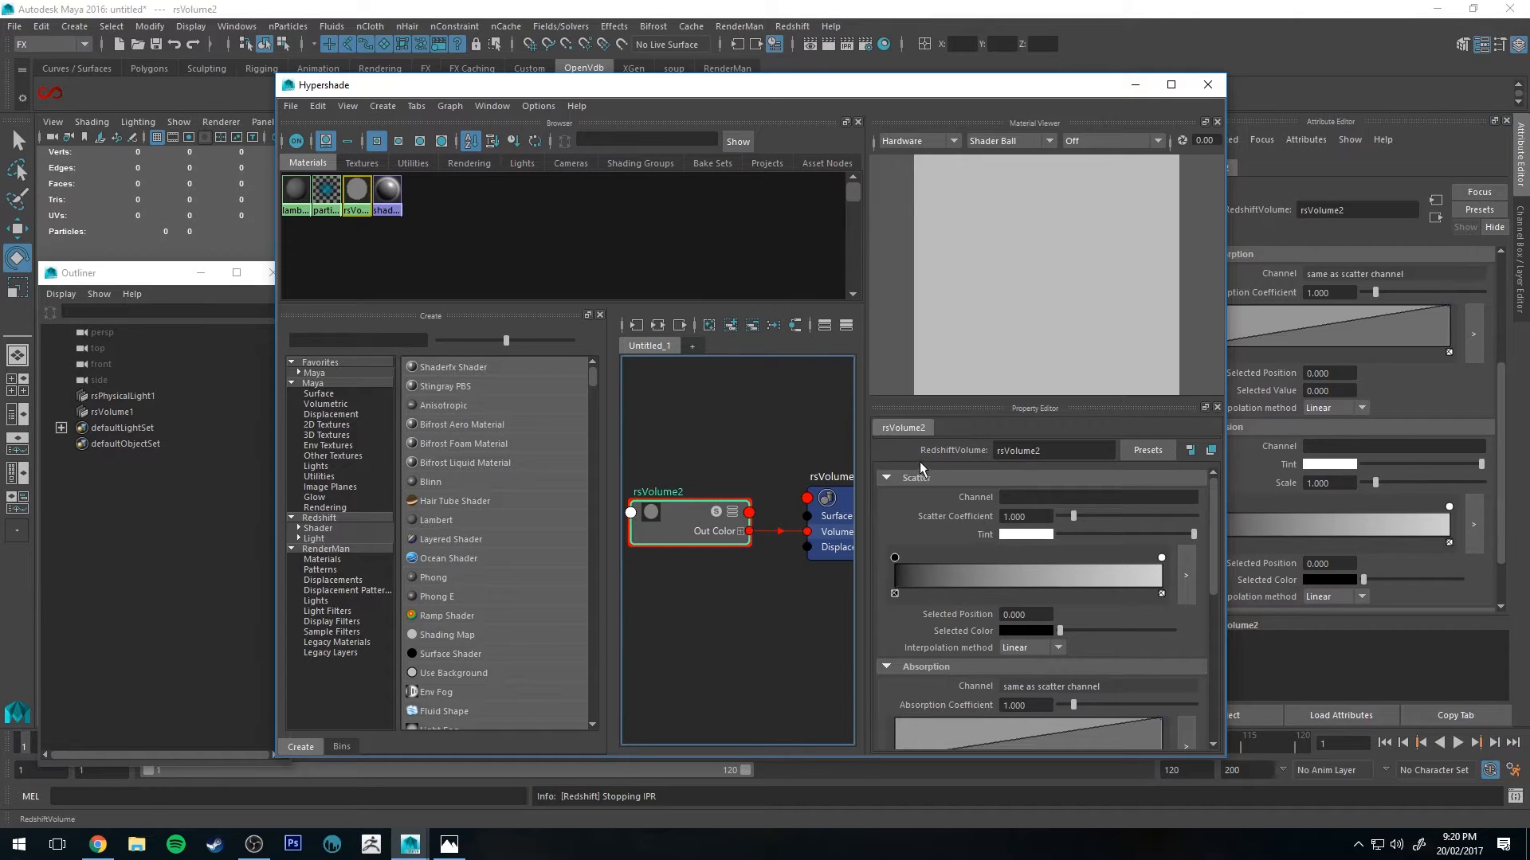
{"action": "scroll", "coordinate": [935, 472], "scroll_direction": "down", "scroll_amount": 1}
{"action": "scroll", "coordinate": [939, 475], "scroll_direction": "up", "scroll_amount": 1}
Step: Set the volume shader's scatter channel to density and close the Hypershade
{"action": "left_click", "coordinate": [1006, 497]}
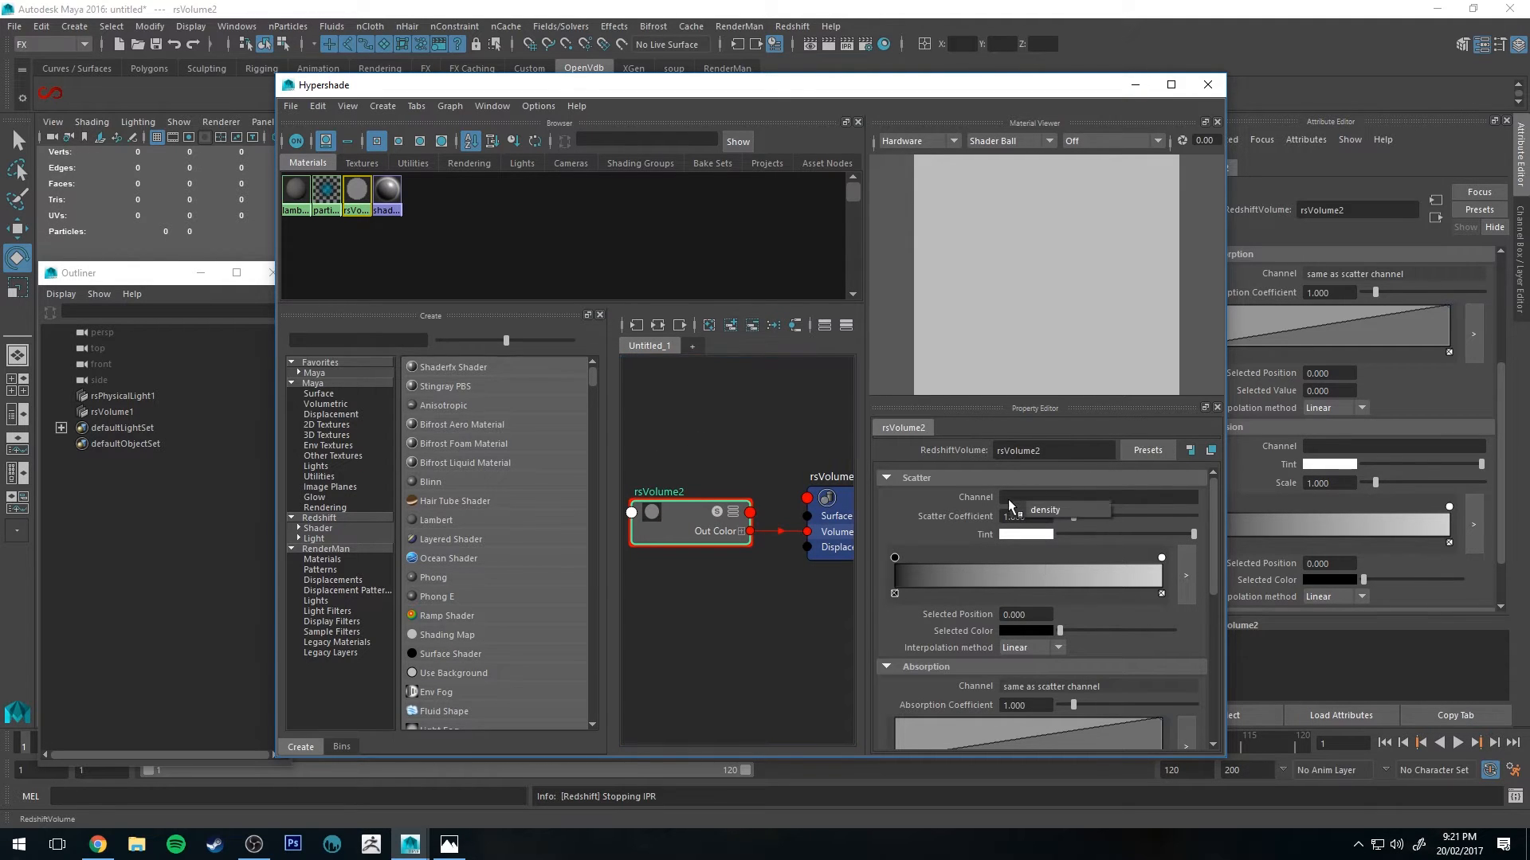
{"action": "left_click", "coordinate": [1055, 509]}
{"action": "left_click", "coordinate": [939, 532]}
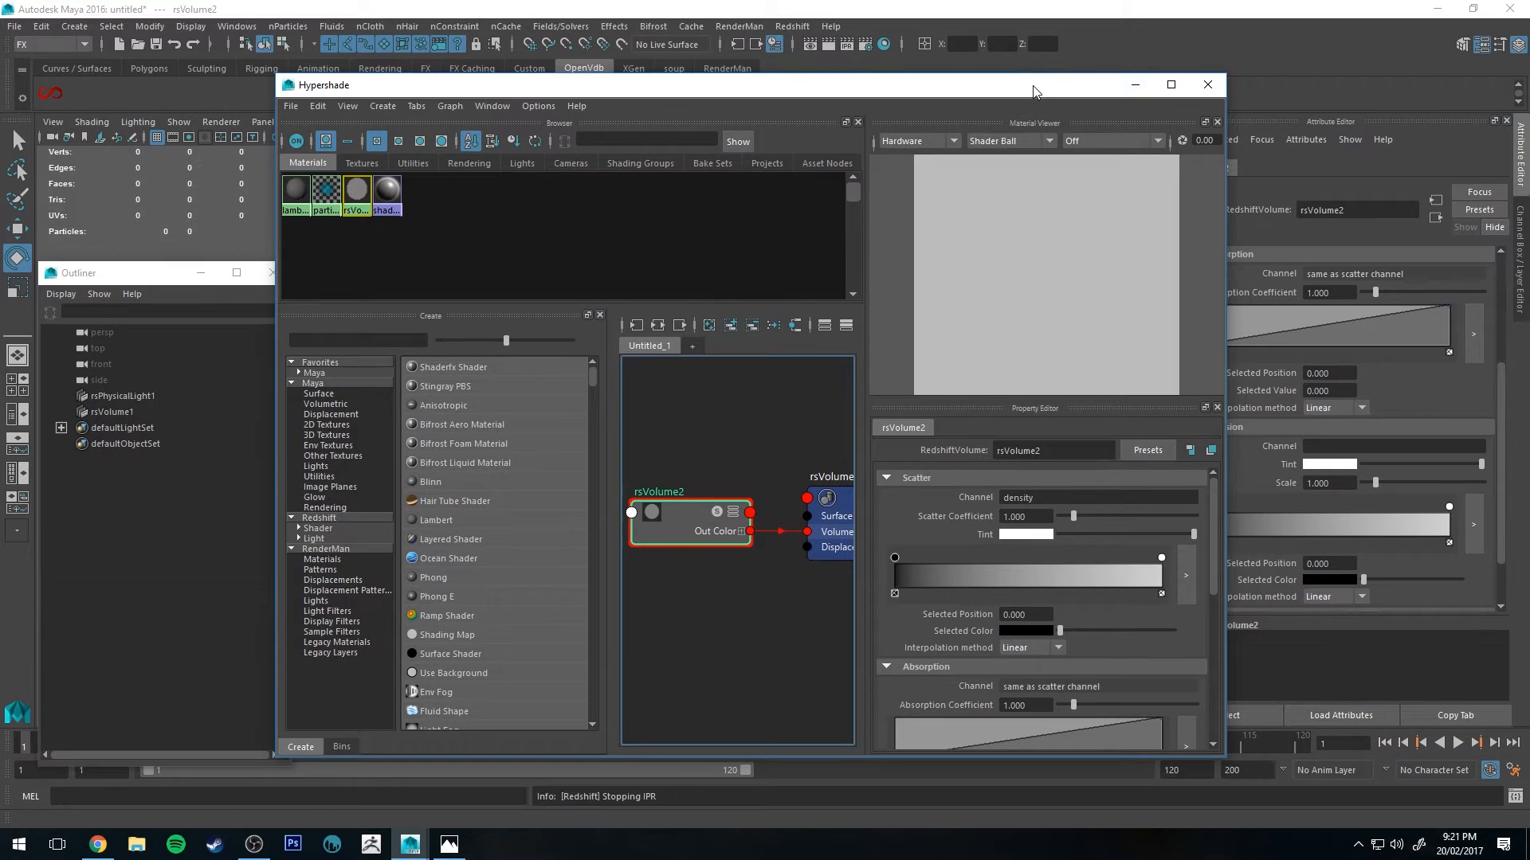
{"action": "left_click", "coordinate": [1208, 84]}
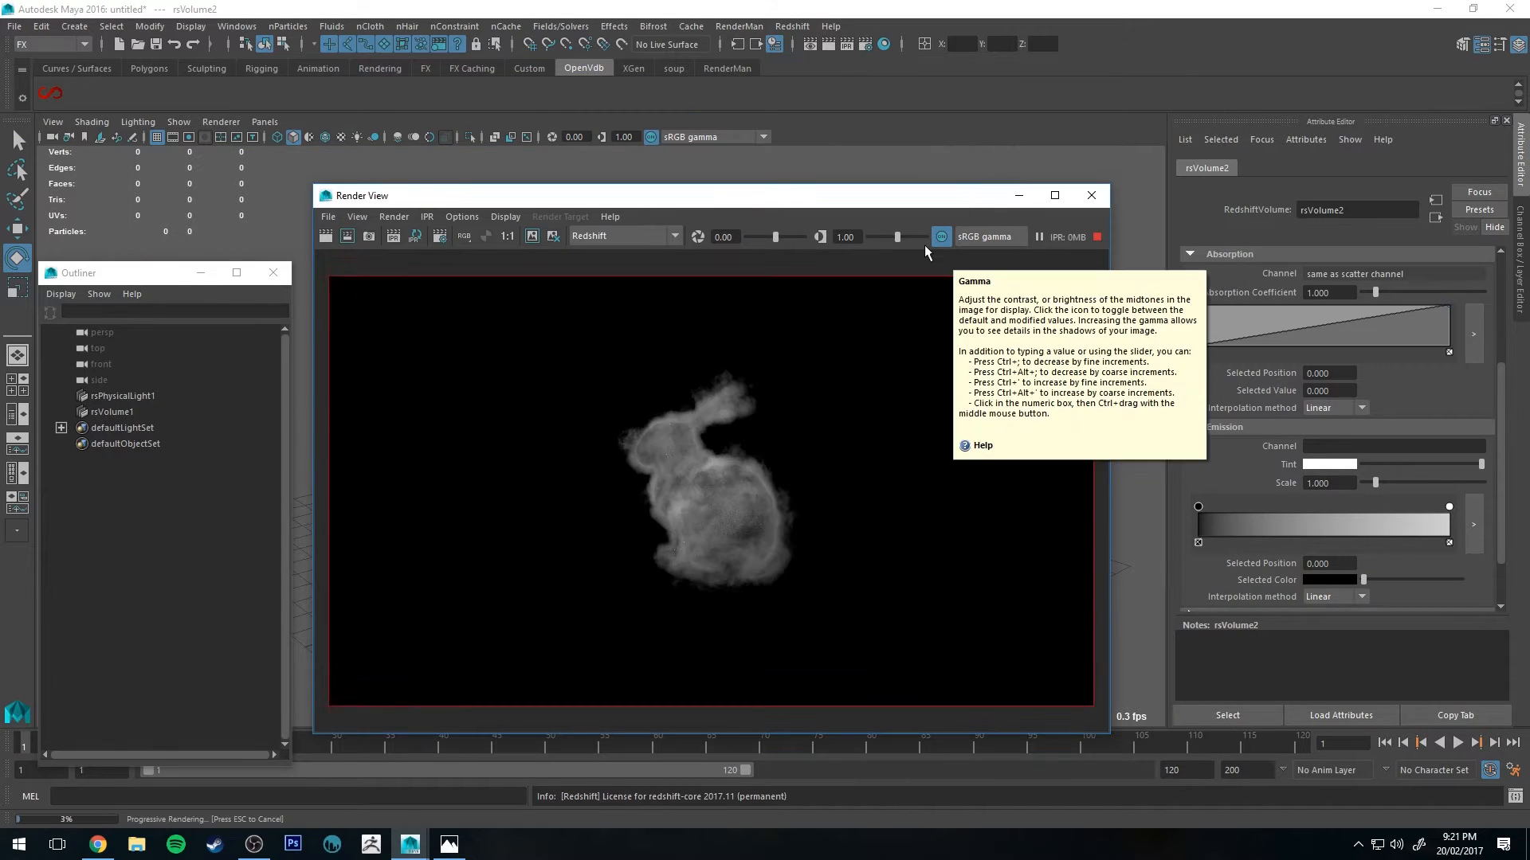
Step: Dock the Render View window beside the Maya window to watch the render while editing
{"action": "left_click_drag", "start_coordinate": [892, 202], "coordinate": [846, 186]}
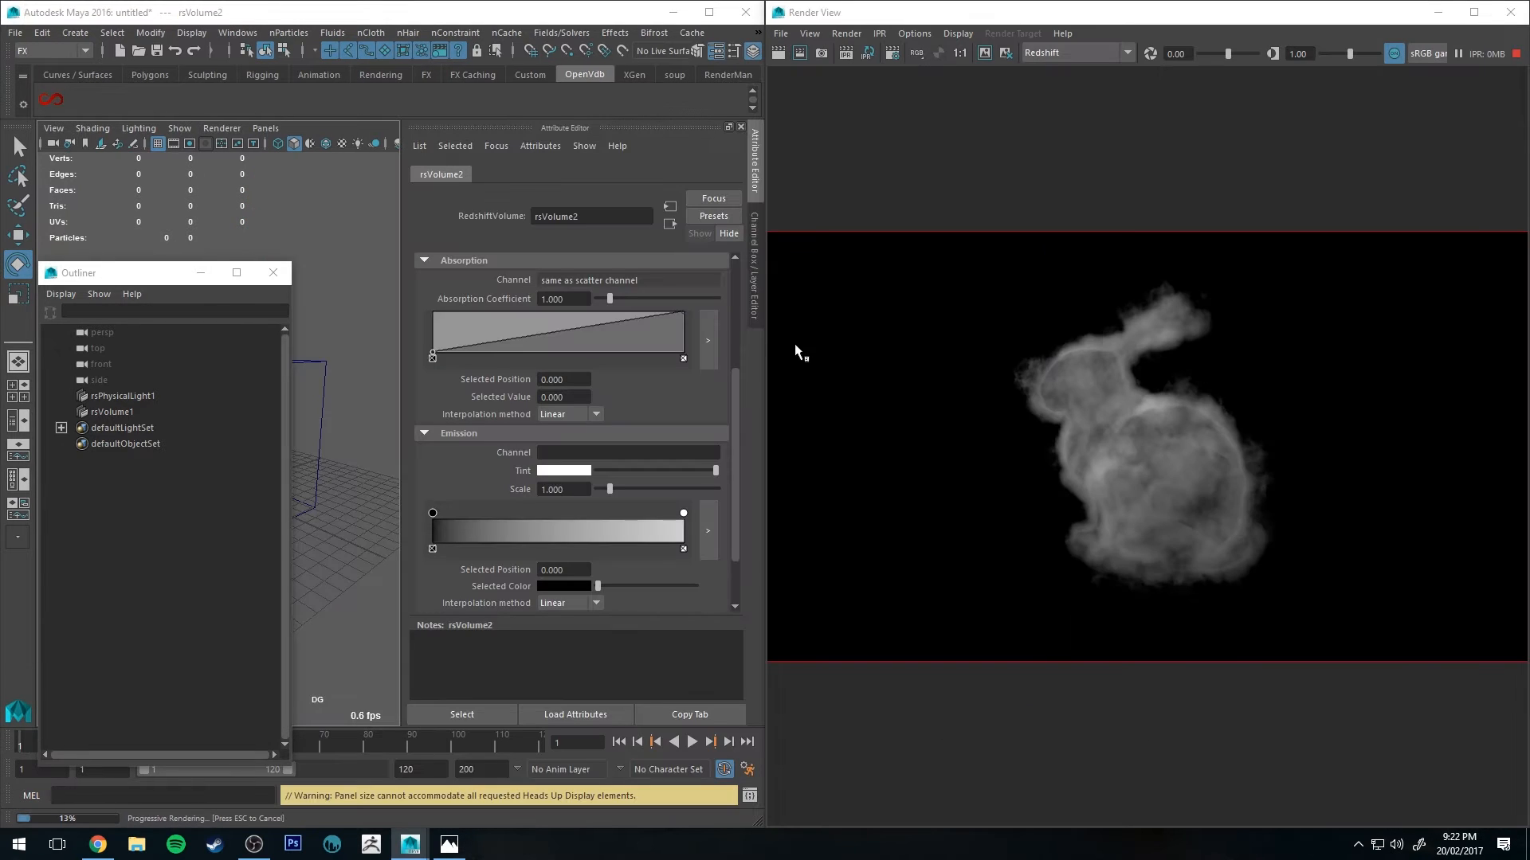
{"action": "scroll", "coordinate": [561, 358], "scroll_direction": "up", "scroll_amount": 4}
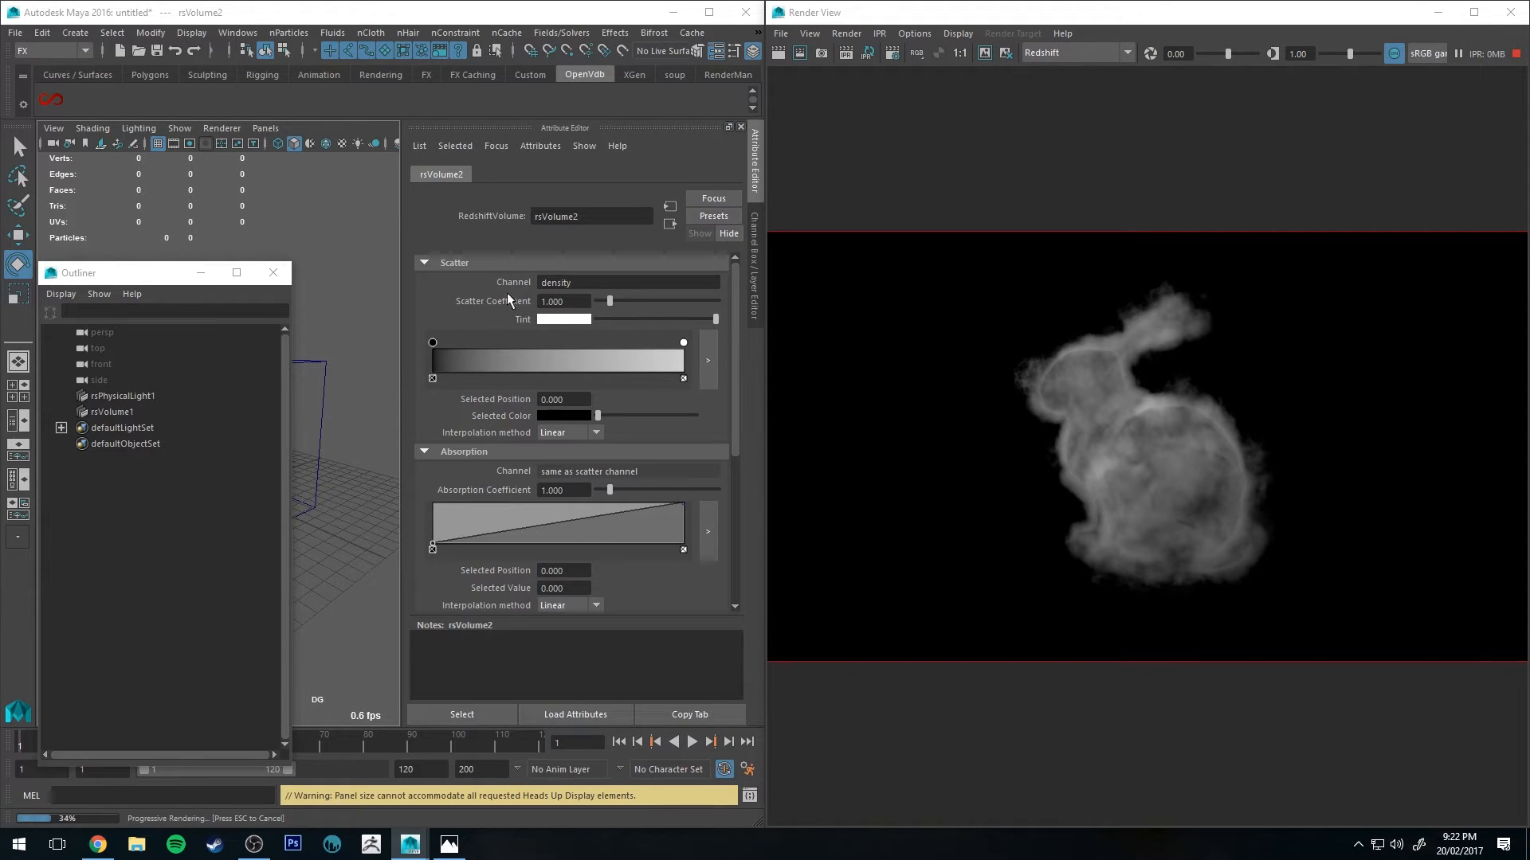
Step: Try a scatter coefficient of 5, then set it back to 1
{"action": "left_click", "coordinate": [589, 303]}
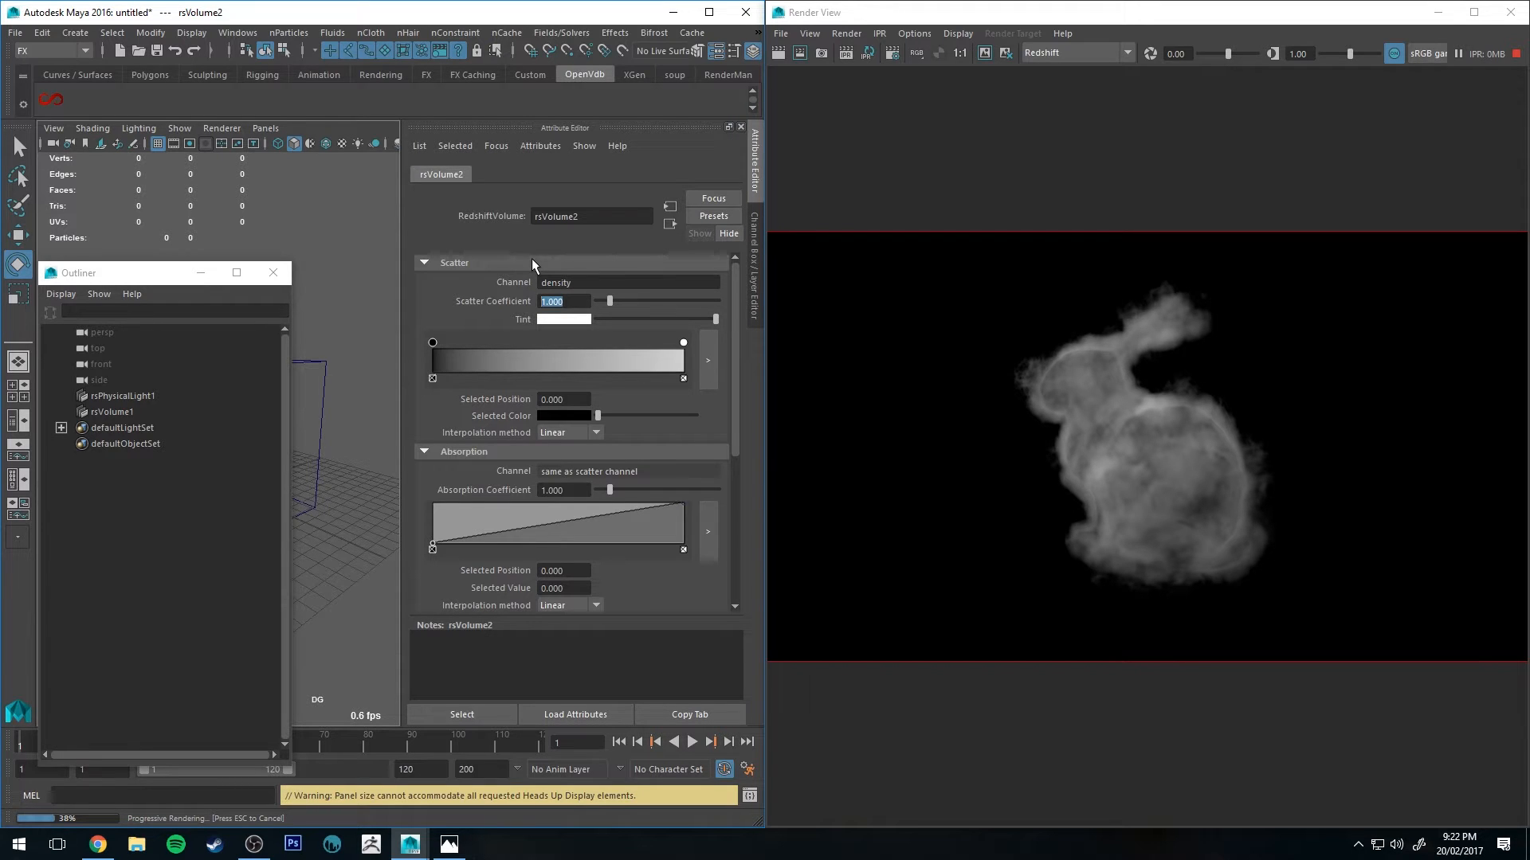
{"action": "type", "text": "50"}
{"action": "key", "text": "Return"}
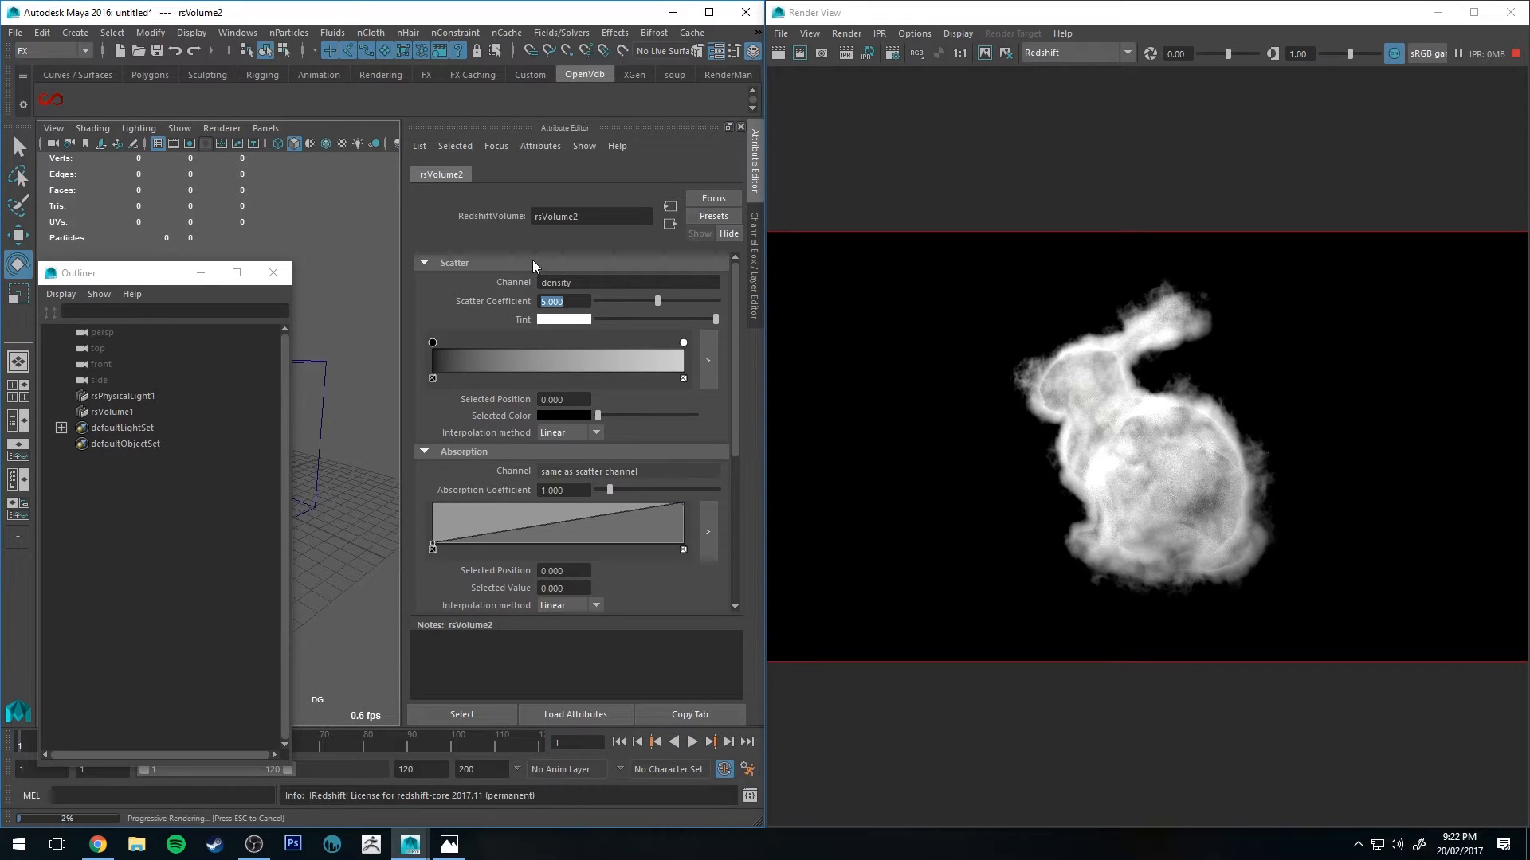
{"action": "type", "text": "1"}
{"action": "key", "text": "Return"}
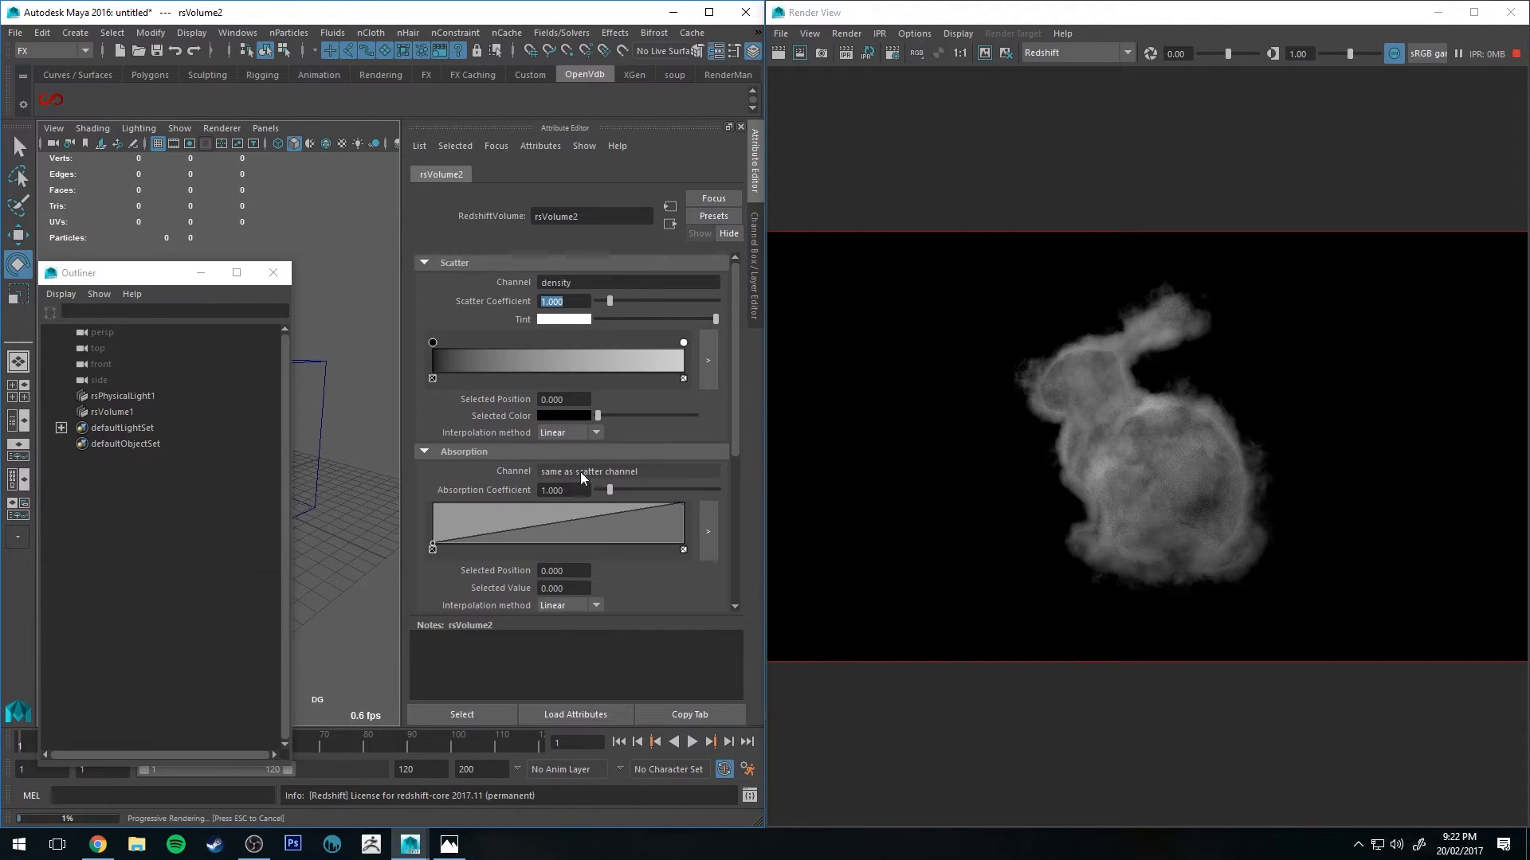
Step: Set the volume shader's absorption coefficient to 10
{"action": "scroll", "coordinate": [581, 473], "scroll_direction": "down", "scroll_amount": 1}
{"action": "scroll", "coordinate": [556, 418], "scroll_direction": "up", "scroll_amount": 1}
{"action": "scroll", "coordinate": [554, 425], "scroll_direction": "down", "scroll_amount": 1}
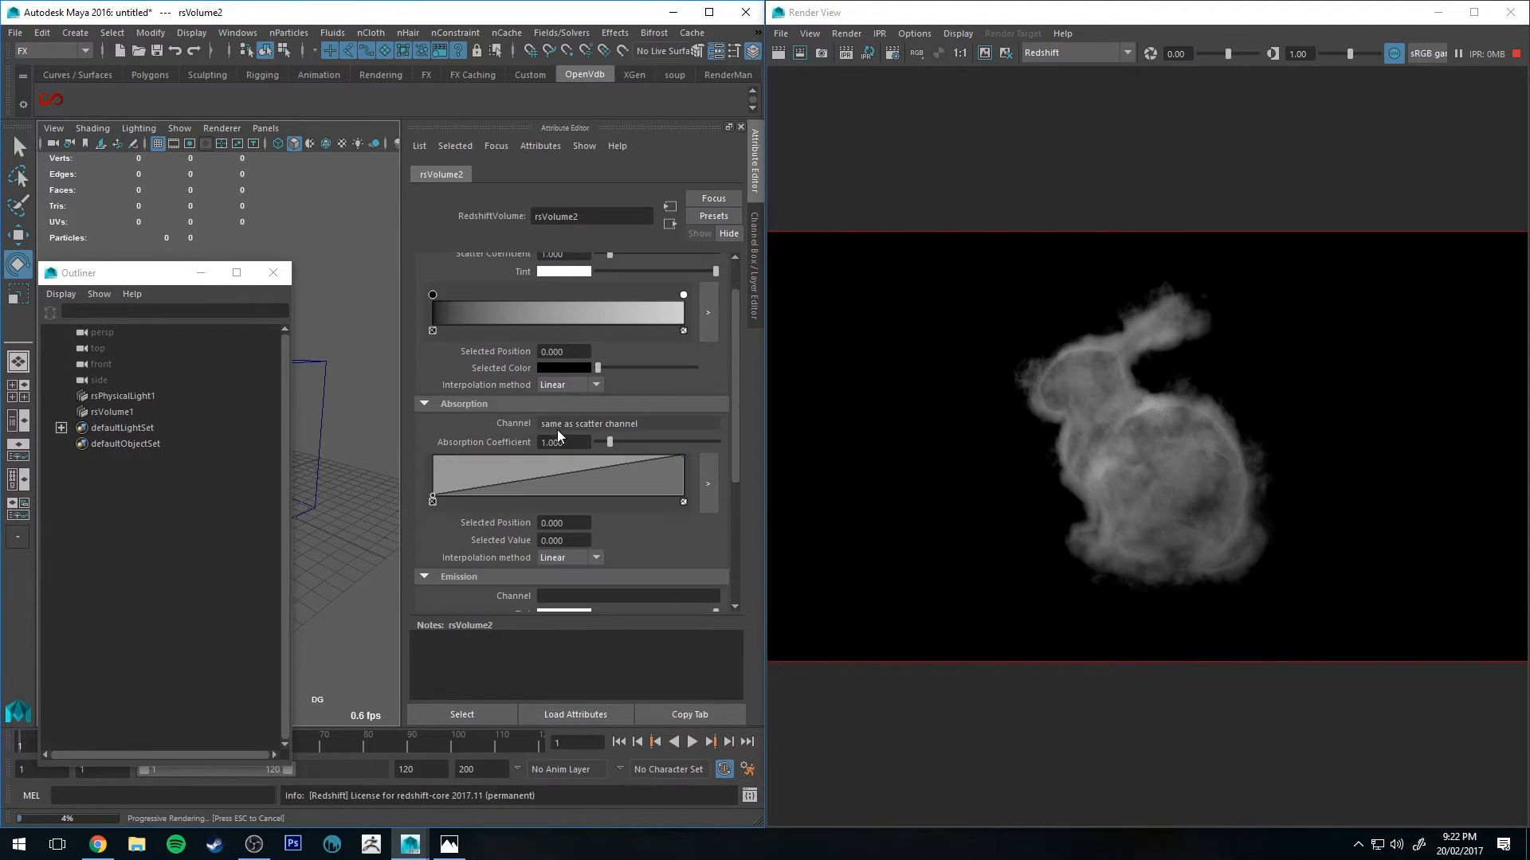
{"action": "scroll", "coordinate": [558, 429], "scroll_direction": "up", "scroll_amount": 1}
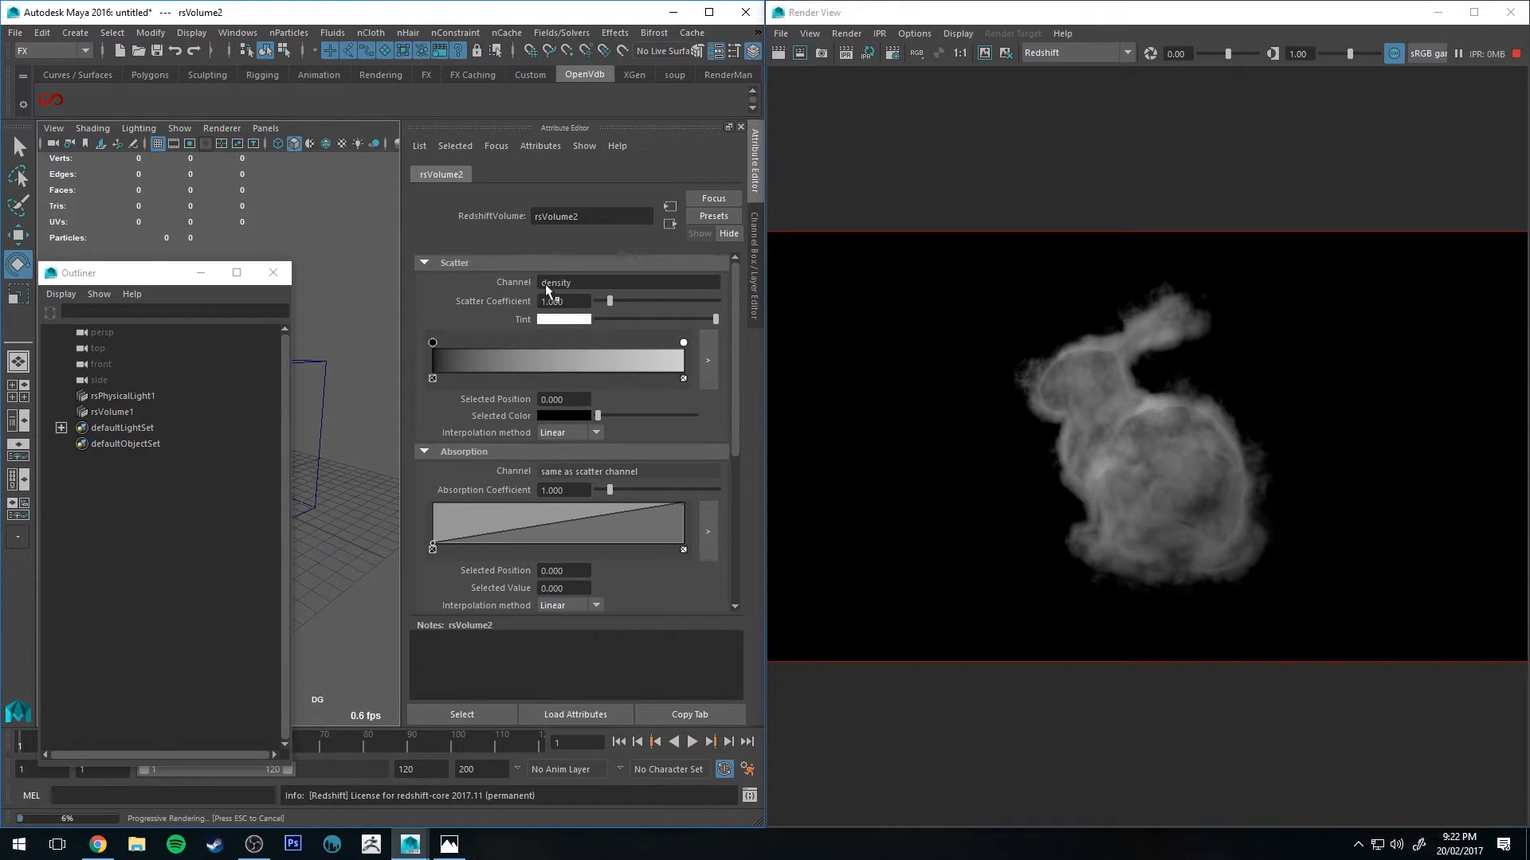
{"action": "scroll", "coordinate": [446, 466], "scroll_direction": "down", "scroll_amount": 1}
{"action": "scroll", "coordinate": [510, 382], "scroll_direction": "up", "scroll_amount": 1}
{"action": "scroll", "coordinate": [583, 452], "scroll_direction": "down", "scroll_amount": 1}
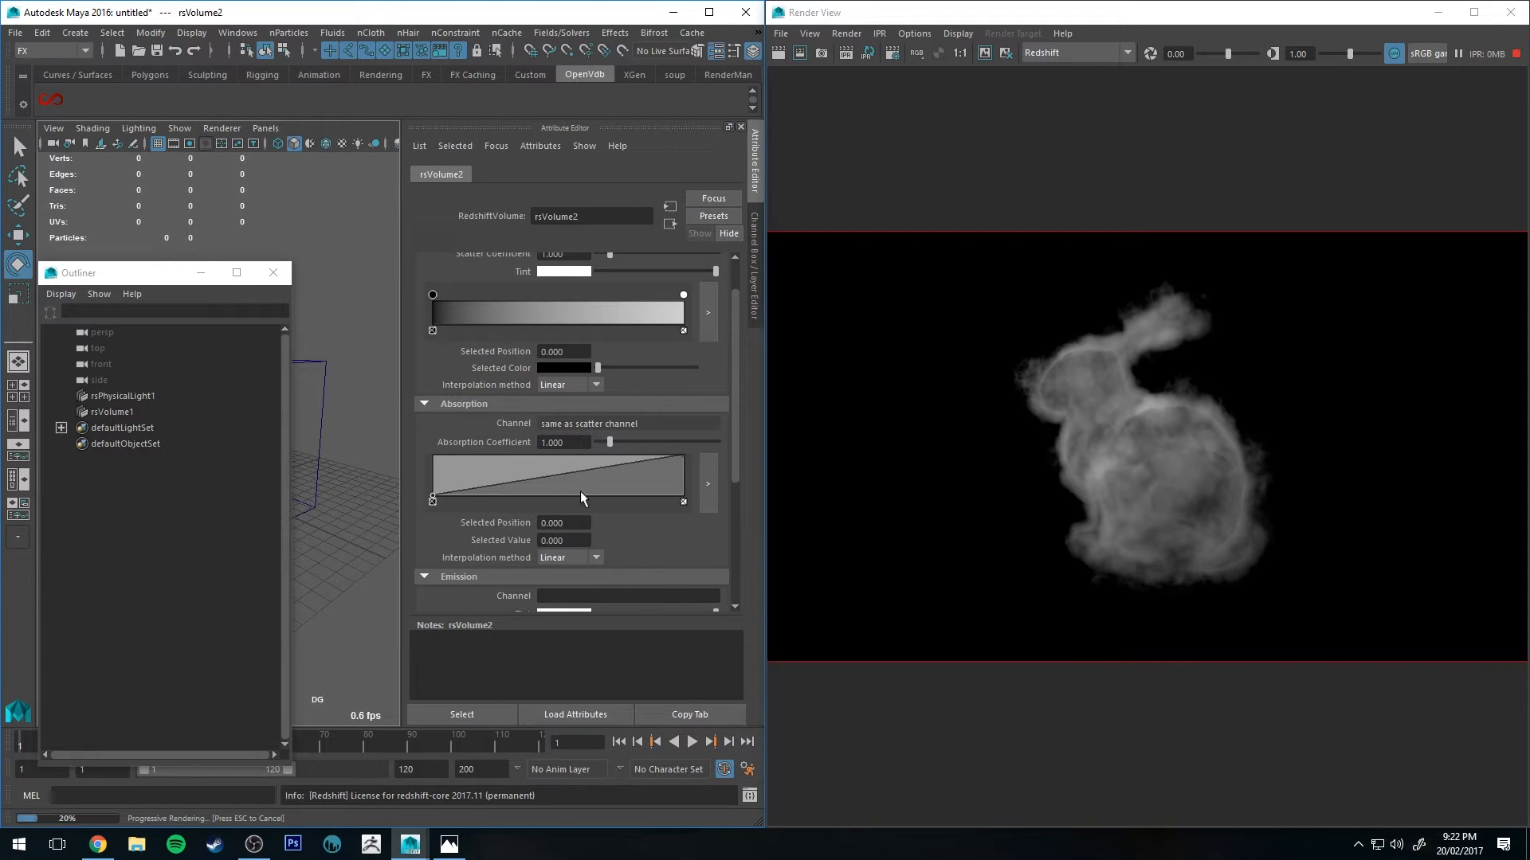
{"action": "left_click", "coordinate": [572, 447]}
{"action": "type", "text": "10"}
{"action": "key", "text": "Return"}
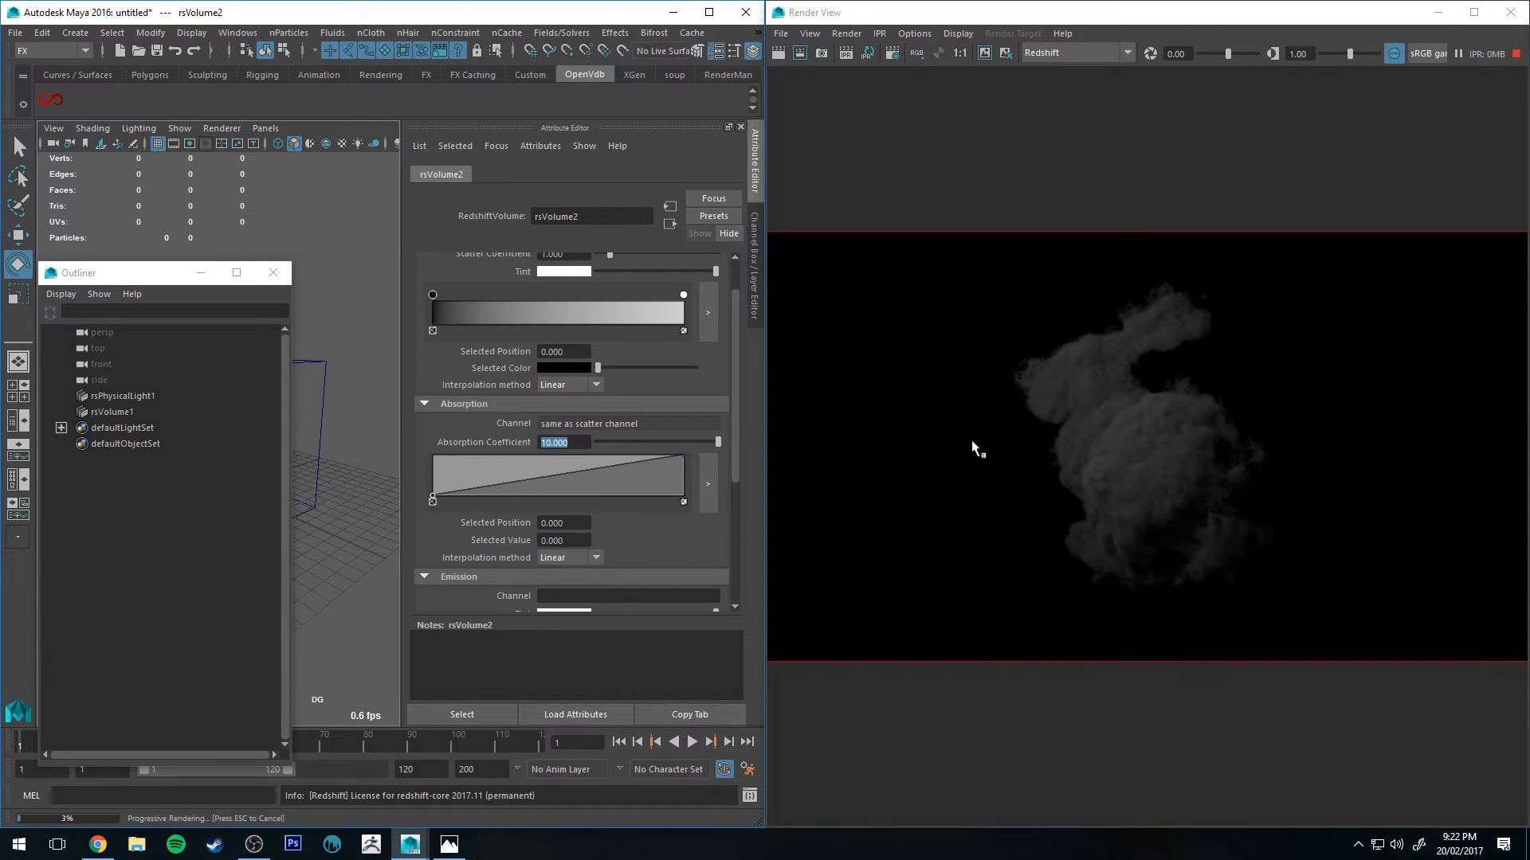
Step: Set the volume shader's scatter coefficient to 5
{"action": "scroll", "coordinate": [372, 403], "scroll_direction": "up", "scroll_amount": 6}
{"action": "middle_click_drag", "start_coordinate": [374, 382], "coordinate": [156, 404], "text": "alt"}
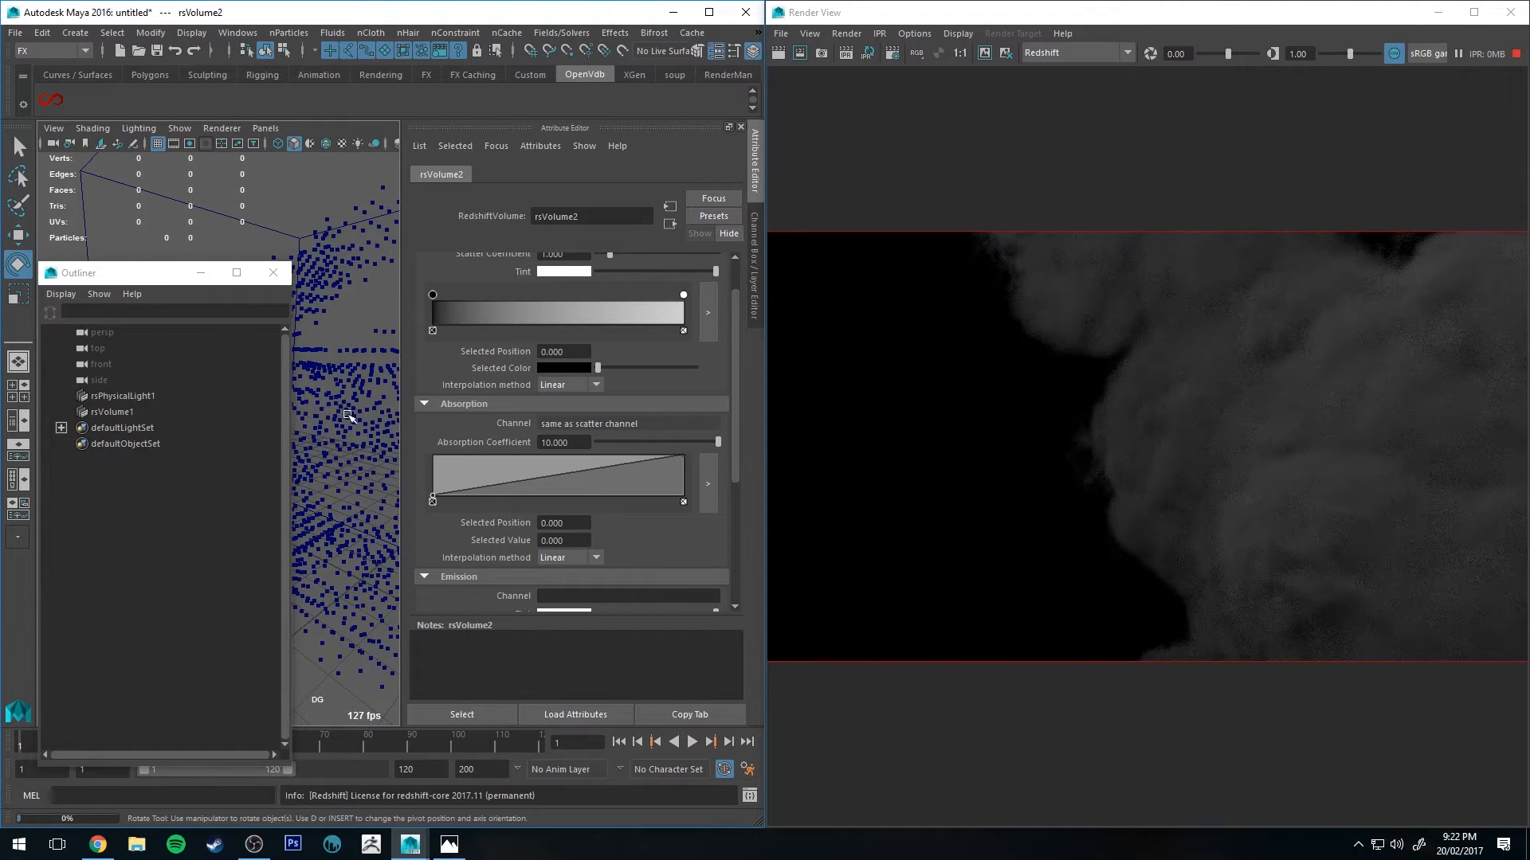
{"action": "right_click_drag", "start_coordinate": [356, 420], "coordinate": [360, 382], "text": "alt"}
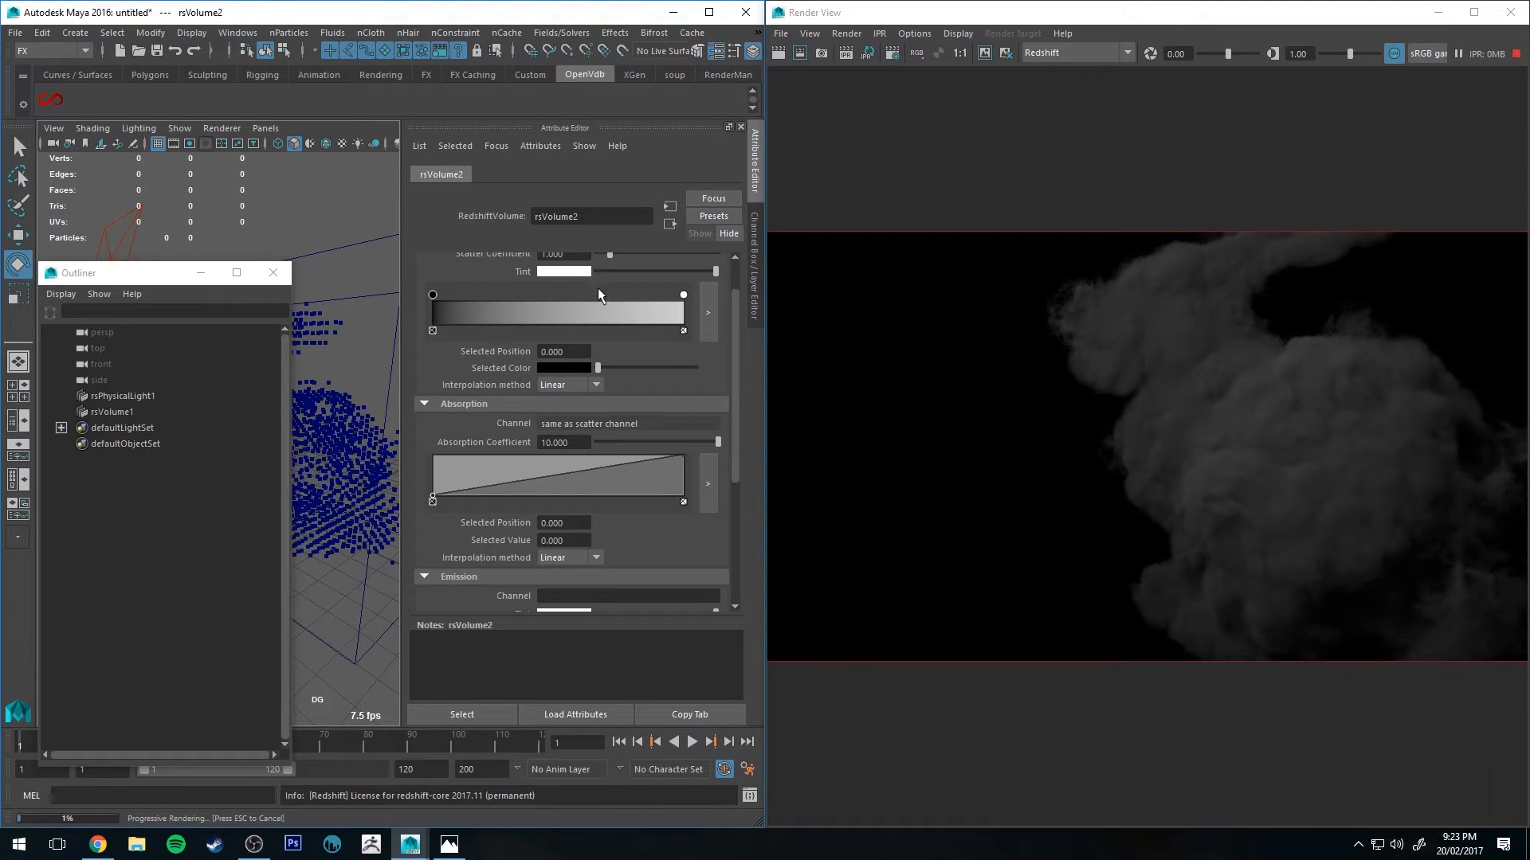
{"action": "scroll", "coordinate": [580, 278], "scroll_direction": "up", "scroll_amount": 2}
{"action": "left_click", "coordinate": [558, 301]}
{"action": "type", "text": "5"}
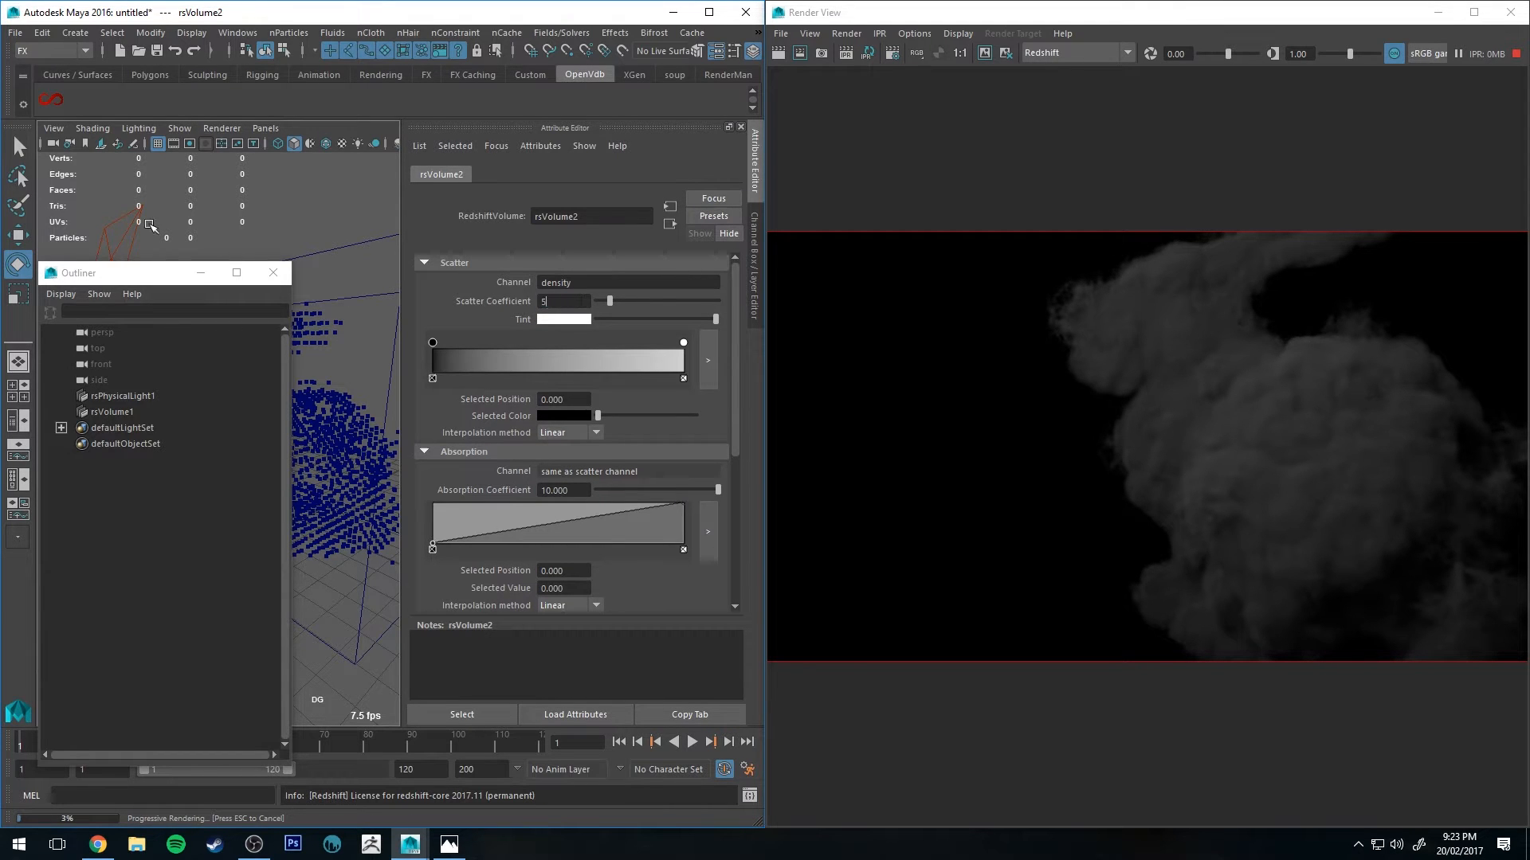
{"action": "key", "text": "Return"}
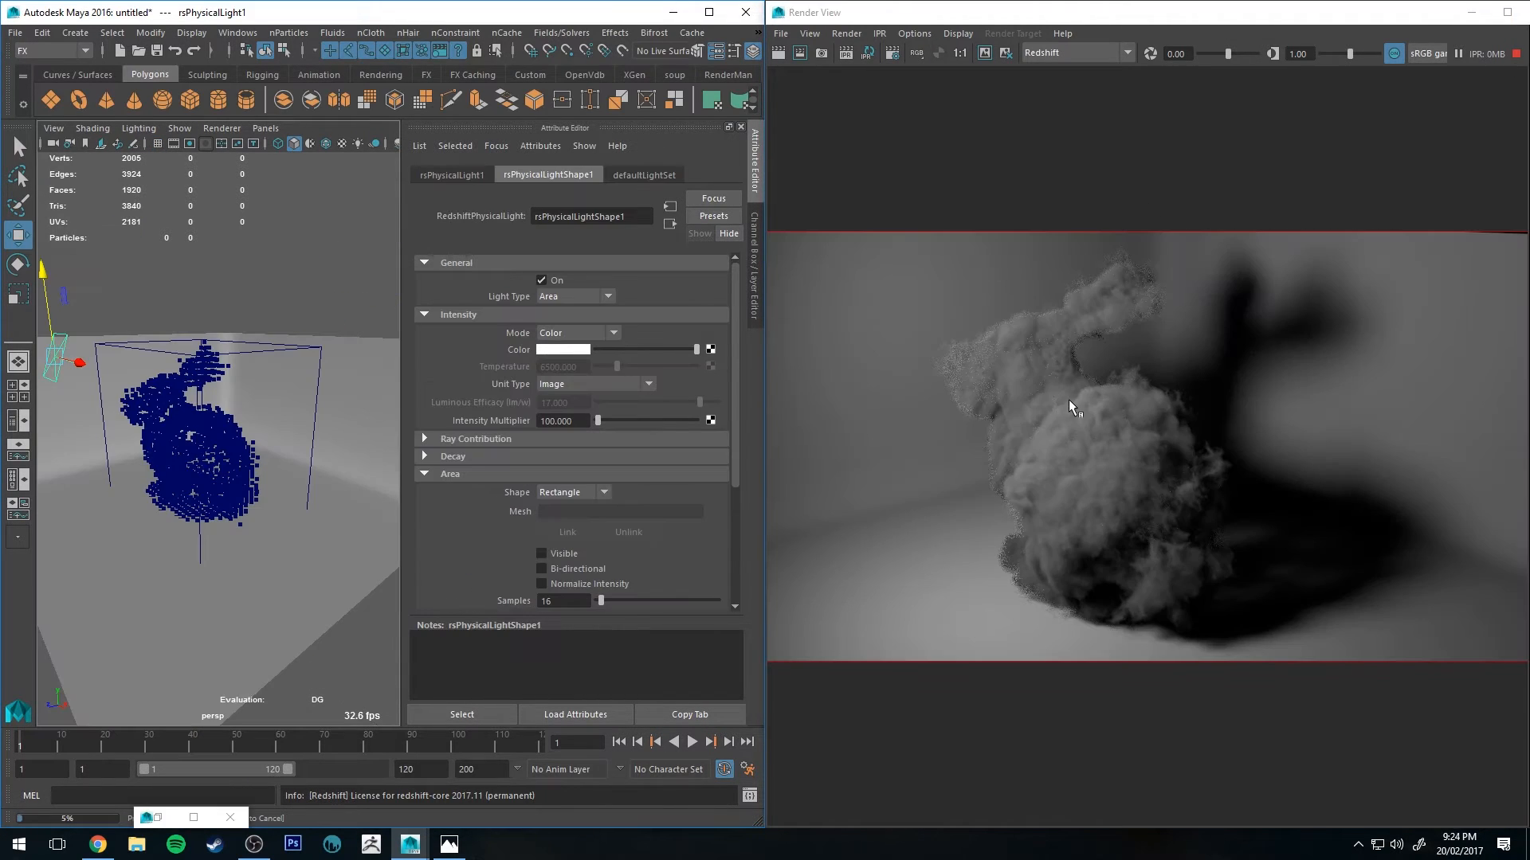
Step: Set the volume shader's emission channel to density
{"action": "scroll", "coordinate": [220, 402], "scroll_direction": "down", "scroll_amount": 4}
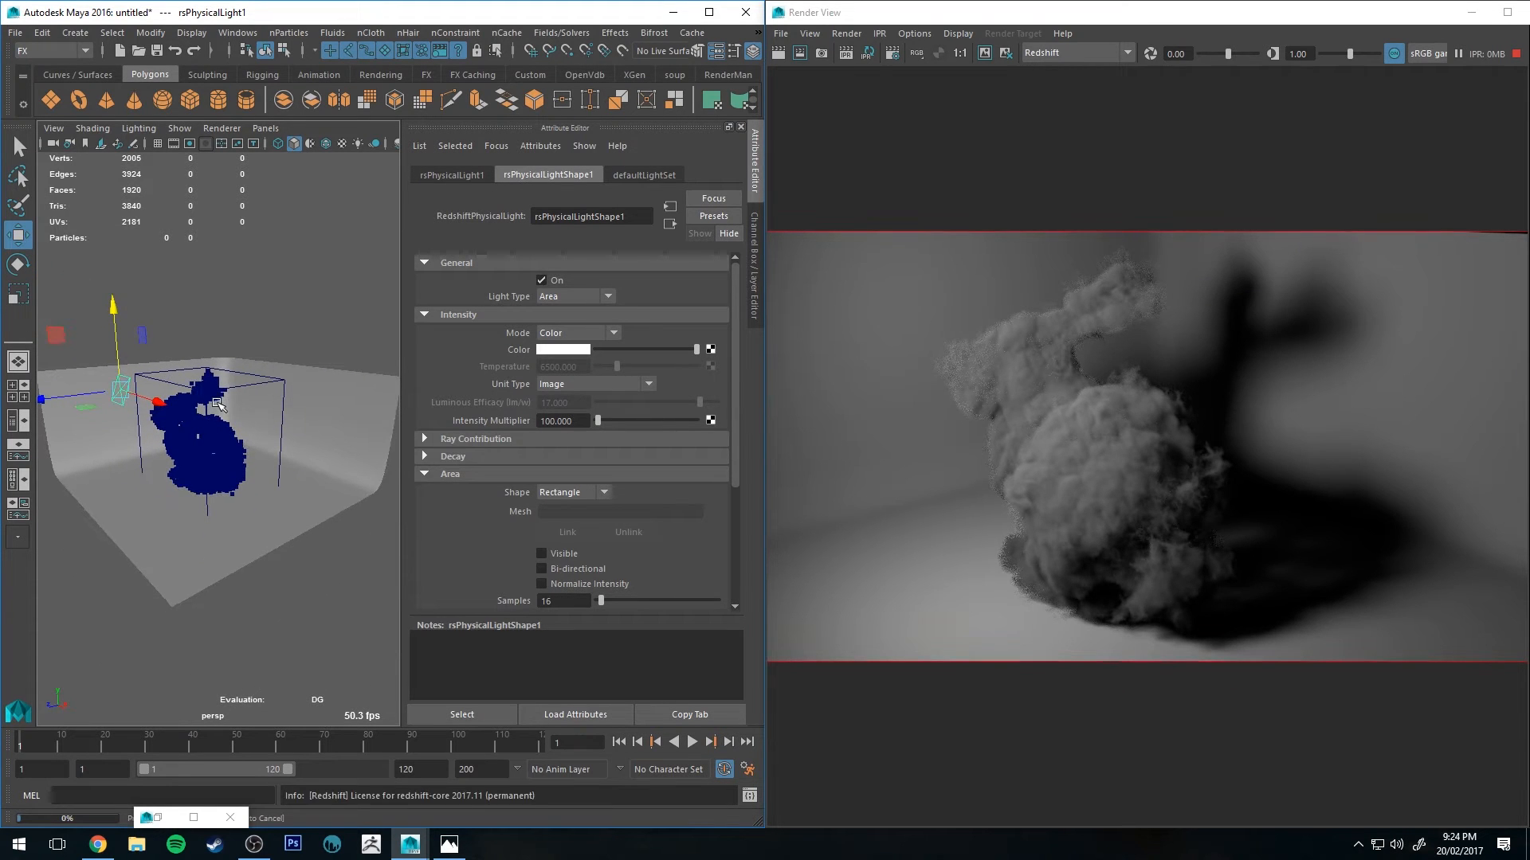
{"action": "scroll", "coordinate": [251, 434], "scroll_direction": "up", "scroll_amount": 5}
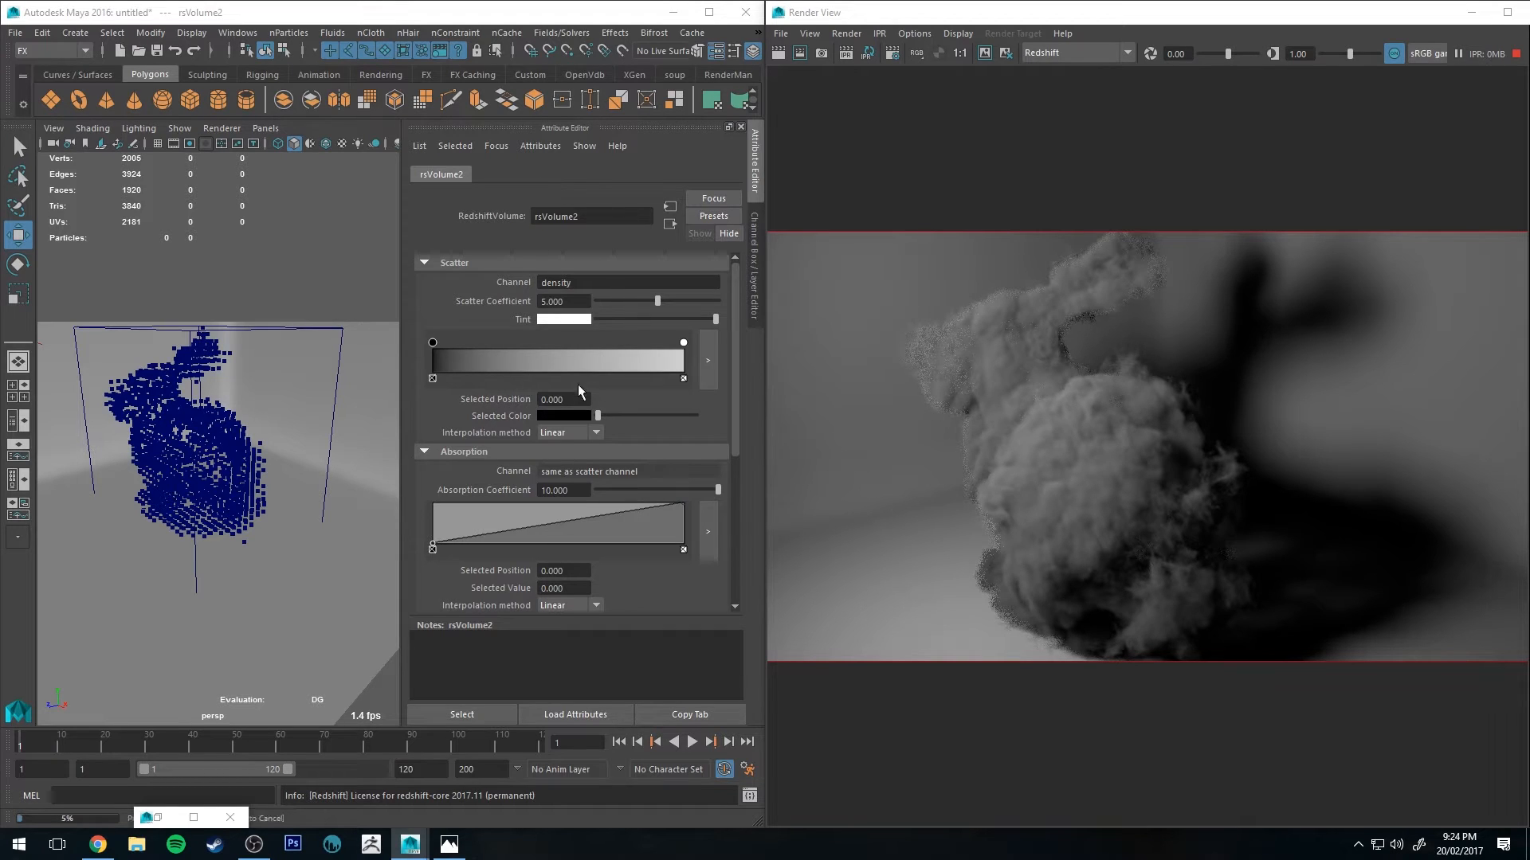
{"action": "scroll", "coordinate": [514, 416], "scroll_direction": "down", "scroll_amount": 3}
{"action": "scroll", "coordinate": [509, 418], "scroll_direction": "down", "scroll_amount": 1}
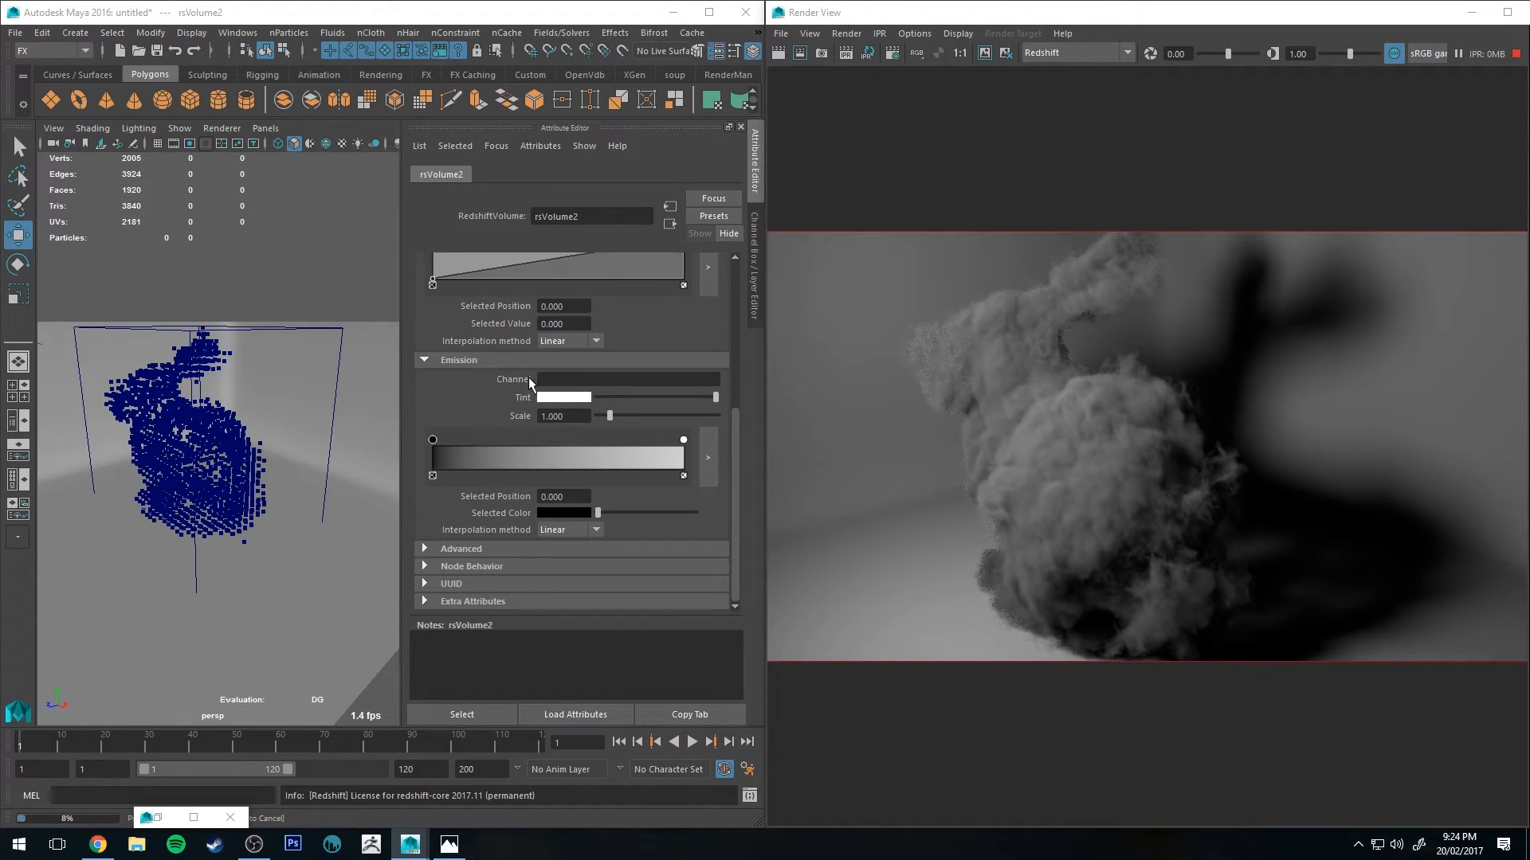
{"action": "left_click", "coordinate": [557, 380]}
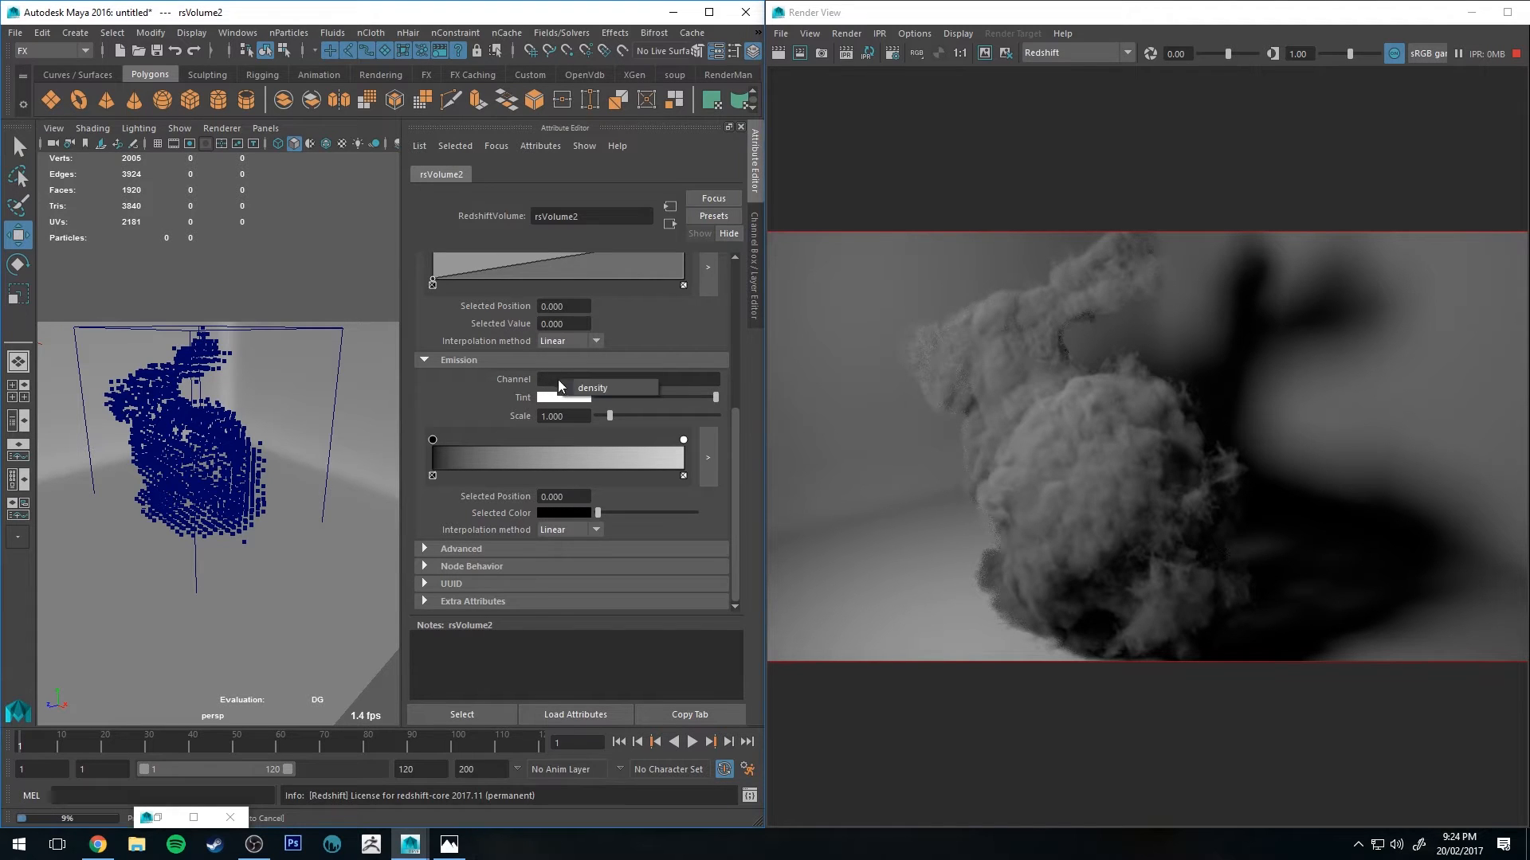
{"action": "type", "text": "density"}
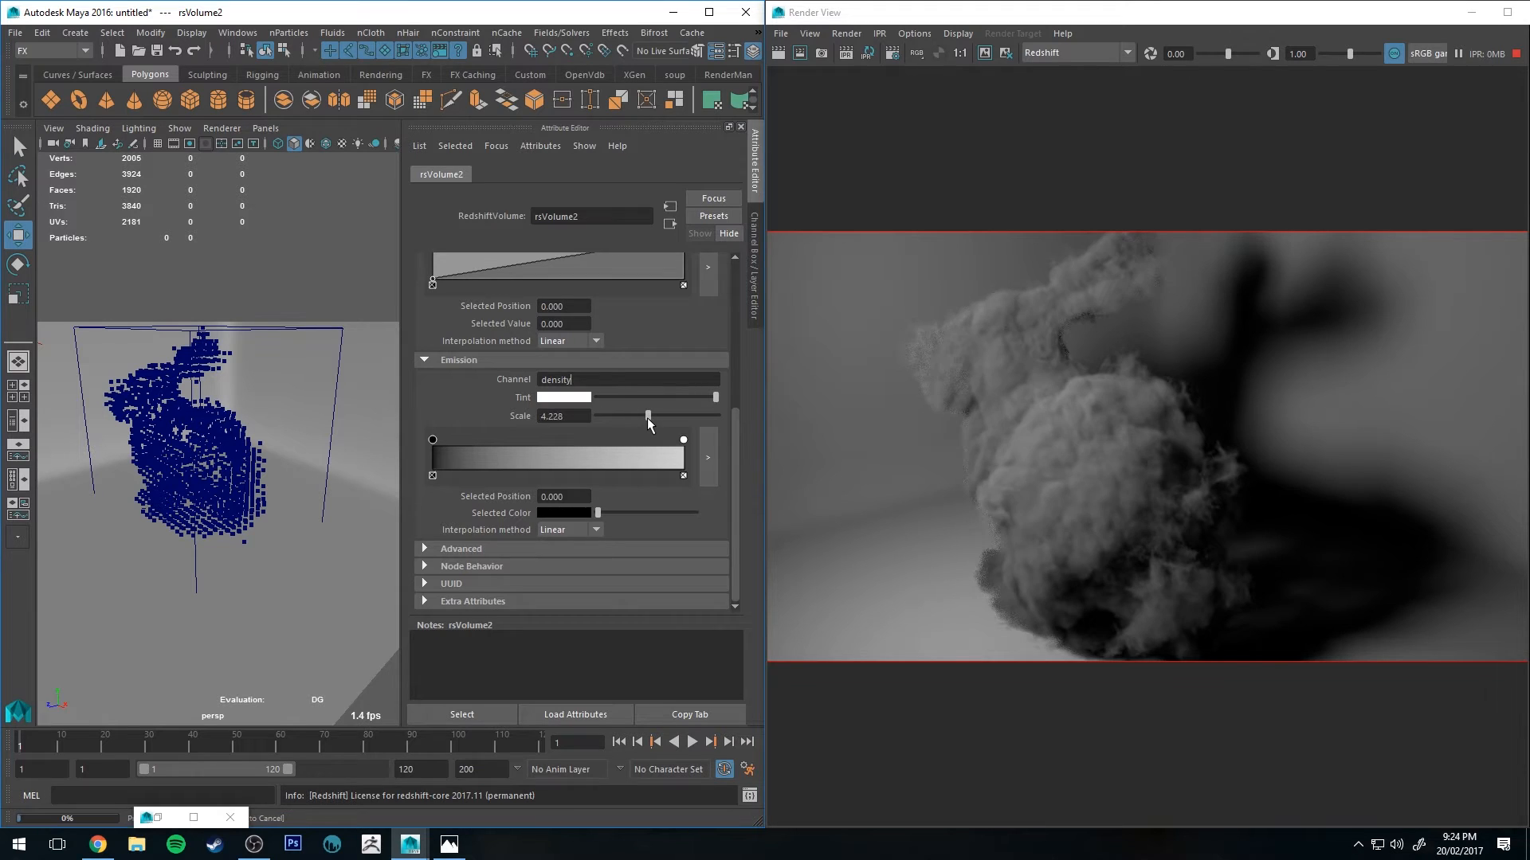
Step: Set the emission scale to 2
{"action": "left_click_drag", "start_coordinate": [647, 417], "coordinate": [675, 416]}
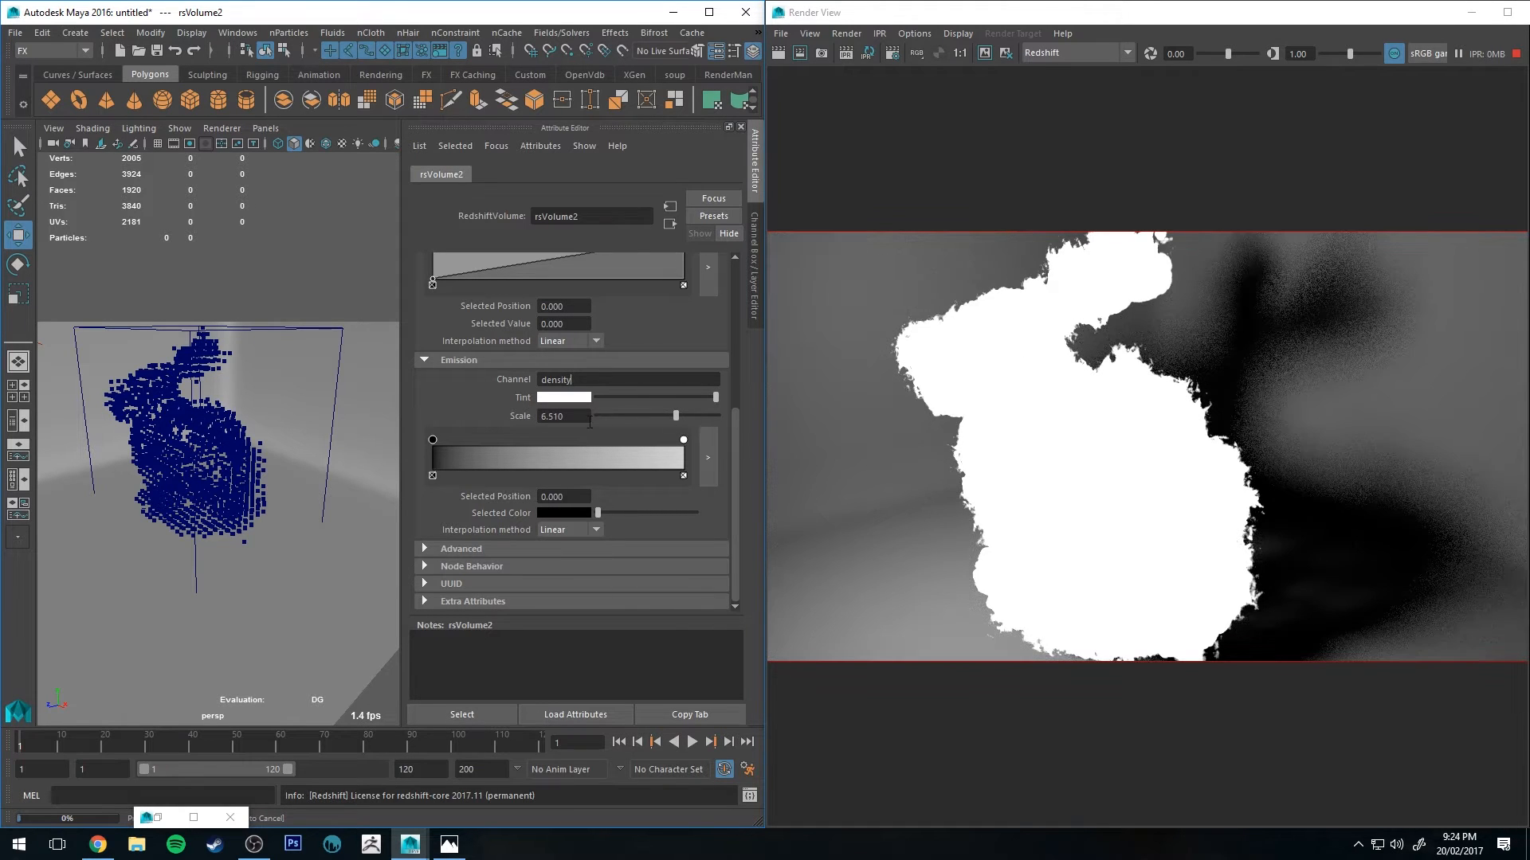
{"action": "left_click_drag", "start_coordinate": [567, 417], "coordinate": [316, 348]}
{"action": "type", "text": "2"}
{"action": "key", "text": "Return"}
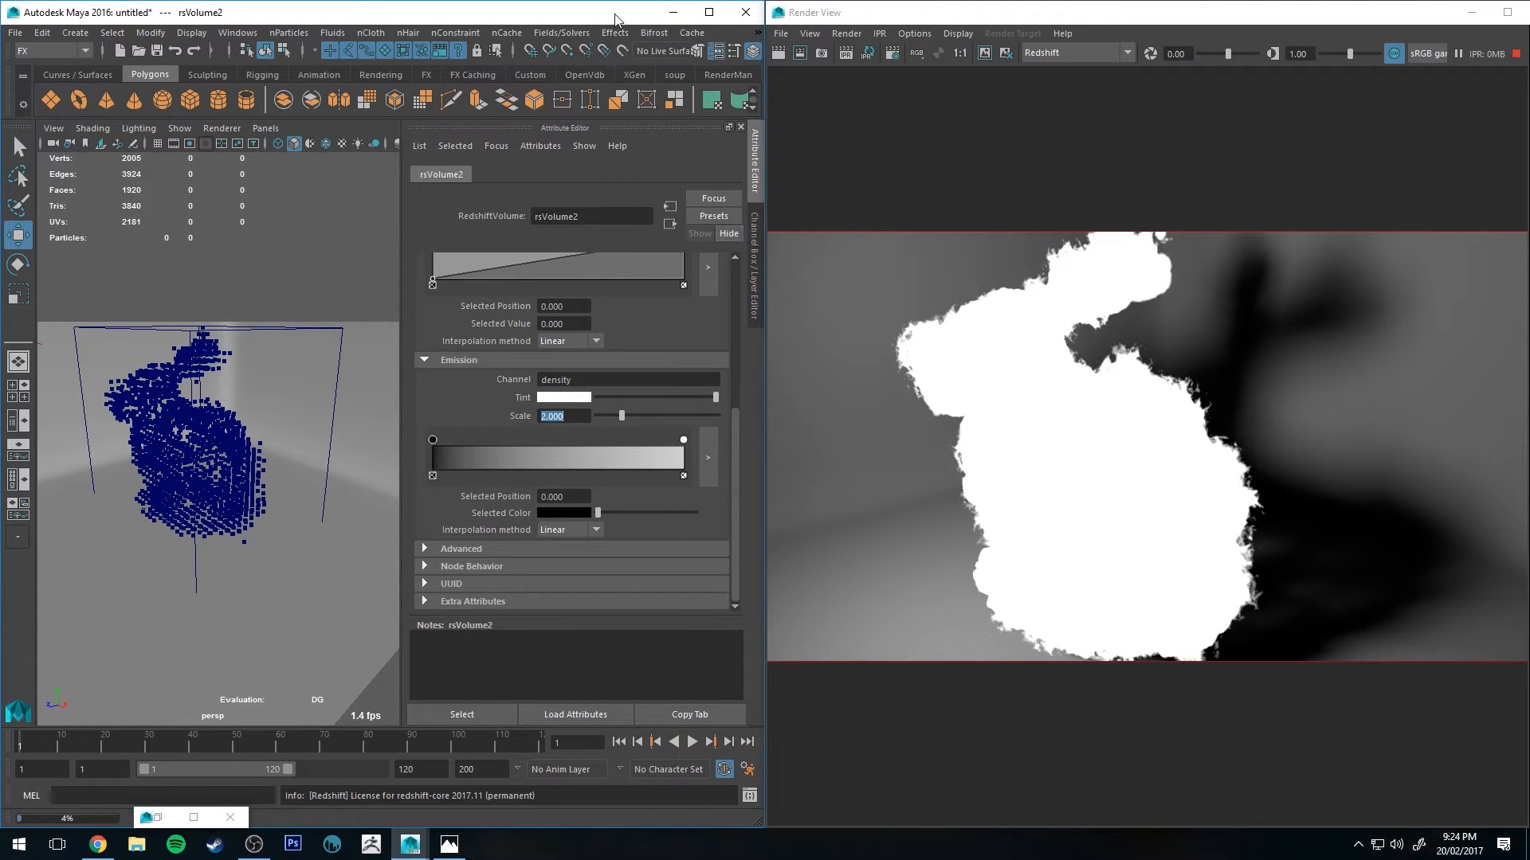
Step: Maximize Maya and change the primary and secondary GI engines in the Redshift GI render settings
{"action": "left_click", "coordinate": [709, 12]}
{"action": "left_click", "coordinate": [1470, 13]}
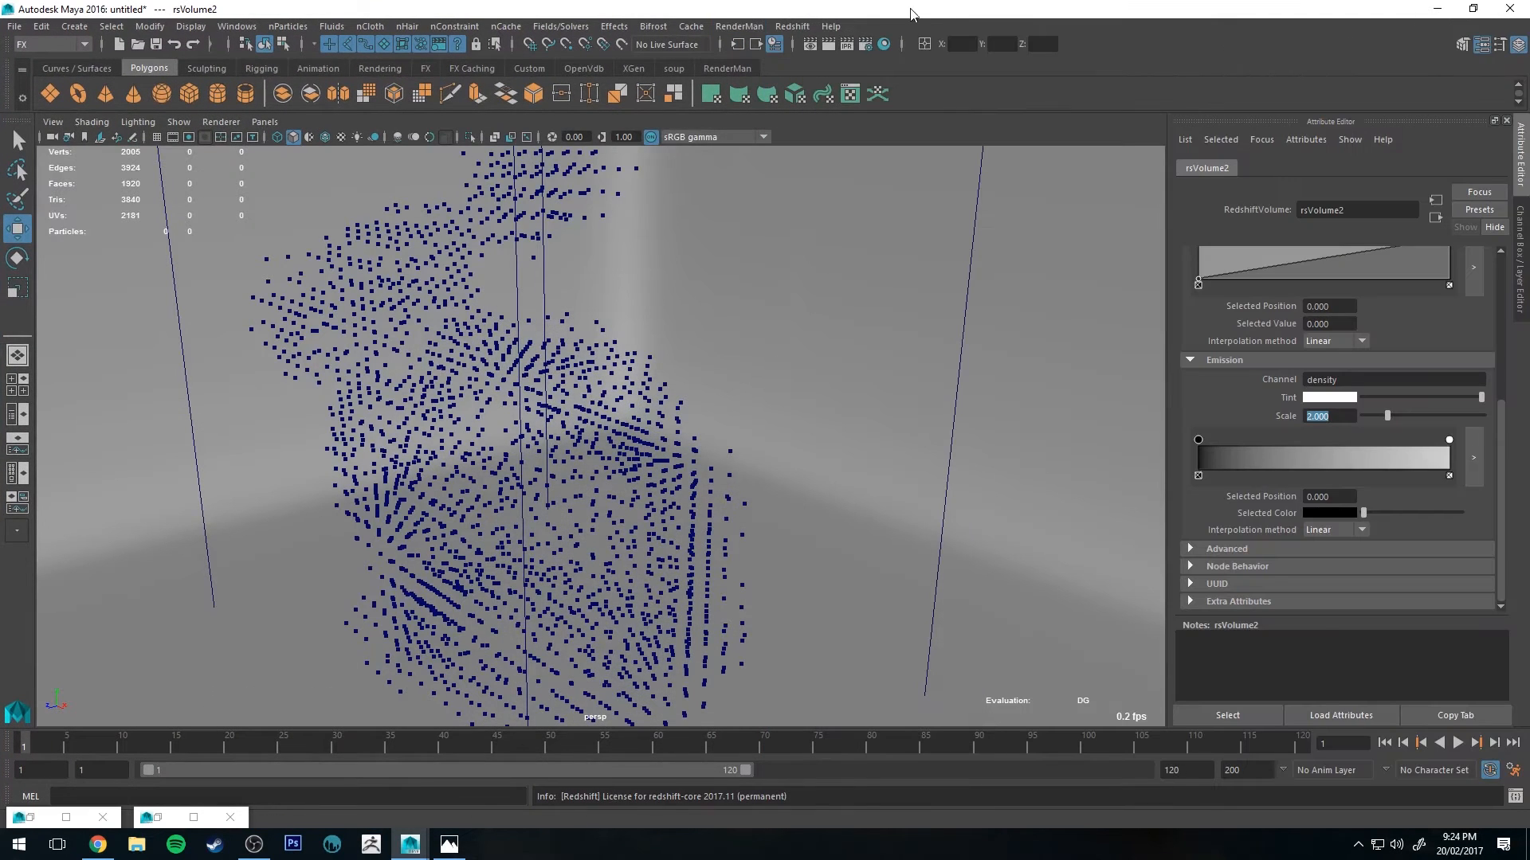
{"action": "left_click", "coordinate": [866, 44]}
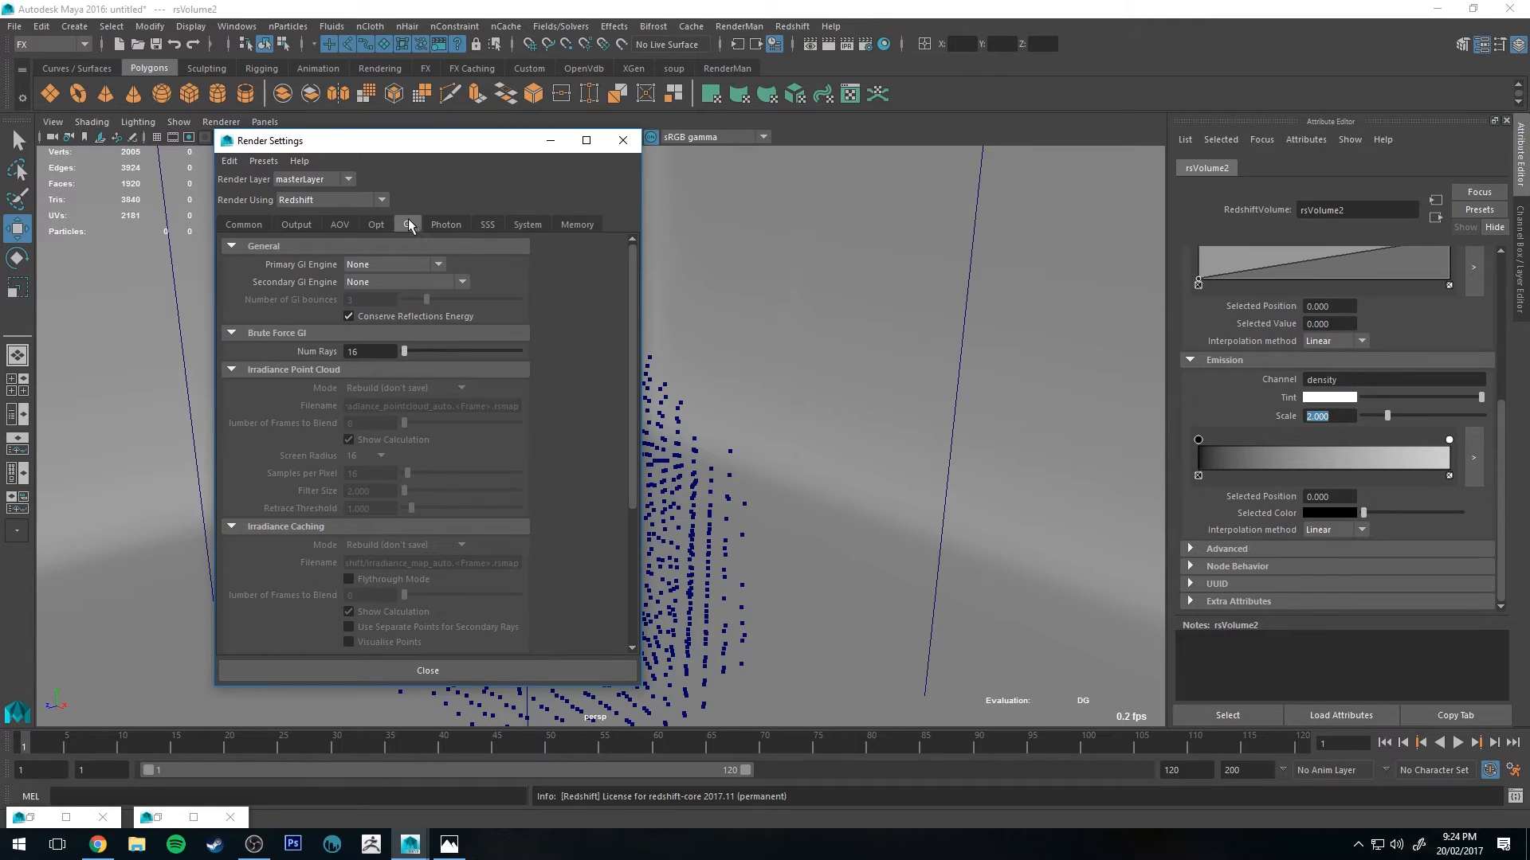
{"action": "left_click", "coordinate": [413, 265]}
{"action": "left_click", "coordinate": [392, 329]}
{"action": "left_click", "coordinate": [404, 283]}
{"action": "left_click", "coordinate": [390, 336]}
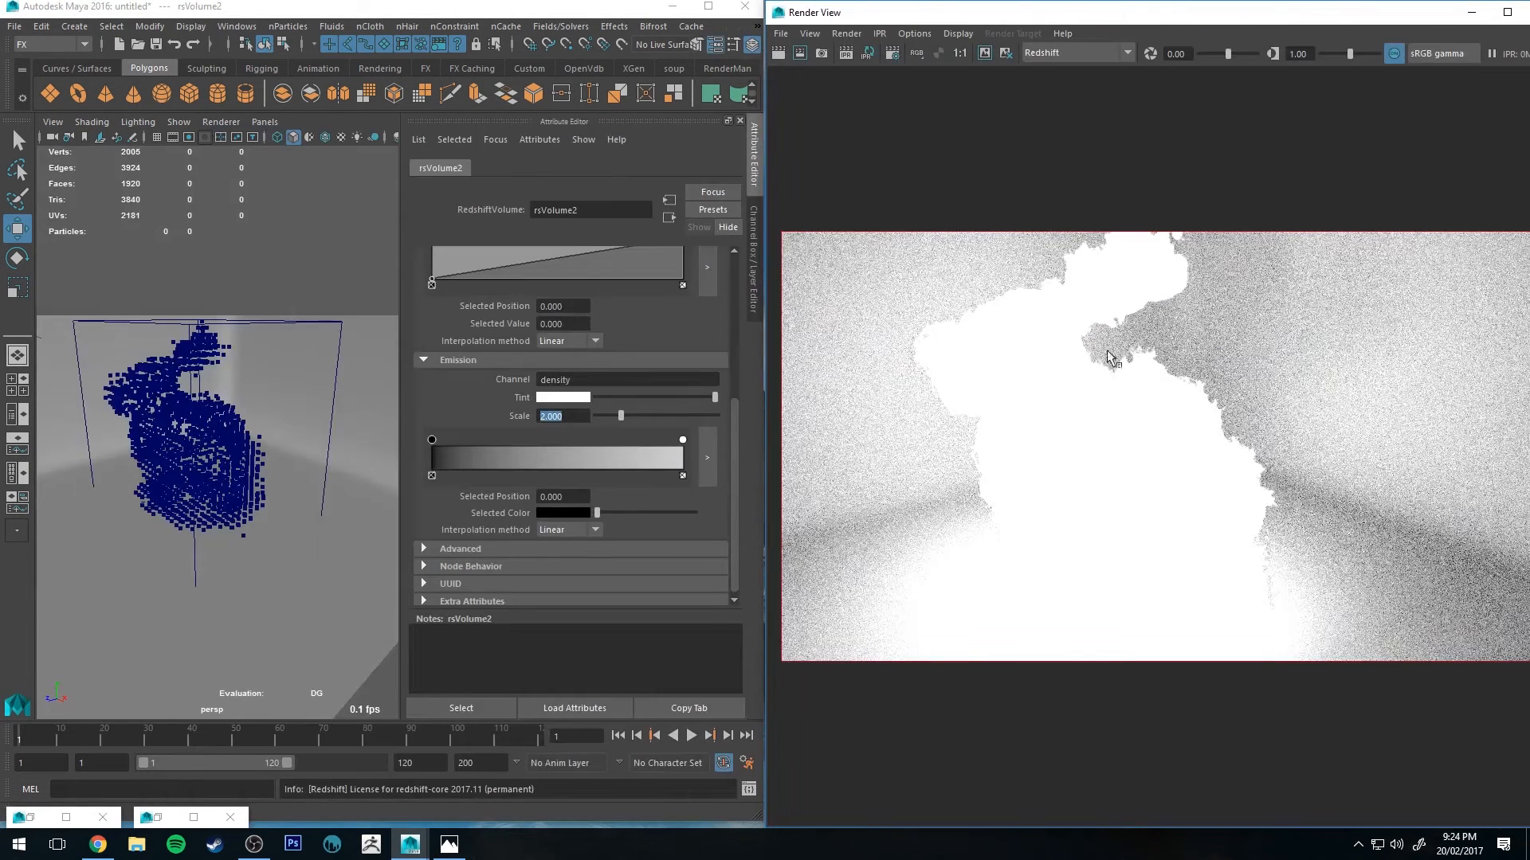
Step: Set the emission scale to 0.1
{"action": "left_click_drag", "start_coordinate": [301, 470], "coordinate": [251, 434], "text": "alt"}
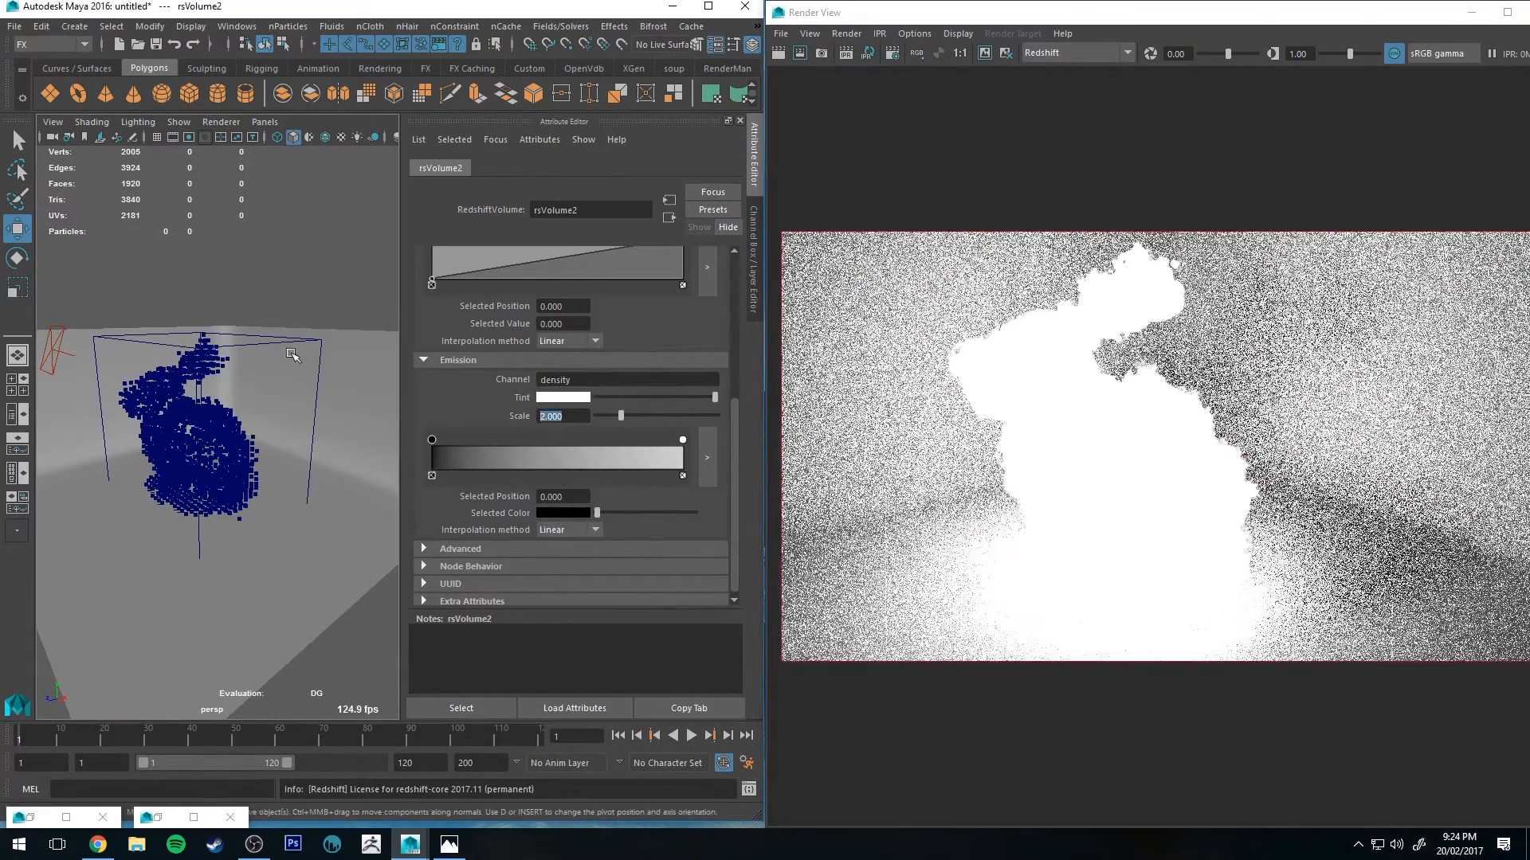
{"action": "type", "text": "0.1"}
{"action": "key", "text": "Return"}
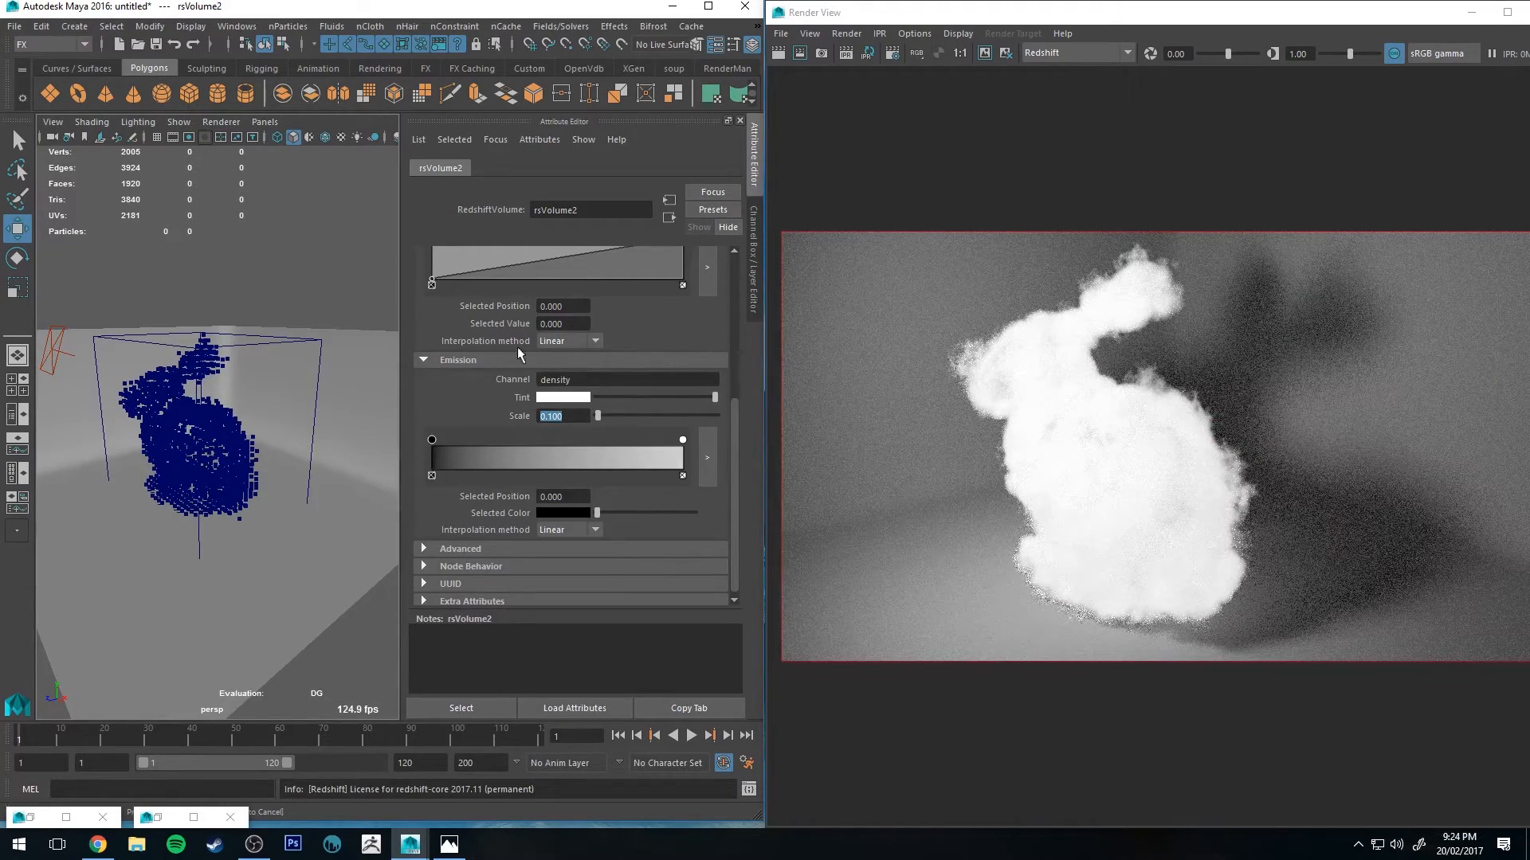
Step: Color the emission ramp with fire keys from black through red, orange and yellow to white, moving the red key to about 0.146
{"action": "left_click", "coordinate": [568, 397]}
{"action": "left_click", "coordinate": [598, 457]}
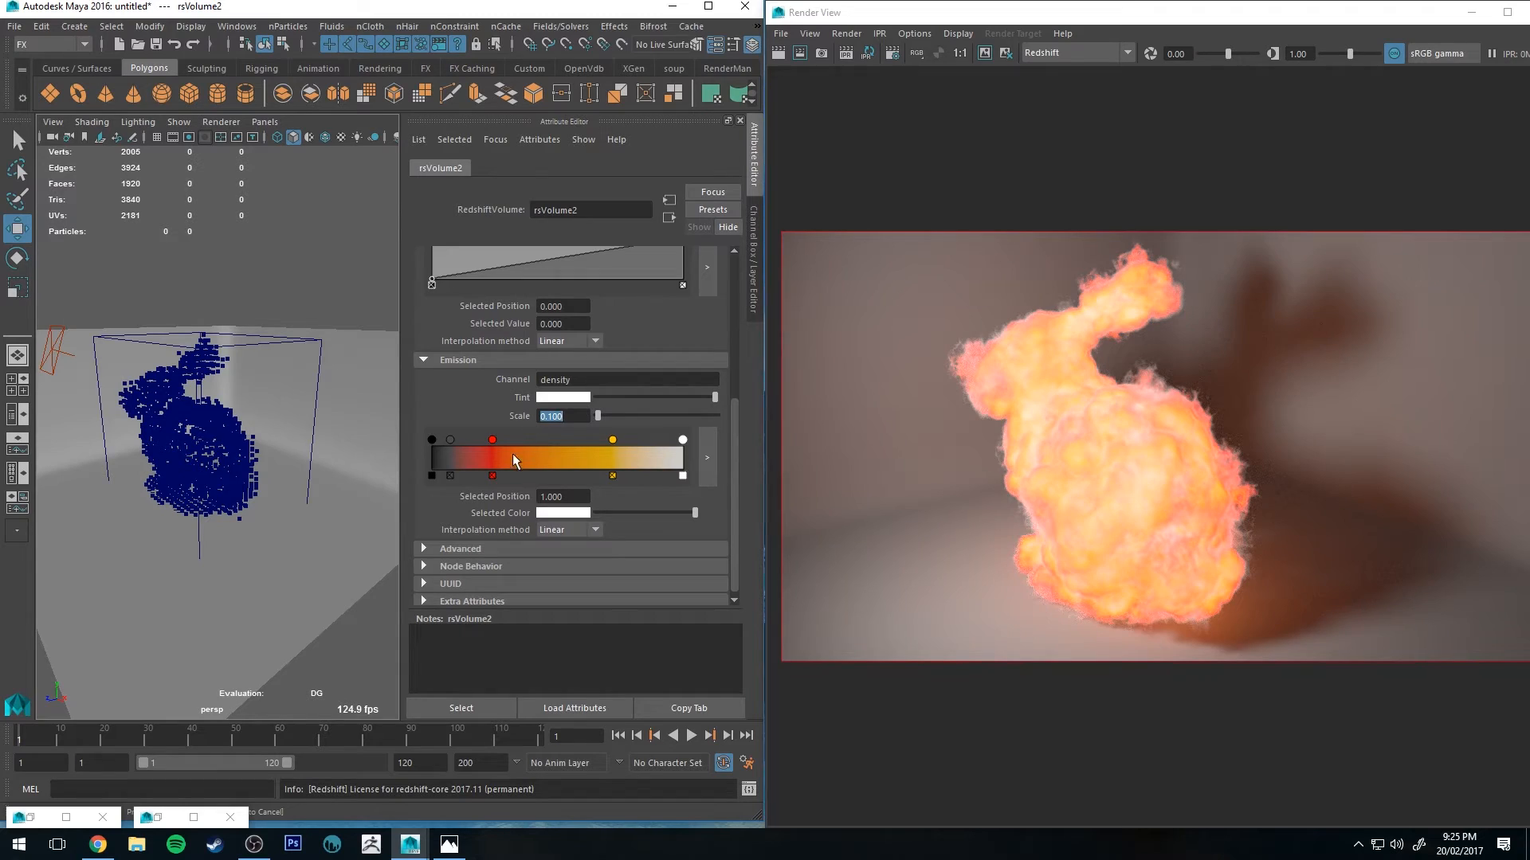
{"action": "left_click_drag", "start_coordinate": [493, 452], "coordinate": [470, 454]}
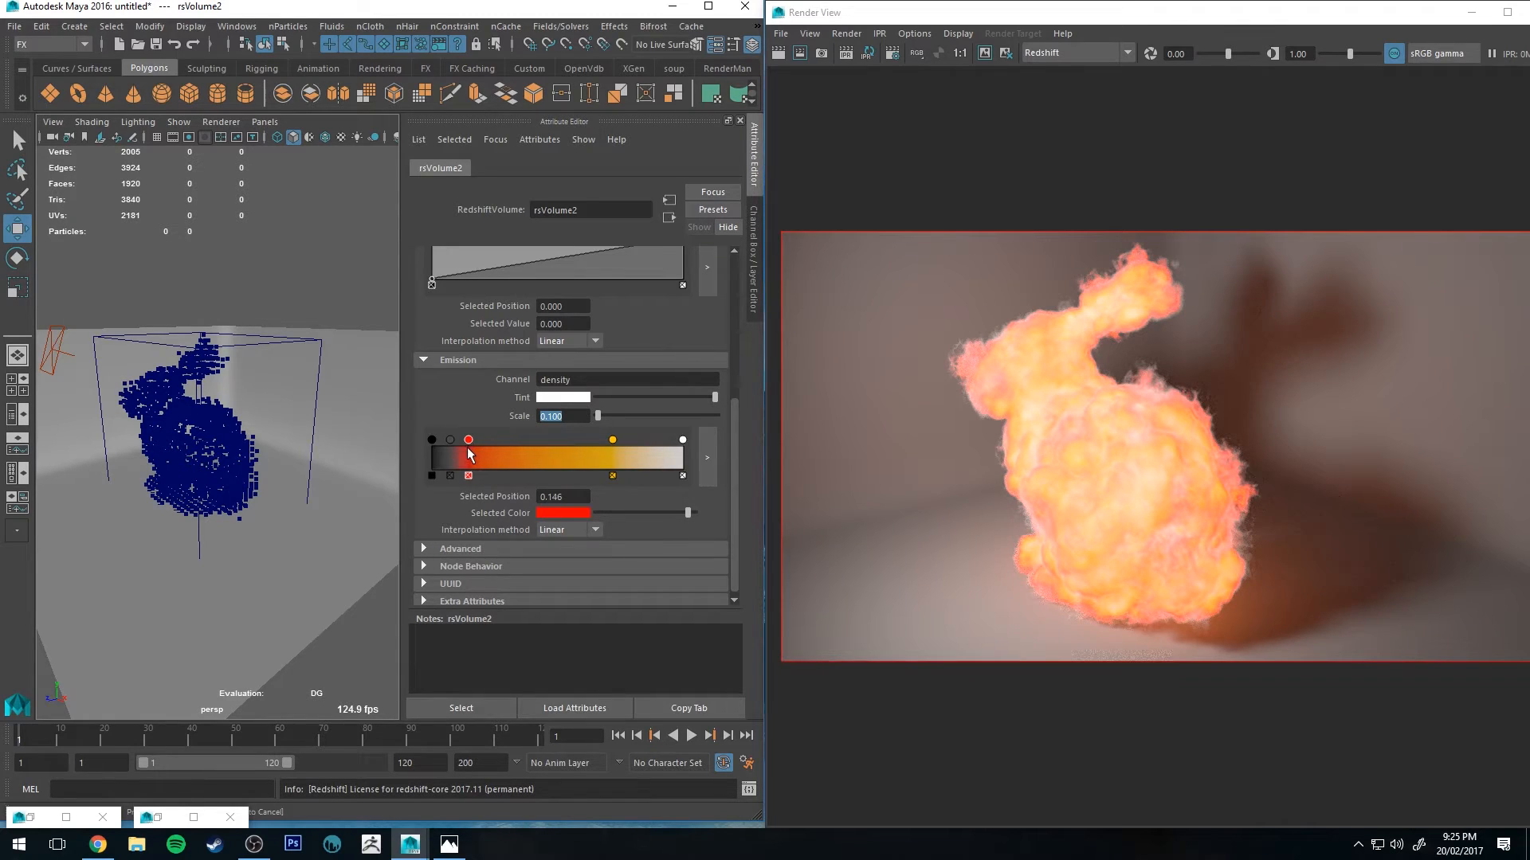
{"action": "scroll", "coordinate": [533, 415], "scroll_direction": "up", "scroll_amount": 2}
{"action": "scroll", "coordinate": [529, 414], "scroll_direction": "up", "scroll_amount": 3}
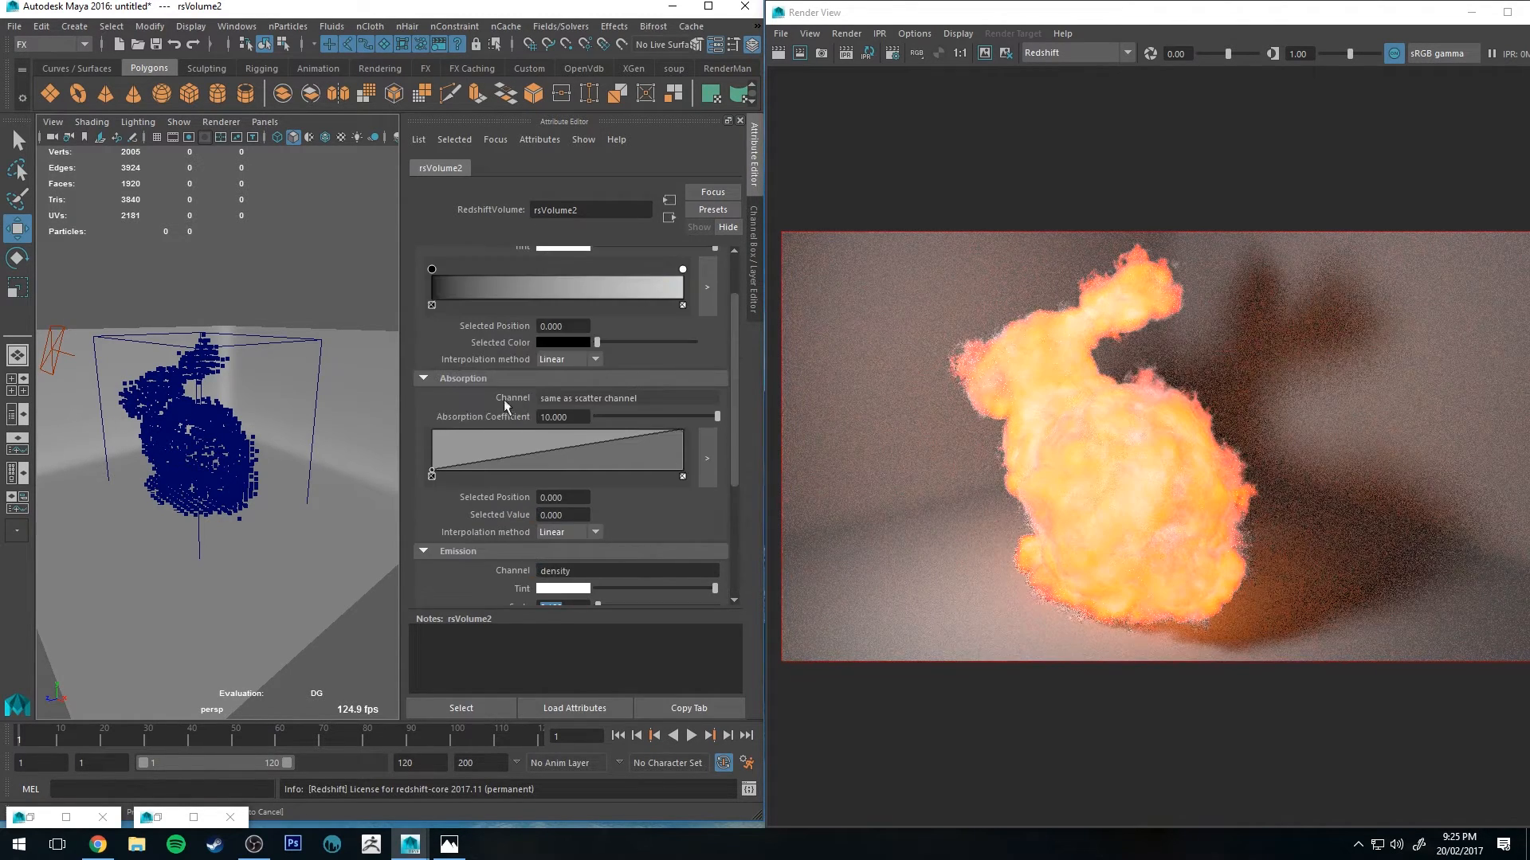
{"action": "scroll", "coordinate": [486, 392], "scroll_direction": "down", "scroll_amount": 5}
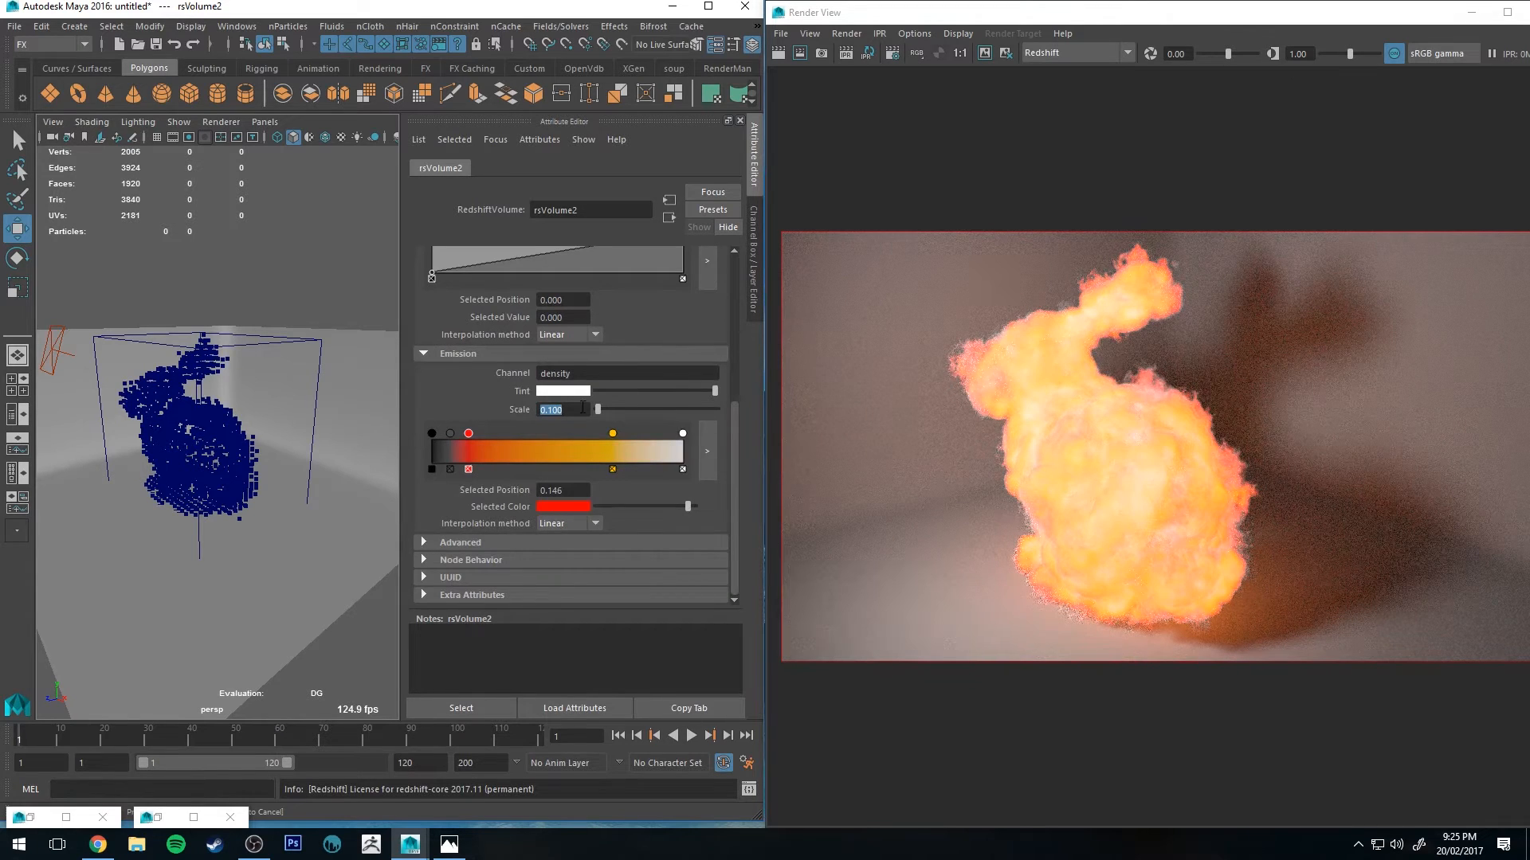
{"action": "scroll", "coordinate": [556, 427], "scroll_direction": "up", "scroll_amount": 3}
{"action": "scroll", "coordinate": [557, 427], "scroll_direction": "down", "scroll_amount": 3}
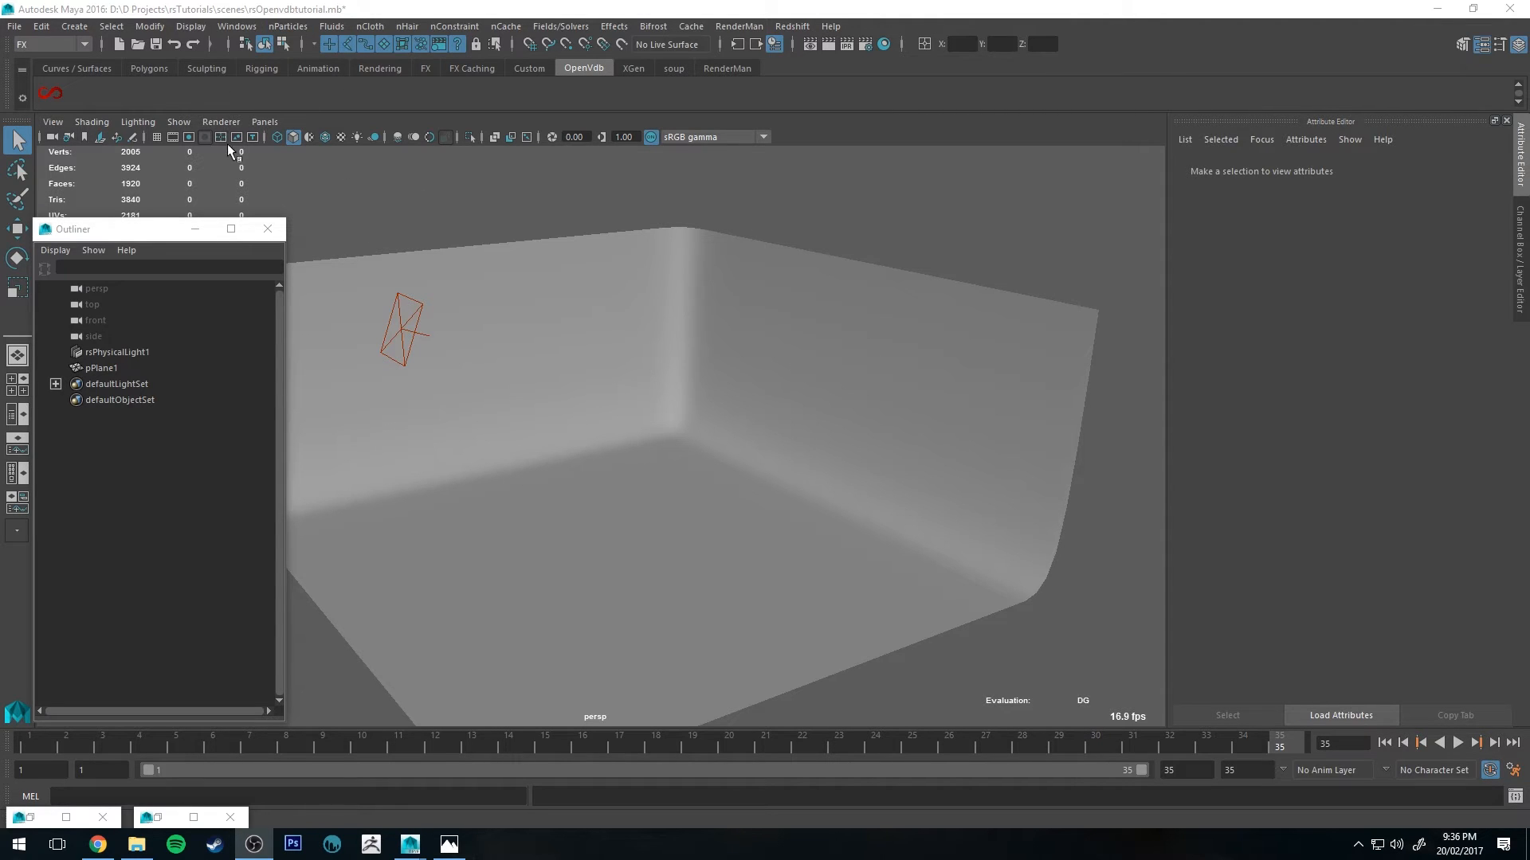
Step: Open the Visor and browse the fluid example folders
{"action": "left_click", "coordinate": [220, 31]}
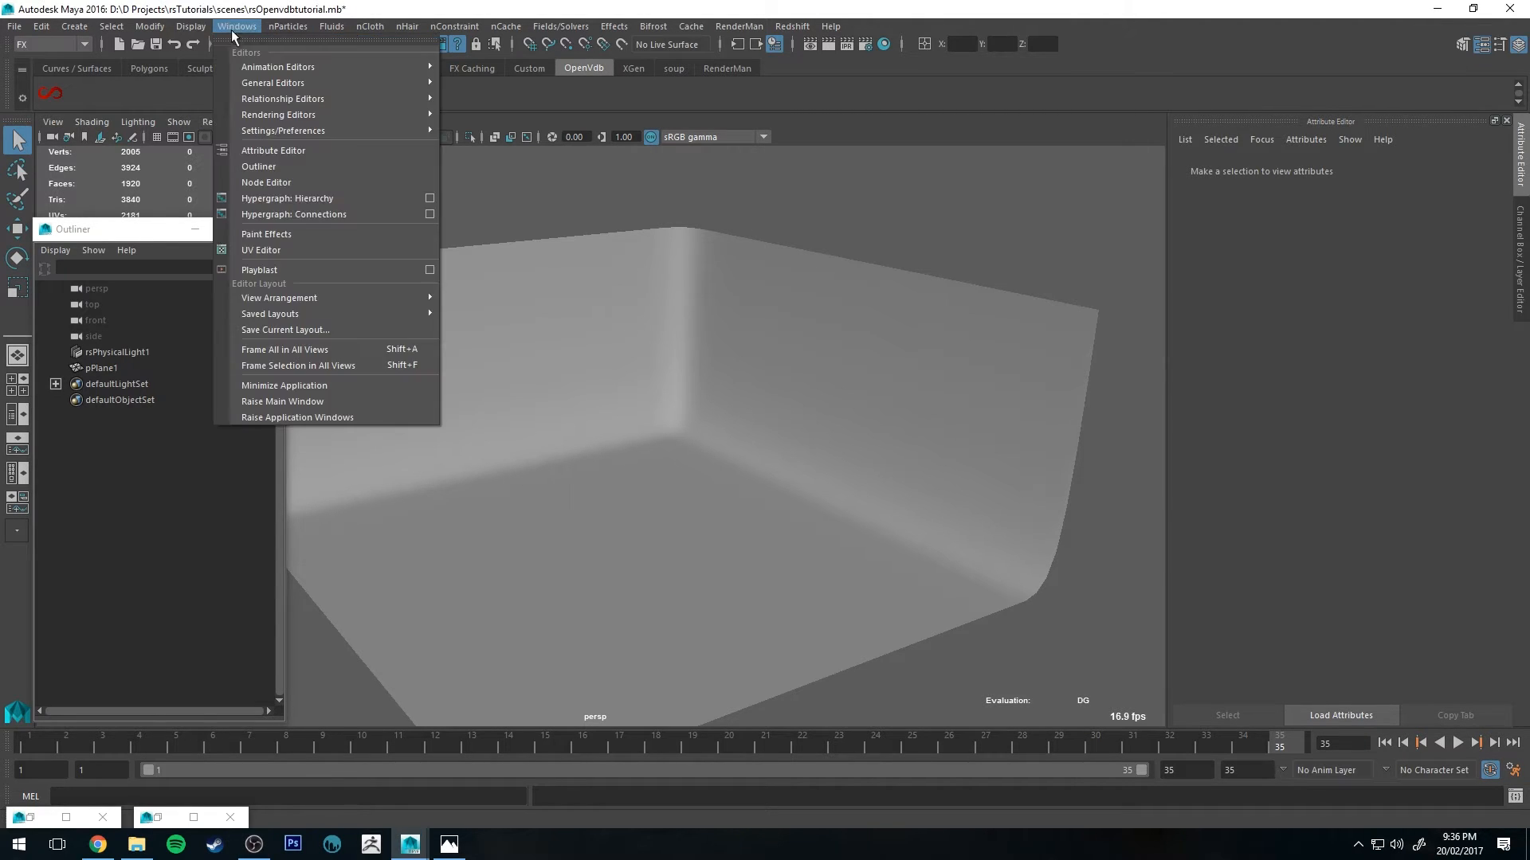
{"action": "mouse_move", "coordinate": [263, 84]}
{"action": "left_click", "coordinate": [490, 208]}
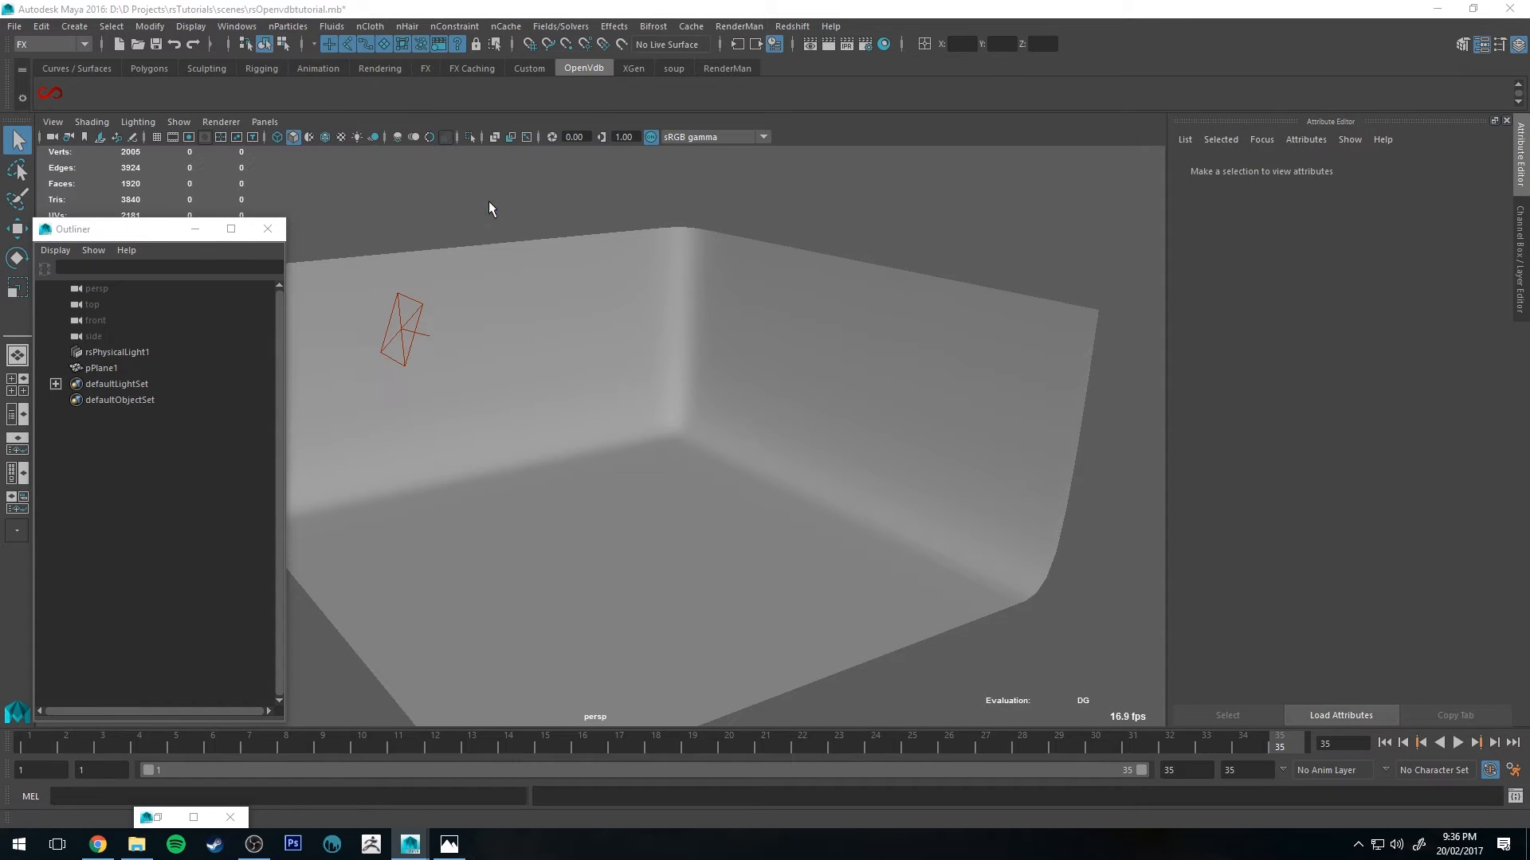
{"action": "left_click_drag", "start_coordinate": [931, 157], "coordinate": [835, 152]}
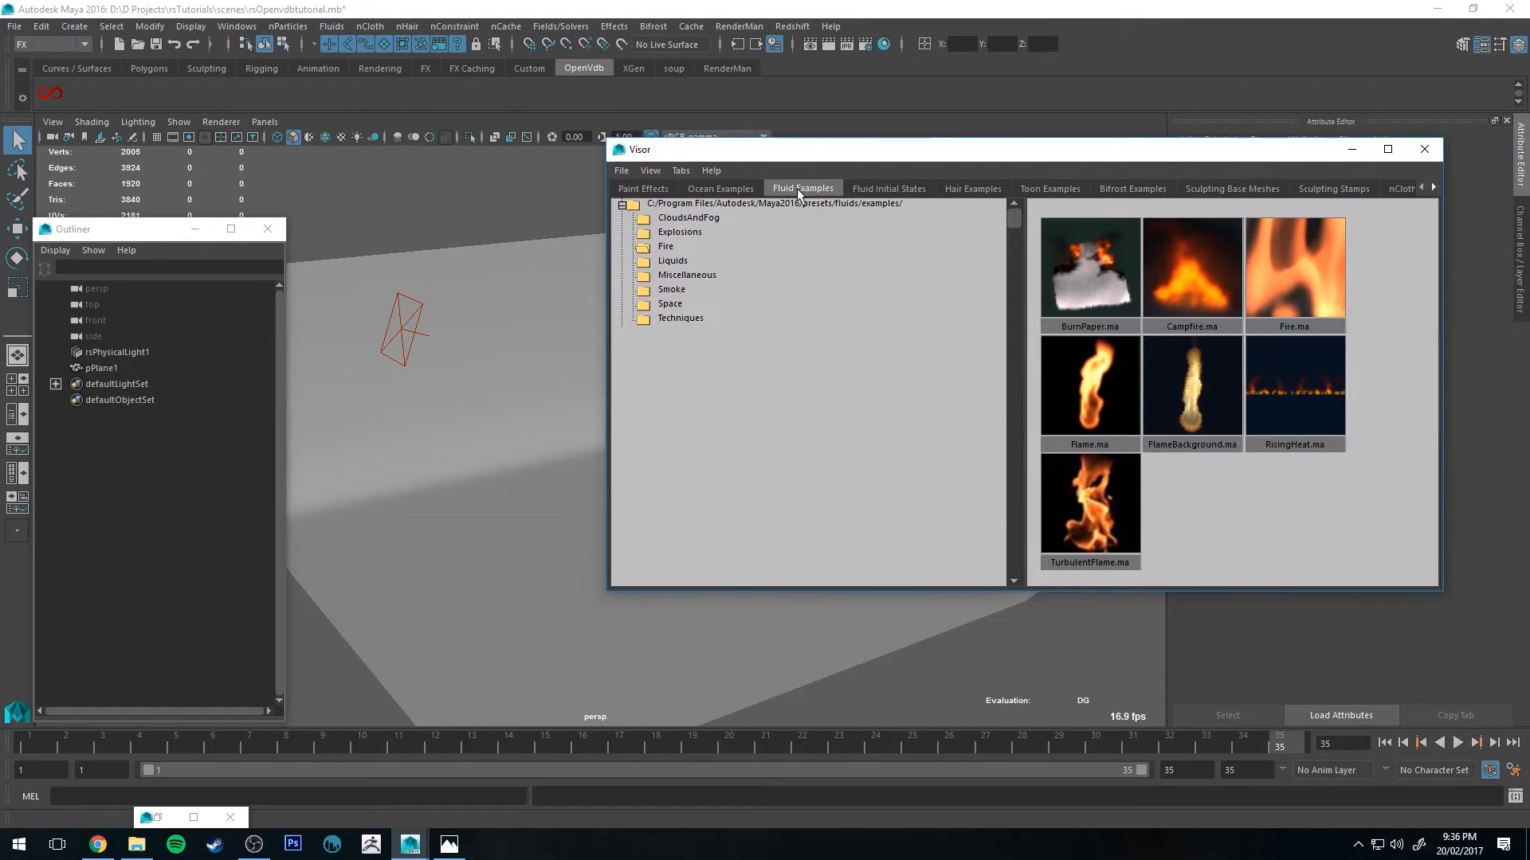
{"action": "left_click", "coordinate": [682, 219]}
{"action": "left_click", "coordinate": [684, 233]}
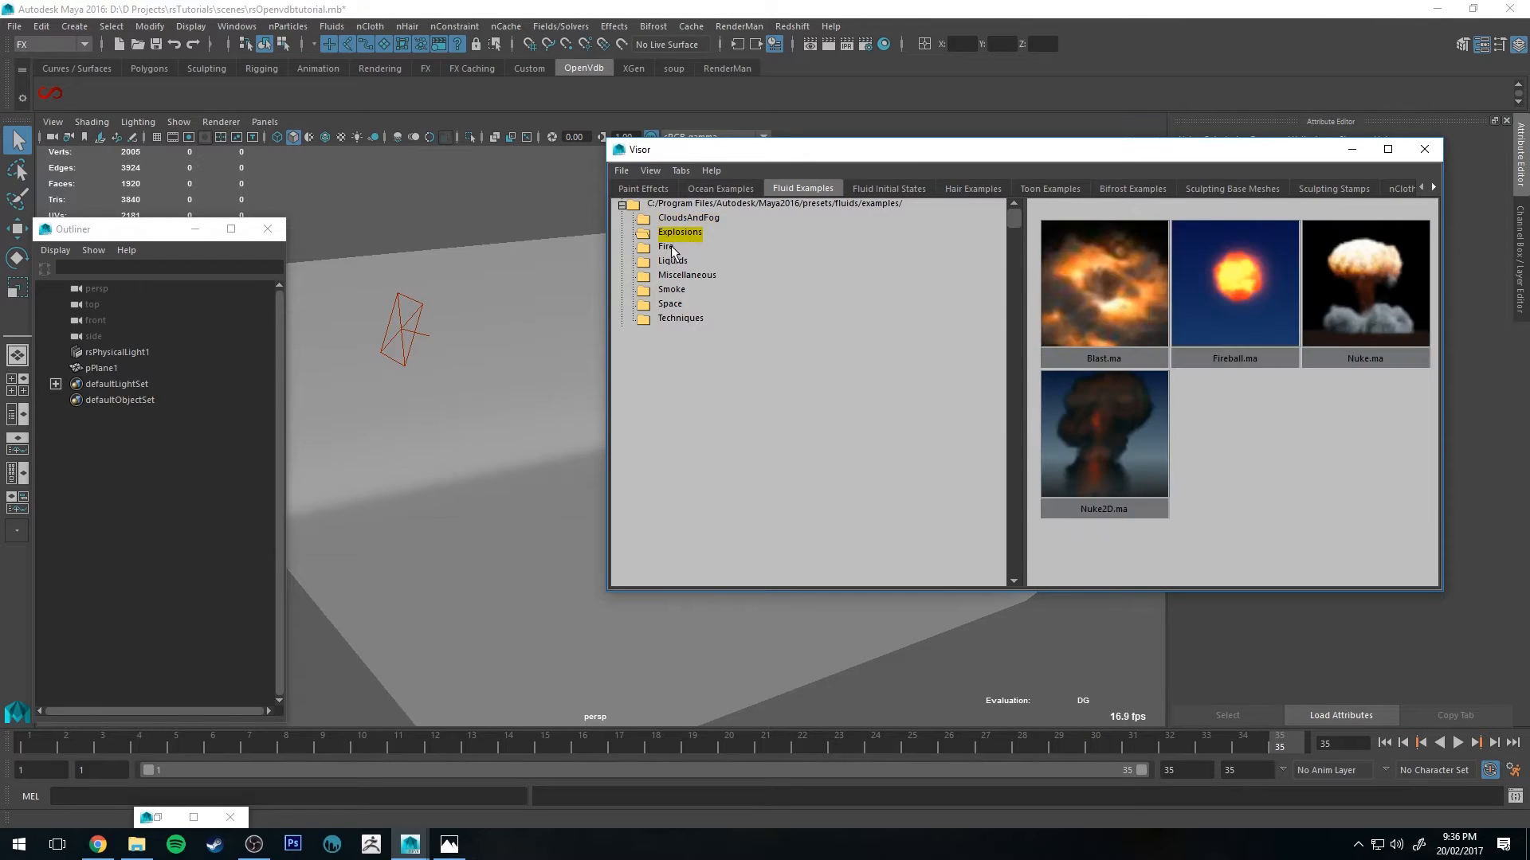
{"action": "left_click", "coordinate": [668, 247]}
{"action": "left_click", "coordinate": [677, 276]}
{"action": "left_click", "coordinate": [673, 291]}
{"action": "left_click", "coordinate": [671, 304]}
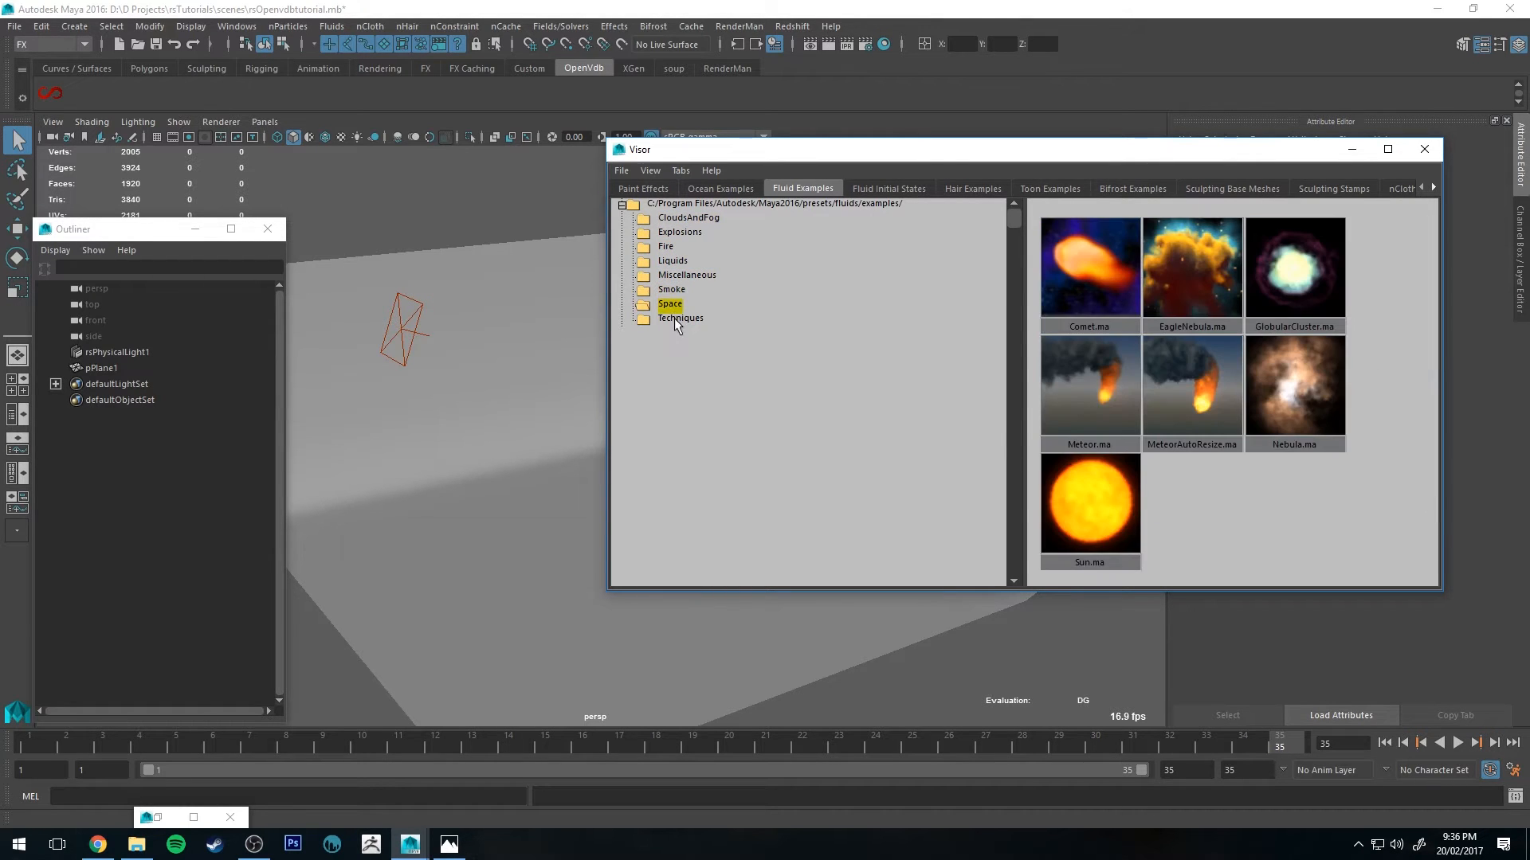
{"action": "left_click", "coordinate": [679, 320]}
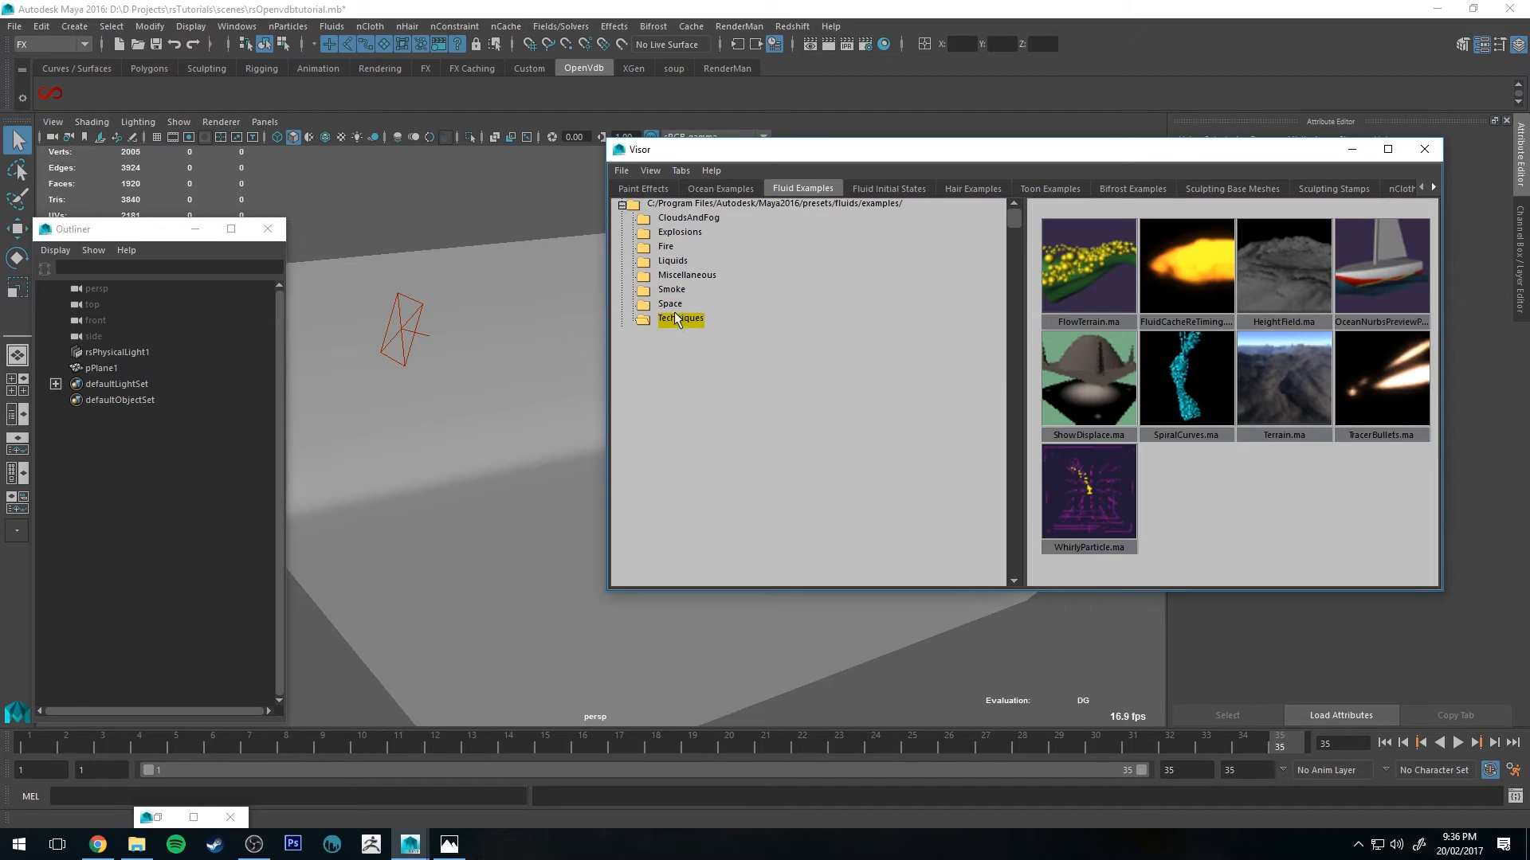
{"action": "left_click", "coordinate": [669, 248]}
Step: Import the Flame.ma example from the Fire folder into the scene and close the Visor
{"action": "left_click", "coordinate": [1129, 418]}
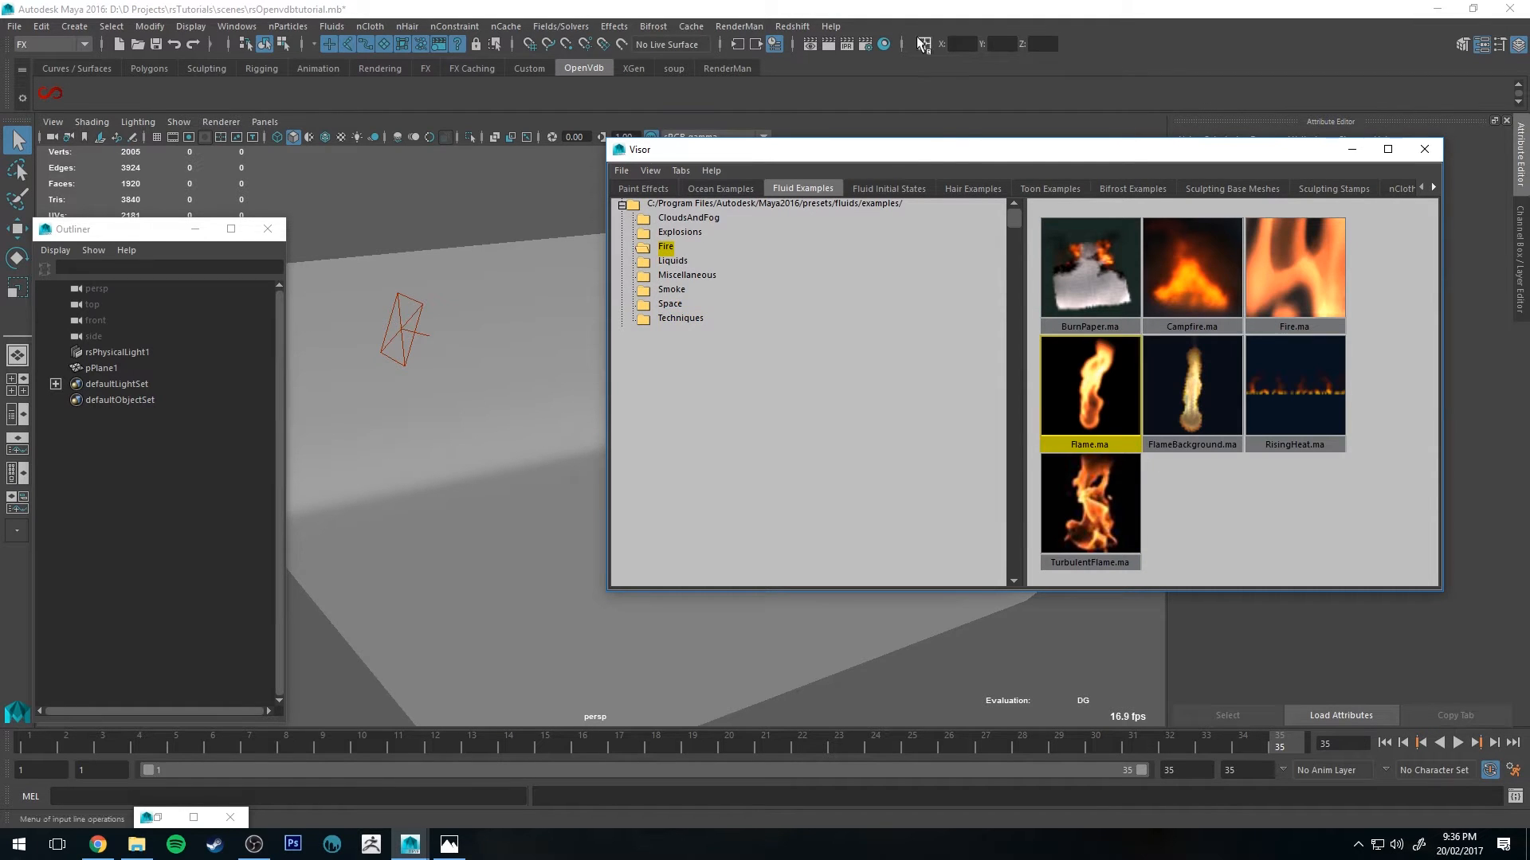
{"action": "left_click_drag", "start_coordinate": [930, 150], "coordinate": [1056, 139]}
{"action": "middle_click_drag", "start_coordinate": [1211, 348], "coordinate": [608, 518]}
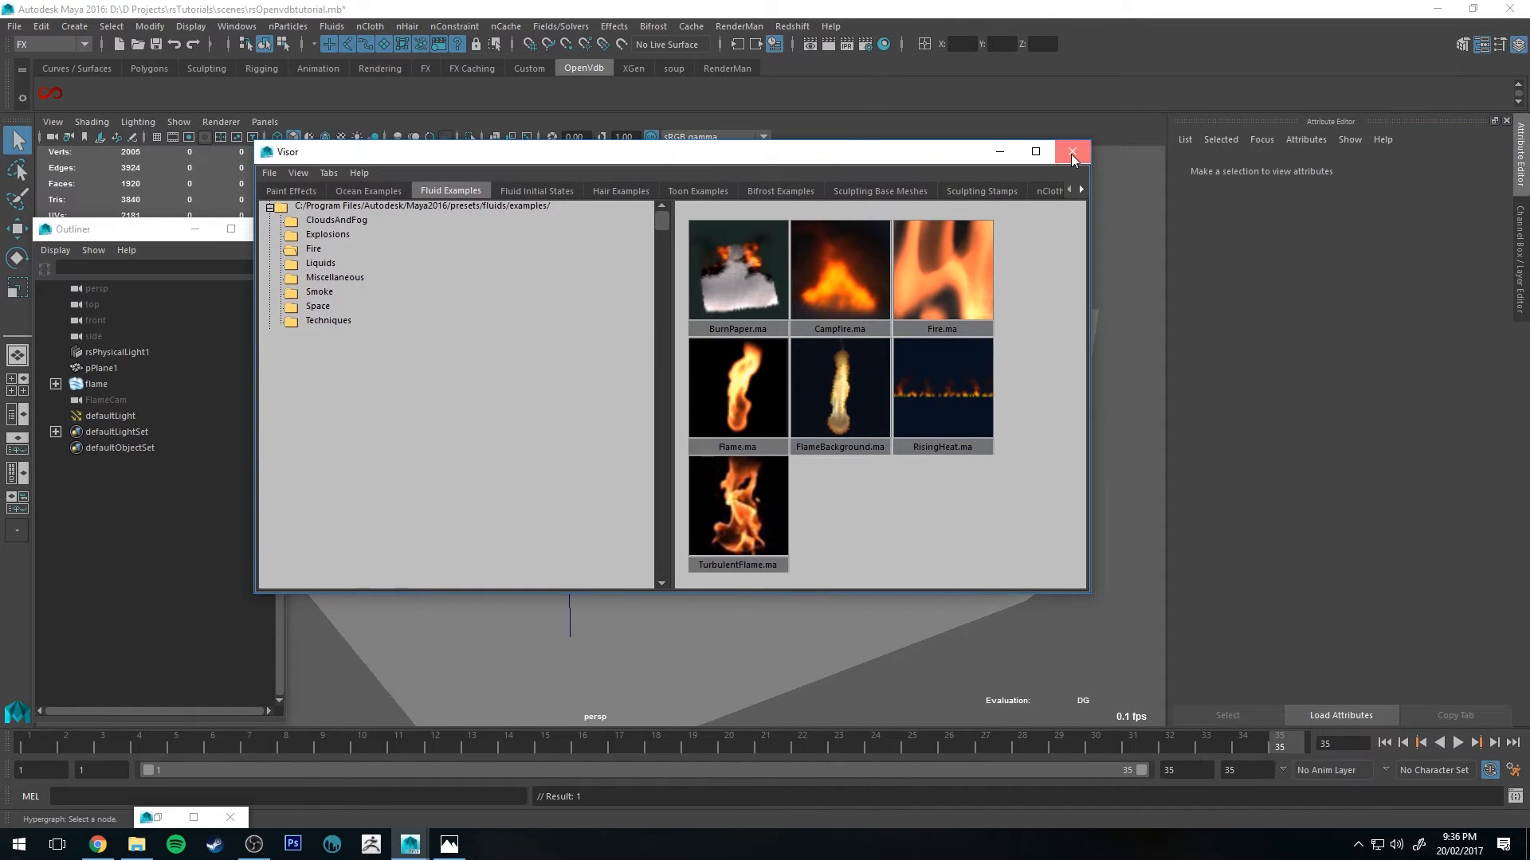
{"action": "left_click", "coordinate": [1073, 158]}
Step: Select the flame fluid container and move it upward so it sits above the floor
{"action": "left_click_drag", "start_coordinate": [913, 235], "coordinate": [626, 356], "text": "alt"}
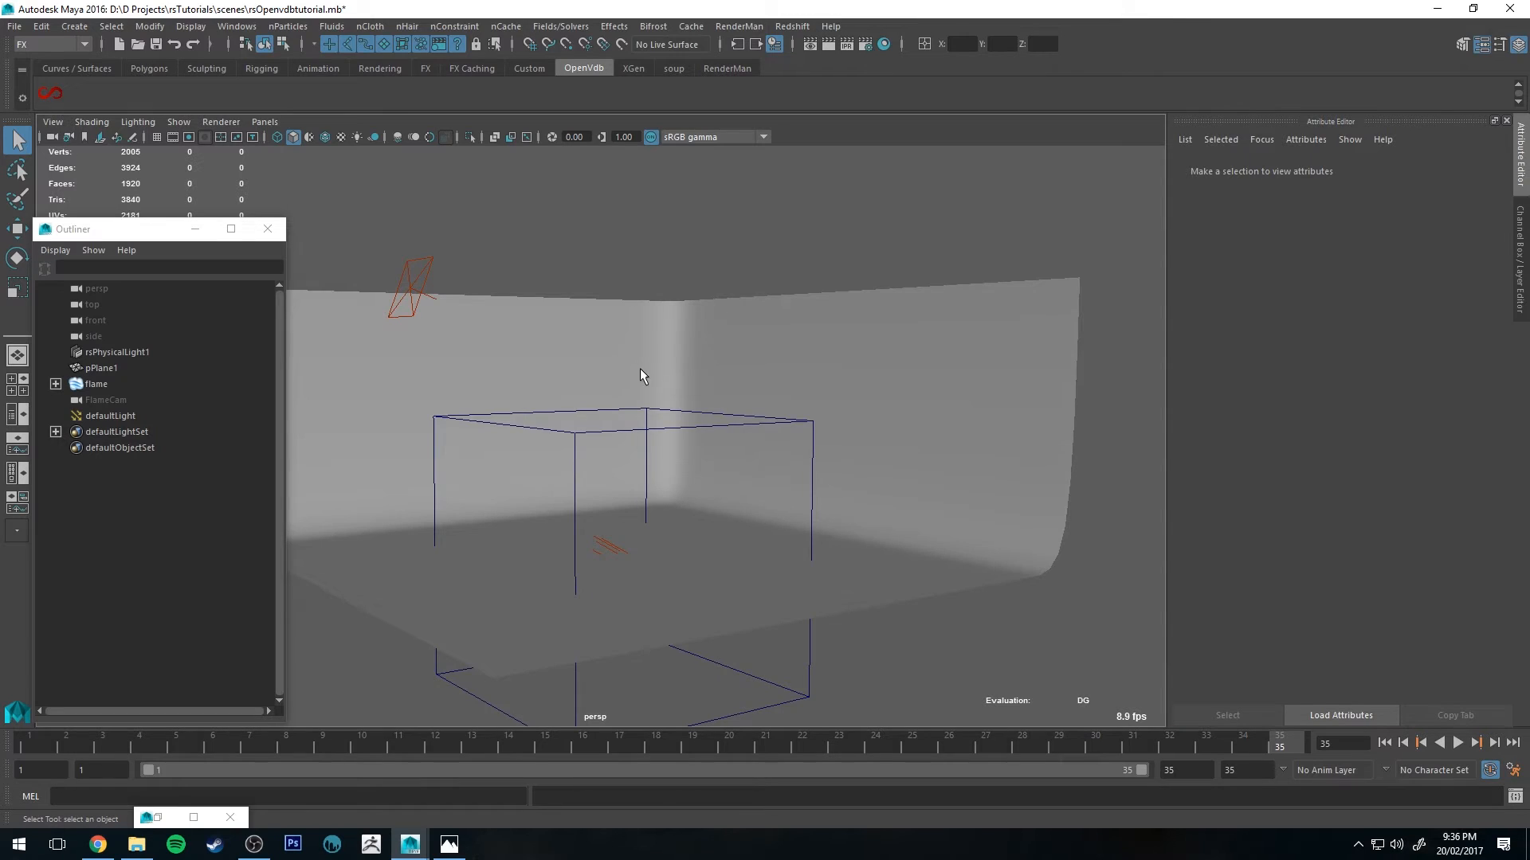
{"action": "left_click", "coordinate": [576, 430]}
{"action": "key", "text": "w"}
{"action": "left_click_drag", "start_coordinate": [617, 472], "coordinate": [619, 400]}
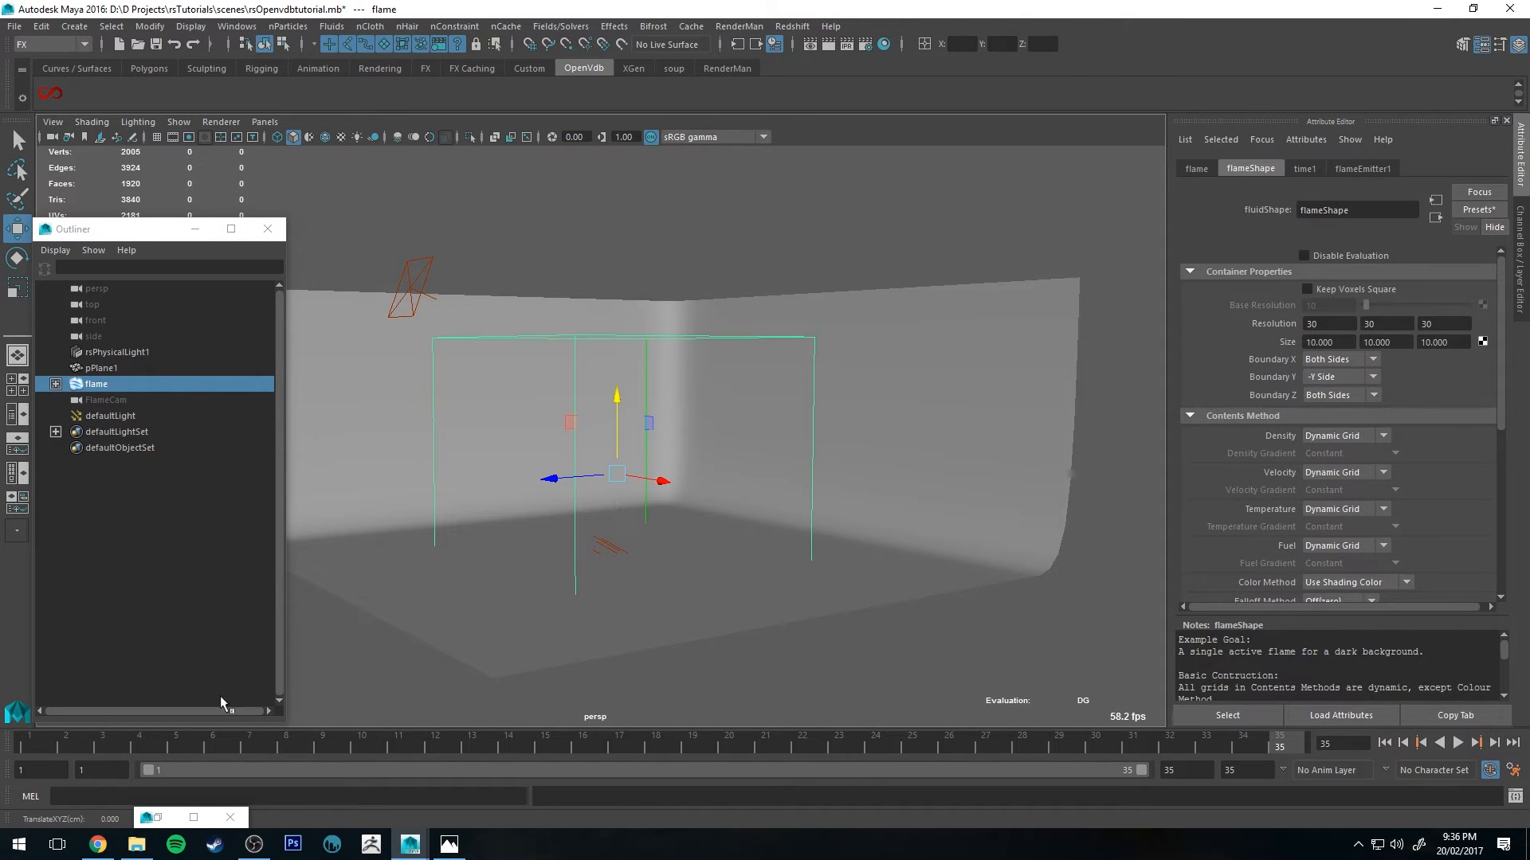
Step: Play the flame simulation from frame 1, then scrub the timeline to frame 35
{"action": "left_click", "coordinate": [30, 746]}
{"action": "key", "text": "alt+v"}
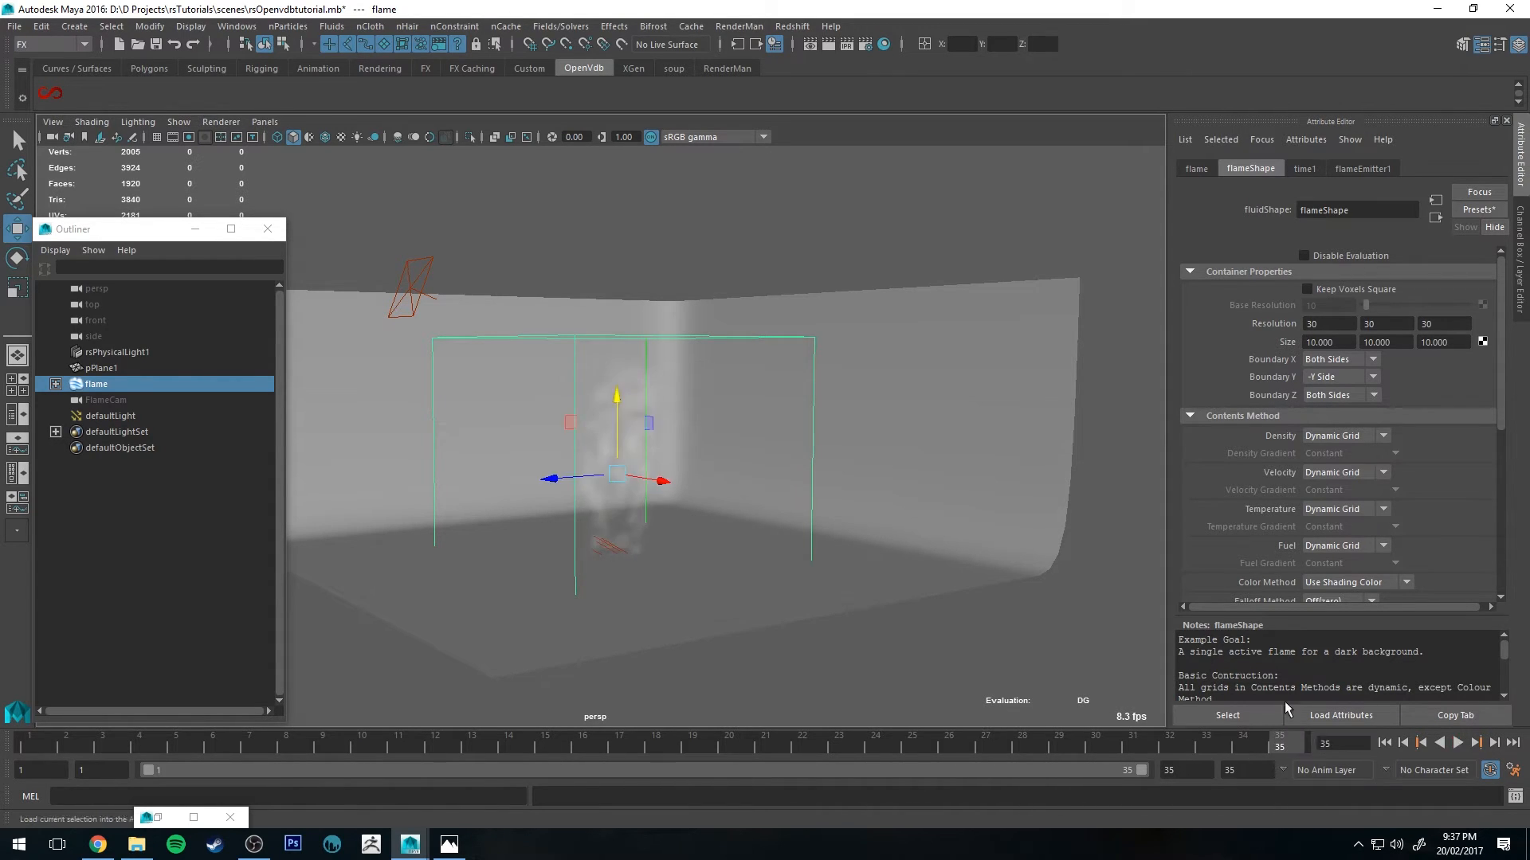
{"action": "left_click_drag", "start_coordinate": [929, 505], "coordinate": [578, 412], "text": "alt"}
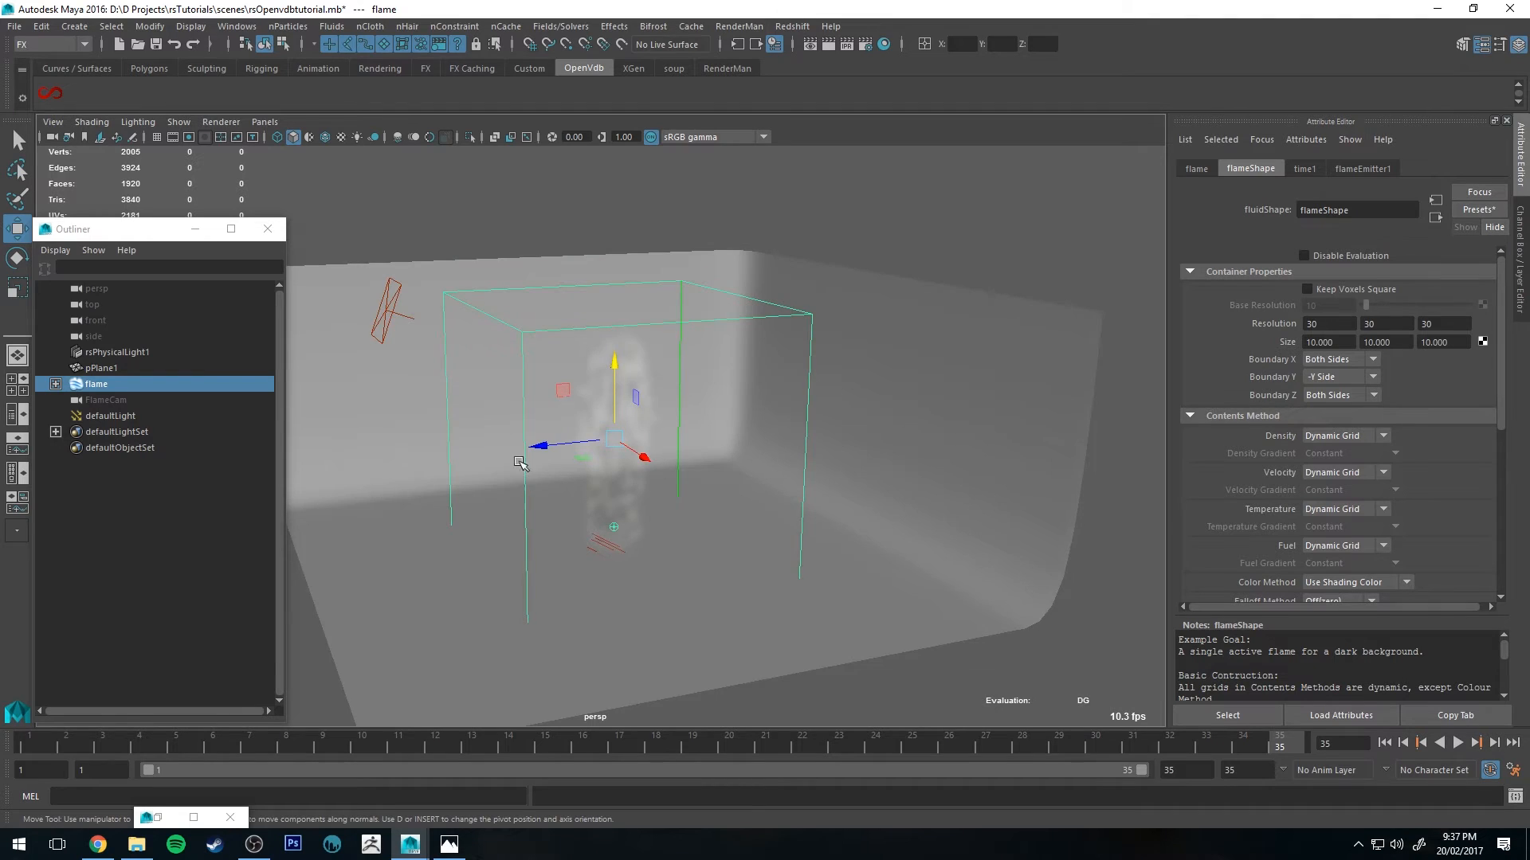
{"action": "left_click_drag", "start_coordinate": [521, 465], "coordinate": [572, 416], "text": "alt"}
{"action": "scroll", "coordinate": [584, 283], "scroll_direction": "up", "scroll_amount": 3}
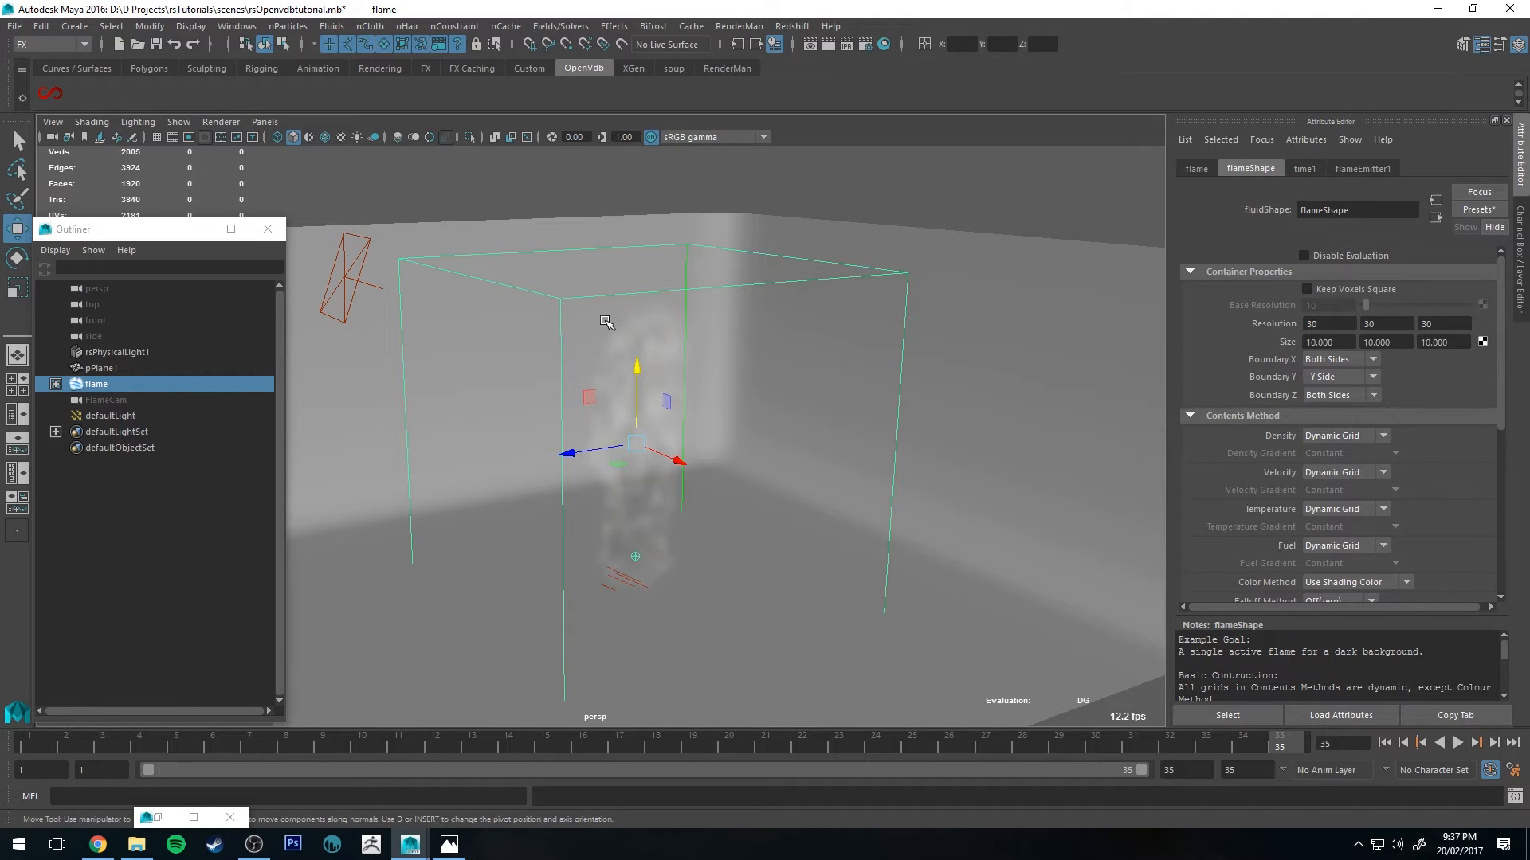
{"action": "key", "text": "alt+v"}
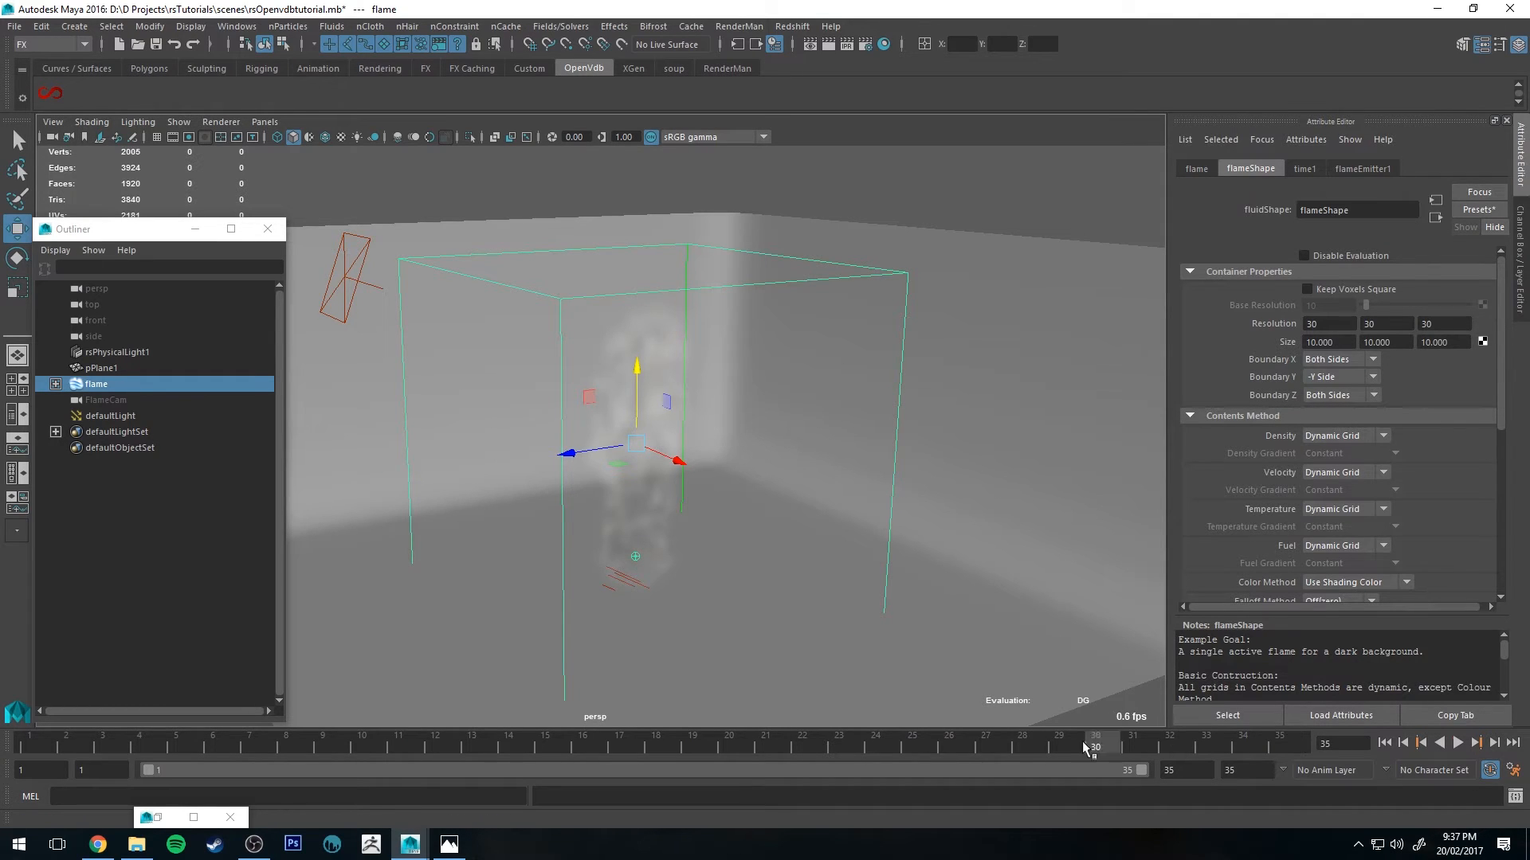
{"action": "key", "text": "alt+shift+v"}
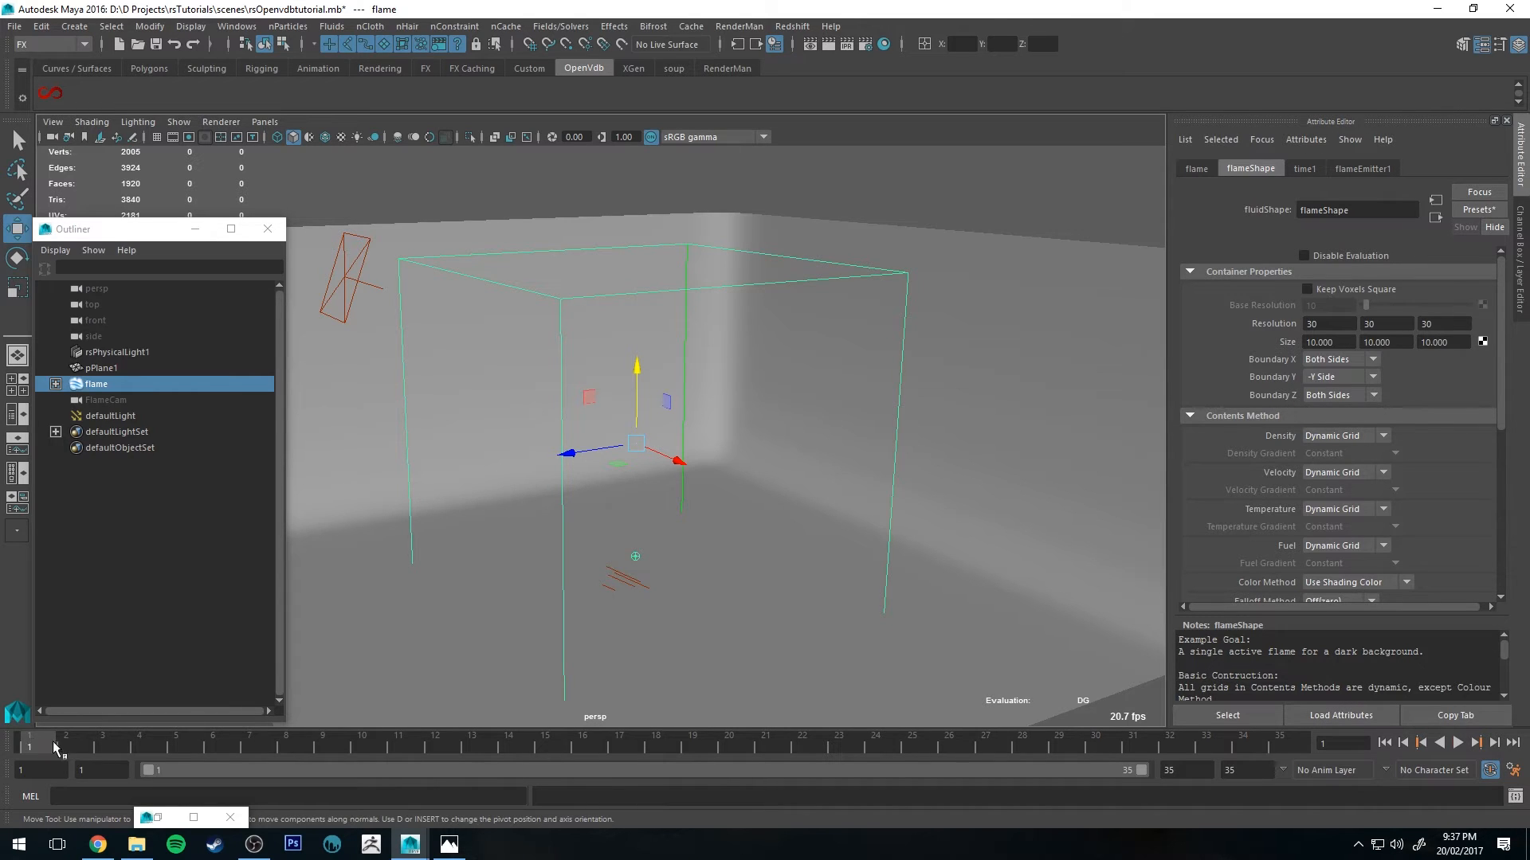
{"action": "left_click_drag", "start_coordinate": [56, 748], "coordinate": [1283, 747]}
{"action": "left_click_drag", "start_coordinate": [847, 417], "coordinate": [661, 453], "text": "alt"}
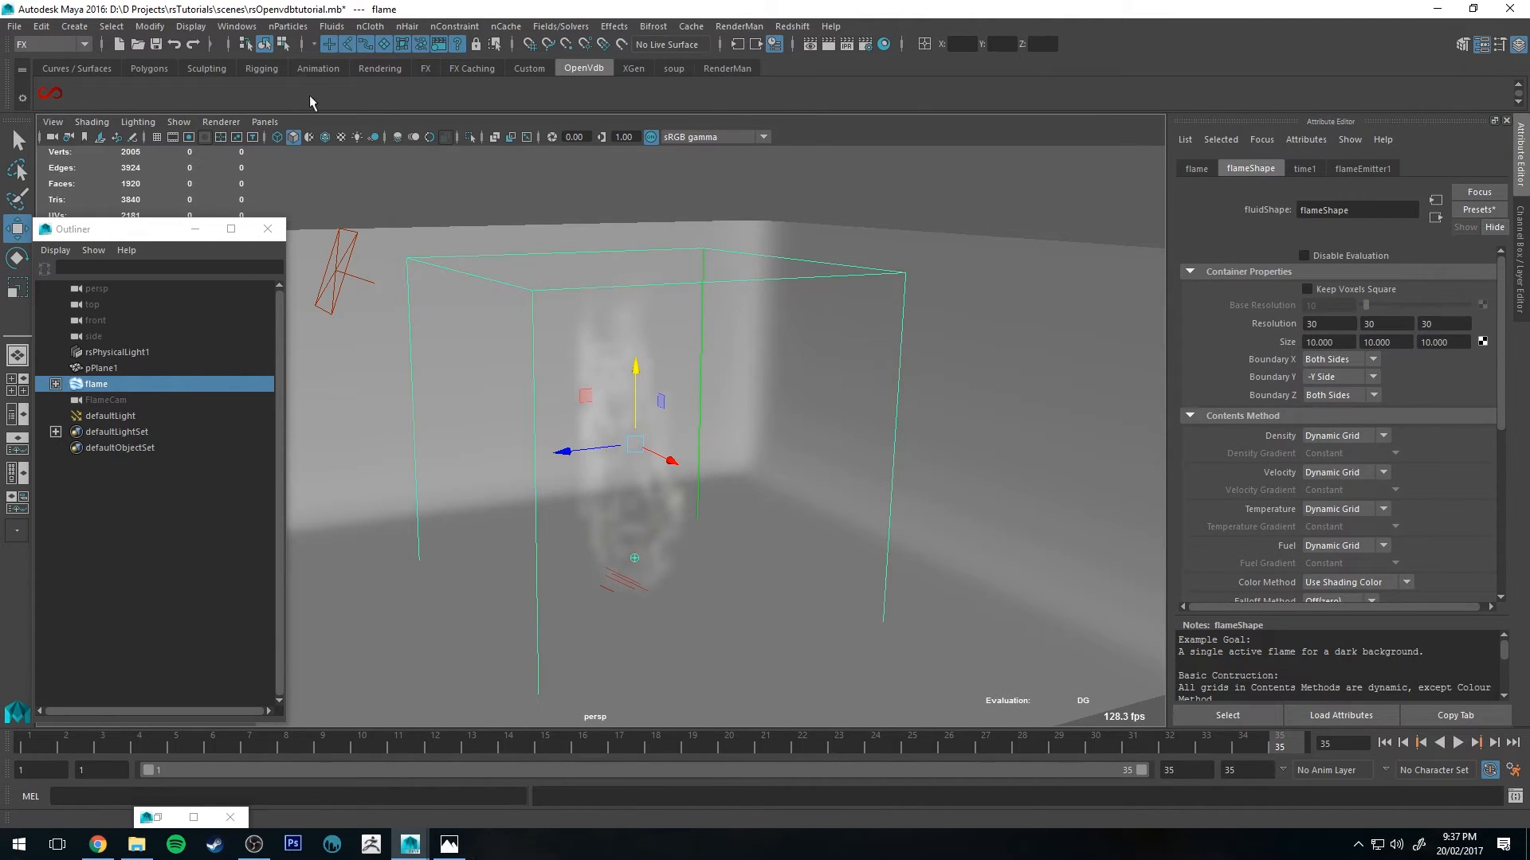
Step: Open the Node Editor and create a BE_VDBFromMayaFluid node from the OpenVDB shelf
{"action": "left_click", "coordinate": [236, 26]}
{"action": "left_click", "coordinate": [270, 186]}
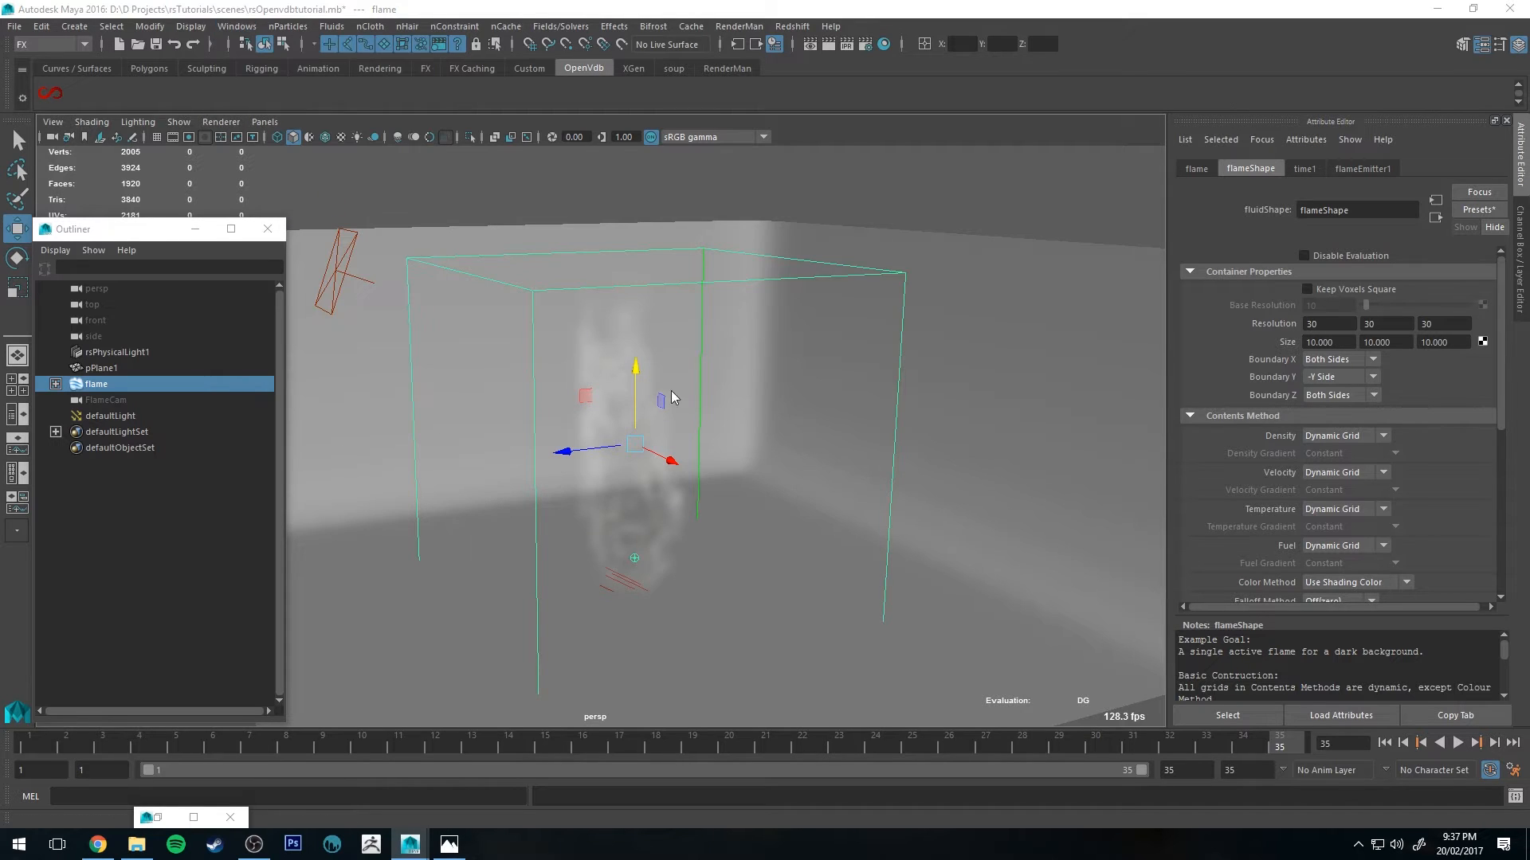
{"action": "left_click_drag", "start_coordinate": [539, 266], "coordinate": [701, 248]}
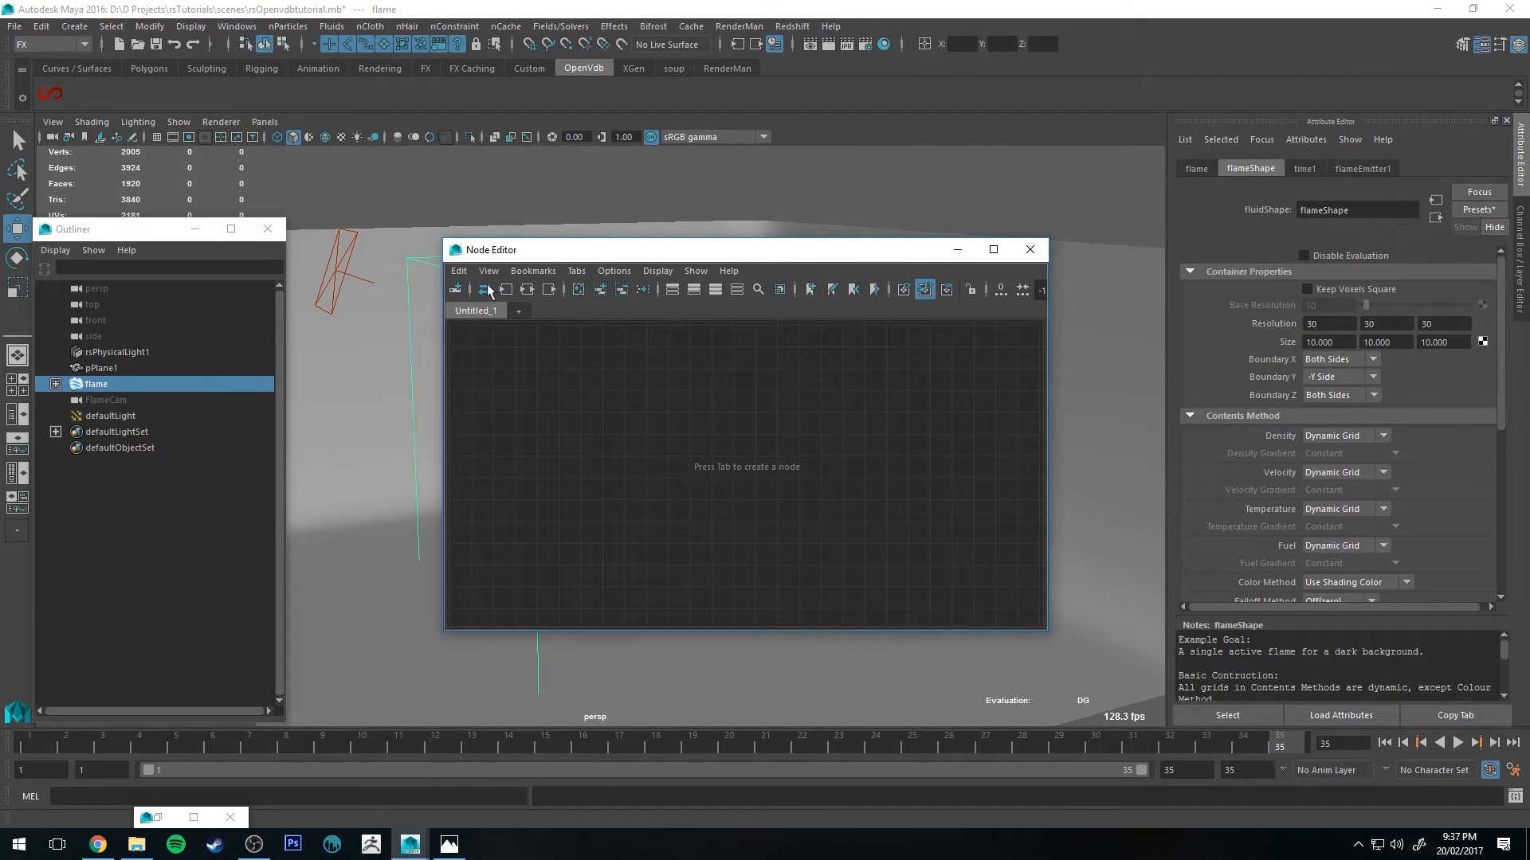
{"action": "left_click_drag", "start_coordinate": [571, 249], "coordinate": [608, 256]}
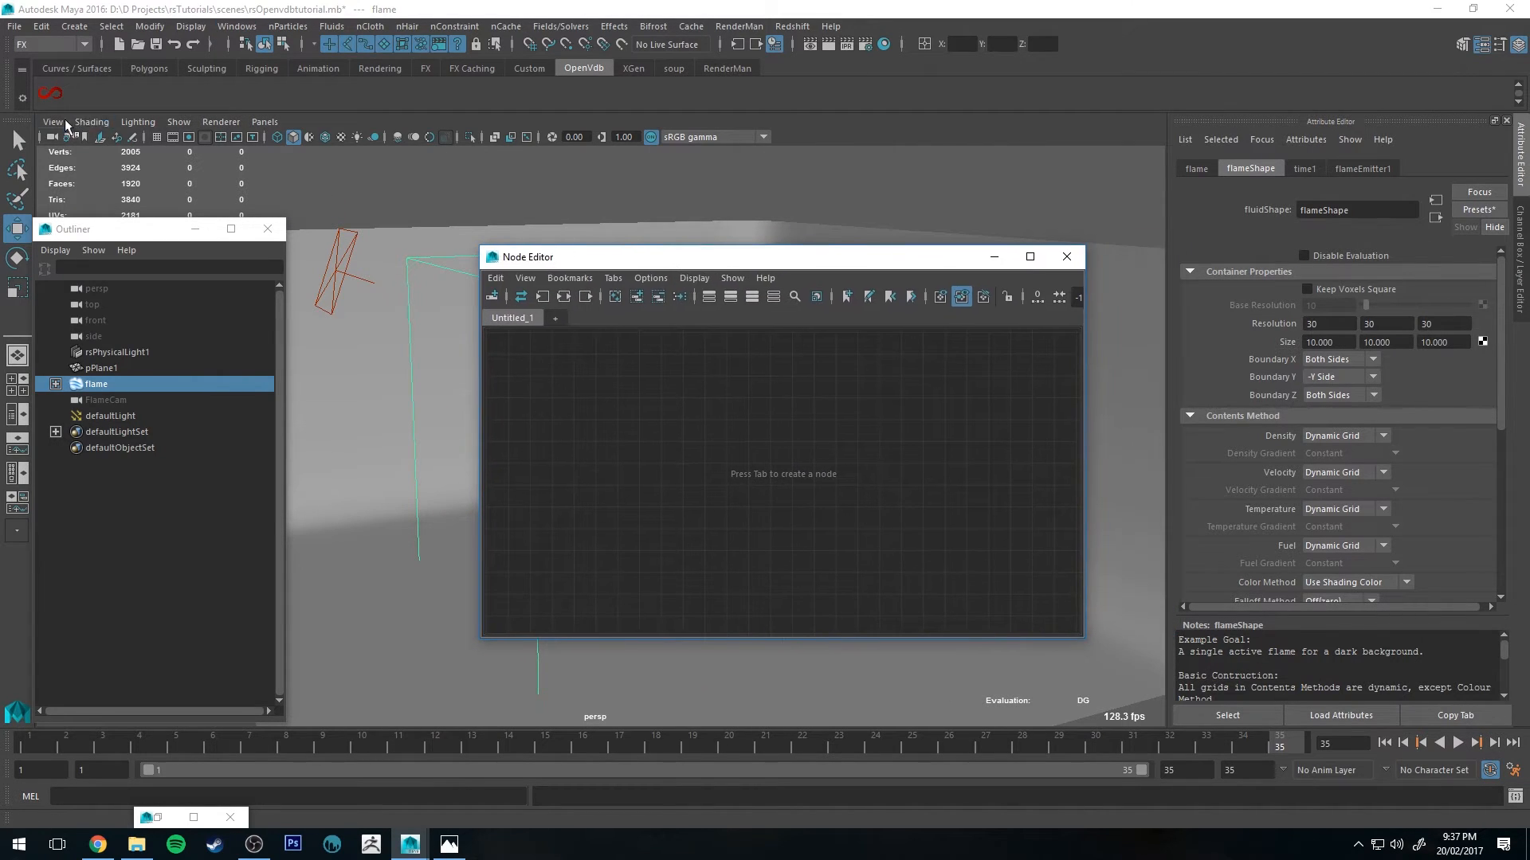
{"action": "left_click", "coordinate": [580, 70]}
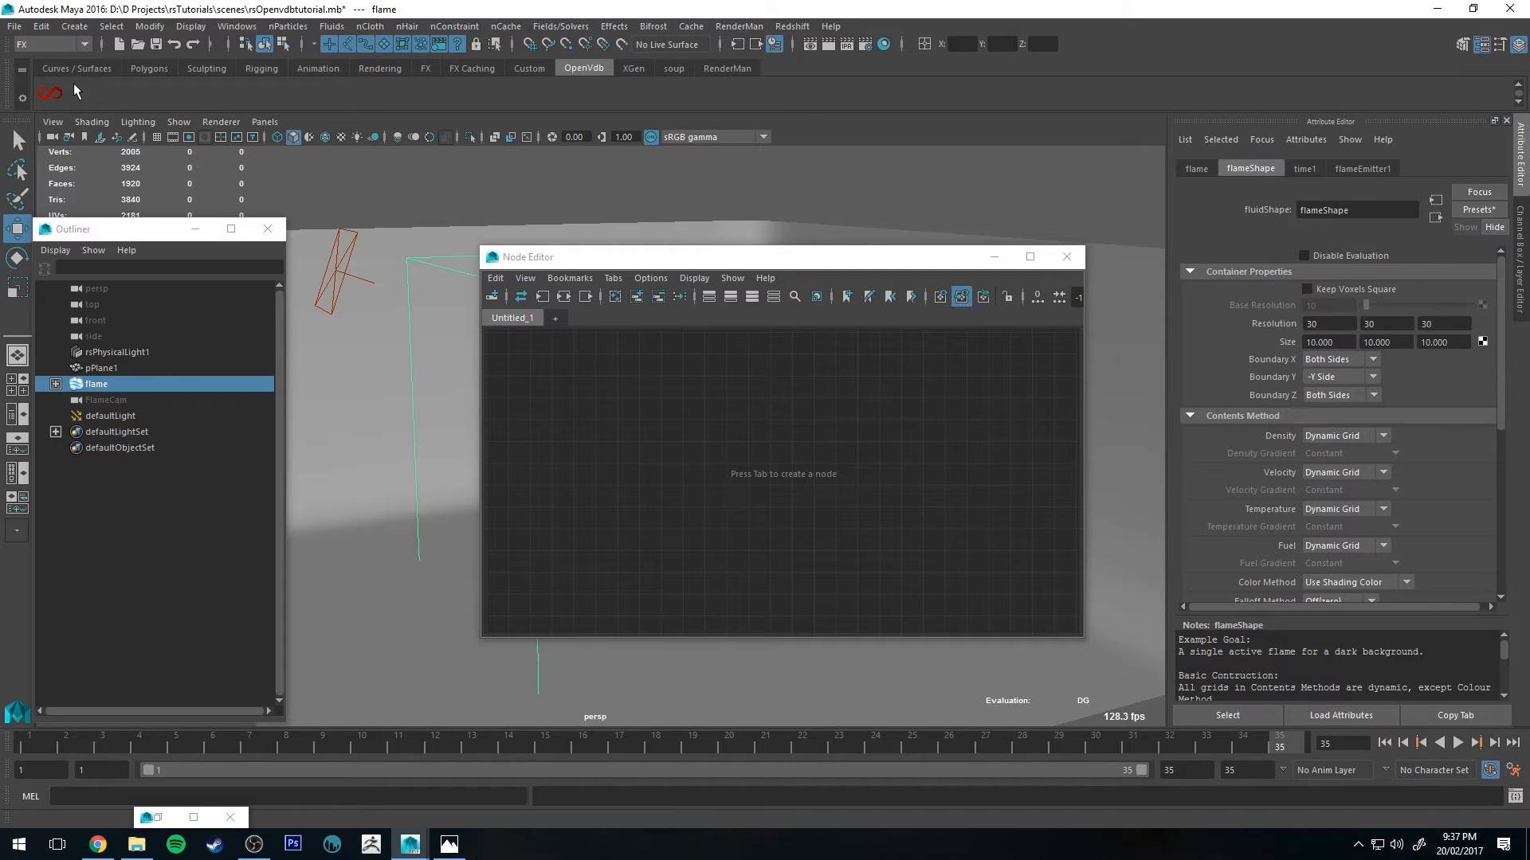
{"action": "left_click", "coordinate": [52, 91]}
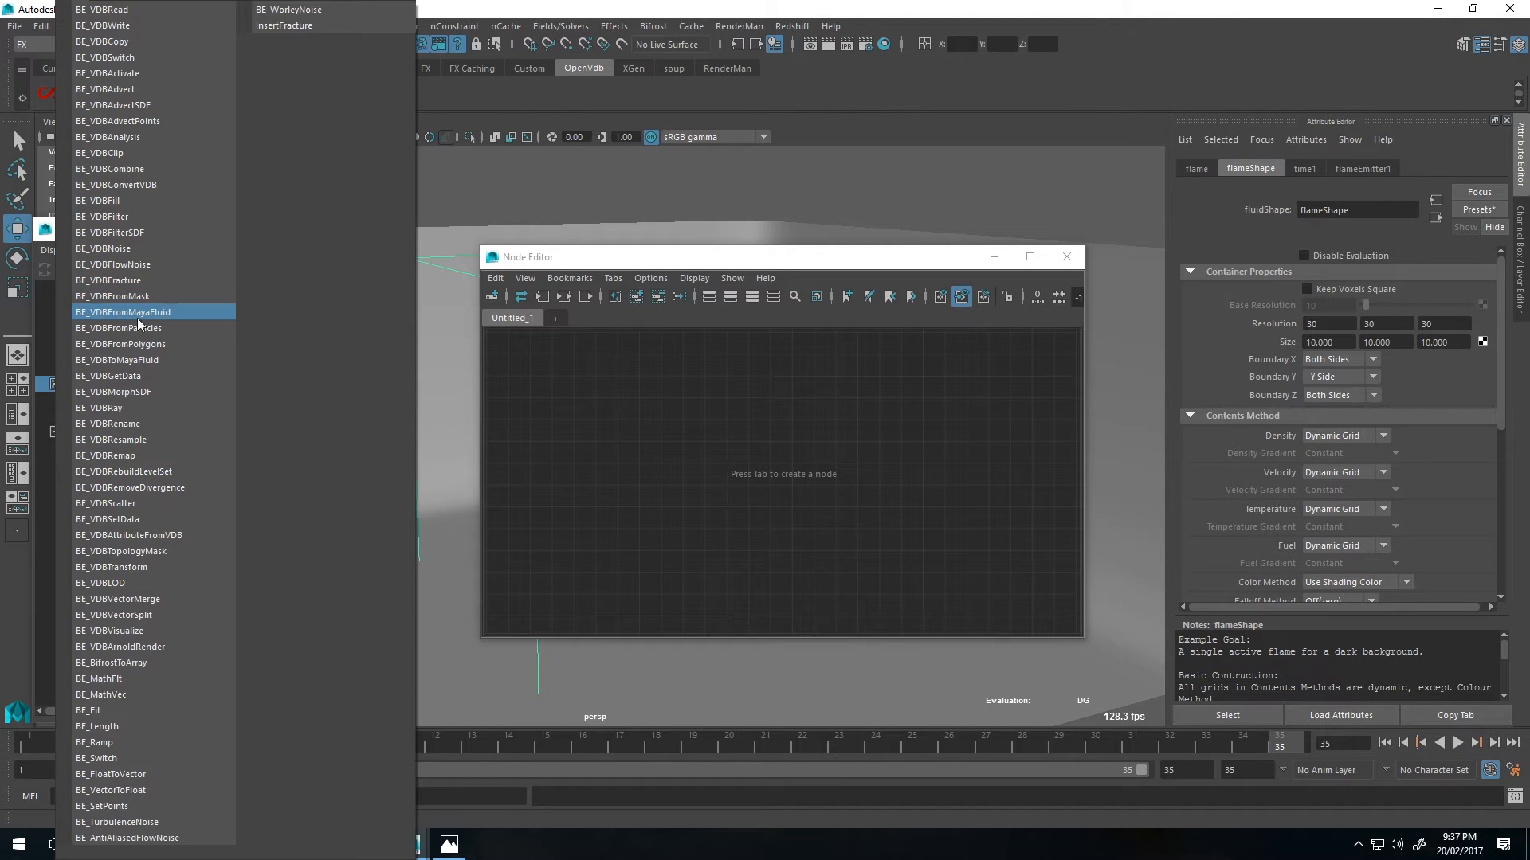
{"action": "left_click", "coordinate": [145, 316]}
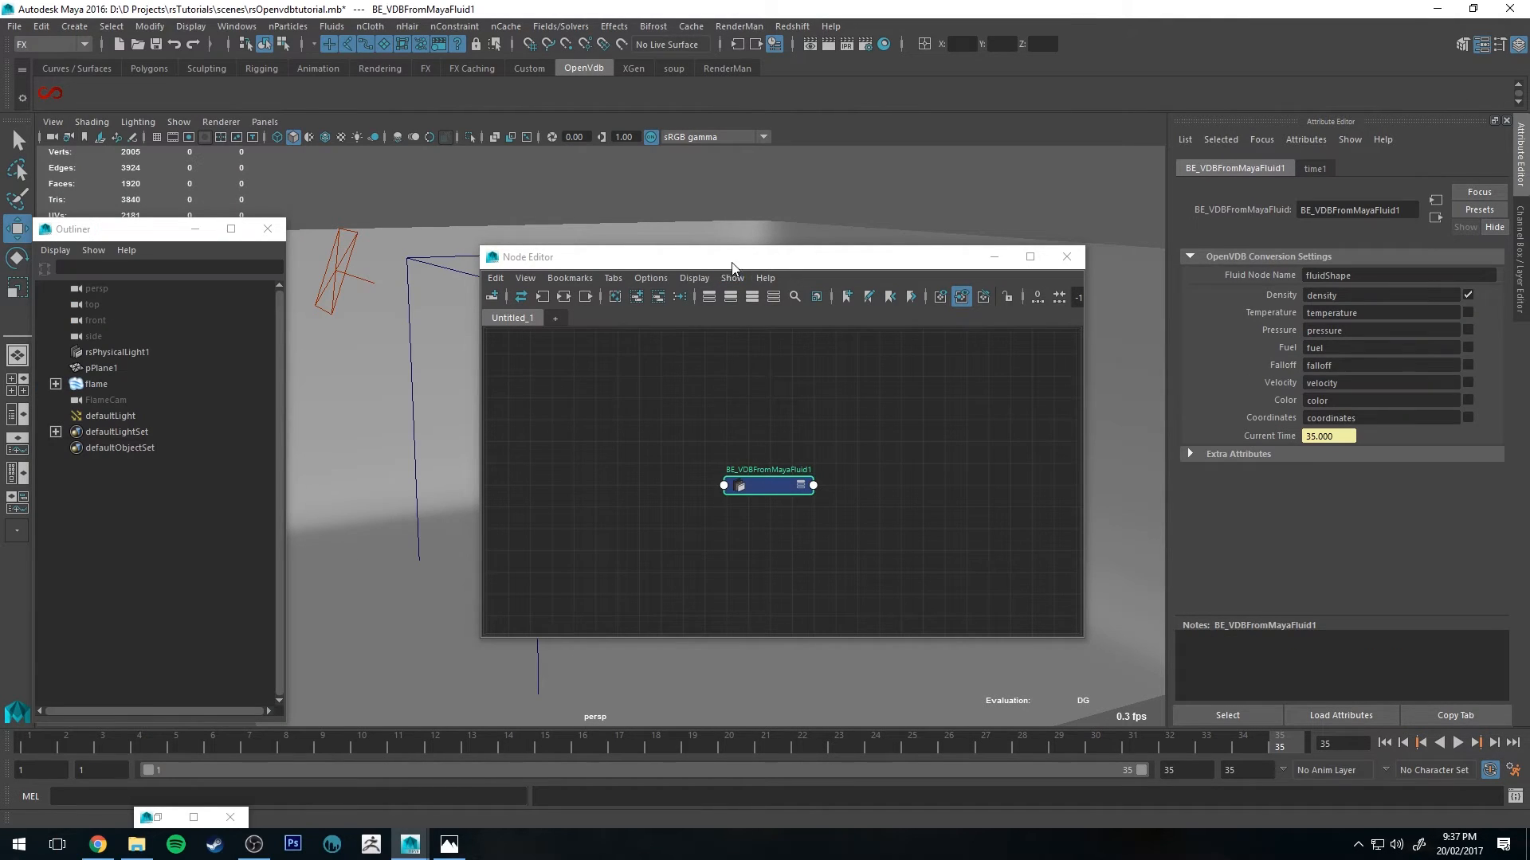
{"action": "left_click_drag", "start_coordinate": [733, 267], "coordinate": [740, 261]}
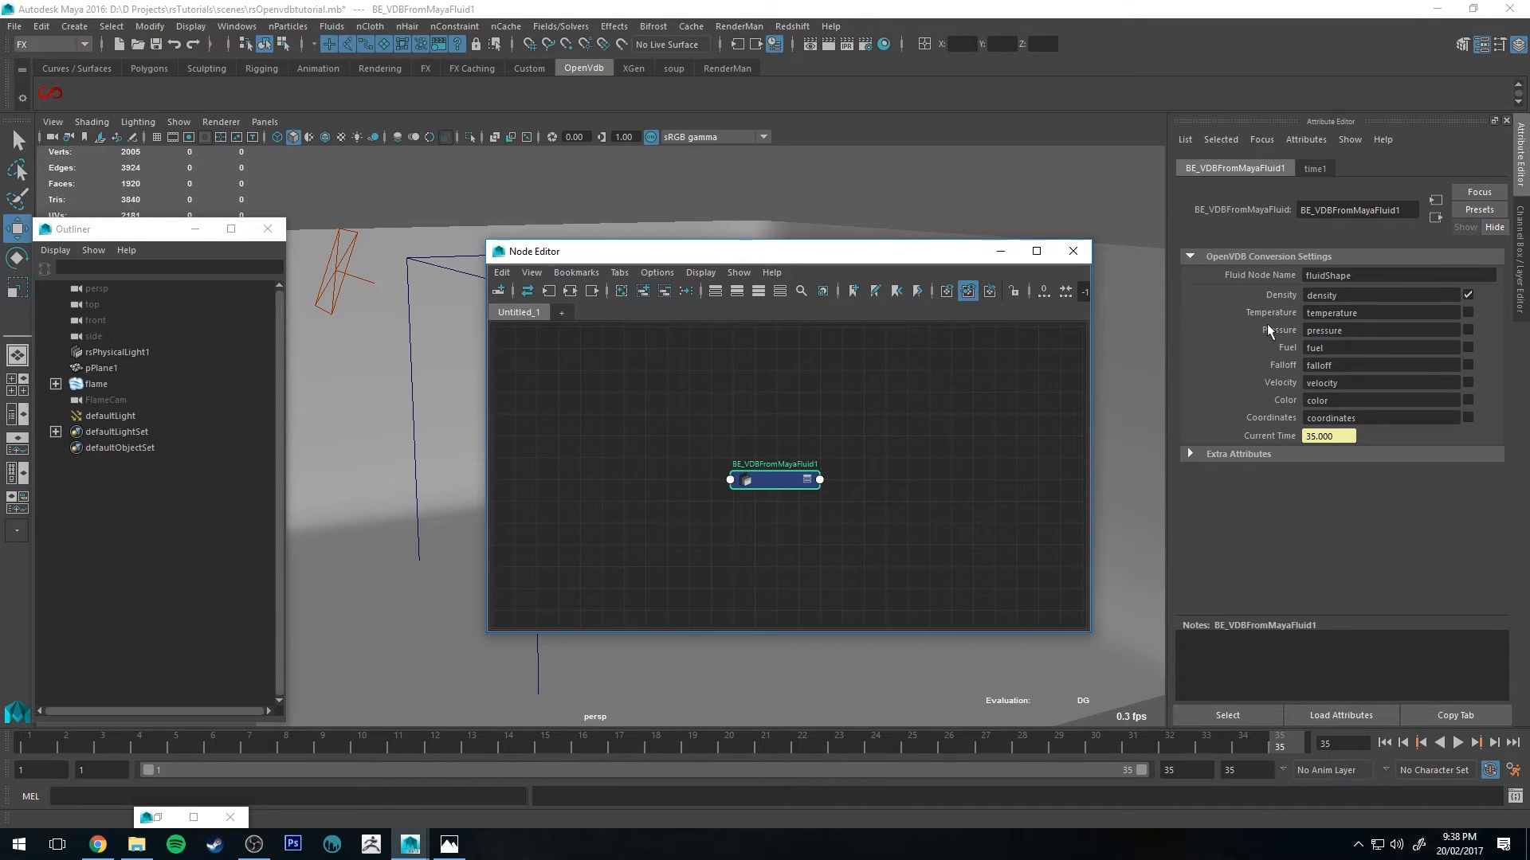
Step: Enable fuel, temperature and velocity conversion on the BE_VDBFromMayaFluid node
{"action": "left_click", "coordinate": [1467, 348]}
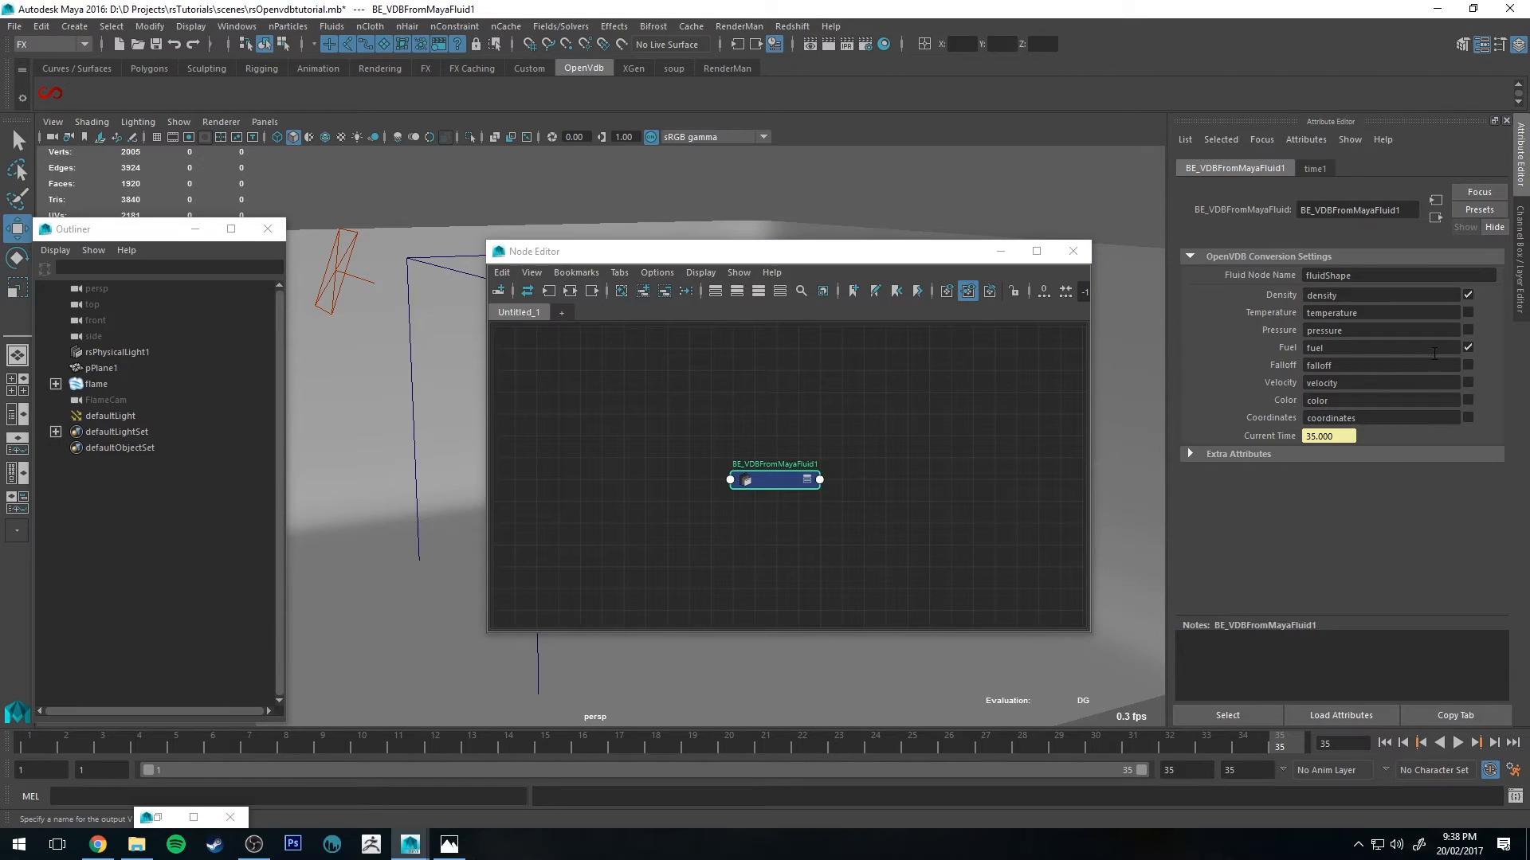
{"action": "left_click", "coordinate": [1466, 312]}
{"action": "left_click", "coordinate": [1468, 383]}
{"action": "left_click_drag", "start_coordinate": [781, 259], "coordinate": [891, 248]}
{"action": "left_click_drag", "start_coordinate": [765, 241], "coordinate": [495, 266]}
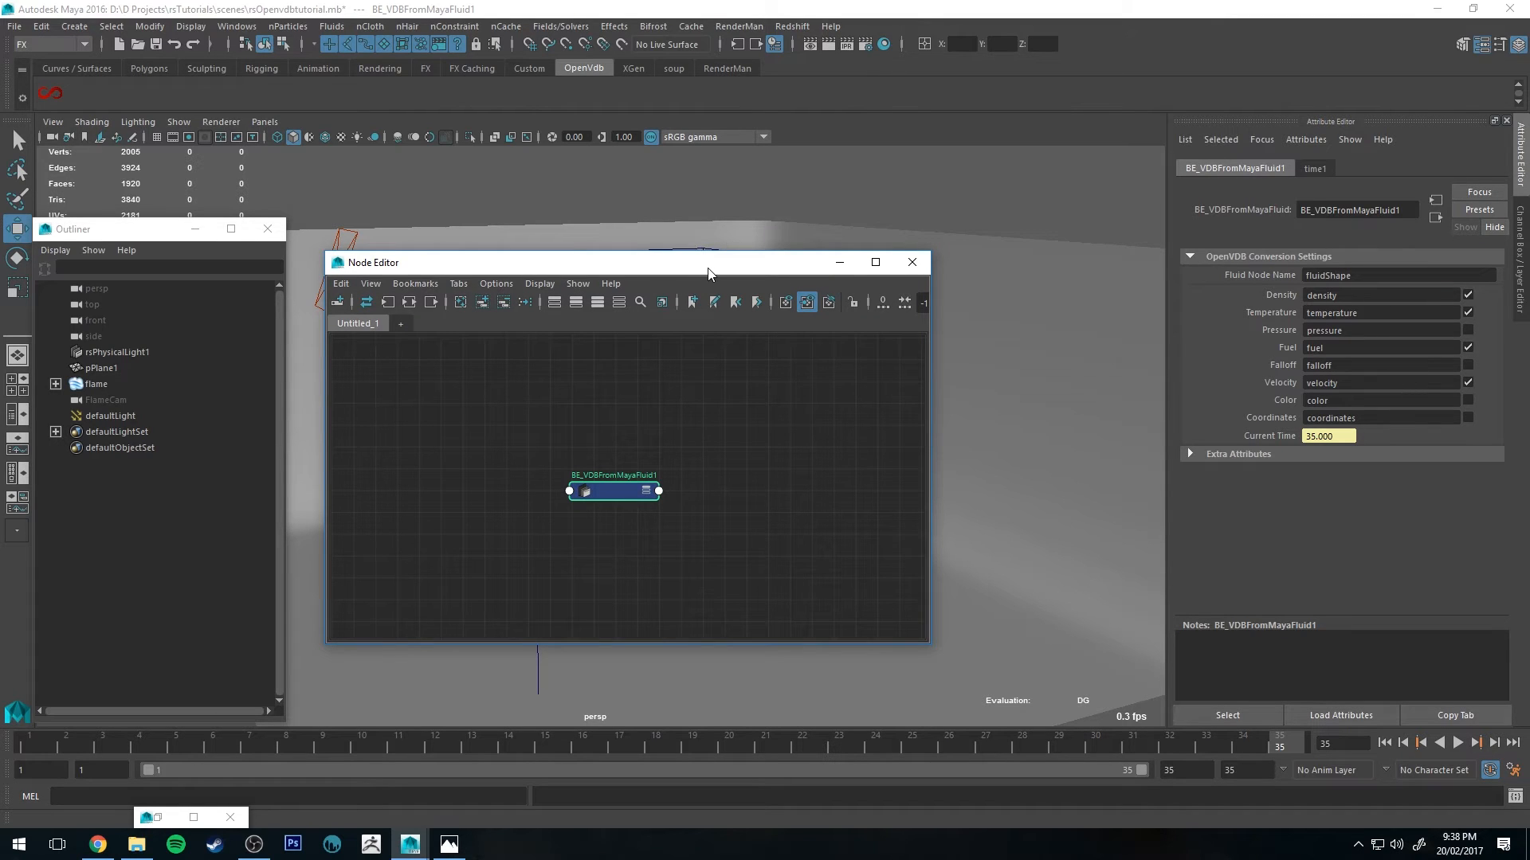
{"action": "left_click_drag", "start_coordinate": [704, 261], "coordinate": [789, 235]}
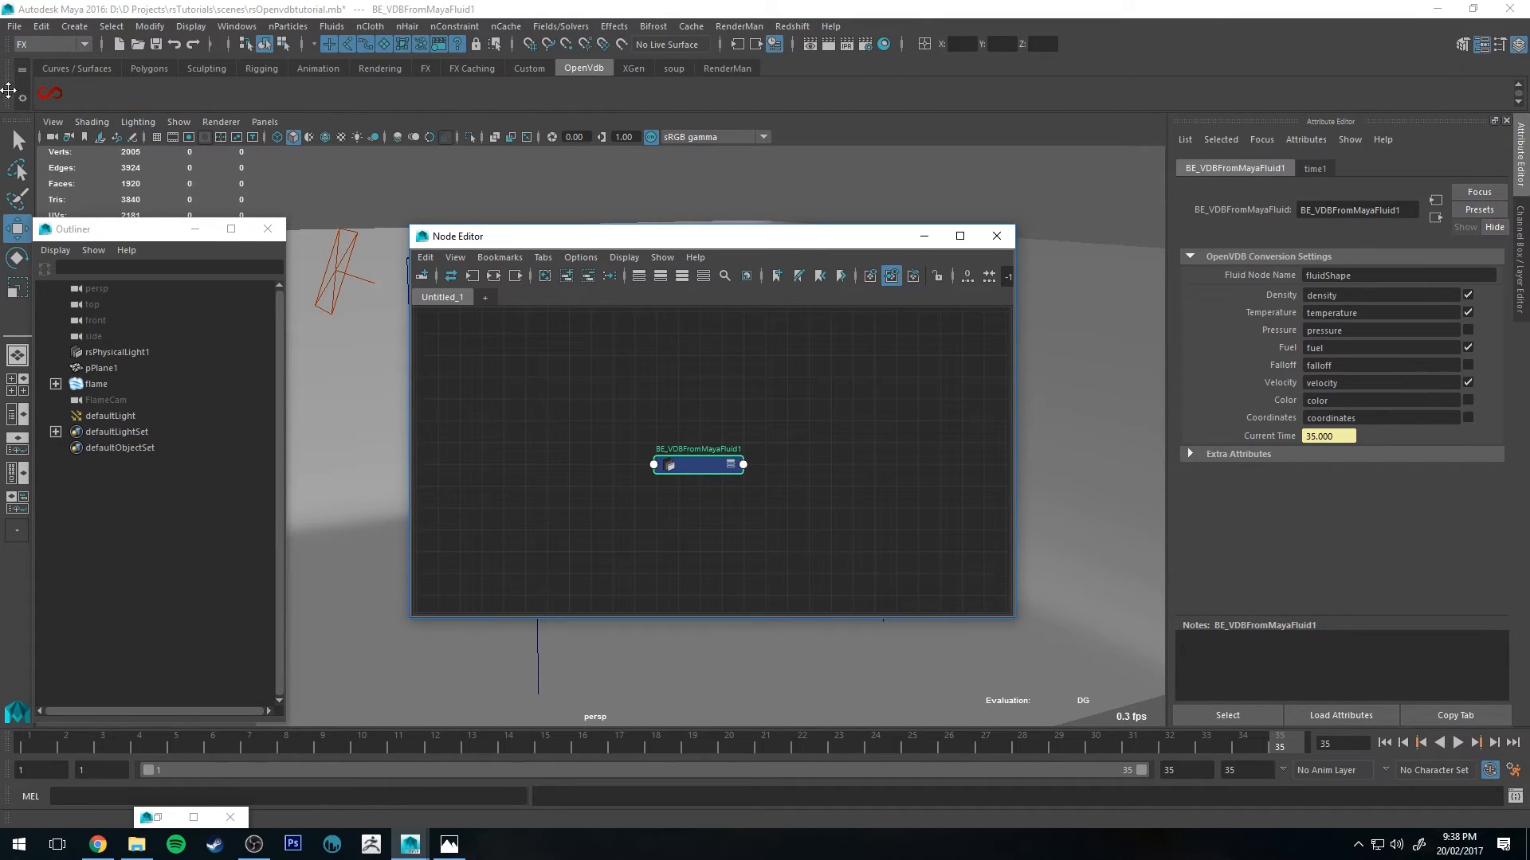
Step: Create a BE_VDBWrite node in the Node Editor
{"action": "right_click", "coordinate": [48, 94]}
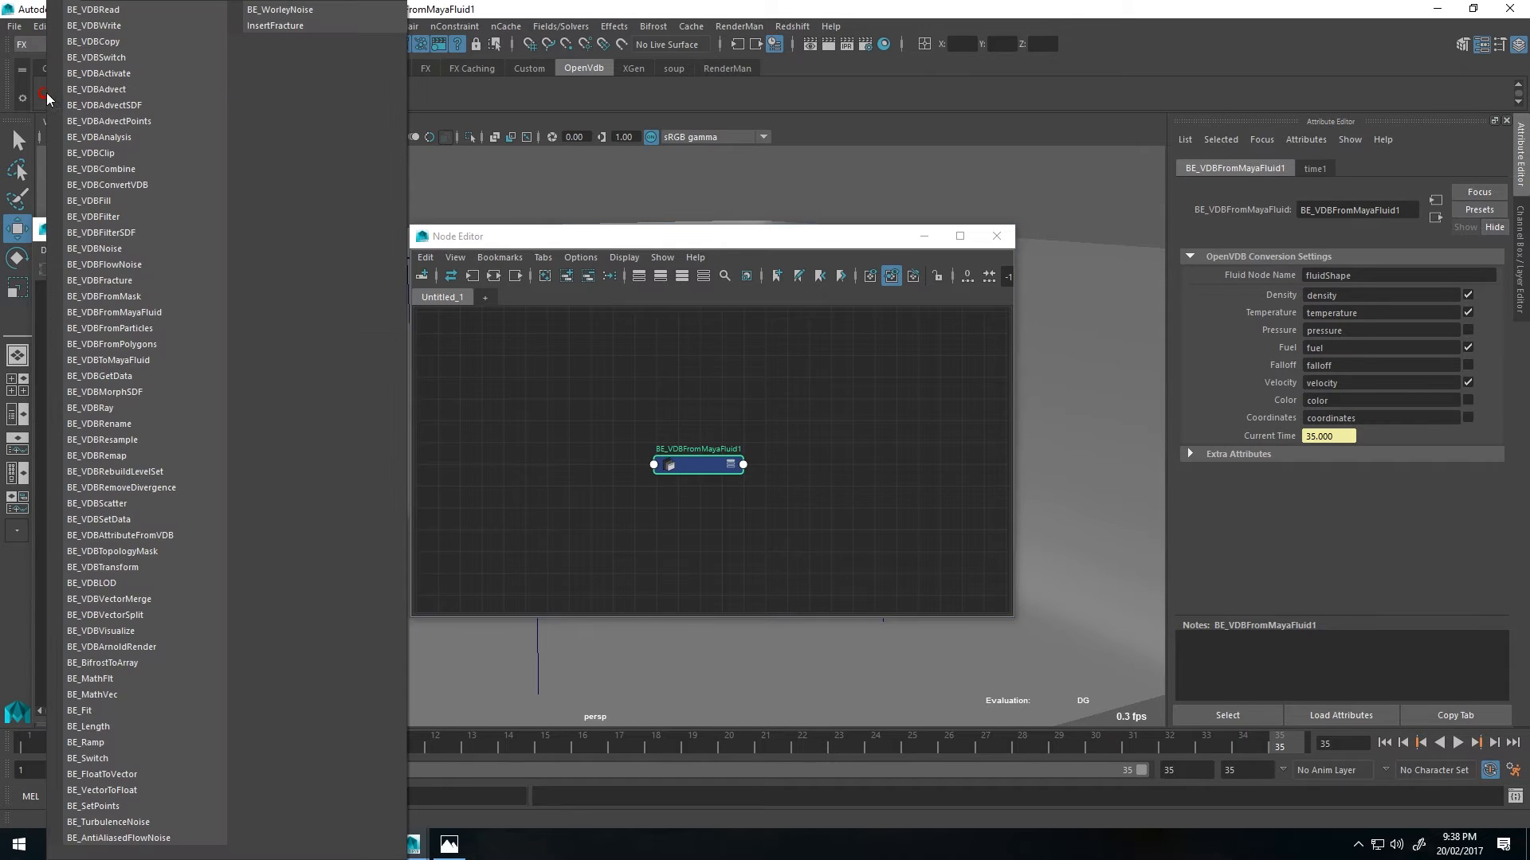
{"action": "left_click", "coordinate": [150, 26]}
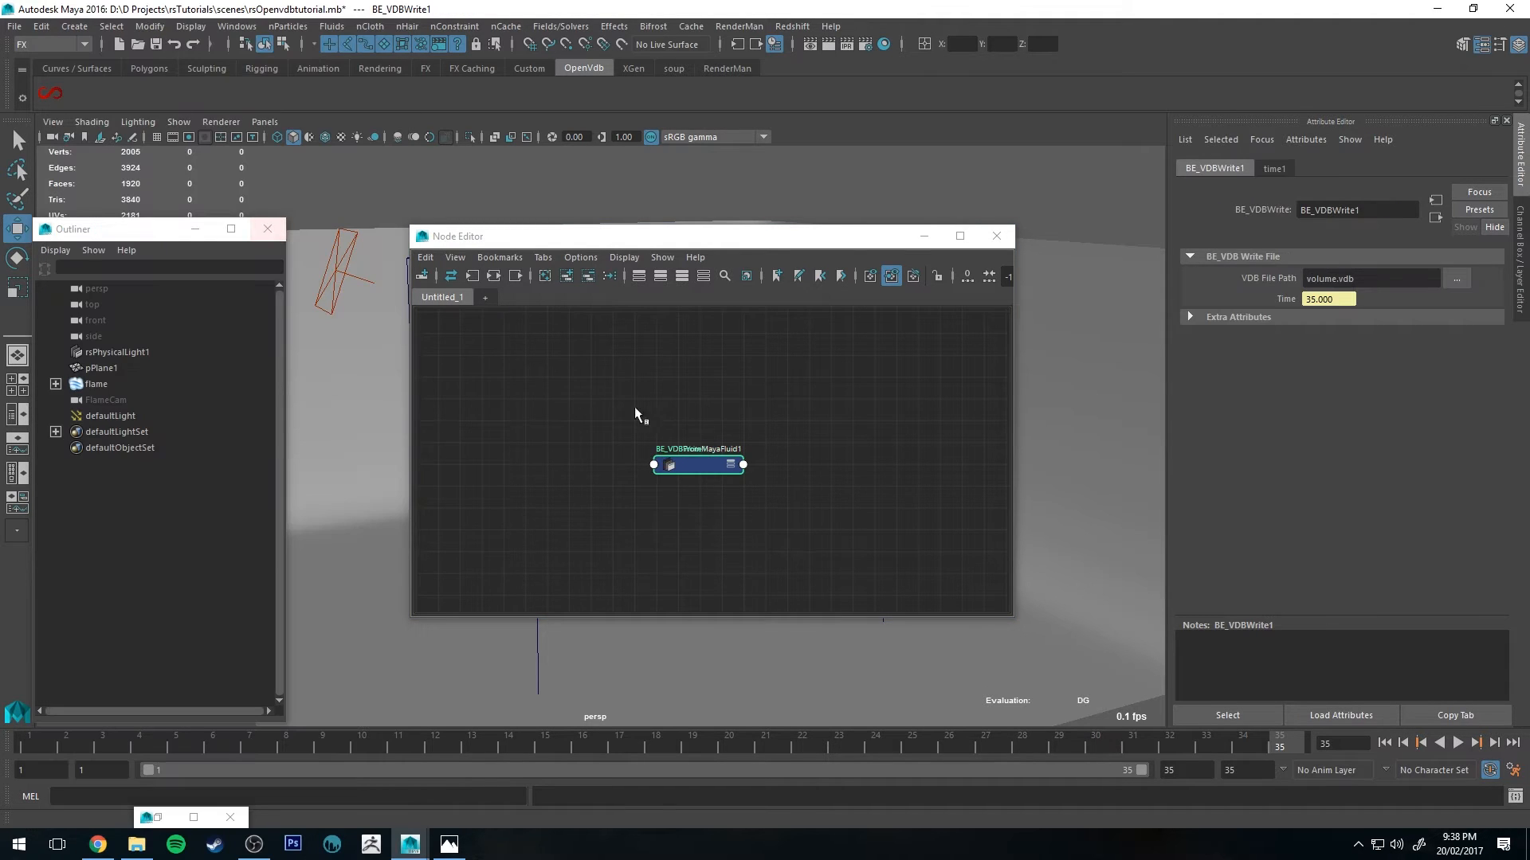
{"action": "scroll", "coordinate": [666, 456], "scroll_direction": "up", "scroll_amount": 4}
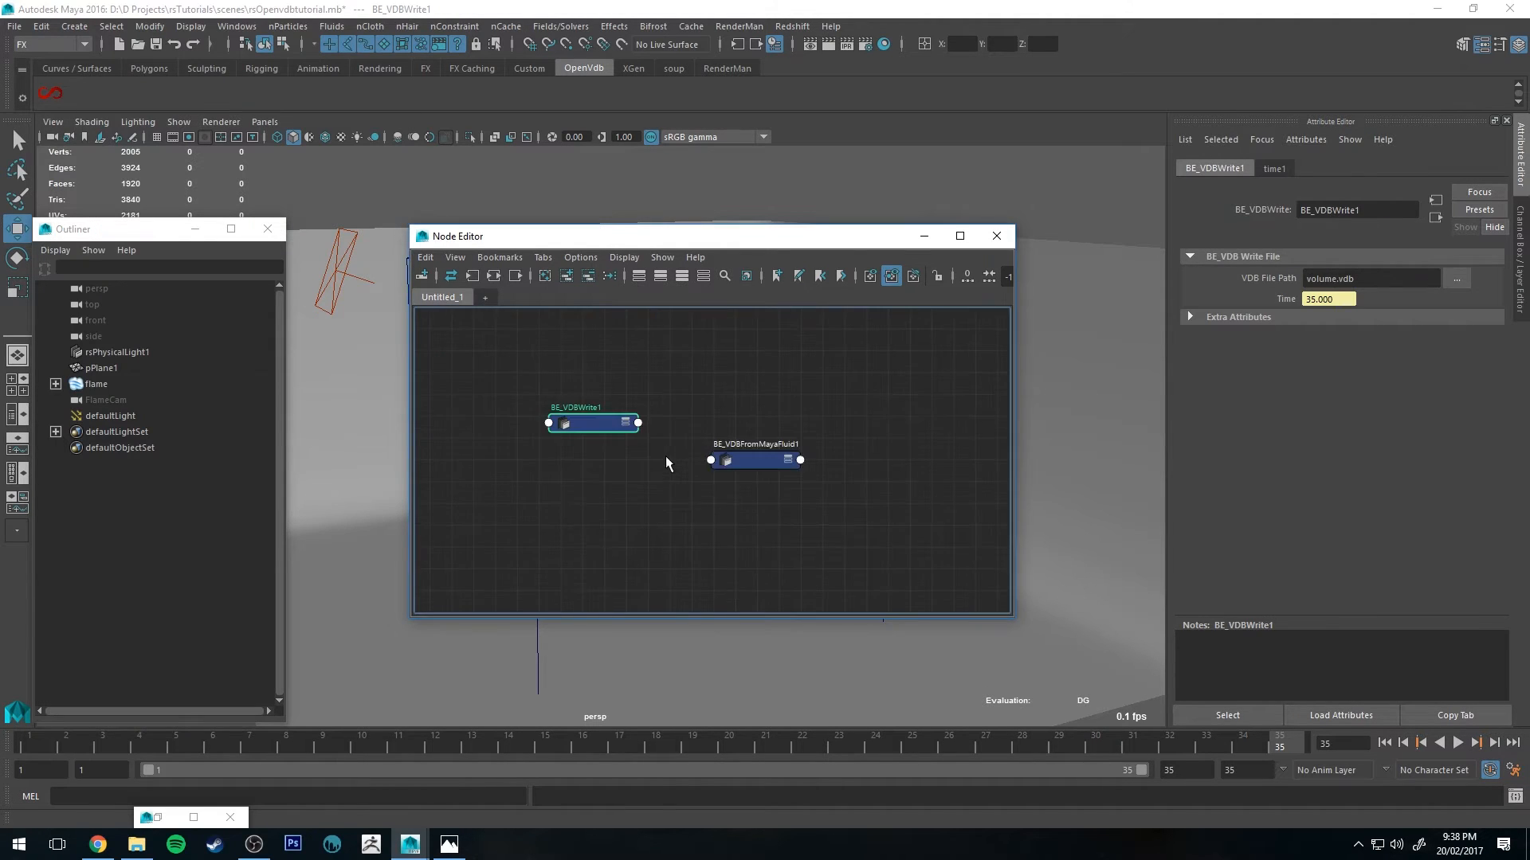
{"action": "scroll", "coordinate": [666, 455], "scroll_direction": "down", "scroll_amount": 2}
Step: Arrange the two VDB nodes side by side and switch both to full attribute display
{"action": "left_click_drag", "start_coordinate": [571, 404], "coordinate": [982, 470]}
{"action": "middle_click_drag", "start_coordinate": [907, 403], "coordinate": [686, 375], "text": "alt"}
{"action": "left_click", "coordinate": [547, 431]}
{"action": "key", "text": "3"}
{"action": "left_click", "coordinate": [775, 450]}
{"action": "key", "text": "3"}
{"action": "middle_click_drag", "start_coordinate": [766, 405], "coordinate": [716, 354], "text": "alt"}
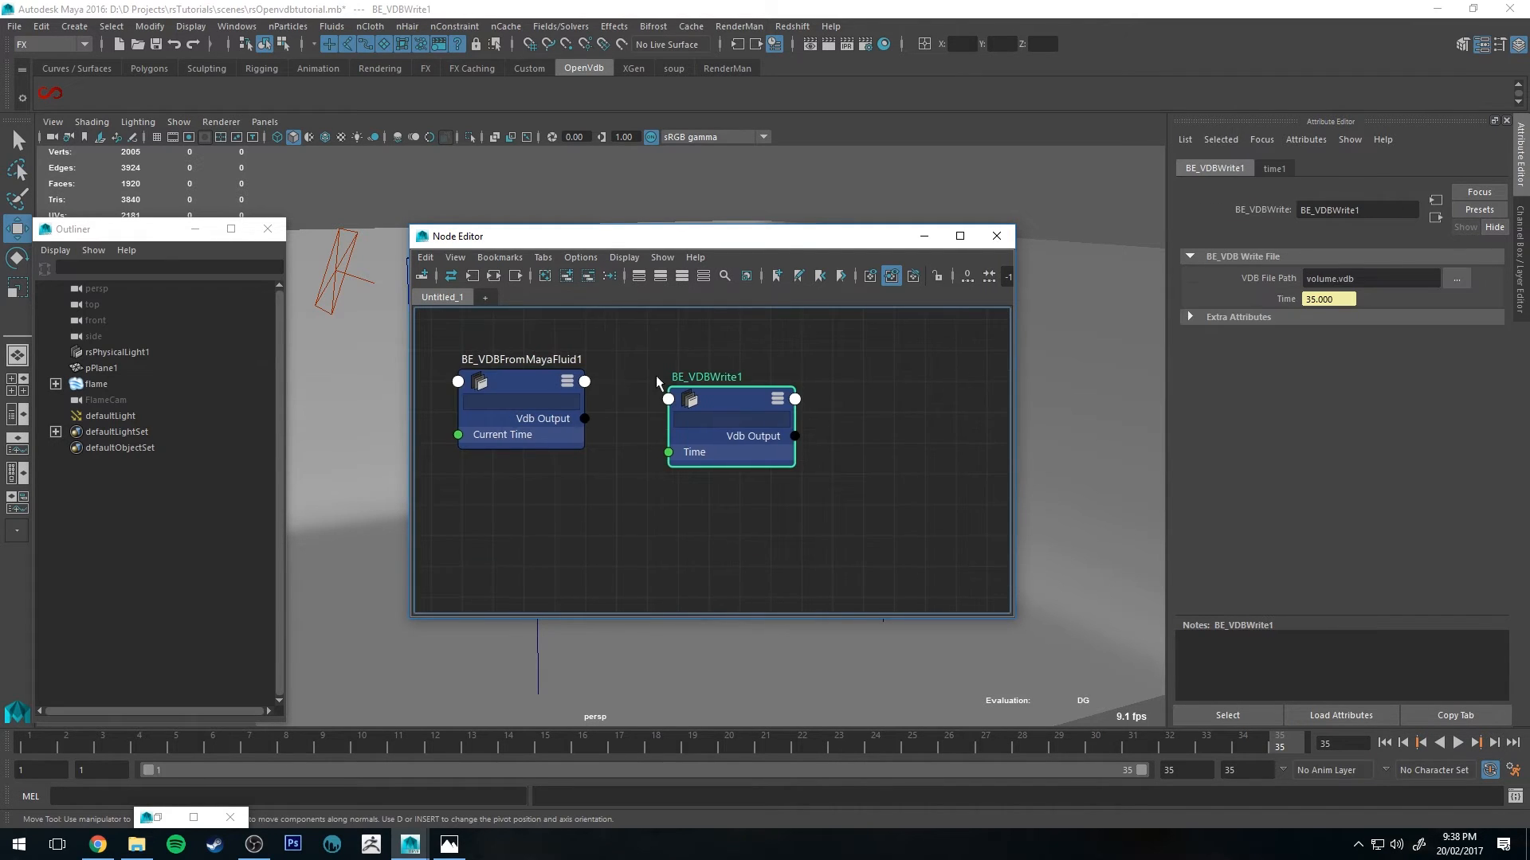
Step: Connect the BE_VDBFromMayaFluid node's Vdb Output to the BE_VDBWrite node's Vdb Input
{"action": "left_click", "coordinate": [562, 417]}
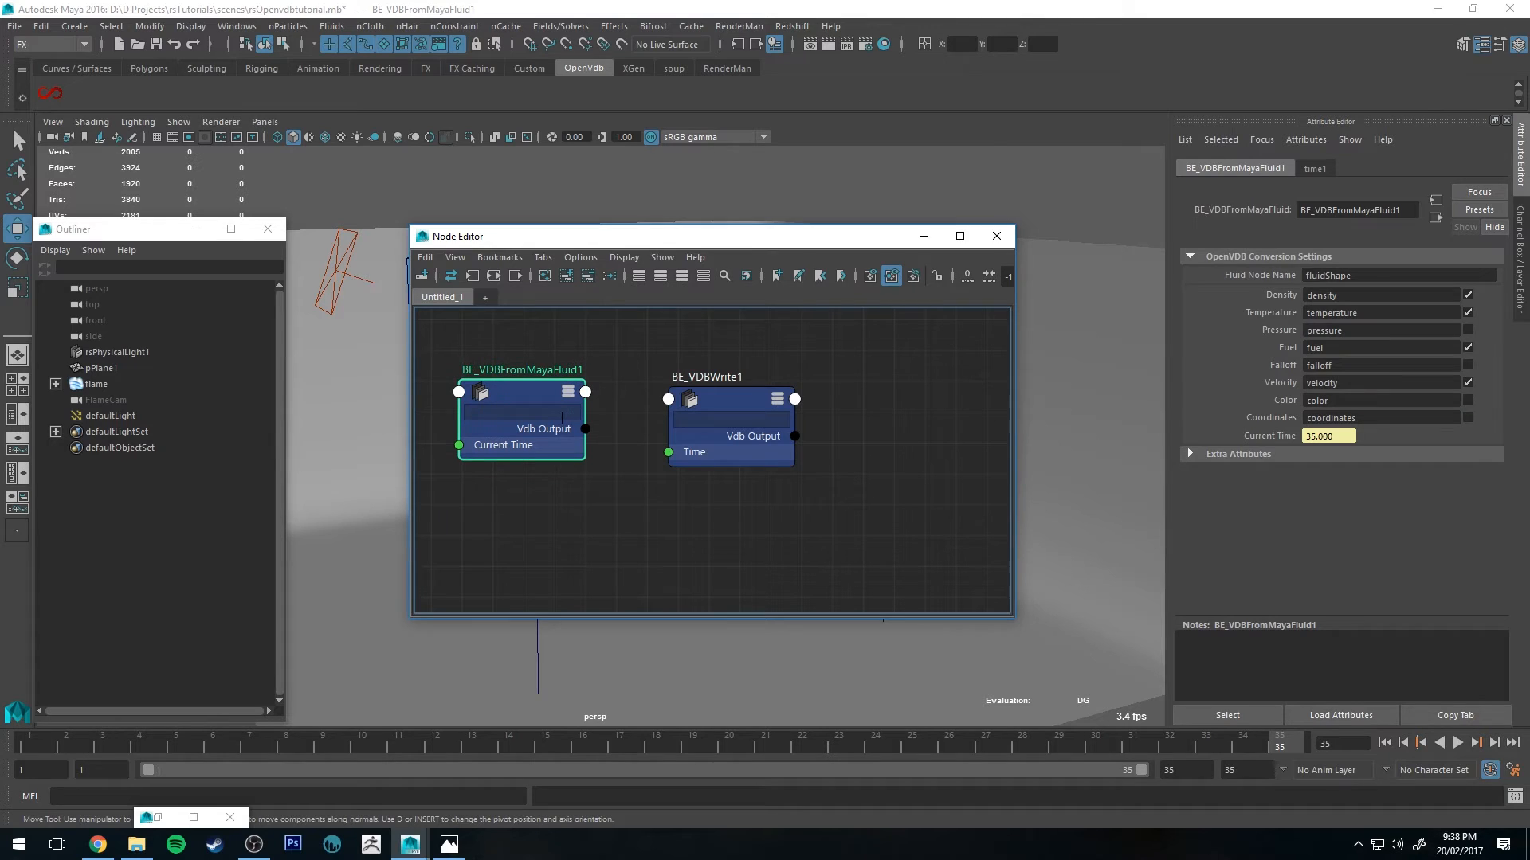
{"action": "left_click_drag", "start_coordinate": [586, 429], "coordinate": [670, 400]}
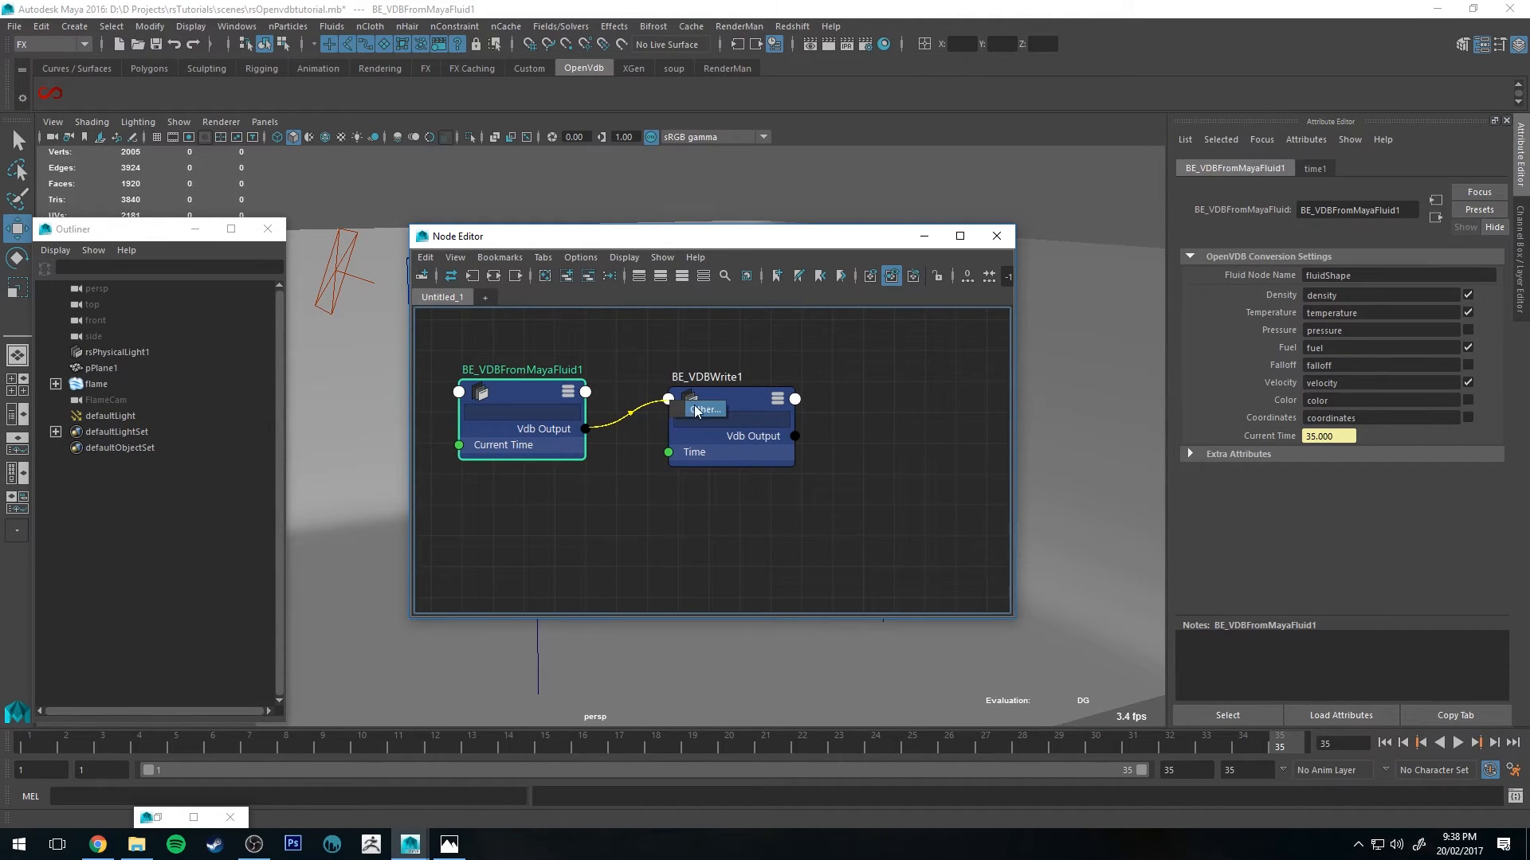
{"action": "left_click", "coordinate": [694, 407]}
{"action": "left_click", "coordinate": [948, 332]}
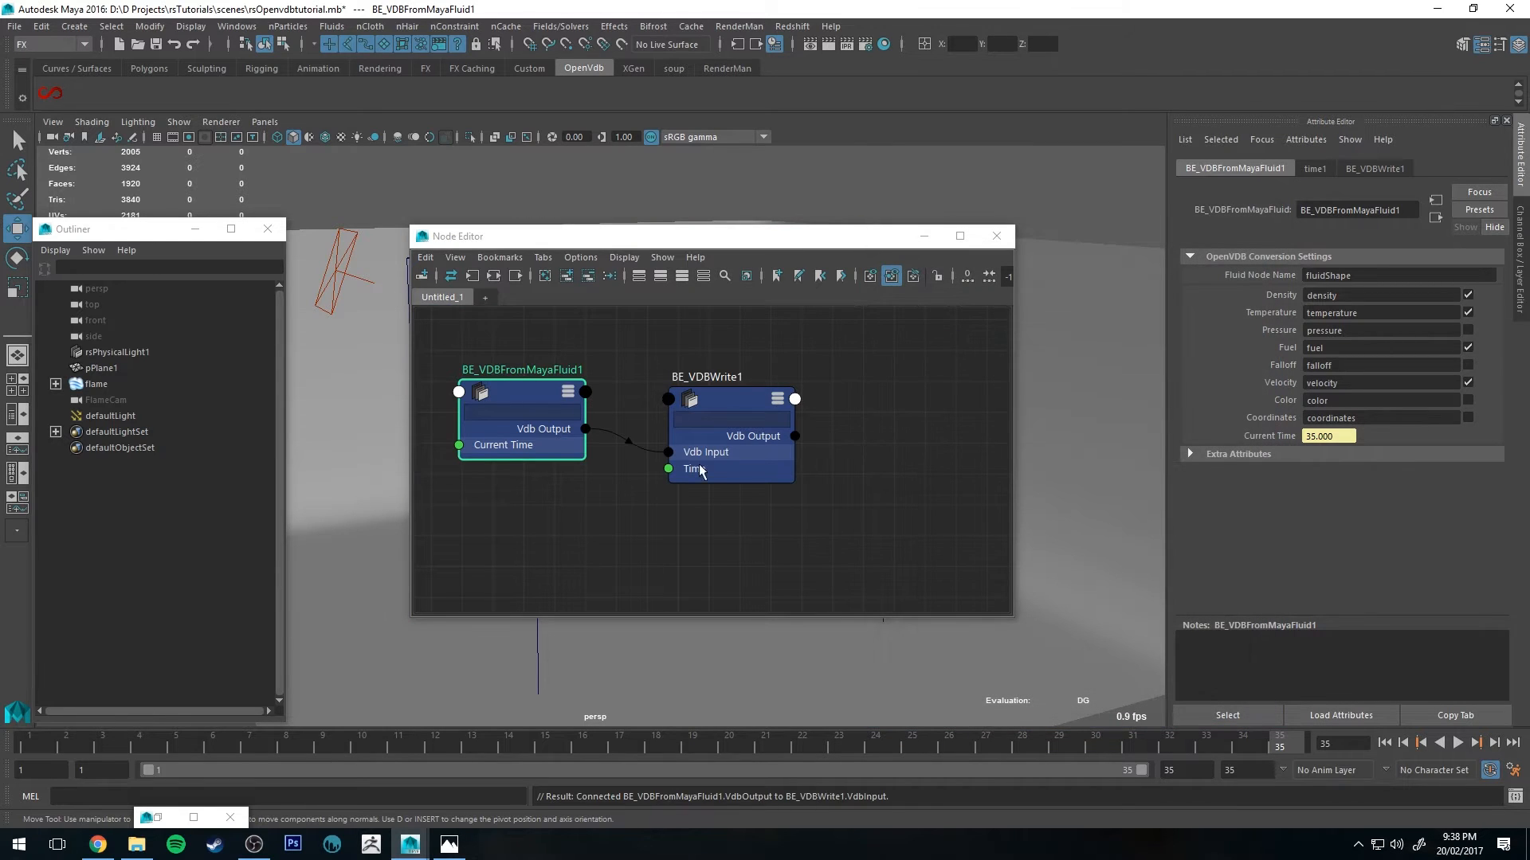
Step: Set the BE_VDBFromMayaFluid node's fluid node name to flameShape, the flame's fluid shape
{"action": "left_click", "coordinate": [733, 398]}
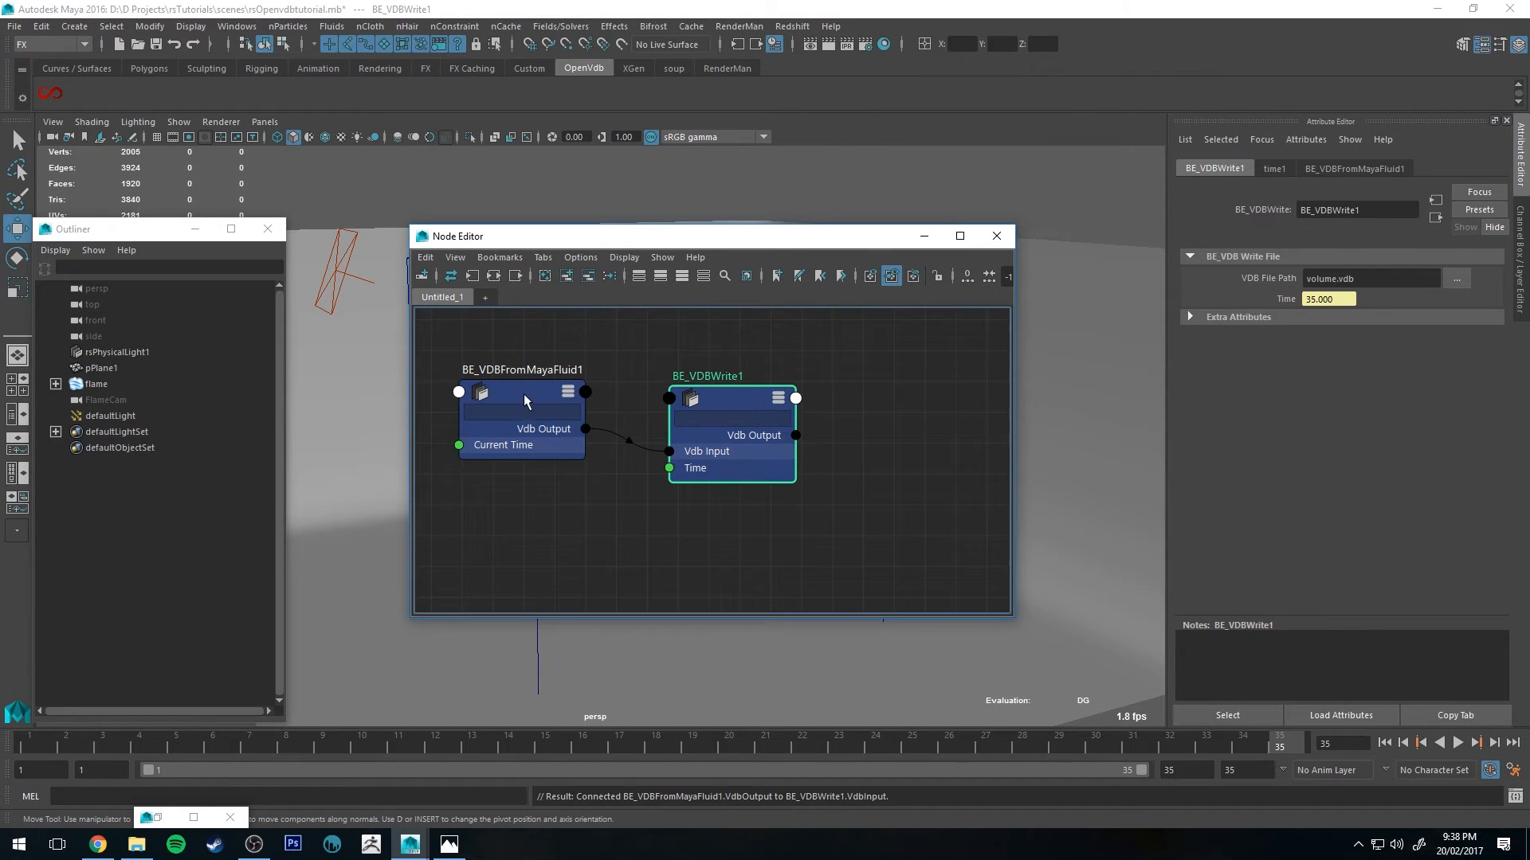
{"action": "left_click", "coordinate": [575, 400]}
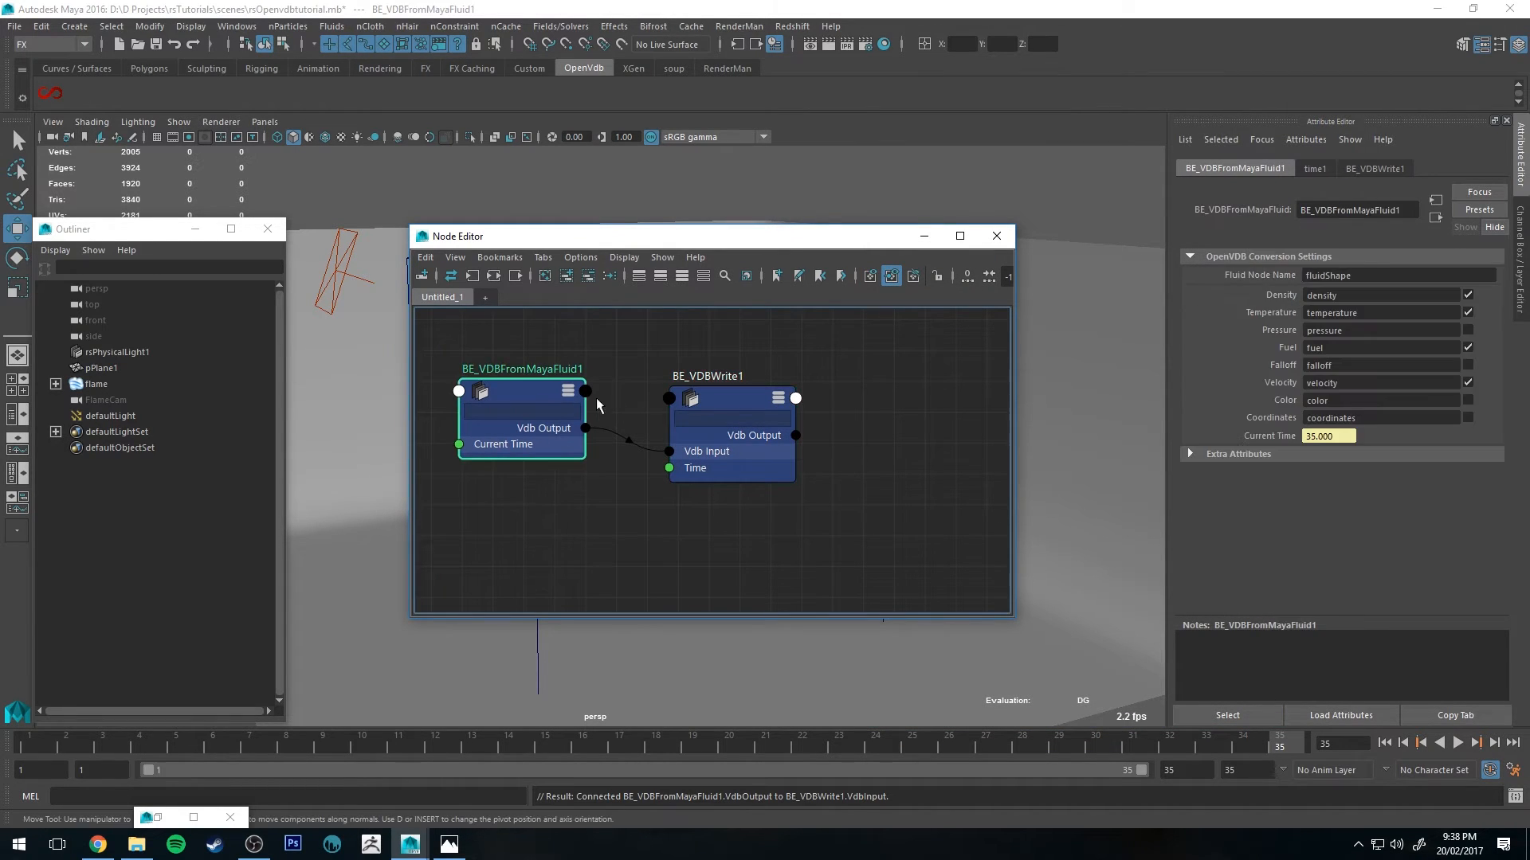
{"action": "left_click", "coordinate": [728, 395]}
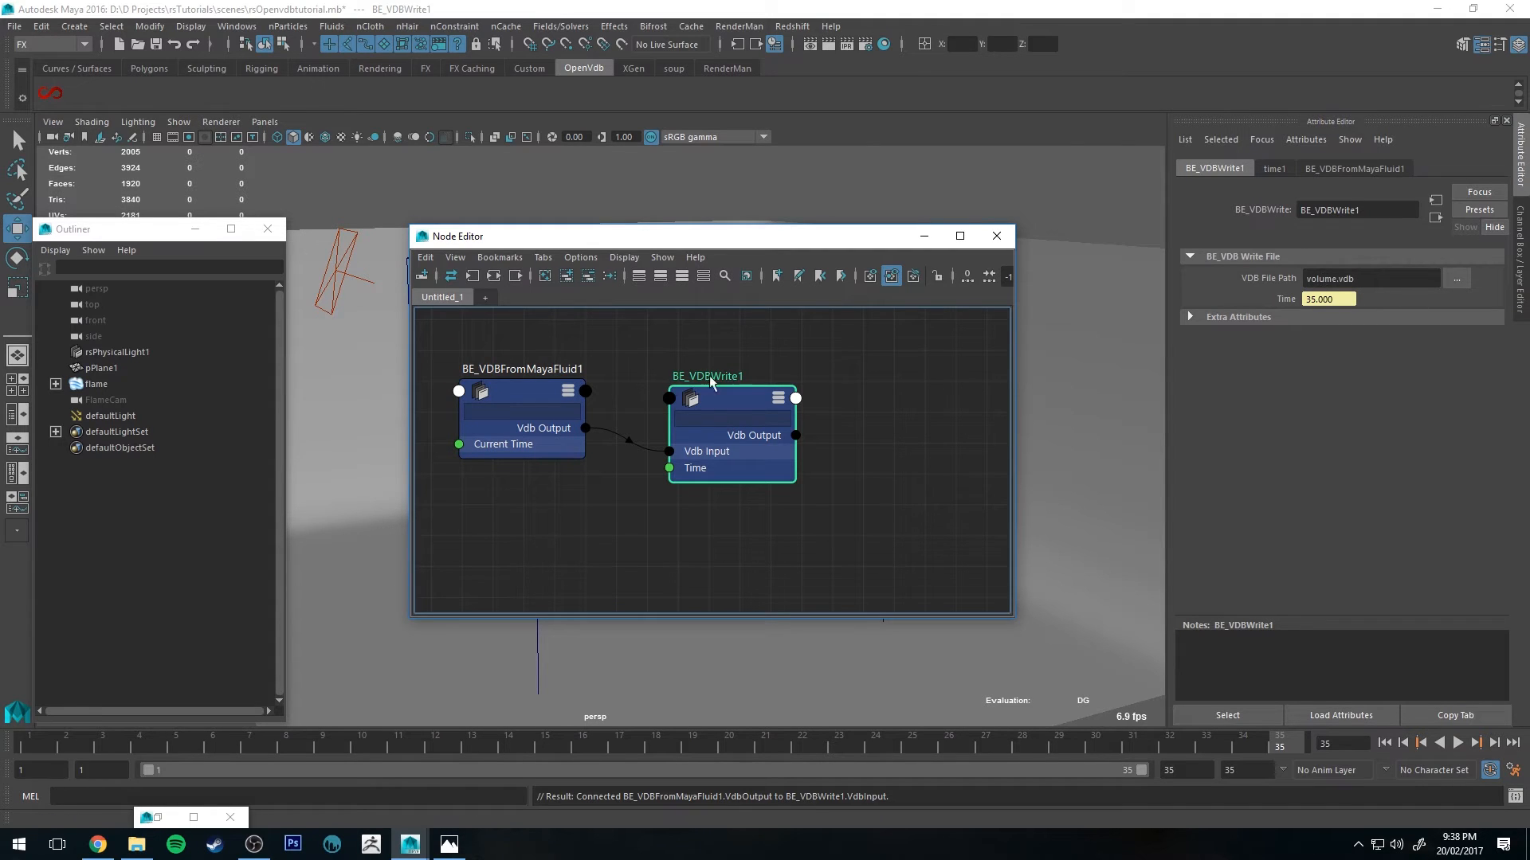
{"action": "left_click", "coordinate": [528, 393]}
{"action": "left_click_drag", "start_coordinate": [645, 245], "coordinate": [757, 250]}
{"action": "left_click", "coordinate": [104, 389]}
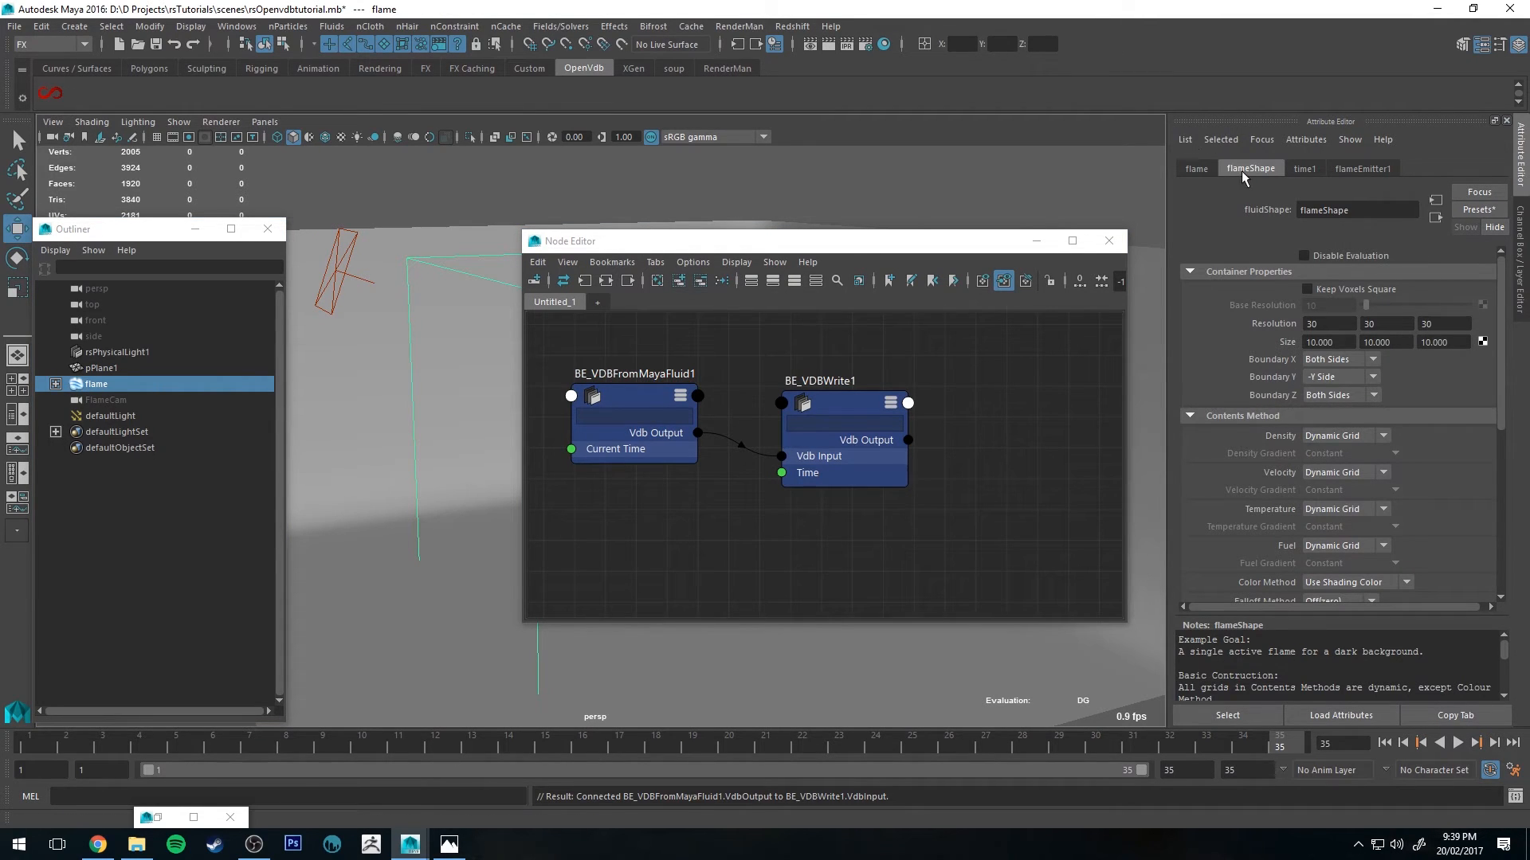
{"action": "double_click", "coordinate": [1363, 212]}
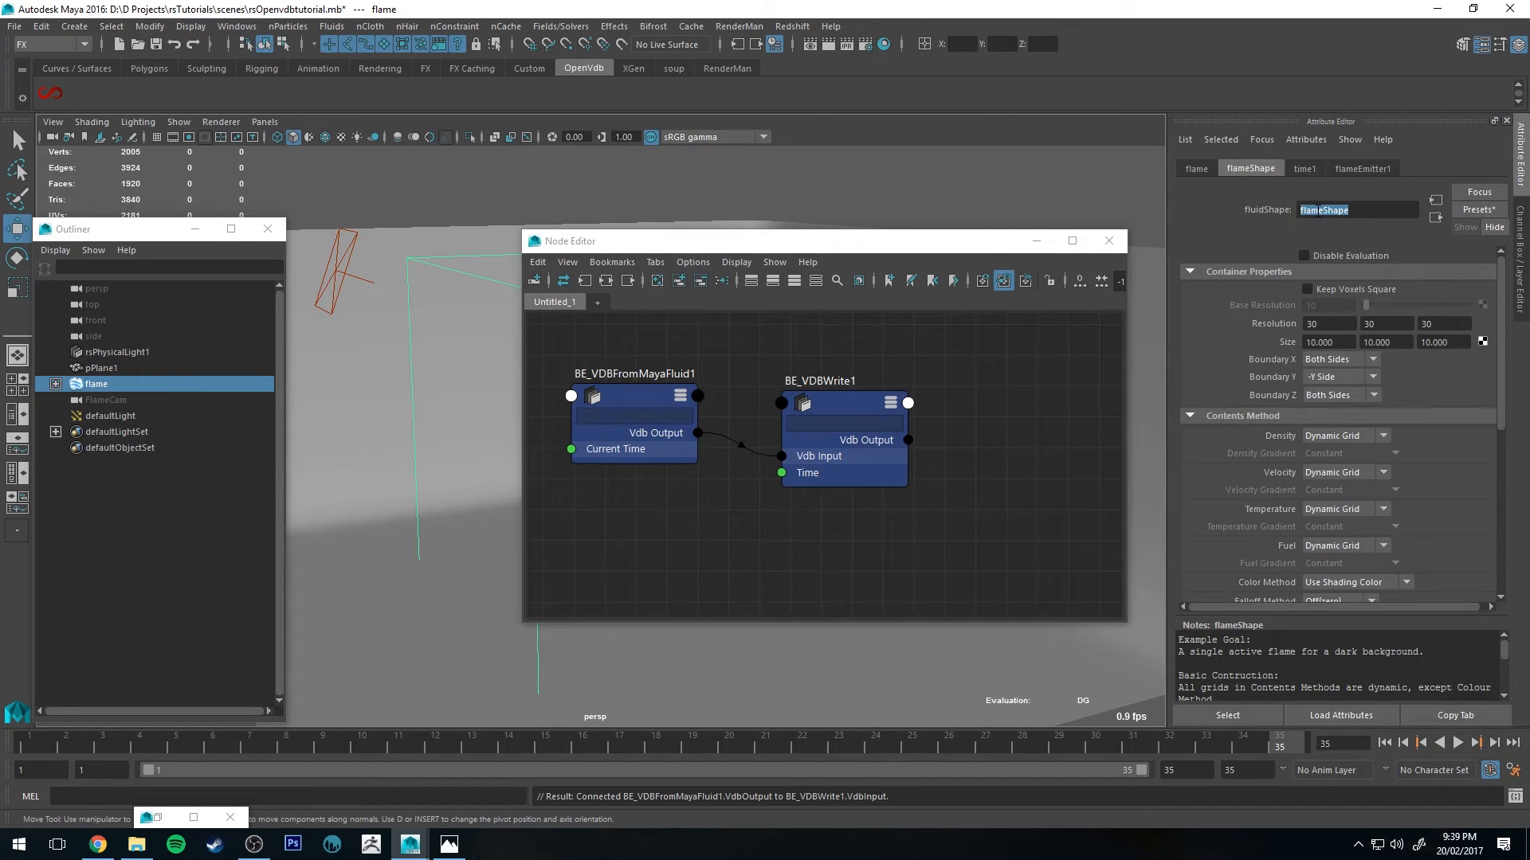
{"action": "left_click", "coordinate": [634, 402]}
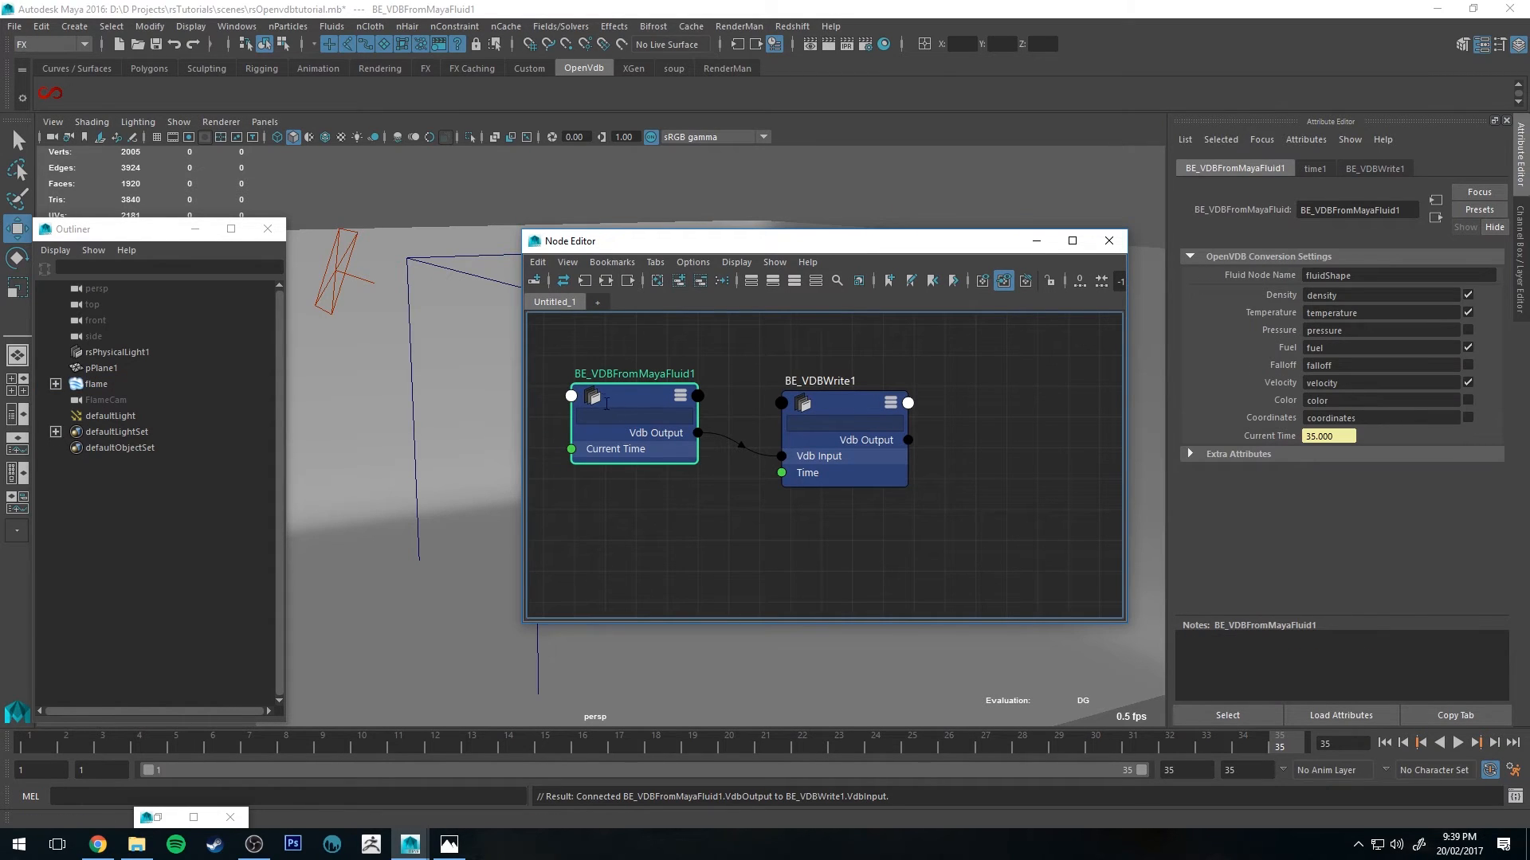
{"action": "double_click", "coordinate": [1371, 277]}
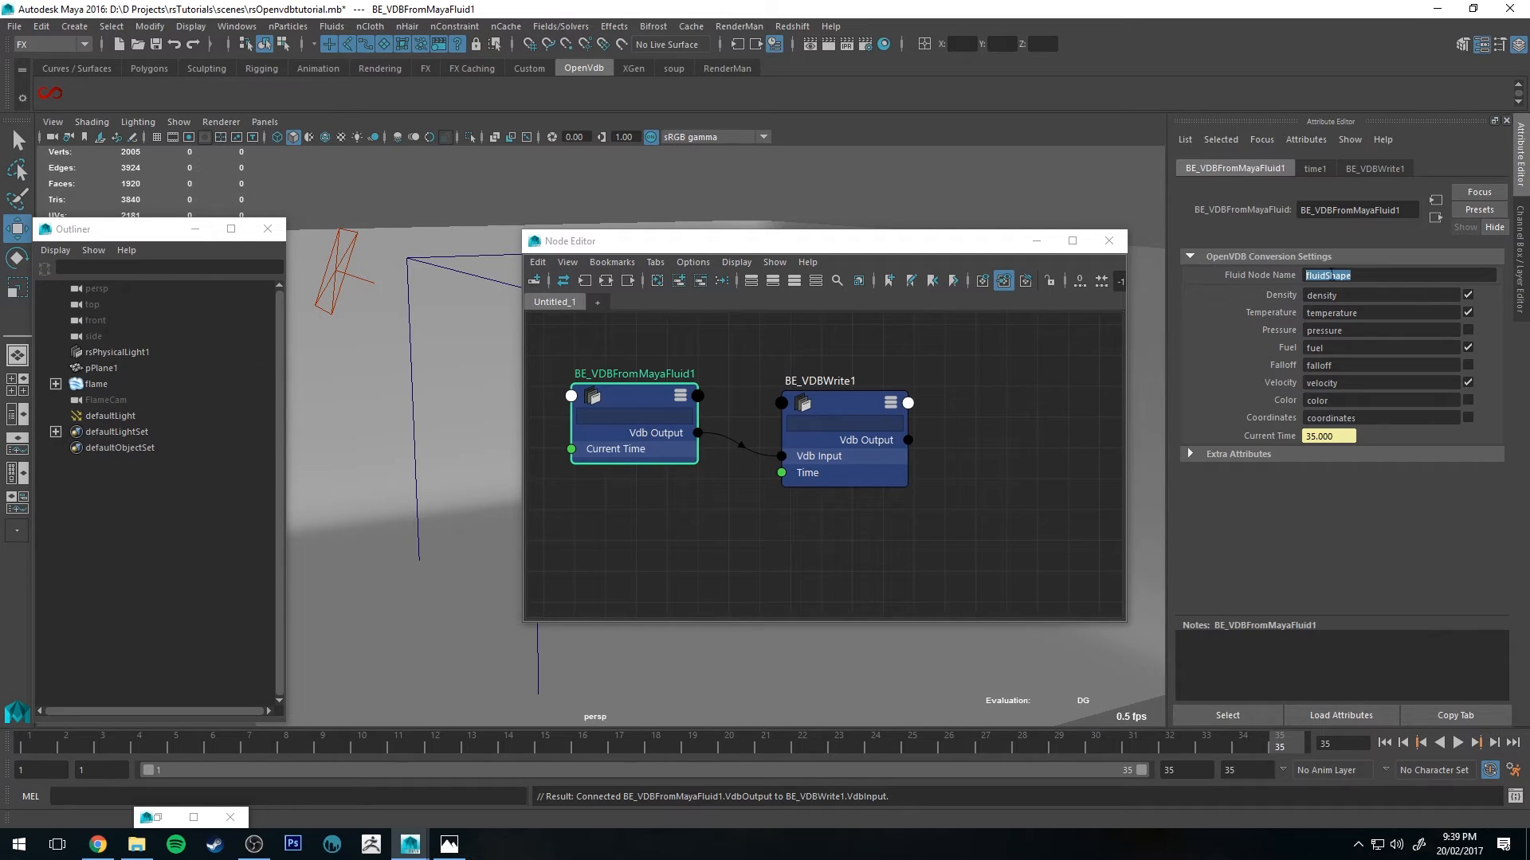
{"action": "type", "text": "flameShape"}
{"action": "key", "text": "Return"}
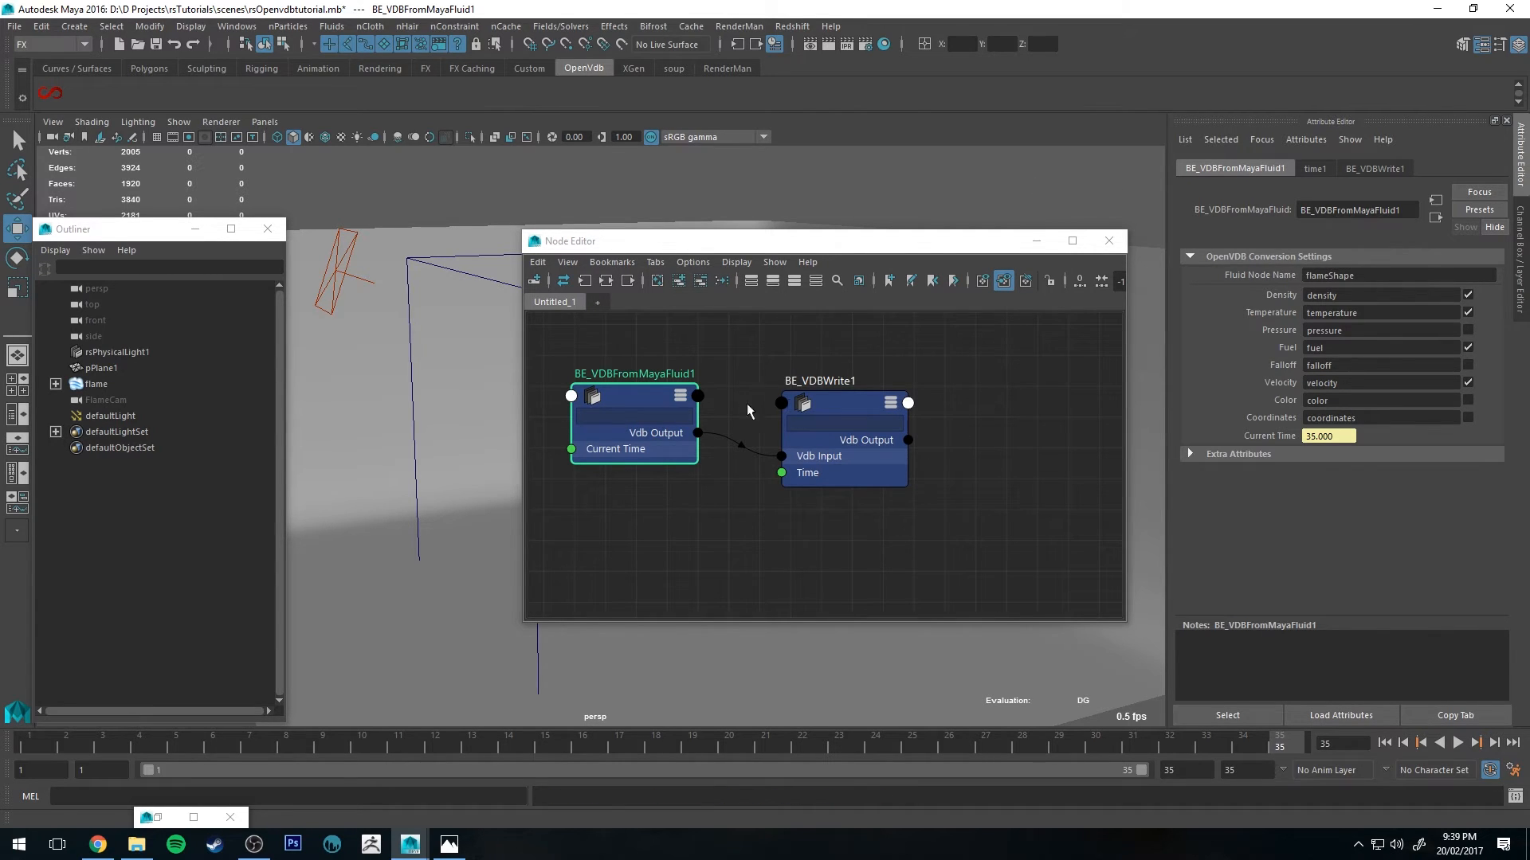
Step: Browse the write node's VDB file path and create a new folder VDBFLame1 inside the project's assets folder
{"action": "left_click", "coordinate": [837, 406]}
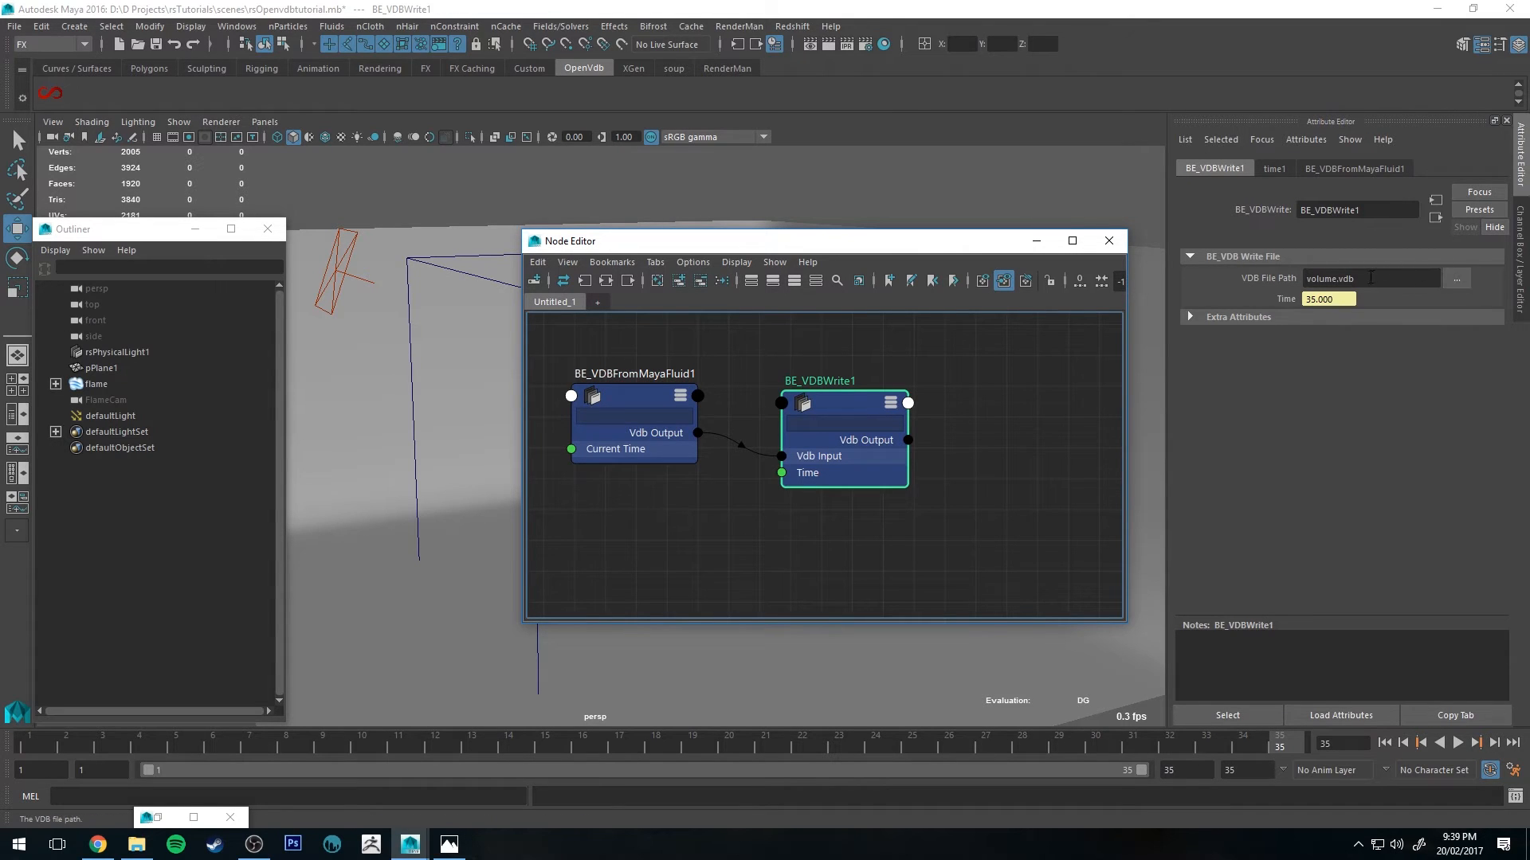
{"action": "left_click", "coordinate": [1457, 281]}
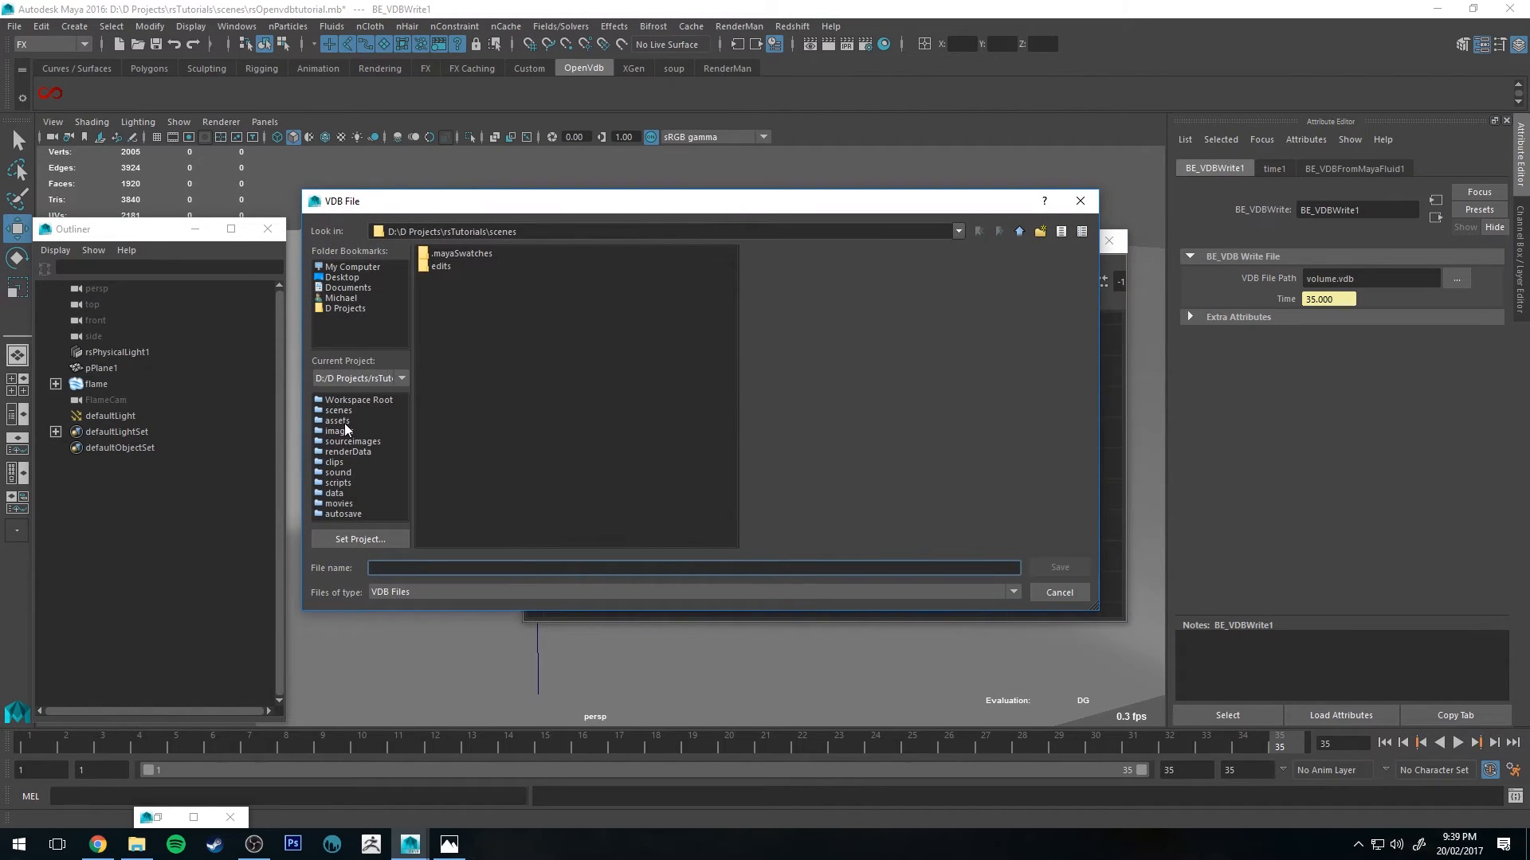
{"action": "left_click", "coordinate": [346, 420]}
{"action": "right_click", "coordinate": [512, 322]}
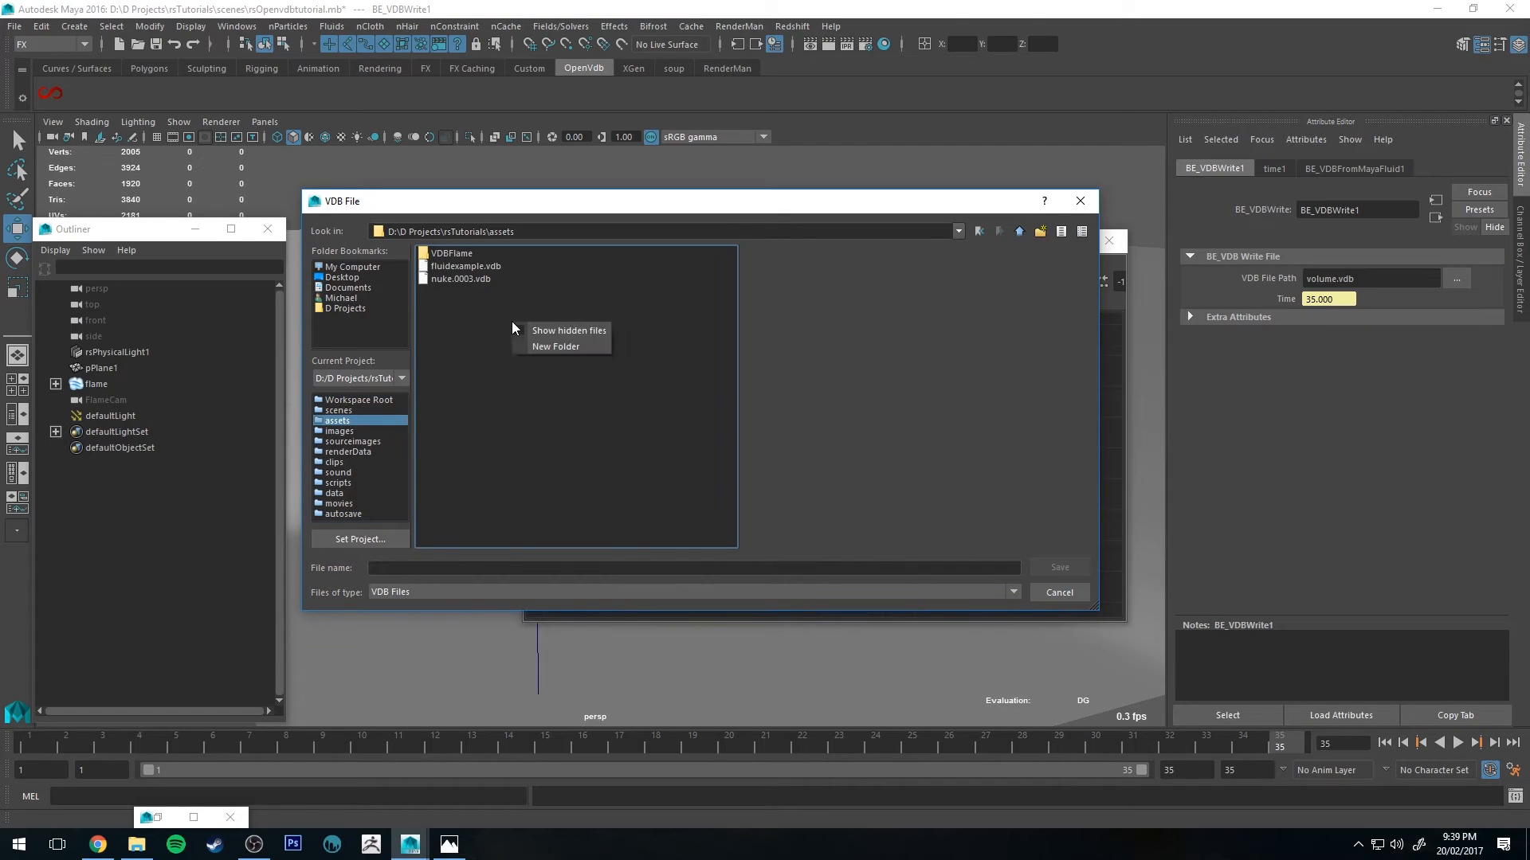
{"action": "left_click", "coordinate": [562, 346]}
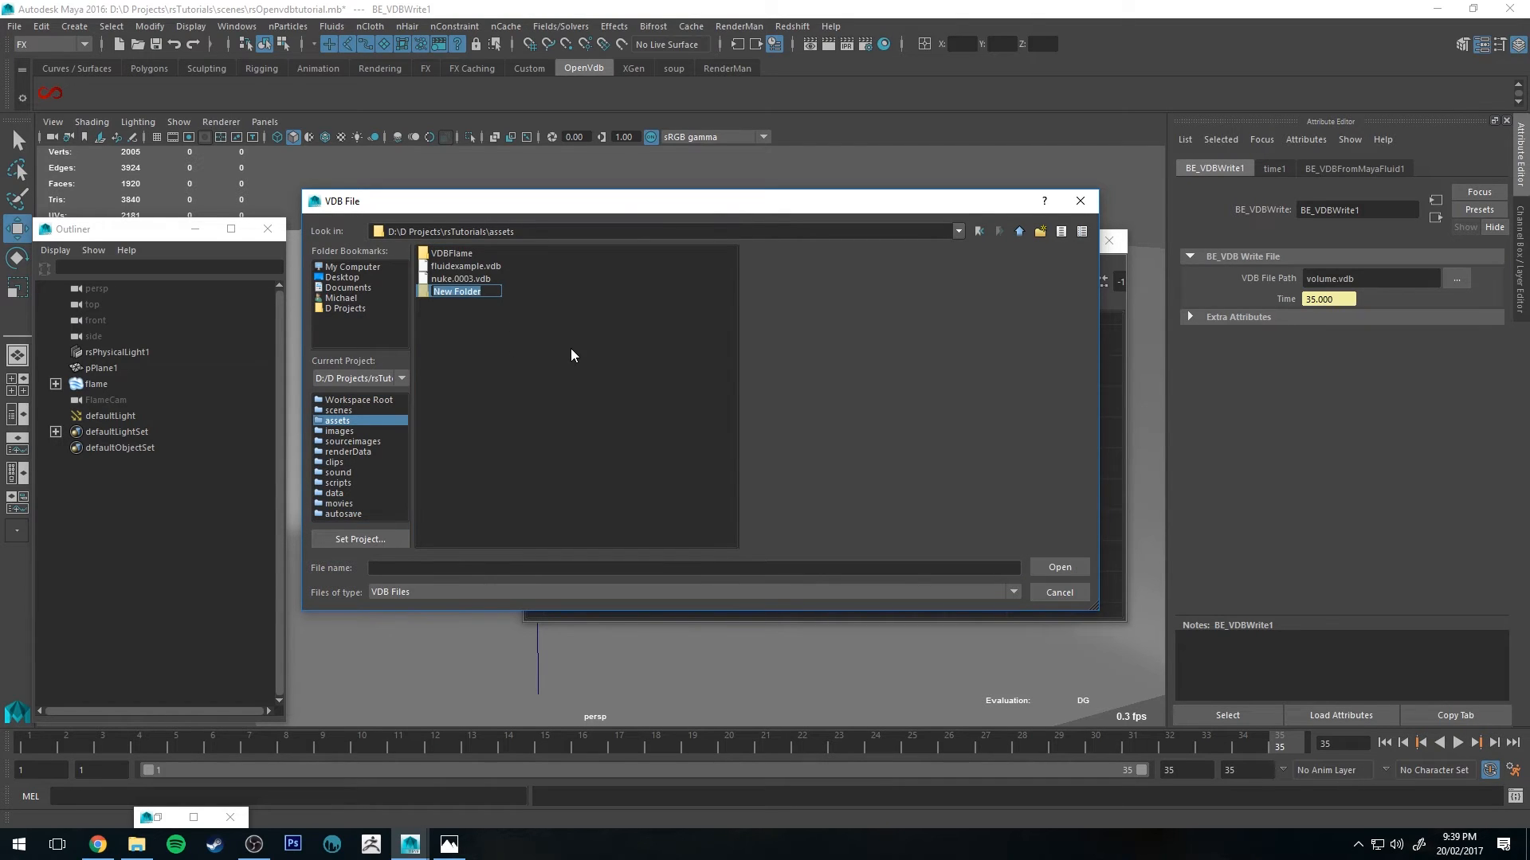
{"action": "type", "text": "VDBFLame1"}
{"action": "key", "text": "Return"}
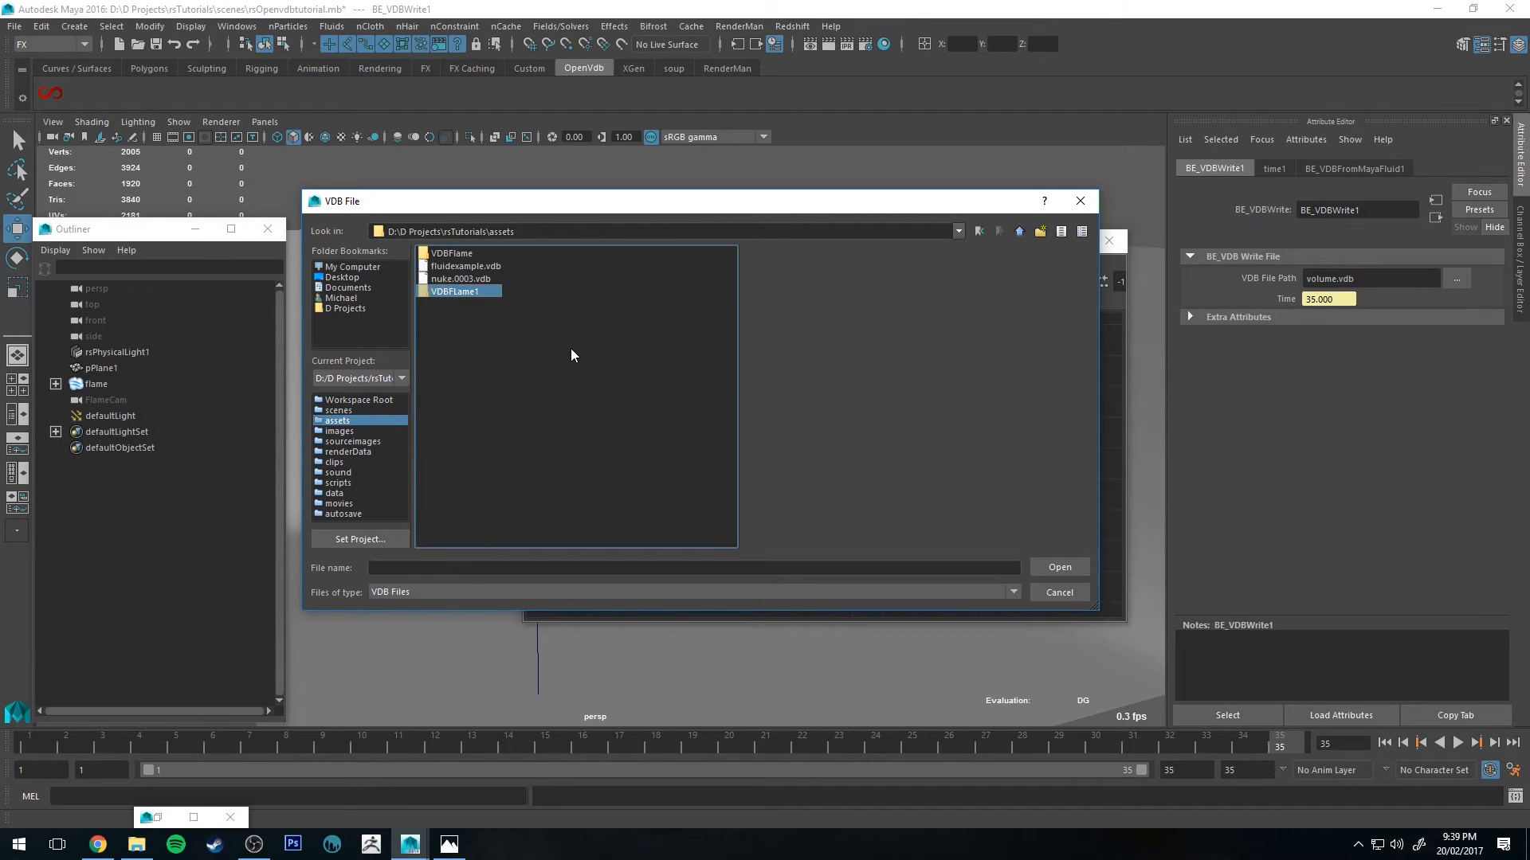
Step: Save the write node's output file as flame.####.vdb inside the VDBFLame1 folder
{"action": "double_click", "coordinate": [462, 292]}
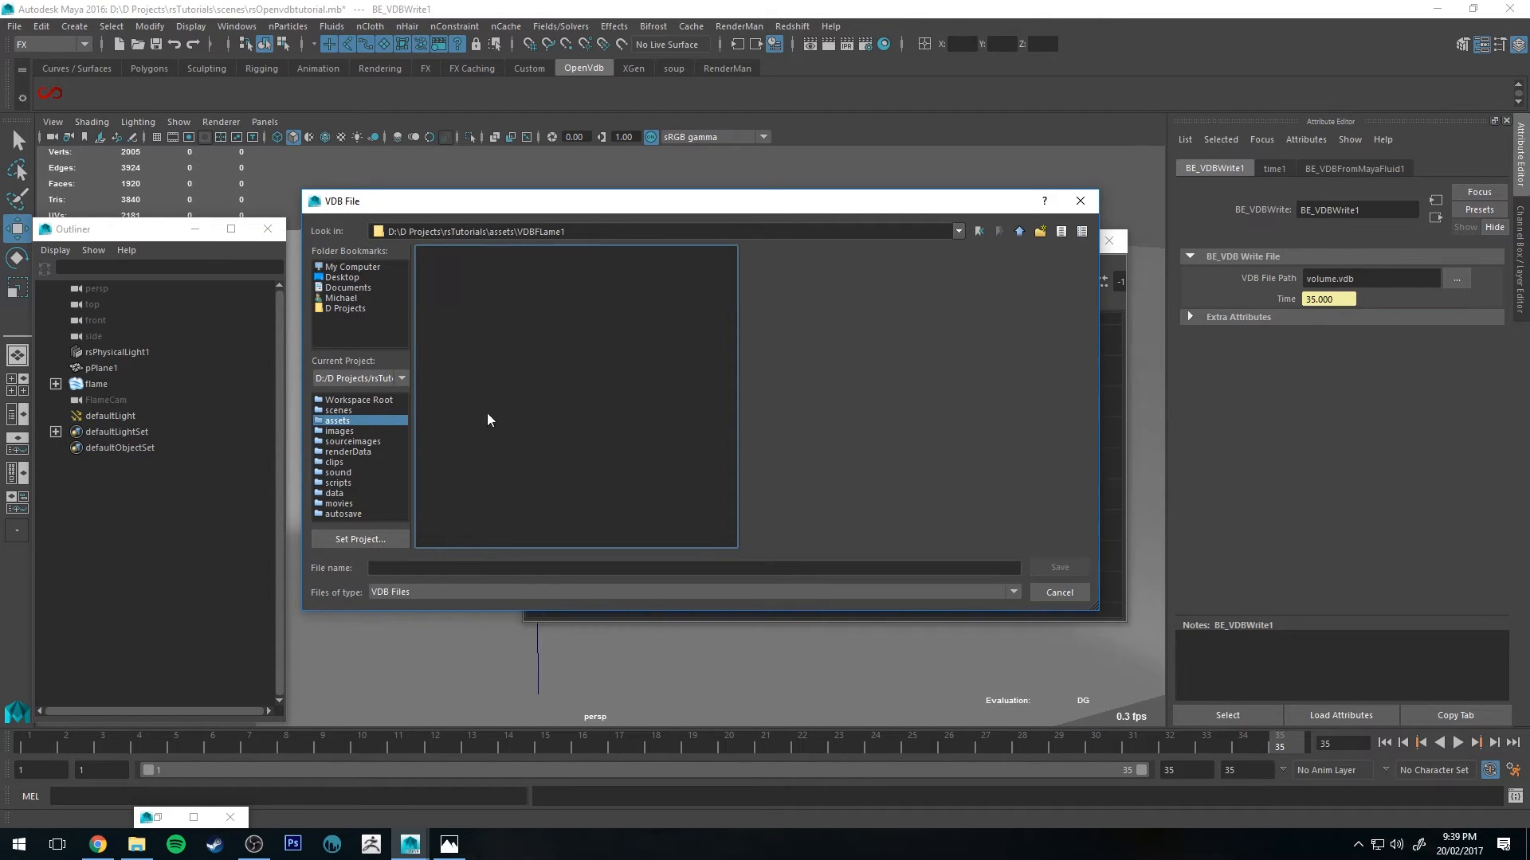
{"action": "left_click", "coordinate": [488, 569]}
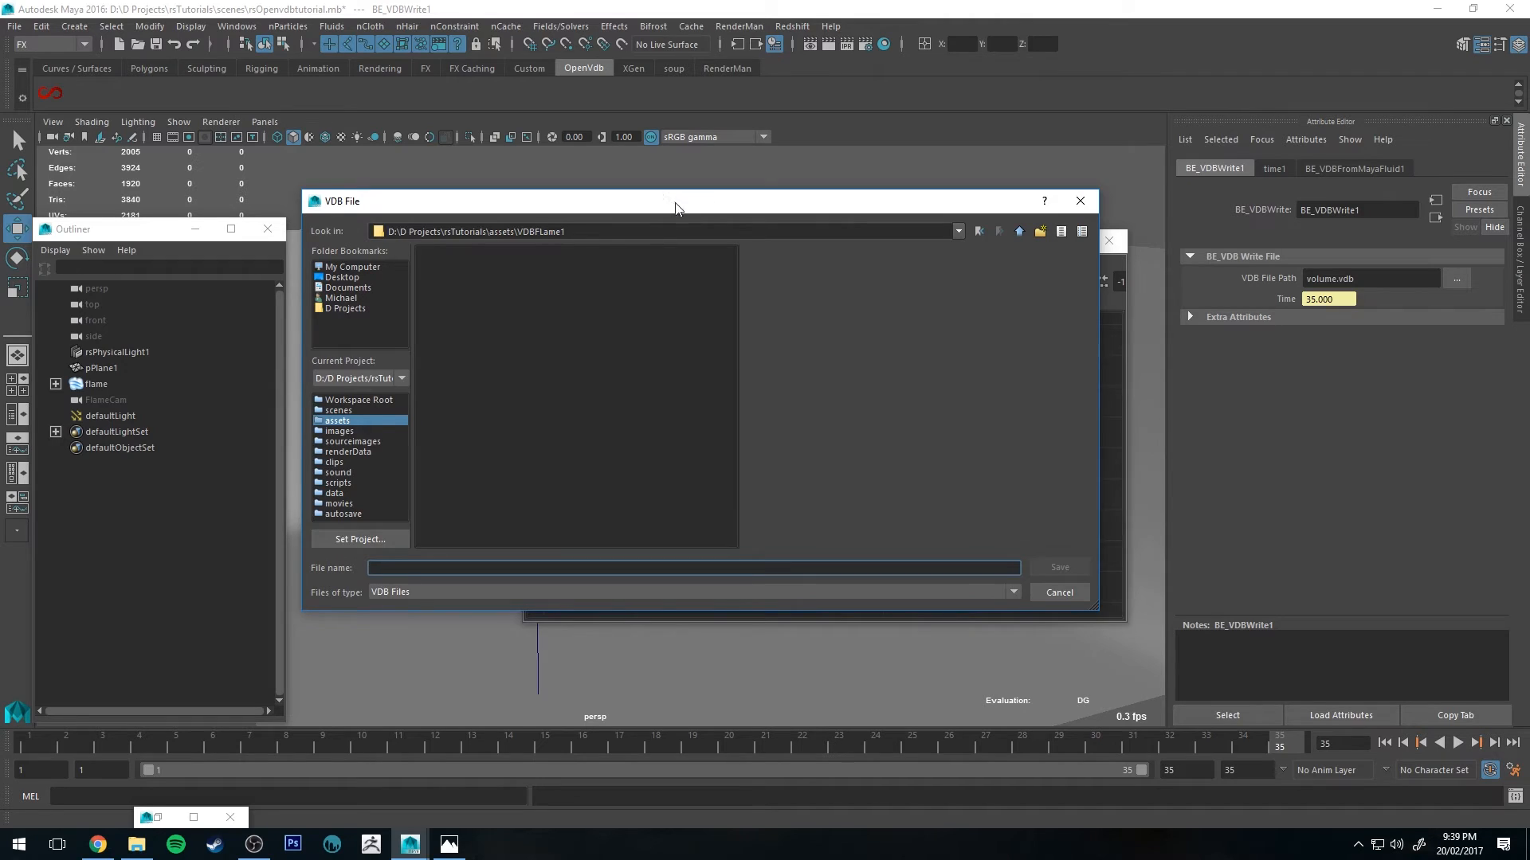
{"action": "left_click_drag", "start_coordinate": [675, 209], "coordinate": [748, 201]}
{"action": "type", "text": "flame"}
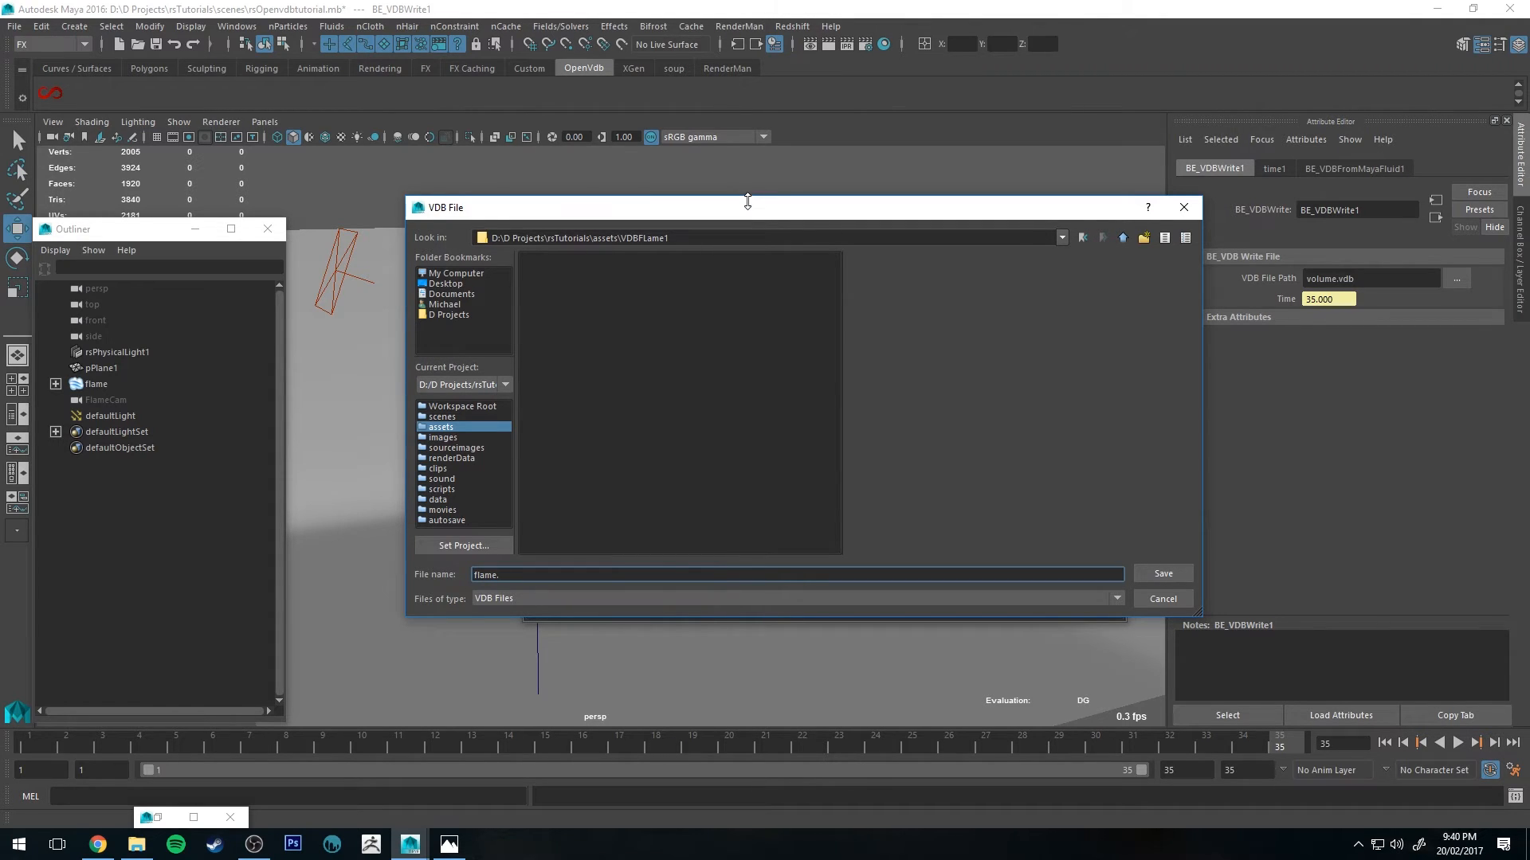
{"action": "type", "text": ".#"}
{"action": "type", "text": "###"}
{"action": "type", "text": "vdb"}
{"action": "left_click", "coordinate": [1157, 575]}
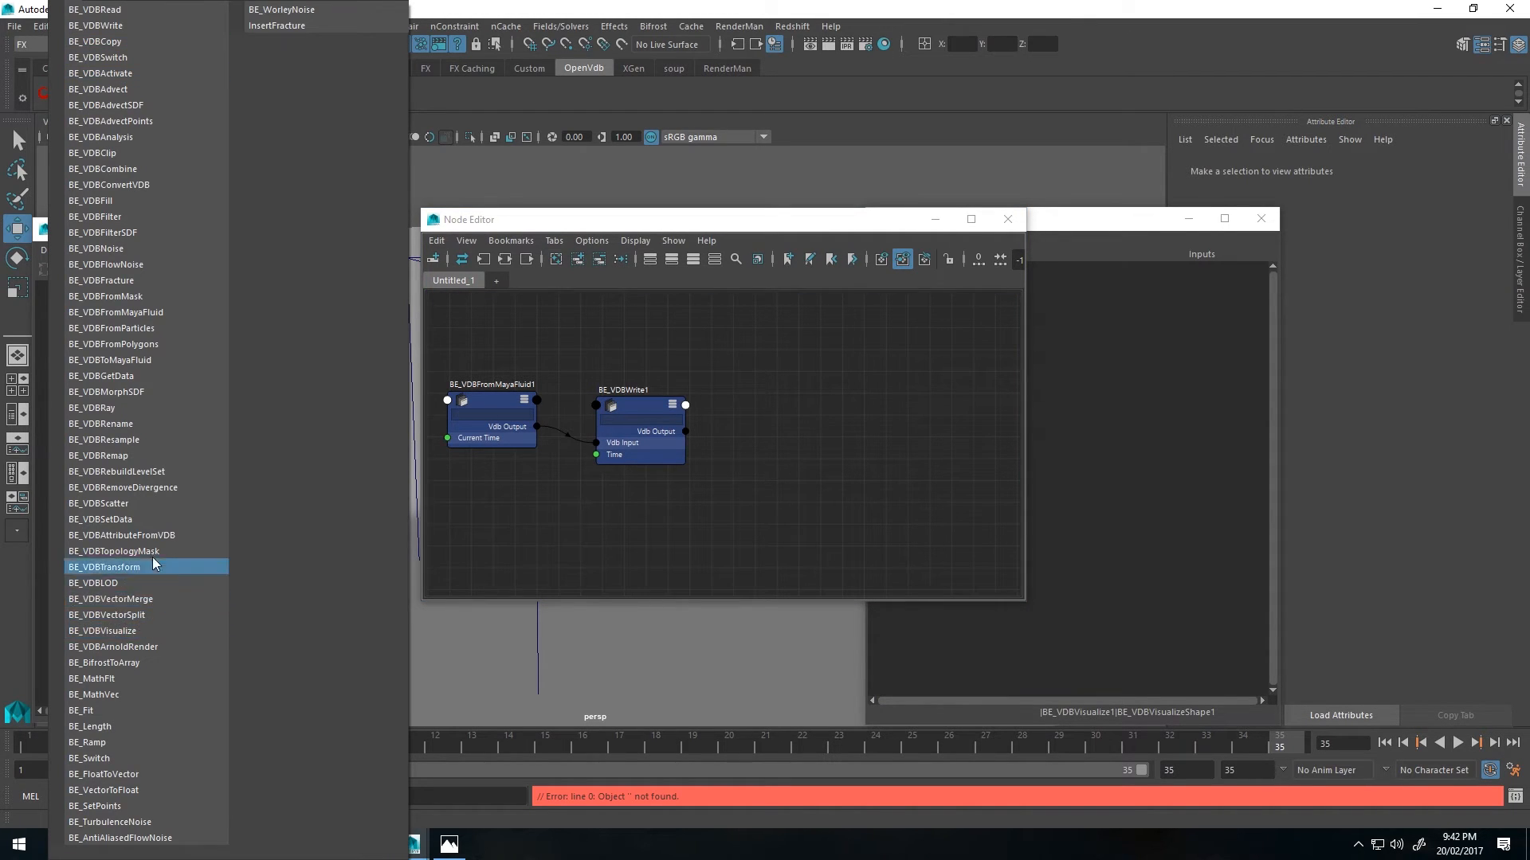
Step: Create a BE_VDBVisualize node and position its shape node beside the write node
{"action": "left_click", "coordinate": [155, 631]}
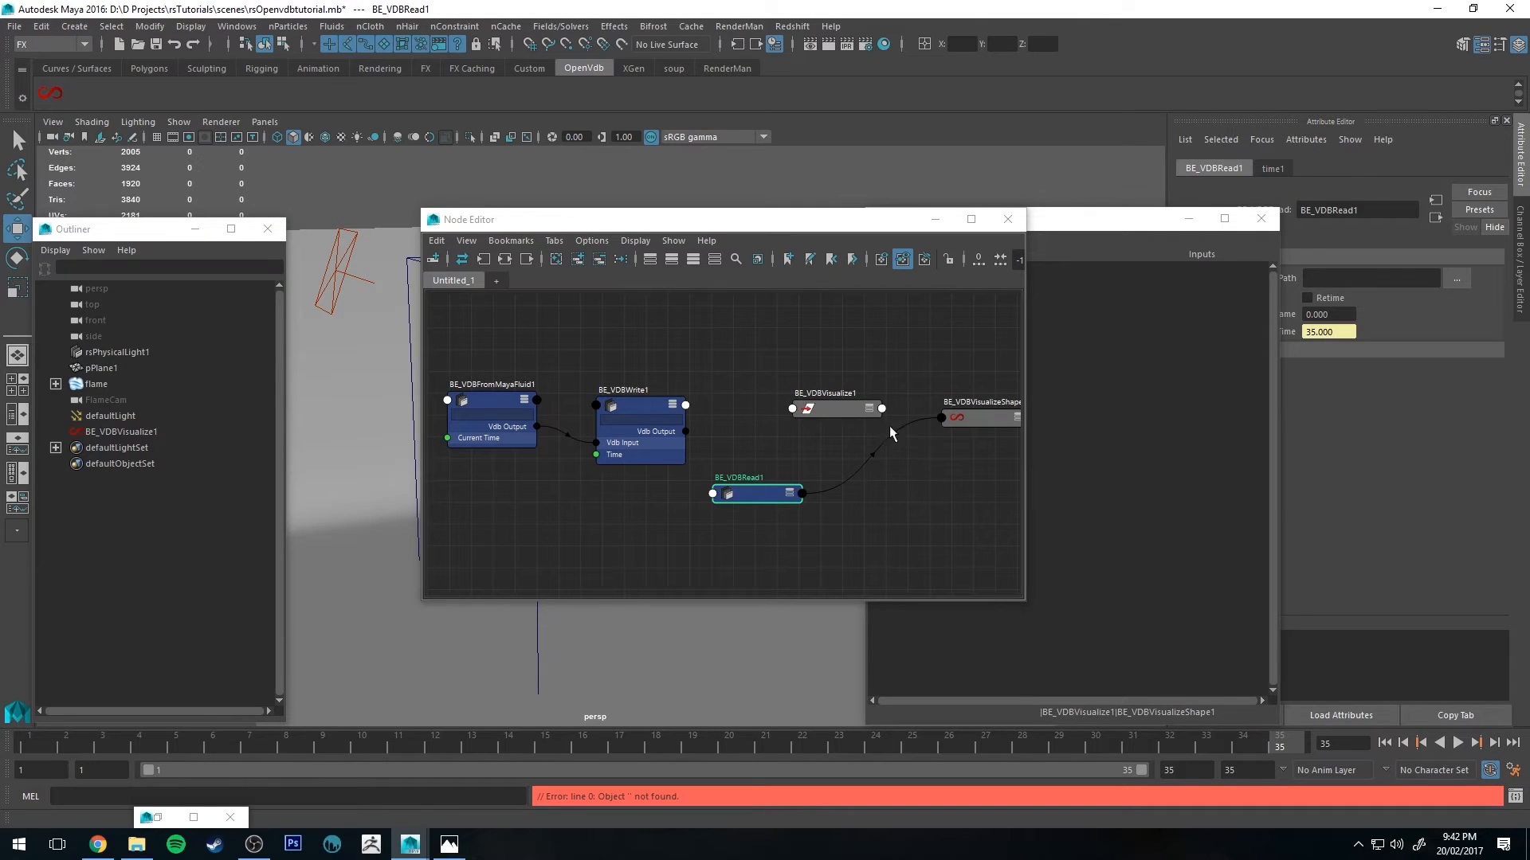
{"action": "left_click_drag", "start_coordinate": [972, 422], "coordinate": [861, 473]}
{"action": "mouse_move", "coordinate": [737, 497]}
{"action": "left_mouse_down"}
{"action": "mouse_move", "coordinate": [747, 470]}
{"action": "mouse_move", "coordinate": [752, 504]}
{"action": "left_mouse_up"}
{"action": "left_click", "coordinate": [875, 468]}
Step: Connect the write node's Vdb Output to the BE_VDBVisualizeShape1 input and move the read node aside
{"action": "left_click_drag", "start_coordinate": [685, 431], "coordinate": [849, 470]}
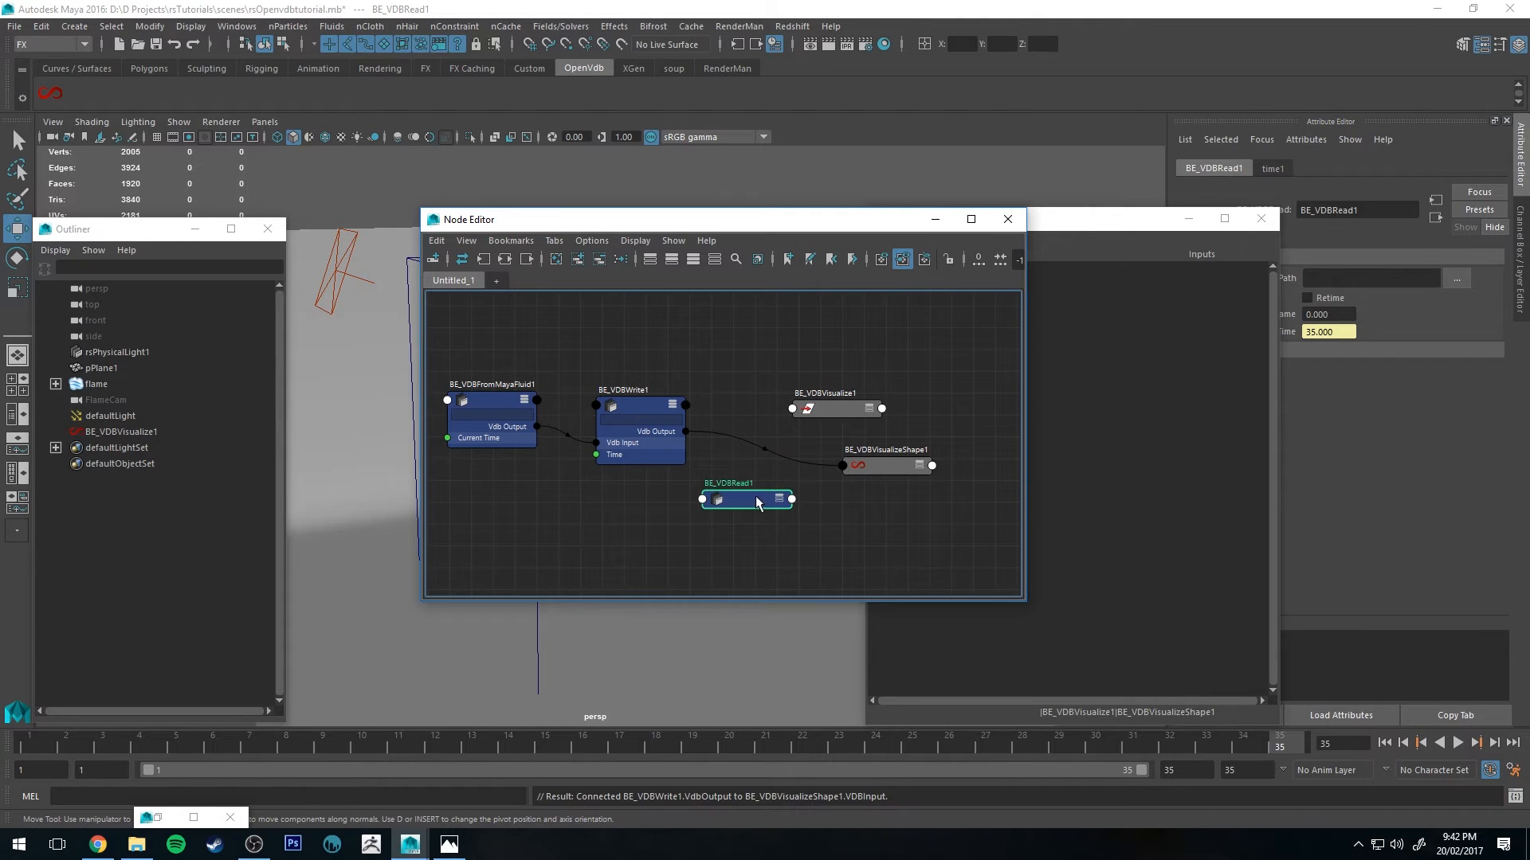
{"action": "left_click_drag", "start_coordinate": [745, 499], "coordinate": [1039, 739]}
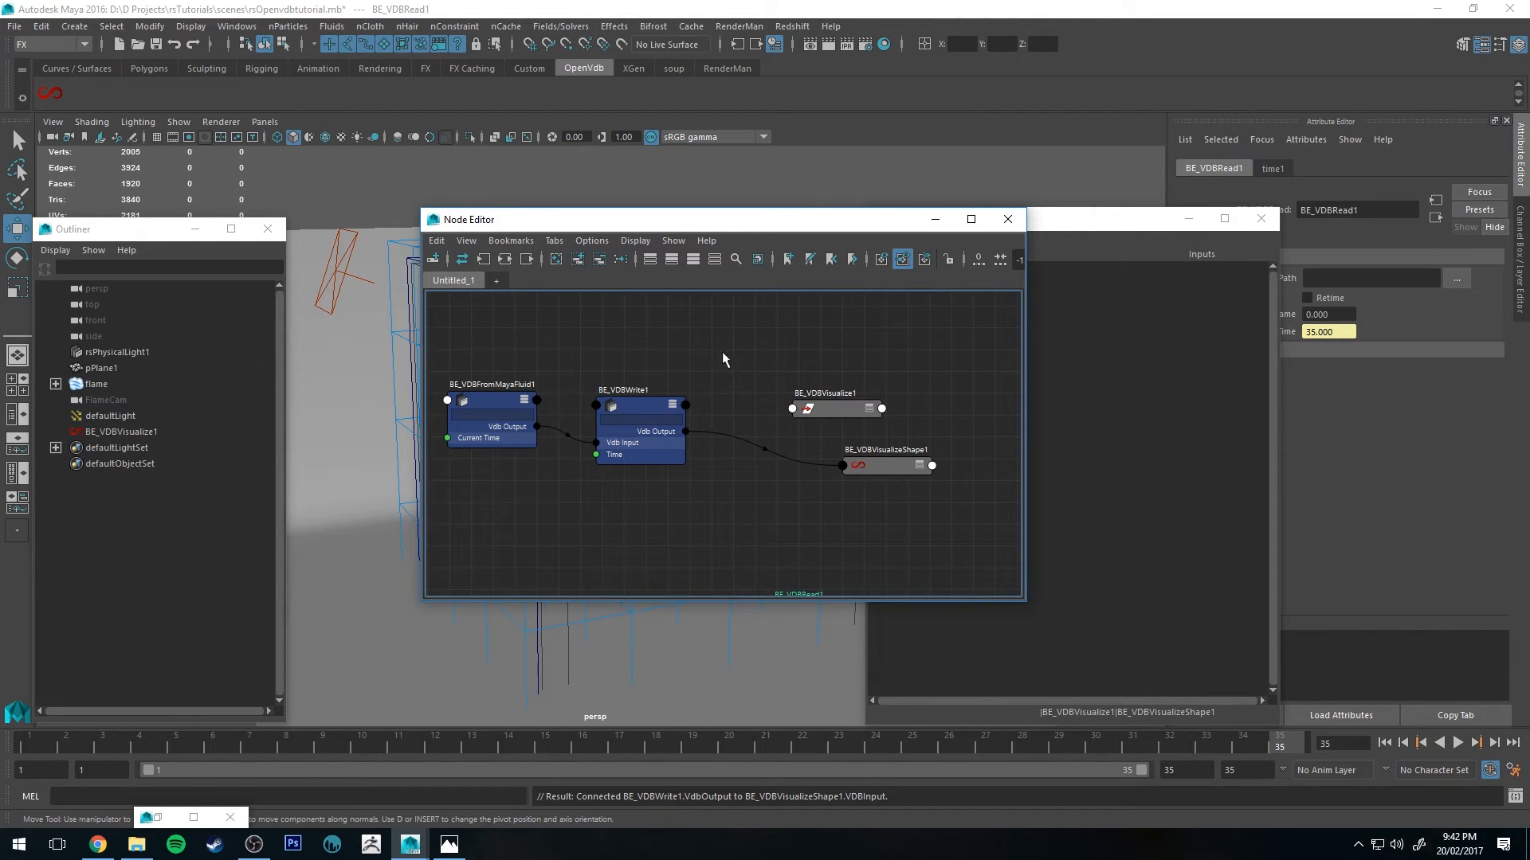
{"action": "left_click", "coordinate": [884, 466]}
{"action": "left_click_drag", "start_coordinate": [753, 221], "coordinate": [71, 256]}
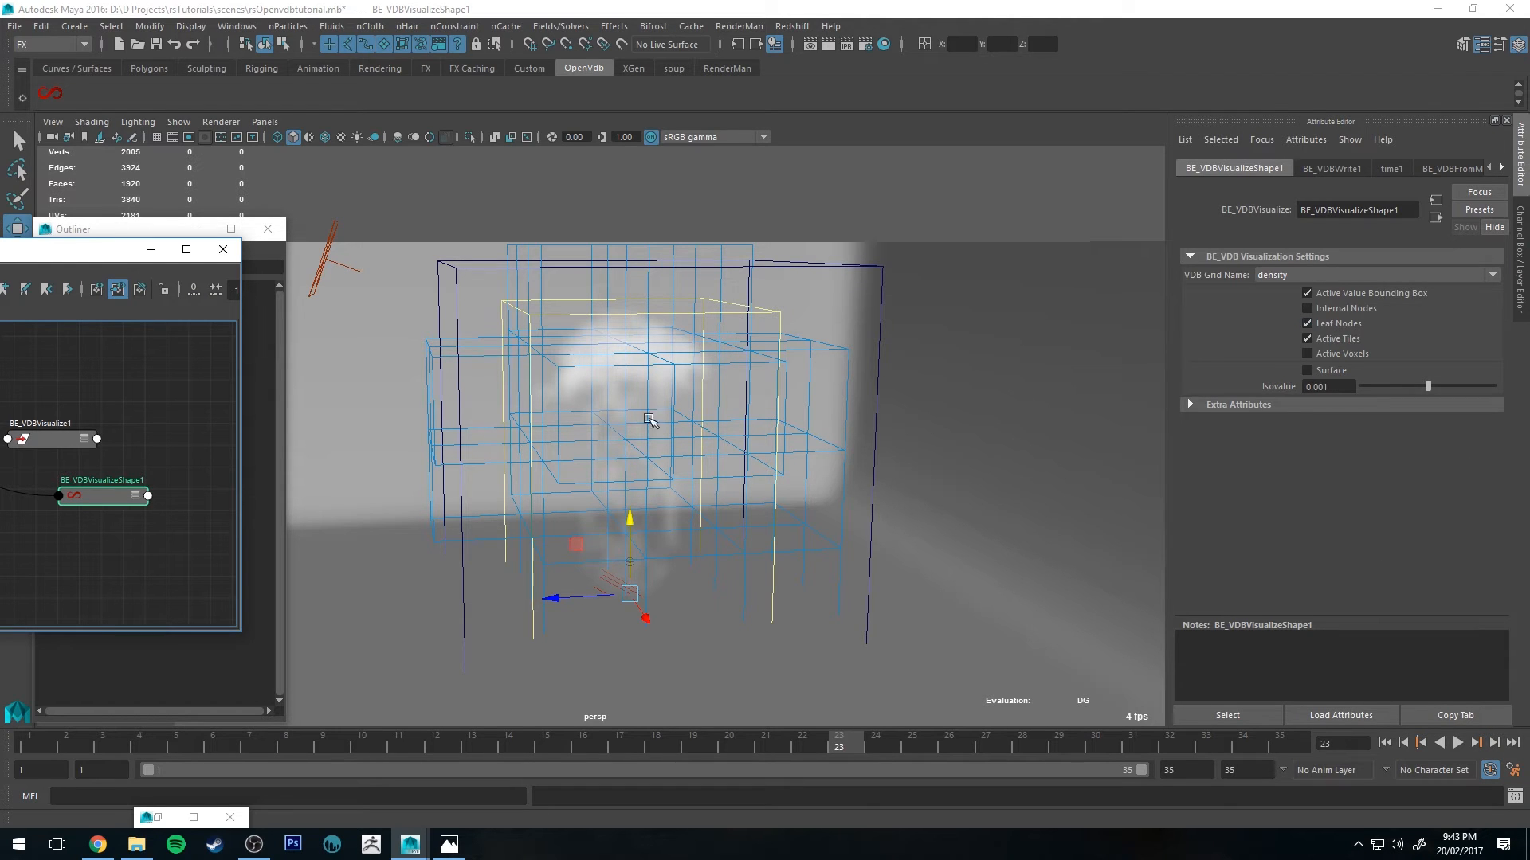
Step: Turn off Leaf Nodes and turn on Surface in the visualize shape's display settings
{"action": "key", "text": "f"}
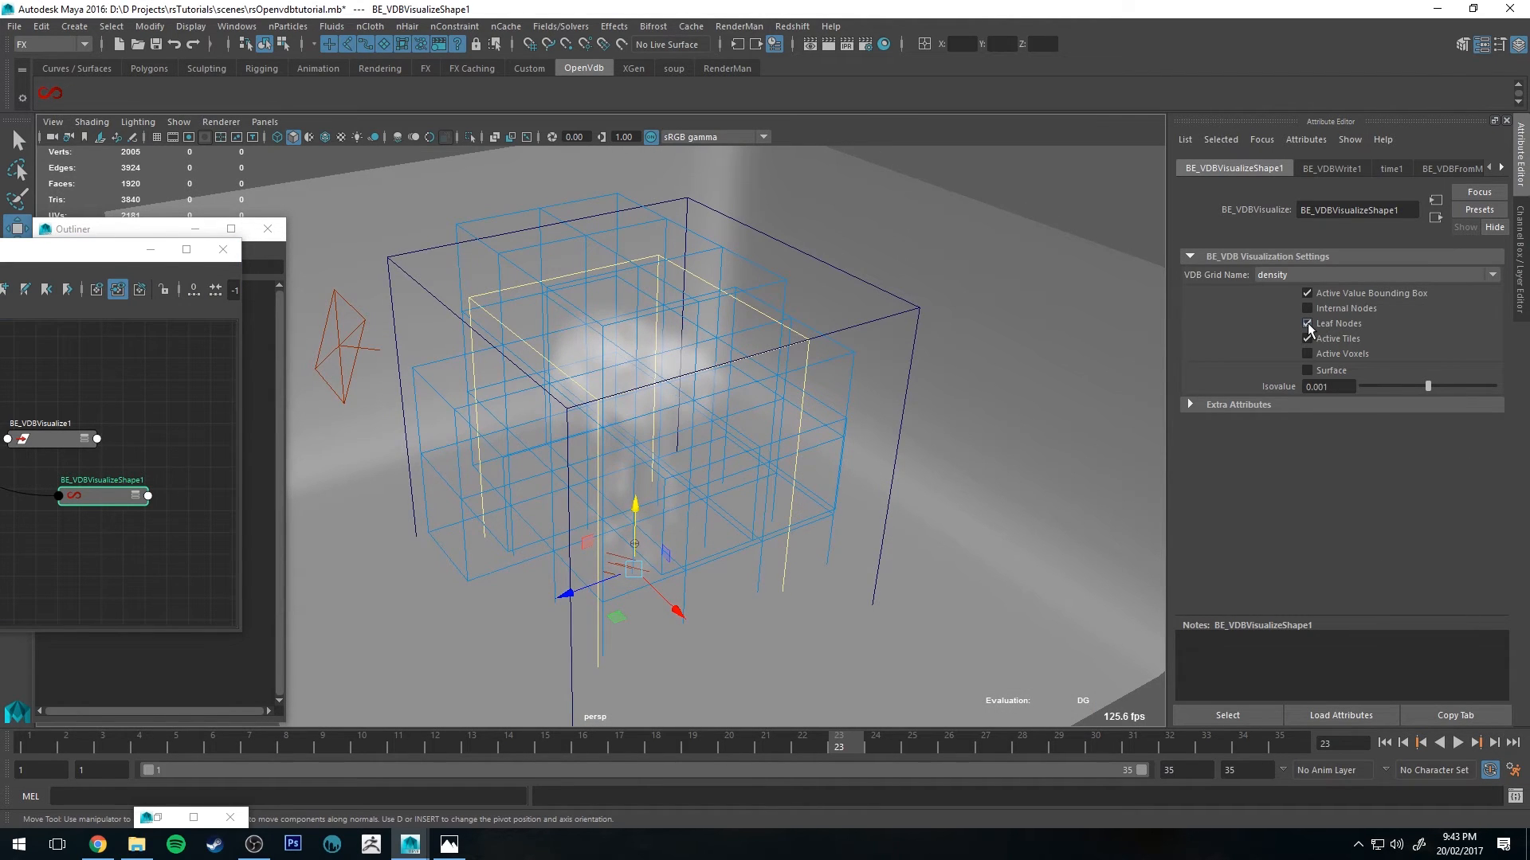
{"action": "left_click", "coordinate": [1308, 323]}
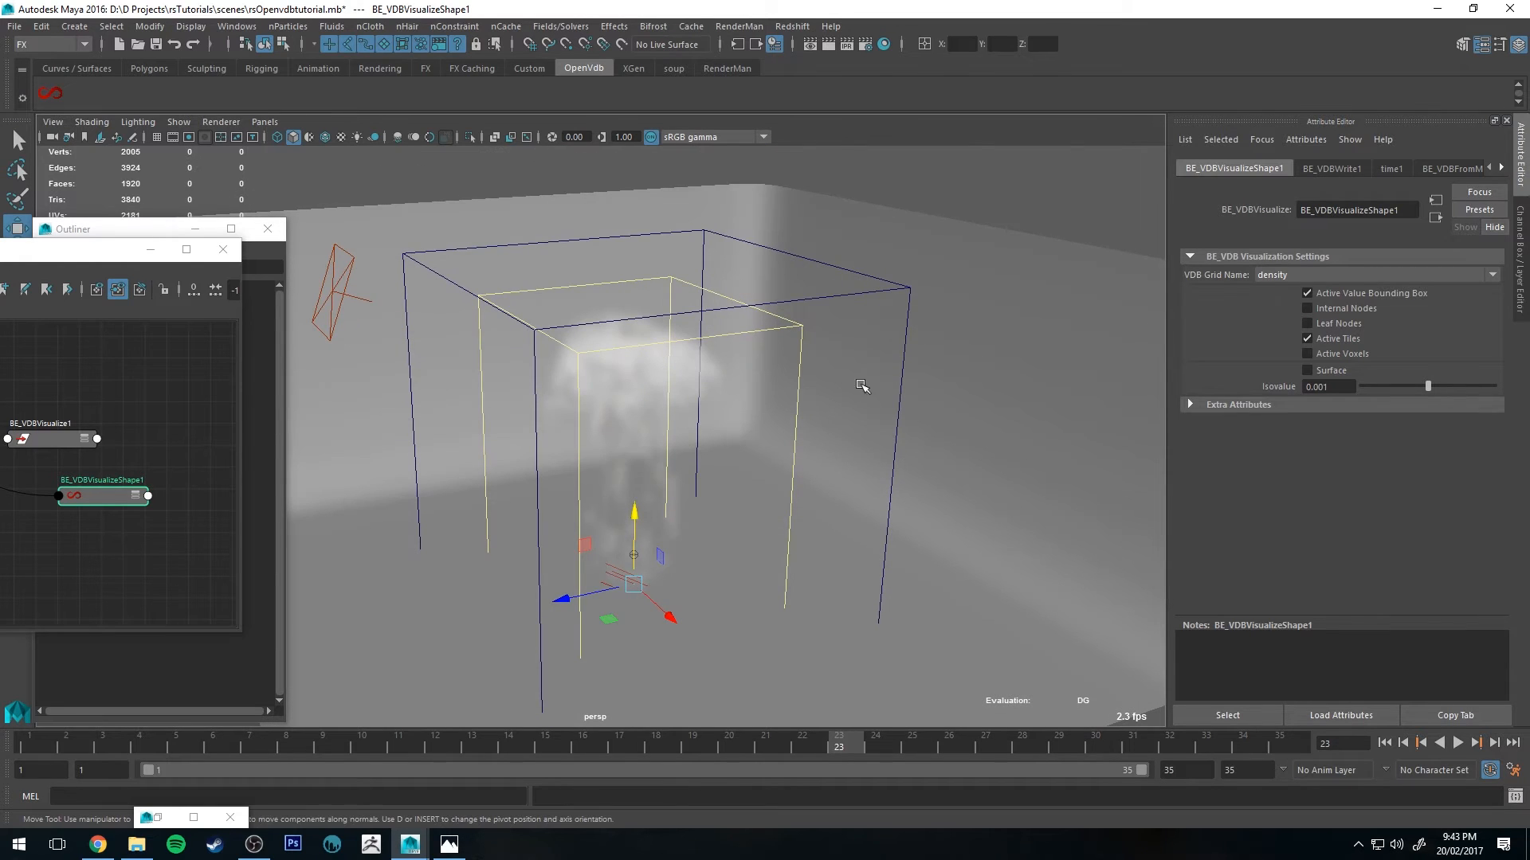
{"action": "left_click_drag", "start_coordinate": [718, 368], "coordinate": [686, 379], "text": "alt"}
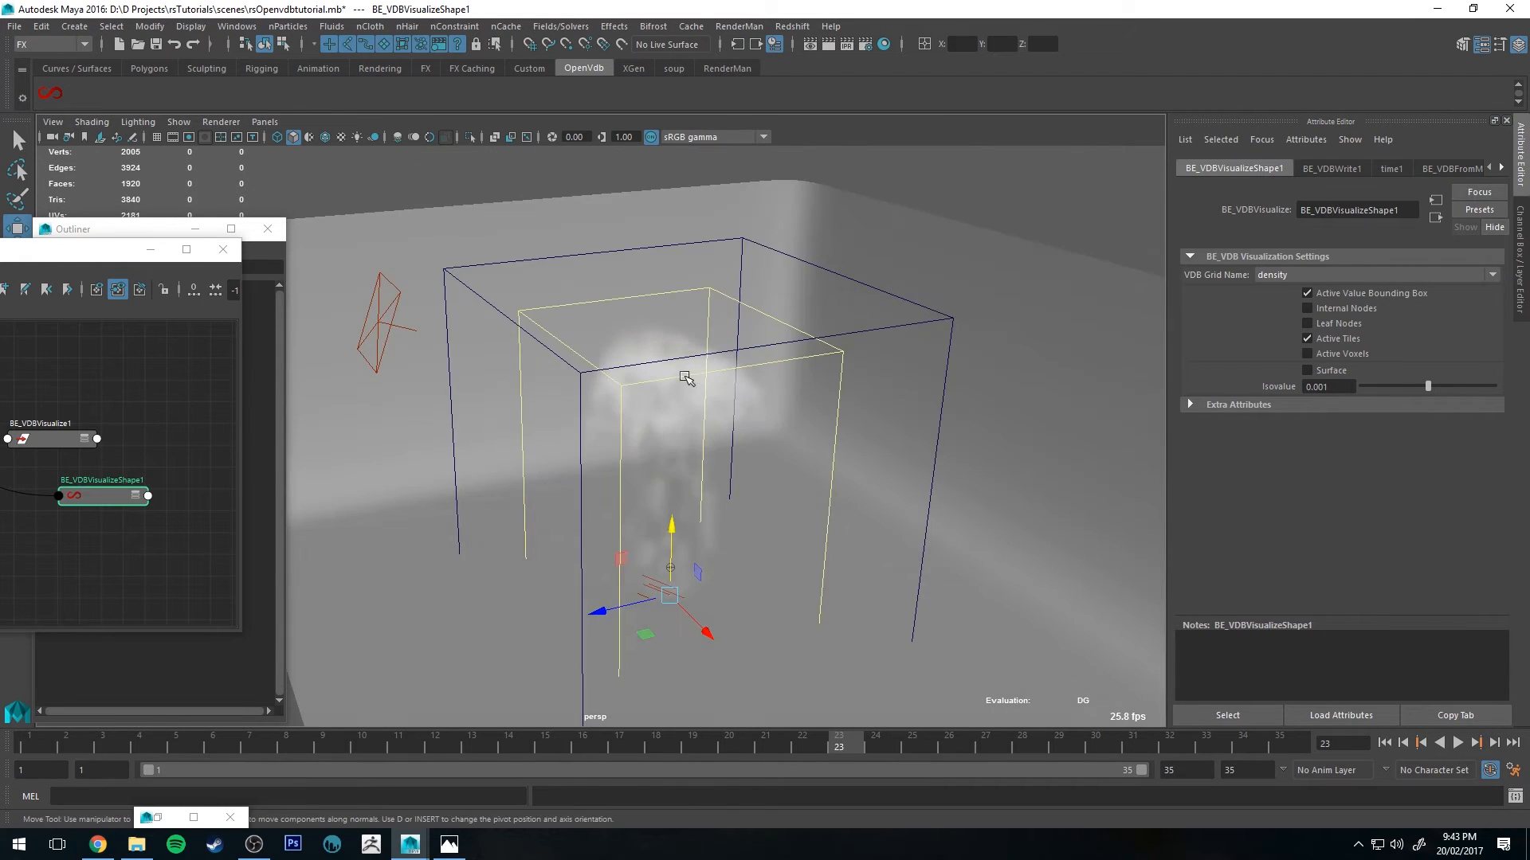
{"action": "left_click", "coordinate": [1307, 371]}
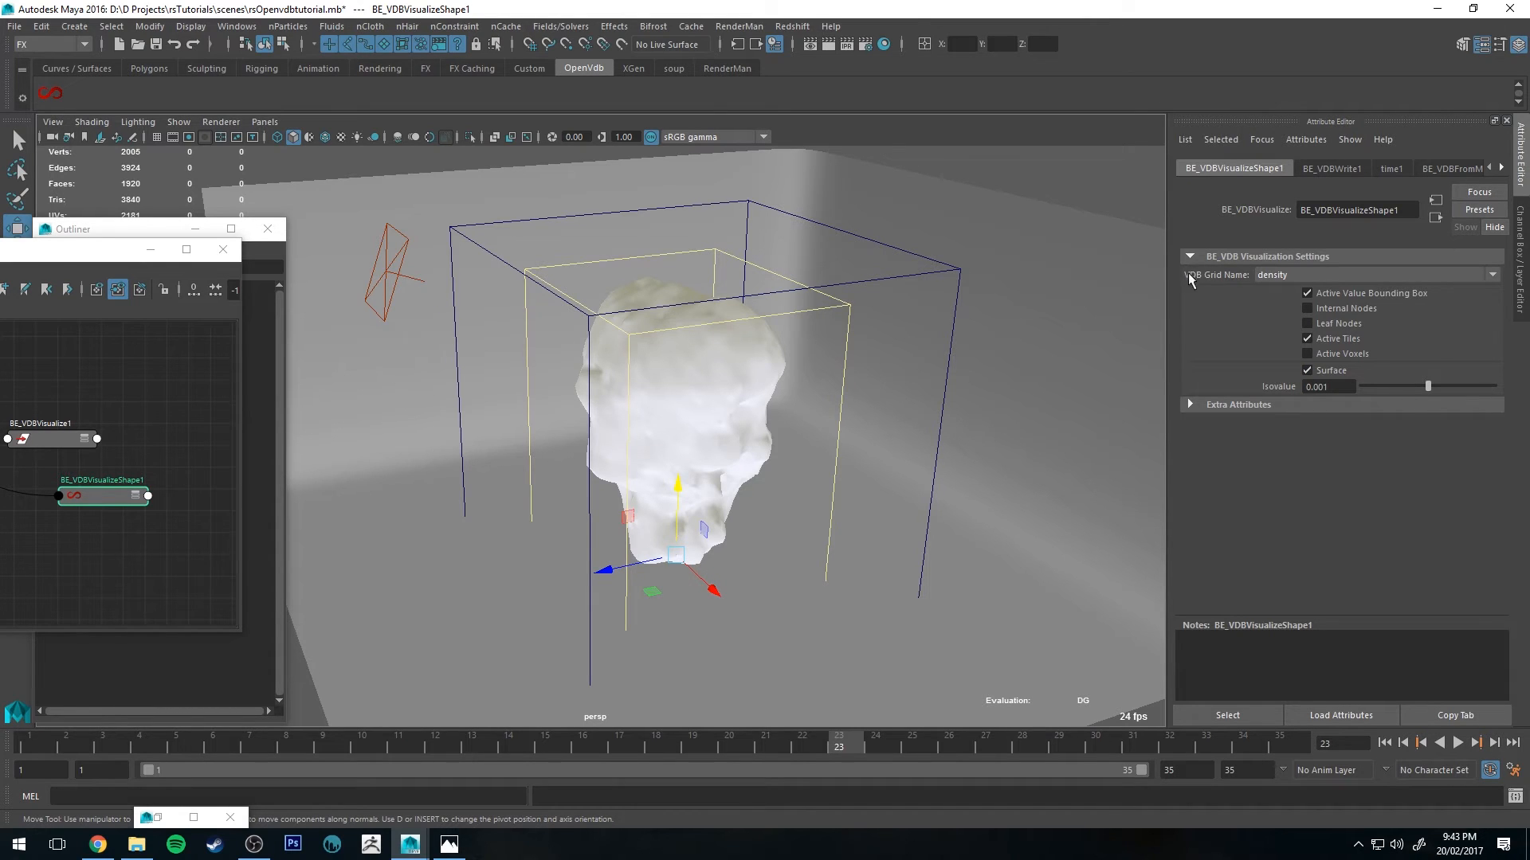
Step: Switch the visualized grid to fuel and scrub the timeline to inspect it
{"action": "left_click", "coordinate": [1293, 277]}
{"action": "left_click", "coordinate": [1217, 309]}
{"action": "left_click", "coordinate": [1302, 278]}
{"action": "left_click", "coordinate": [1299, 275]}
{"action": "left_click_drag", "start_coordinate": [759, 471], "coordinate": [1096, 351], "text": "alt"}
{"action": "left_click", "coordinate": [1292, 274]}
{"action": "left_click", "coordinate": [1231, 343]}
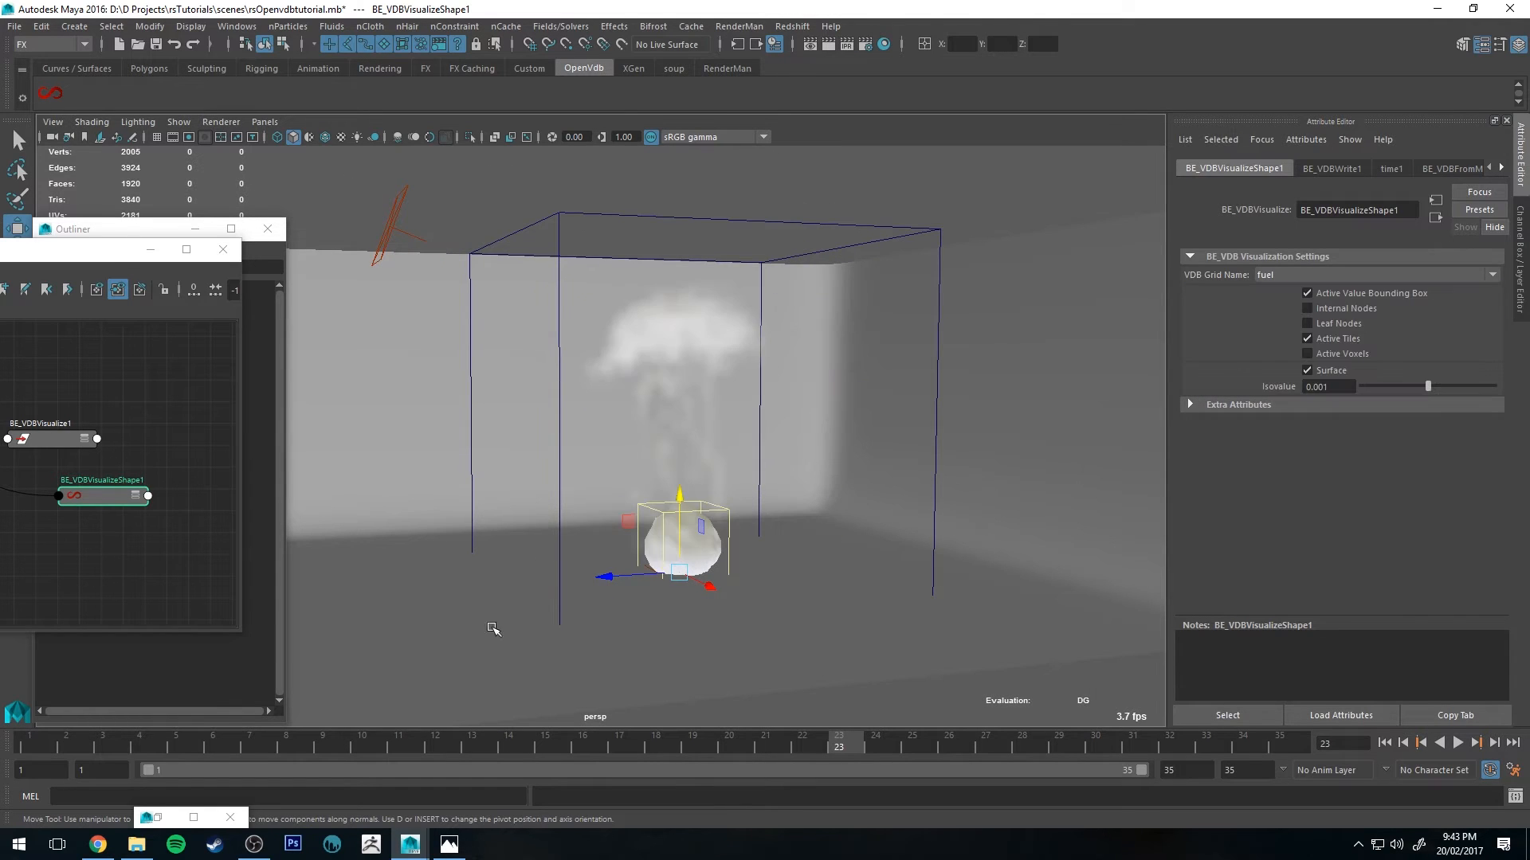
{"action": "left_click_drag", "start_coordinate": [34, 747], "coordinate": [1175, 745]}
{"action": "left_click", "coordinate": [29, 745]}
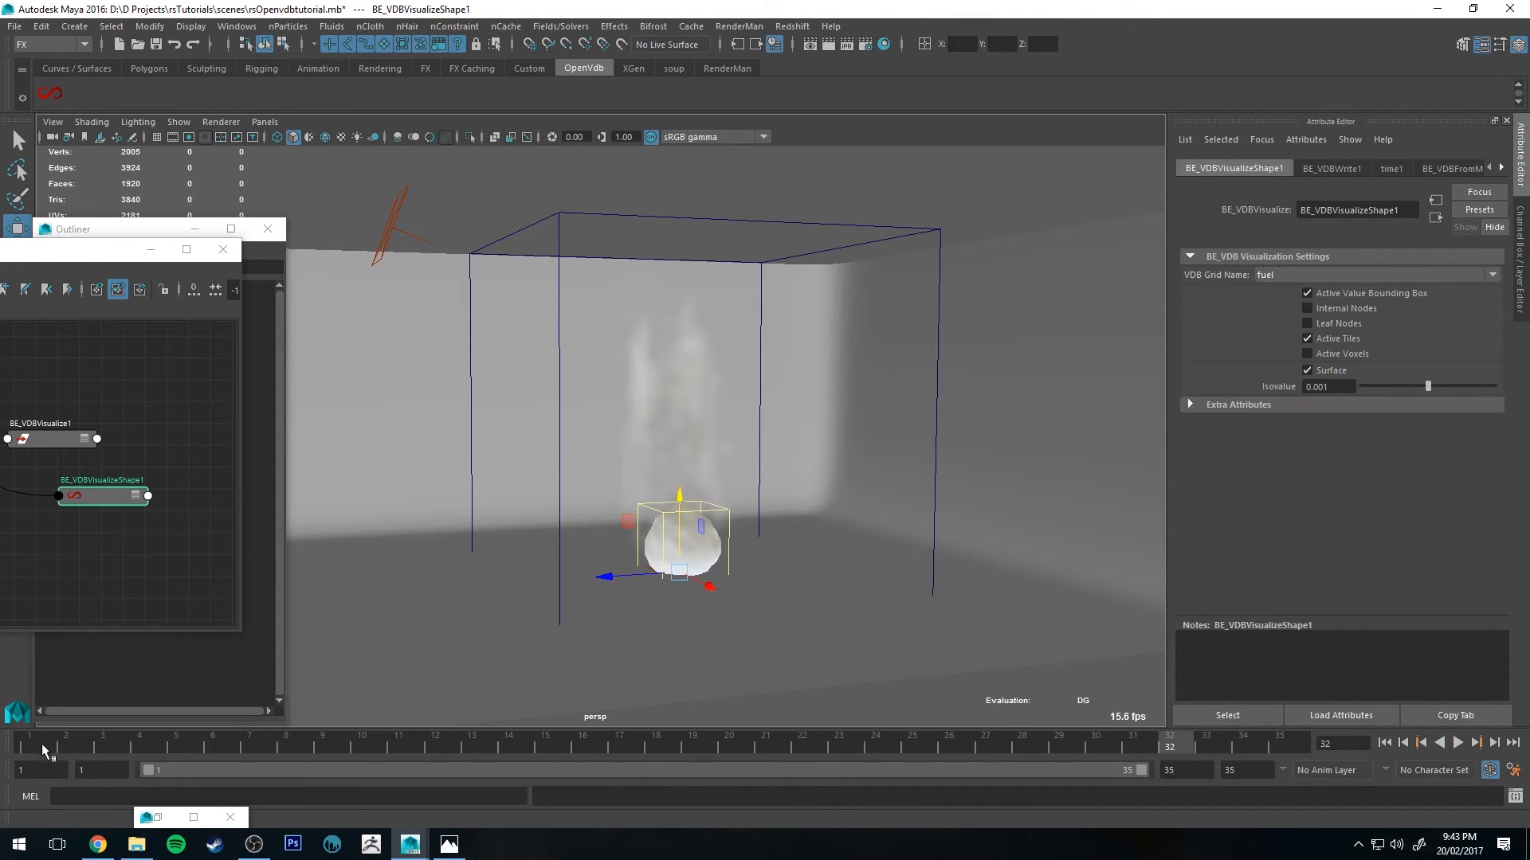
Step: Switch the visualized grid back to density and briefly play the animation
{"action": "left_click", "coordinate": [1343, 278]}
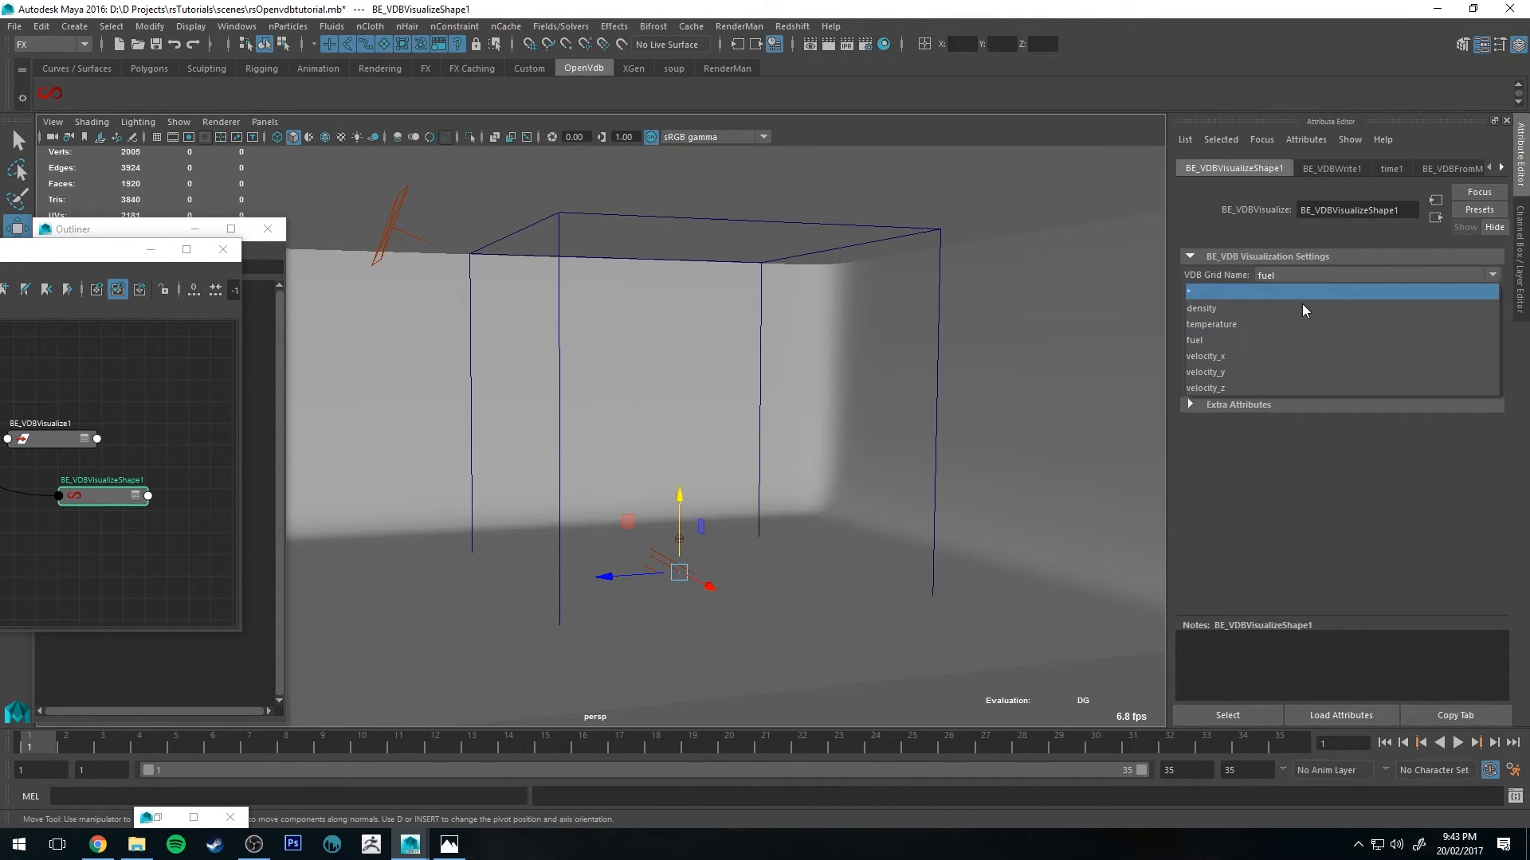
{"action": "left_click", "coordinate": [1257, 314]}
{"action": "key", "text": "alt+v"}
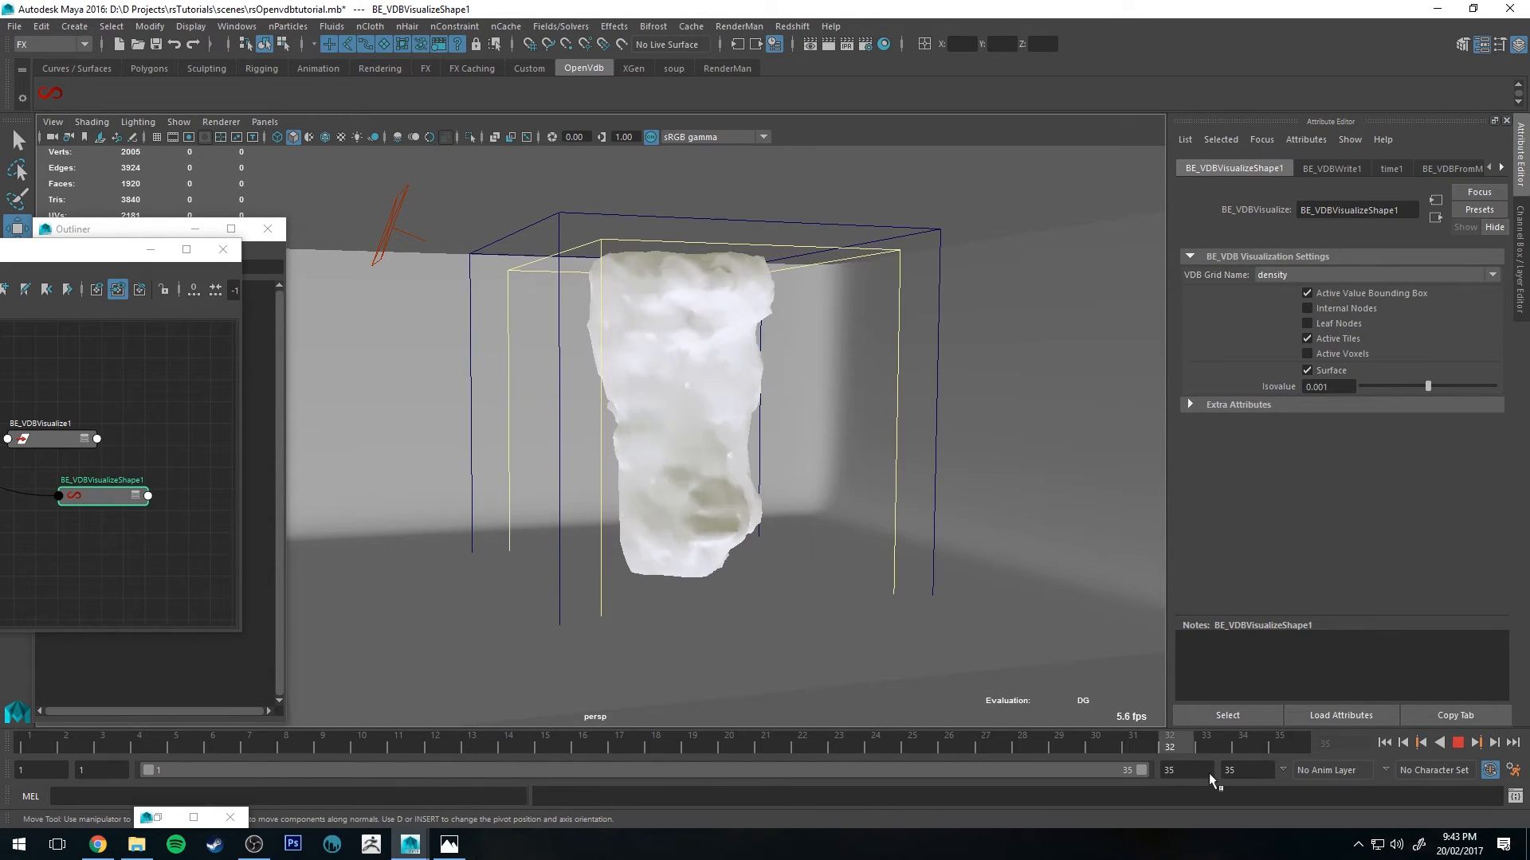
{"action": "key", "text": "Escape"}
Step: Minimize the Node Editor, return to frame 1 and play back the VDB sequence
{"action": "left_click_drag", "start_coordinate": [632, 284], "coordinate": [659, 333], "text": "alt"}
{"action": "left_click_drag", "start_coordinate": [7, 255], "coordinate": [436, 258]}
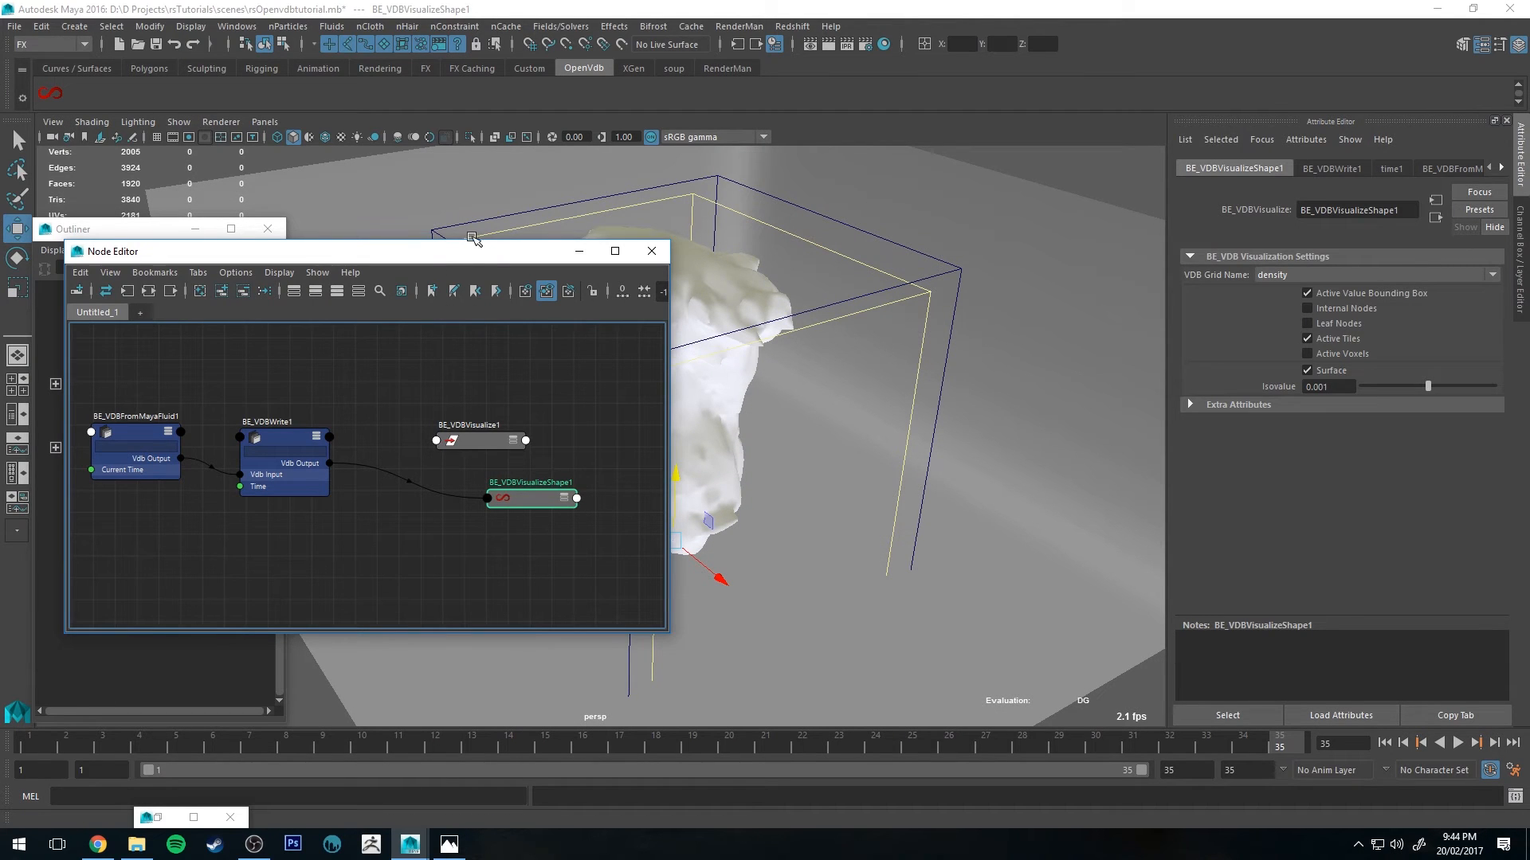
{"action": "left_click", "coordinate": [579, 251]}
{"action": "left_click", "coordinate": [41, 742]}
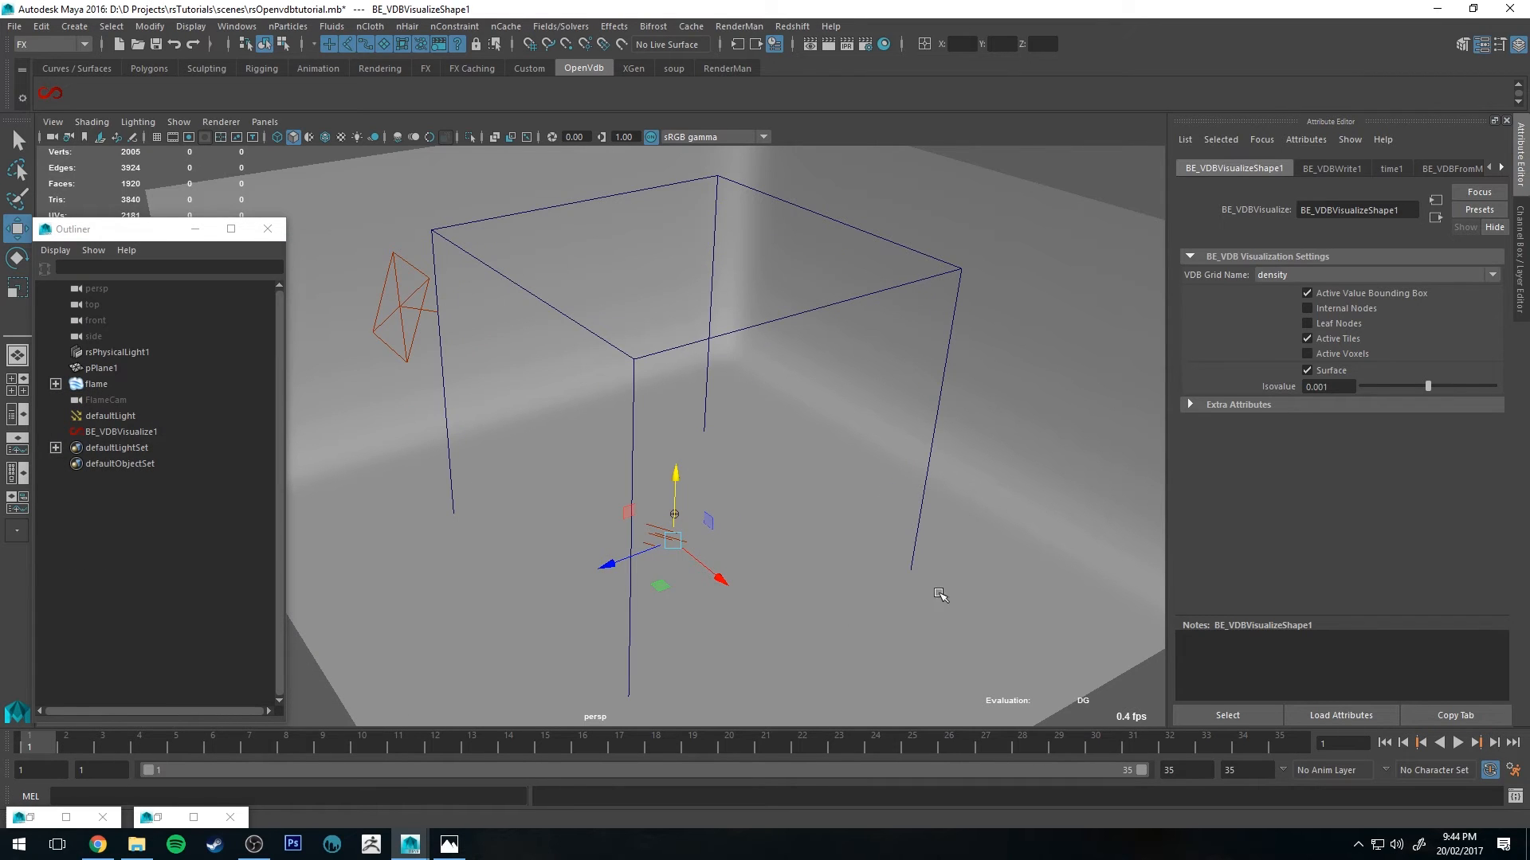
{"action": "left_click_drag", "start_coordinate": [941, 595], "coordinate": [732, 461], "text": "alt"}
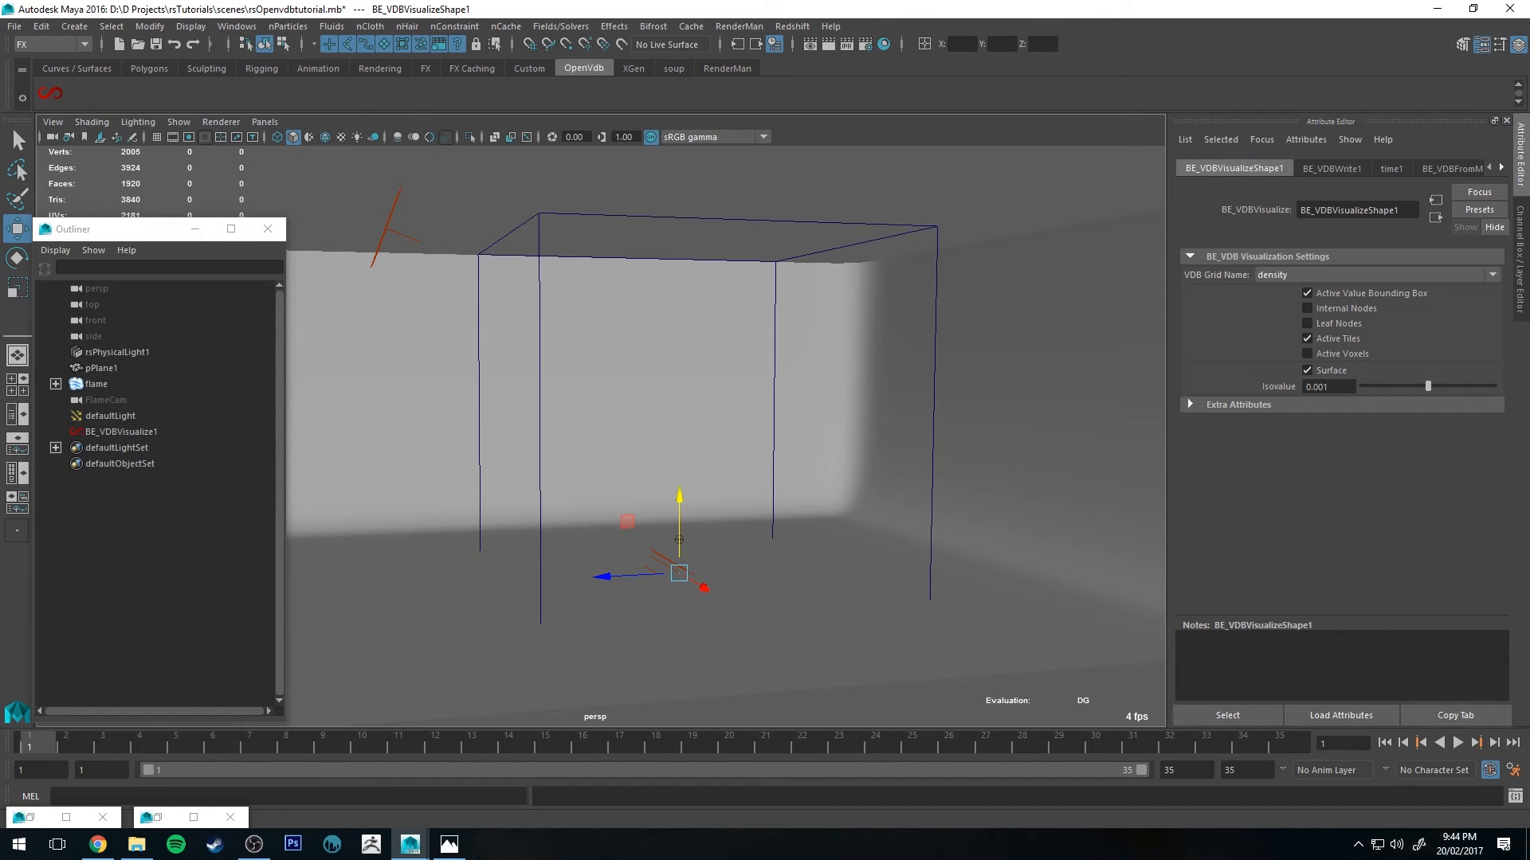
{"action": "left_click", "coordinate": [1458, 742]}
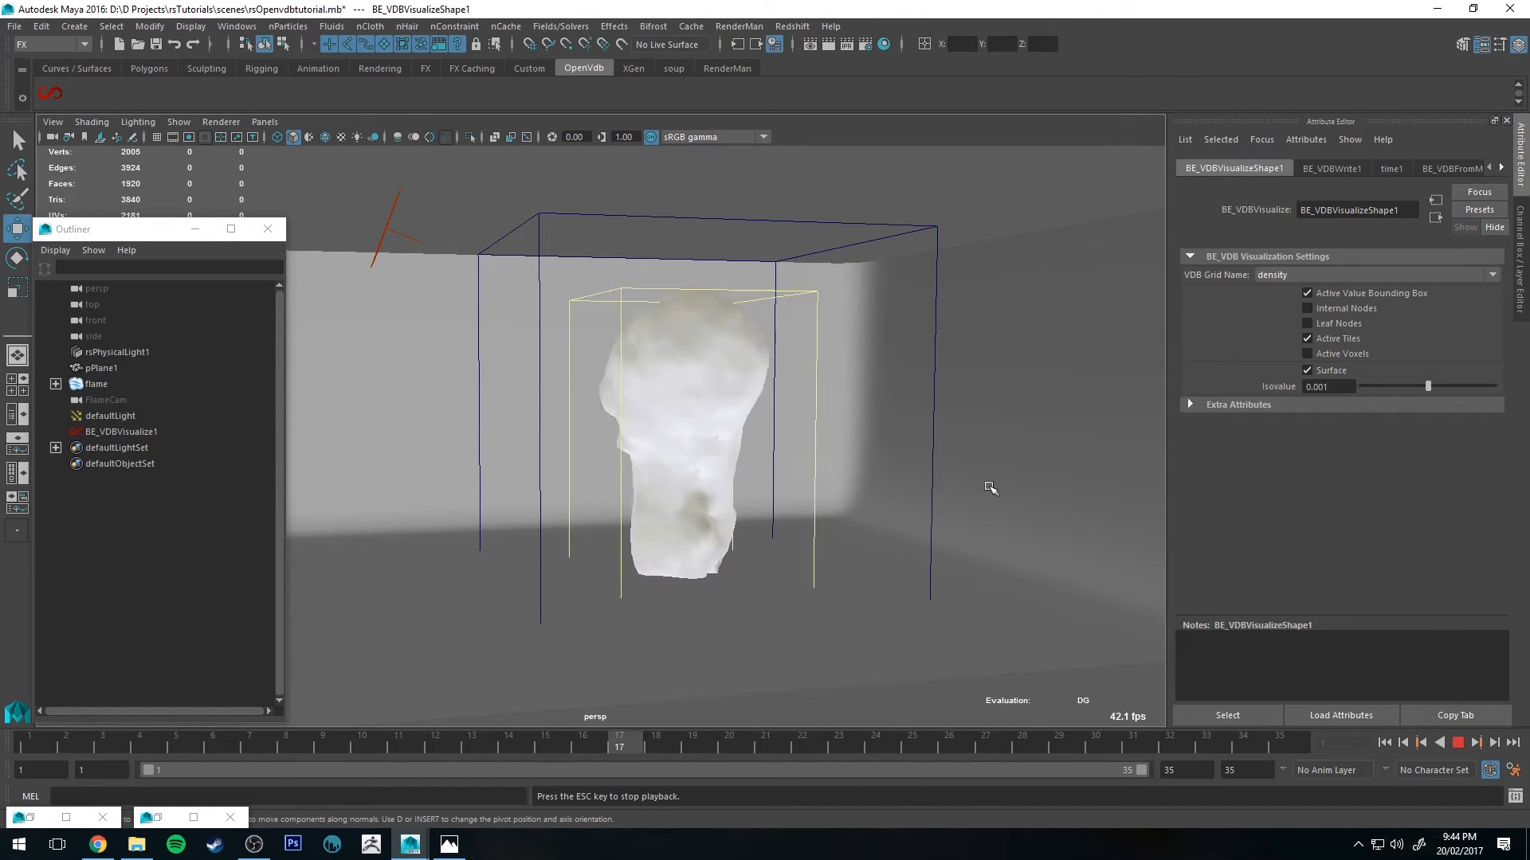
Step: Stop playback and browse the exported flame VDB files in the VDBFLame1 assets folder
{"action": "key", "text": "Escape"}
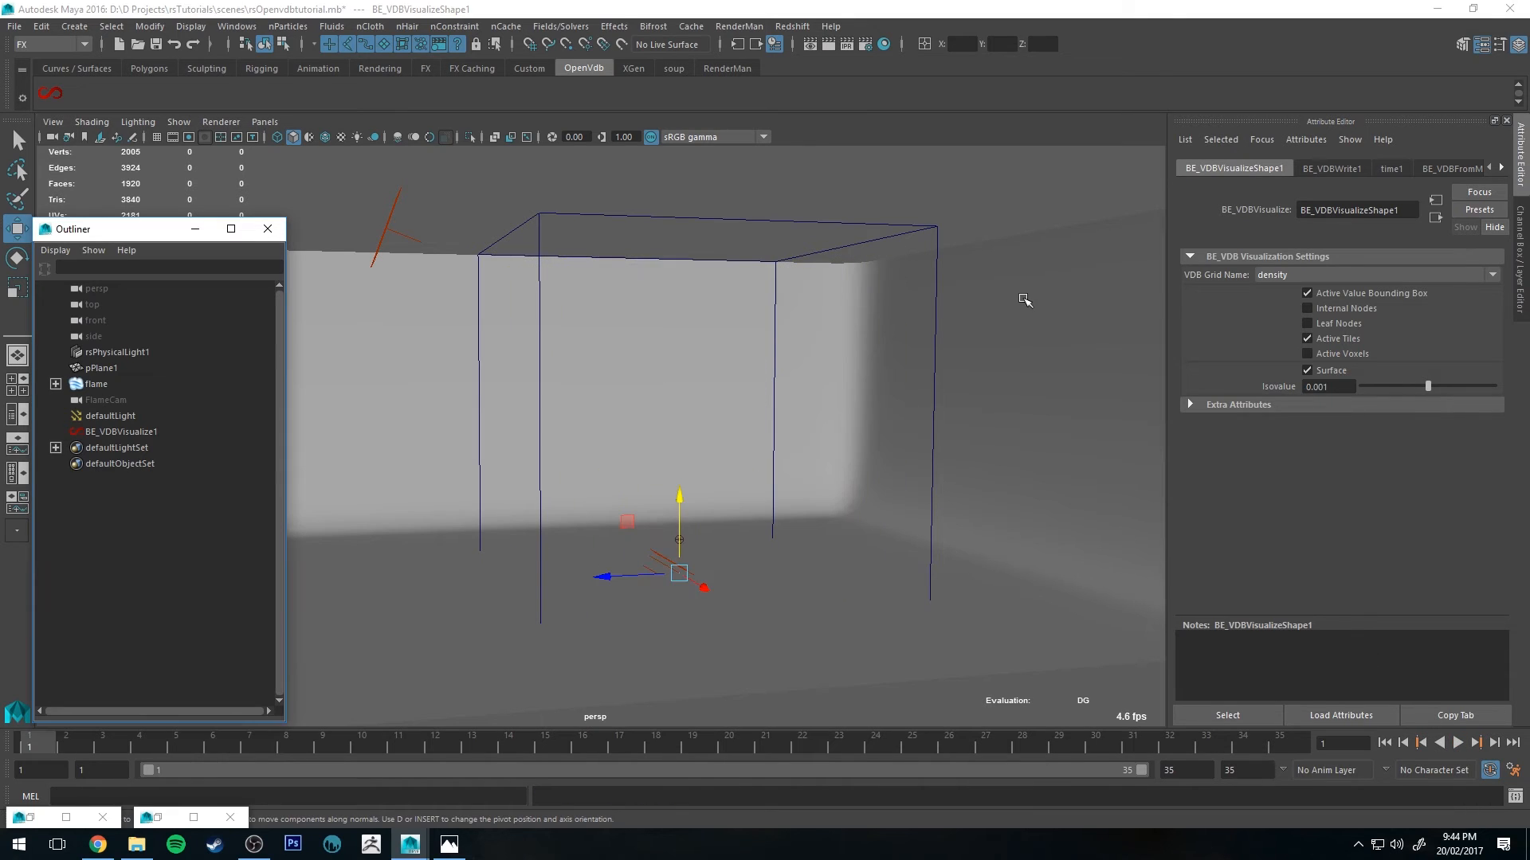
{"action": "left_click", "coordinate": [137, 843]}
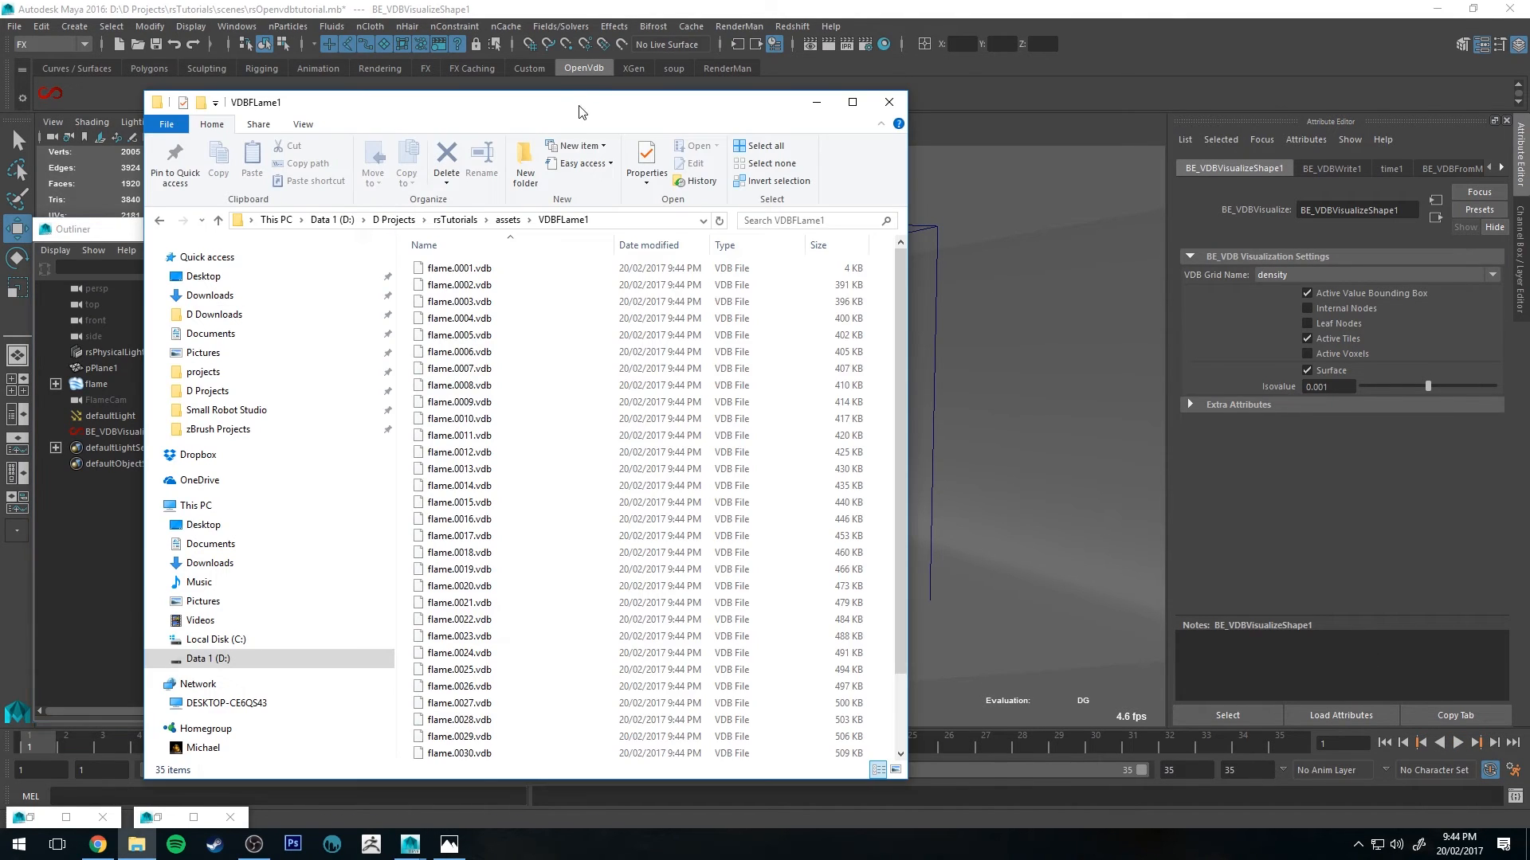
{"action": "left_click_drag", "start_coordinate": [580, 112], "coordinate": [631, 108]}
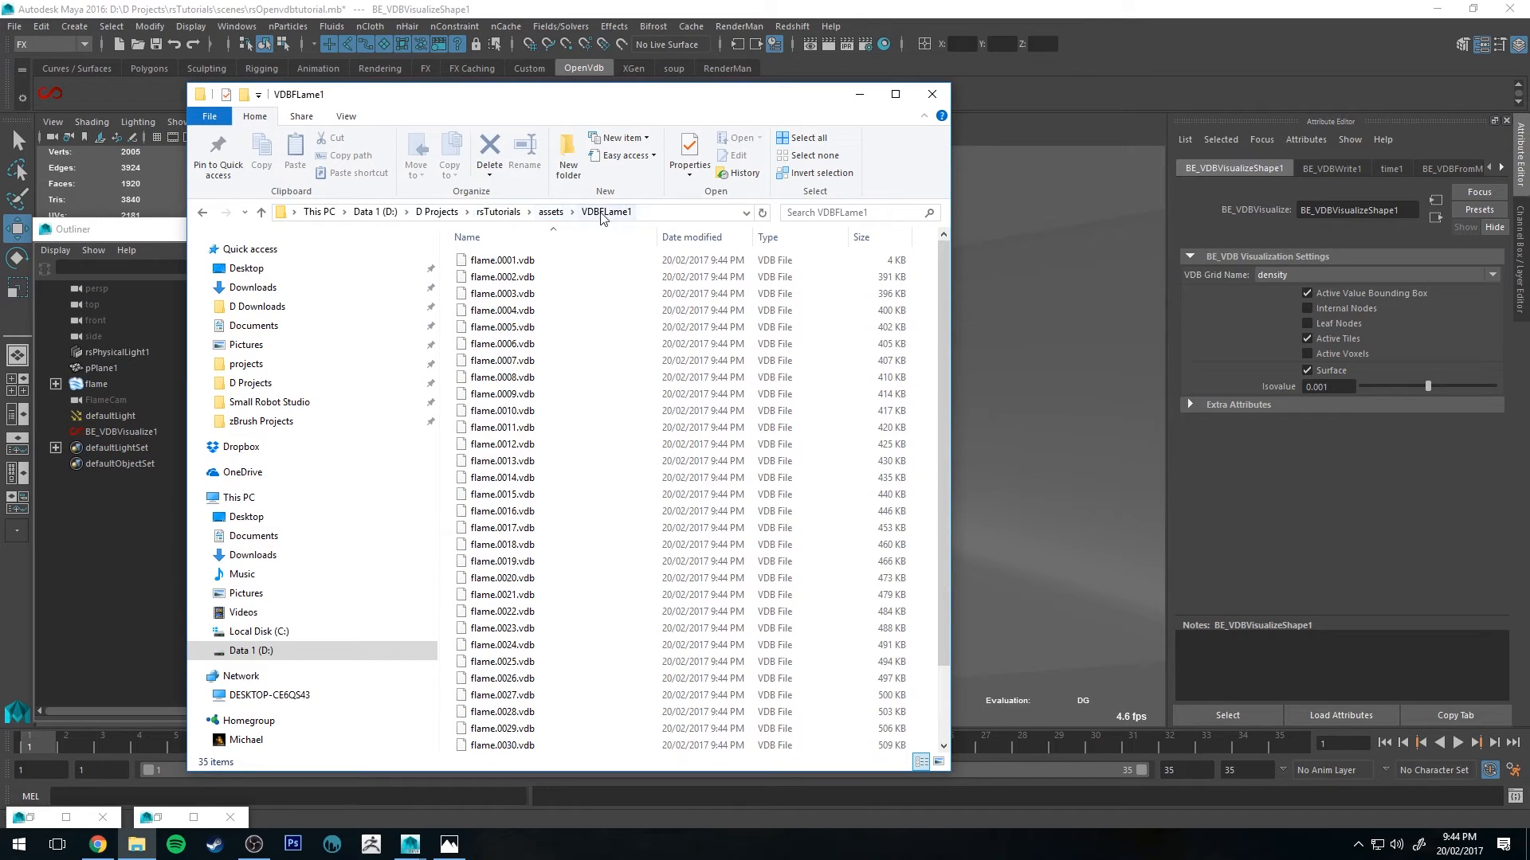
{"action": "scroll", "coordinate": [509, 382], "scroll_direction": "down", "scroll_amount": 2}
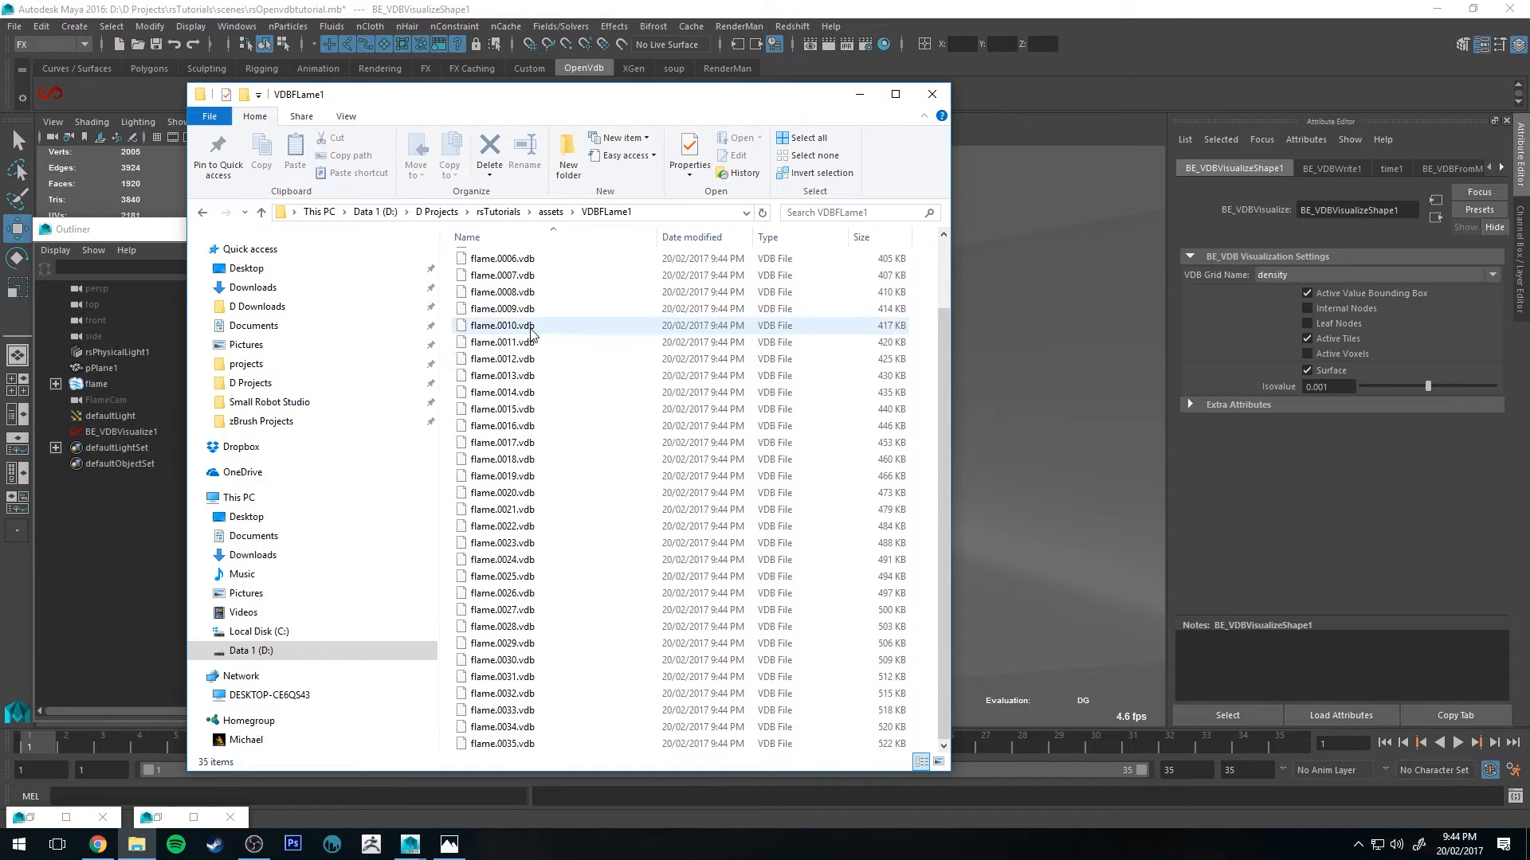
{"action": "left_click", "coordinate": [859, 95]}
Step: Delete the flame fluid, the flame camera, the default light and the VDB visualize node from the scene
{"action": "left_click", "coordinate": [128, 433]}
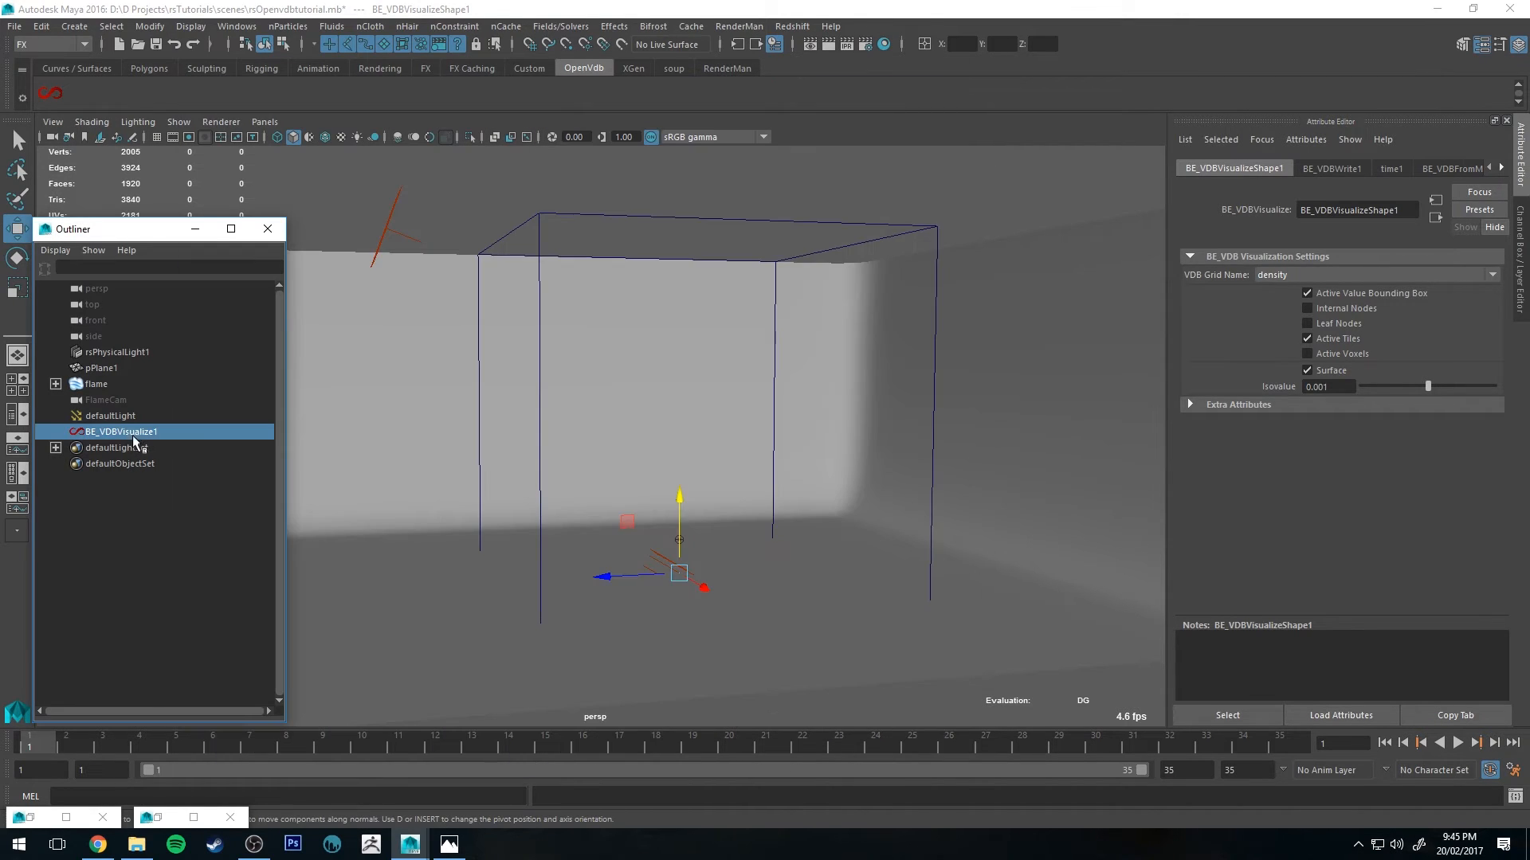
{"action": "left_click_drag", "start_coordinate": [521, 195], "coordinate": [535, 340], "text": "alt"}
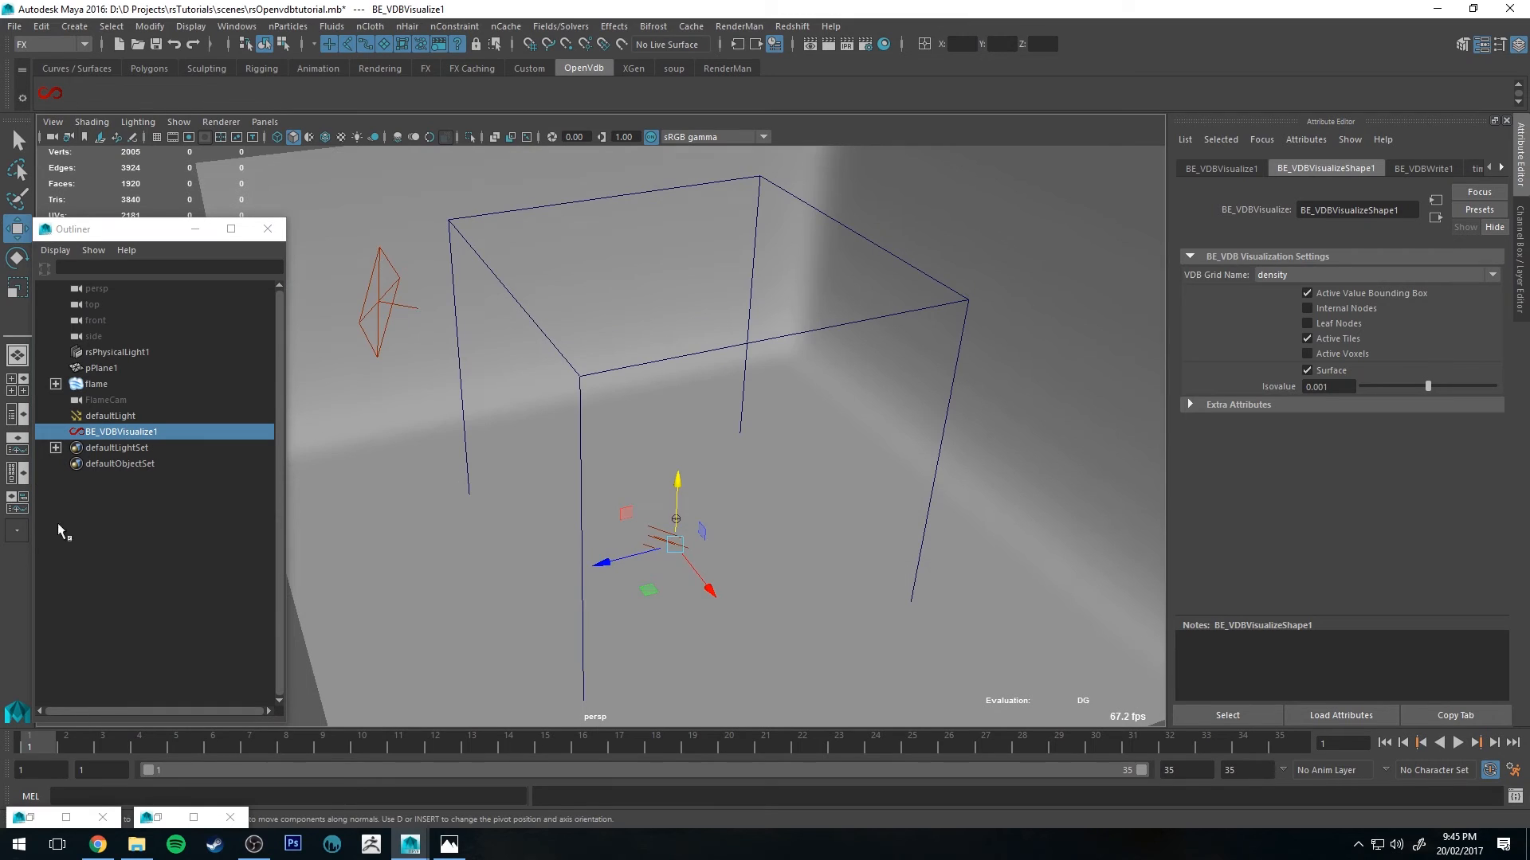
{"action": "left_click_drag", "start_coordinate": [55, 739], "coordinate": [295, 753]}
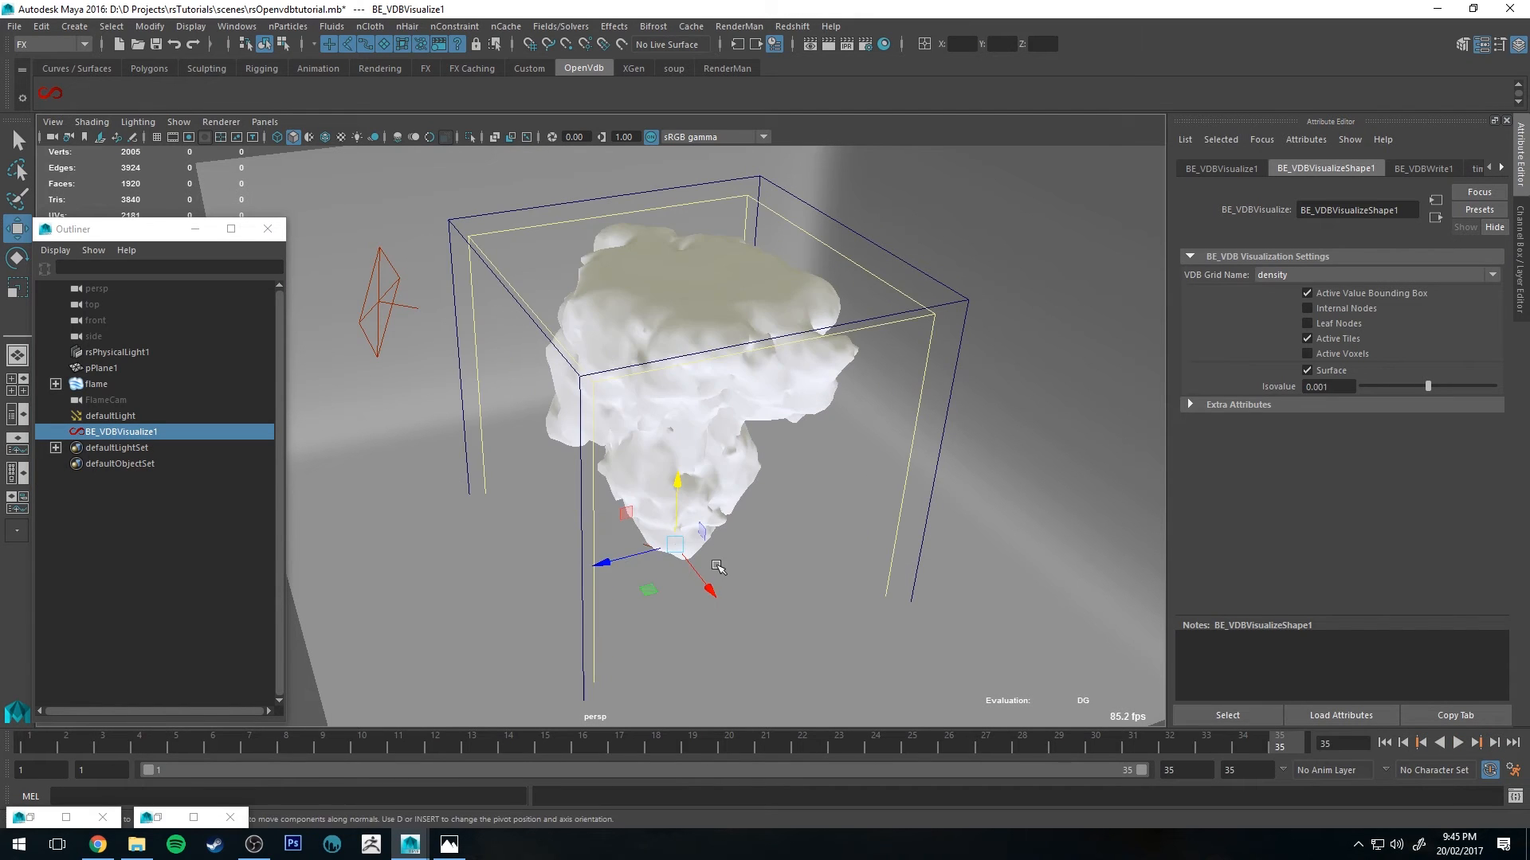
{"action": "left_click_drag", "start_coordinate": [719, 567], "coordinate": [707, 525], "text": "alt"}
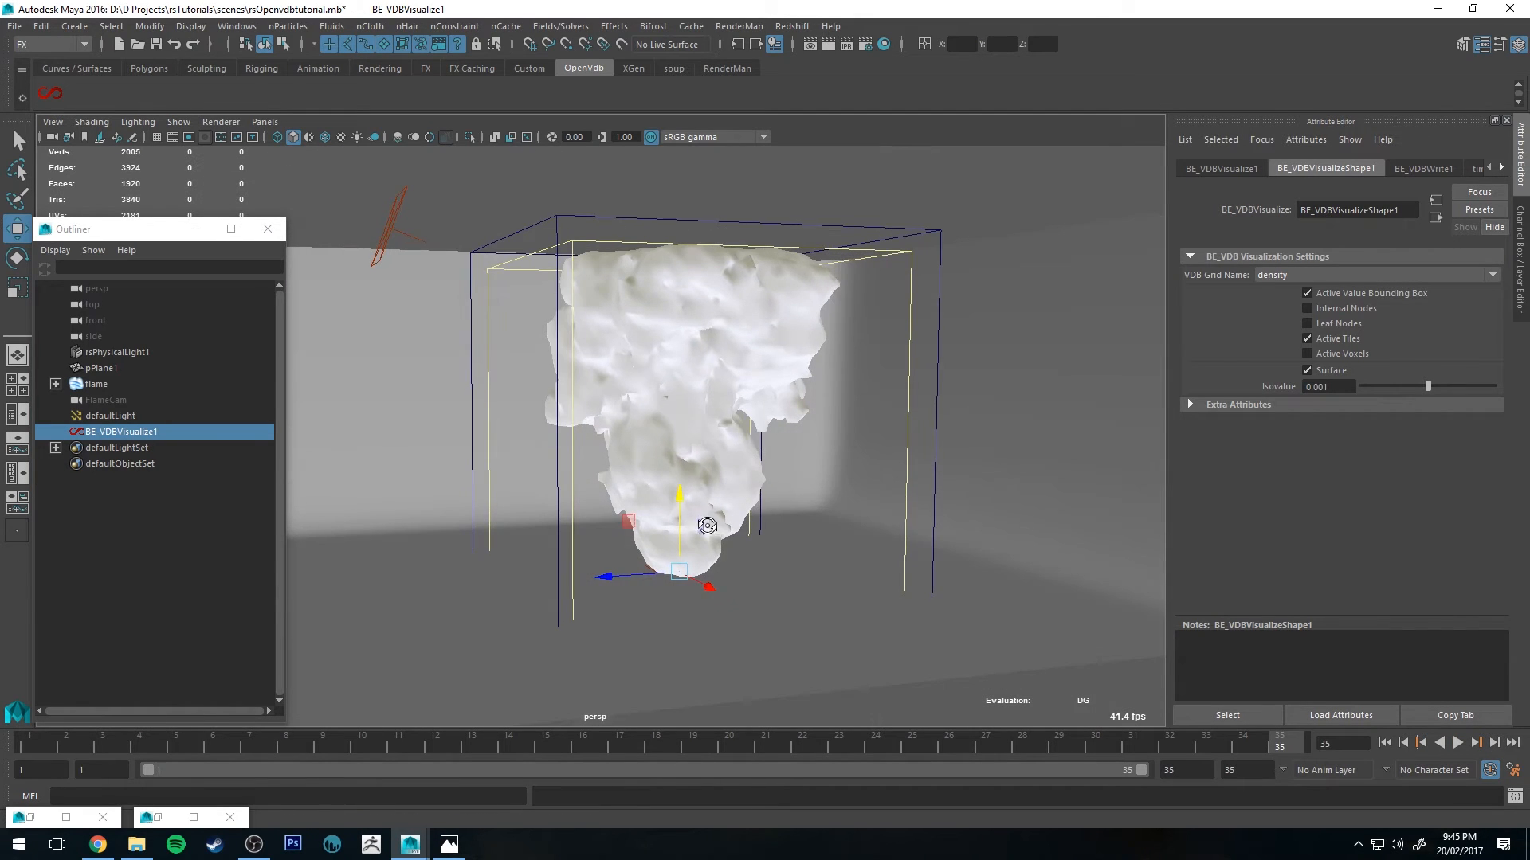
{"action": "left_click", "coordinate": [110, 415]}
{"action": "left_click", "coordinate": [119, 432]}
{"action": "left_click", "coordinate": [97, 384], "text": "shift"}
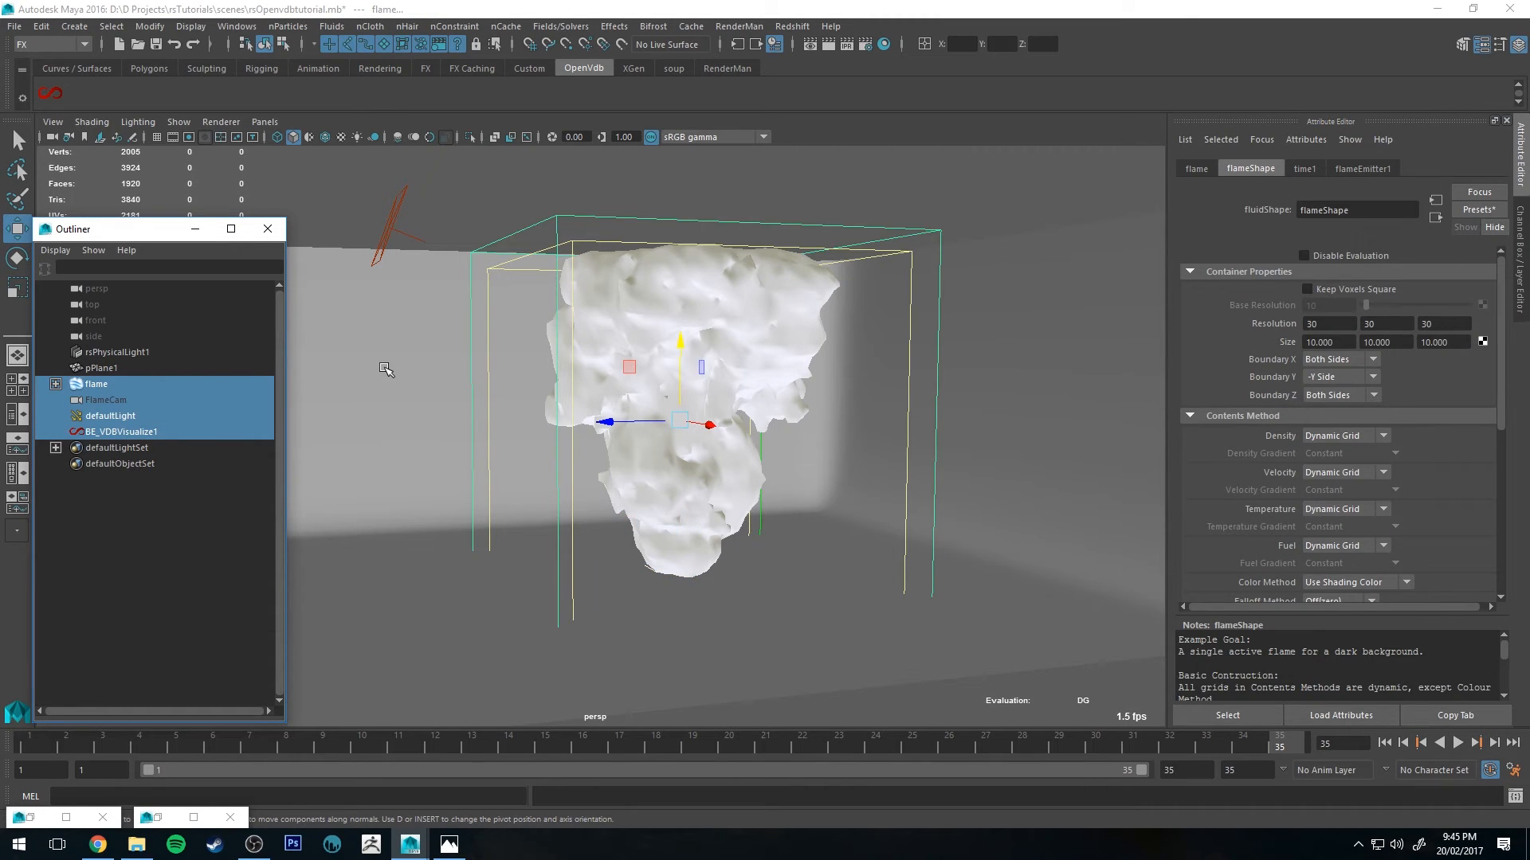
{"action": "key", "text": "Delete"}
Step: Create a Redshift volume shape with material
{"action": "scroll", "coordinate": [699, 365], "scroll_direction": "up", "scroll_amount": 10}
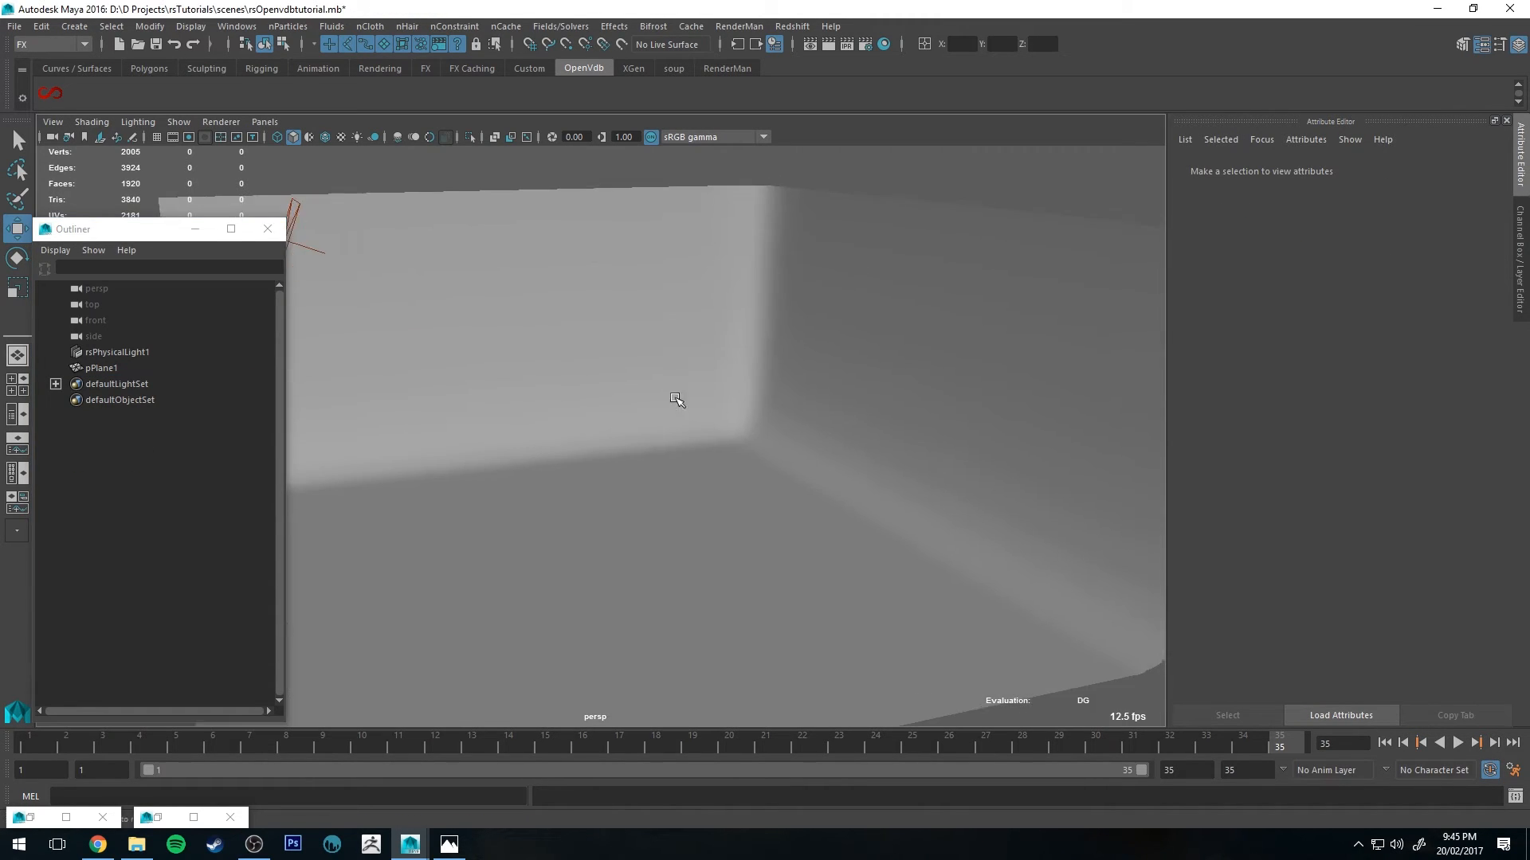
{"action": "middle_click_drag", "start_coordinate": [707, 414], "coordinate": [747, 421], "text": "alt"}
{"action": "left_click", "coordinate": [806, 27]}
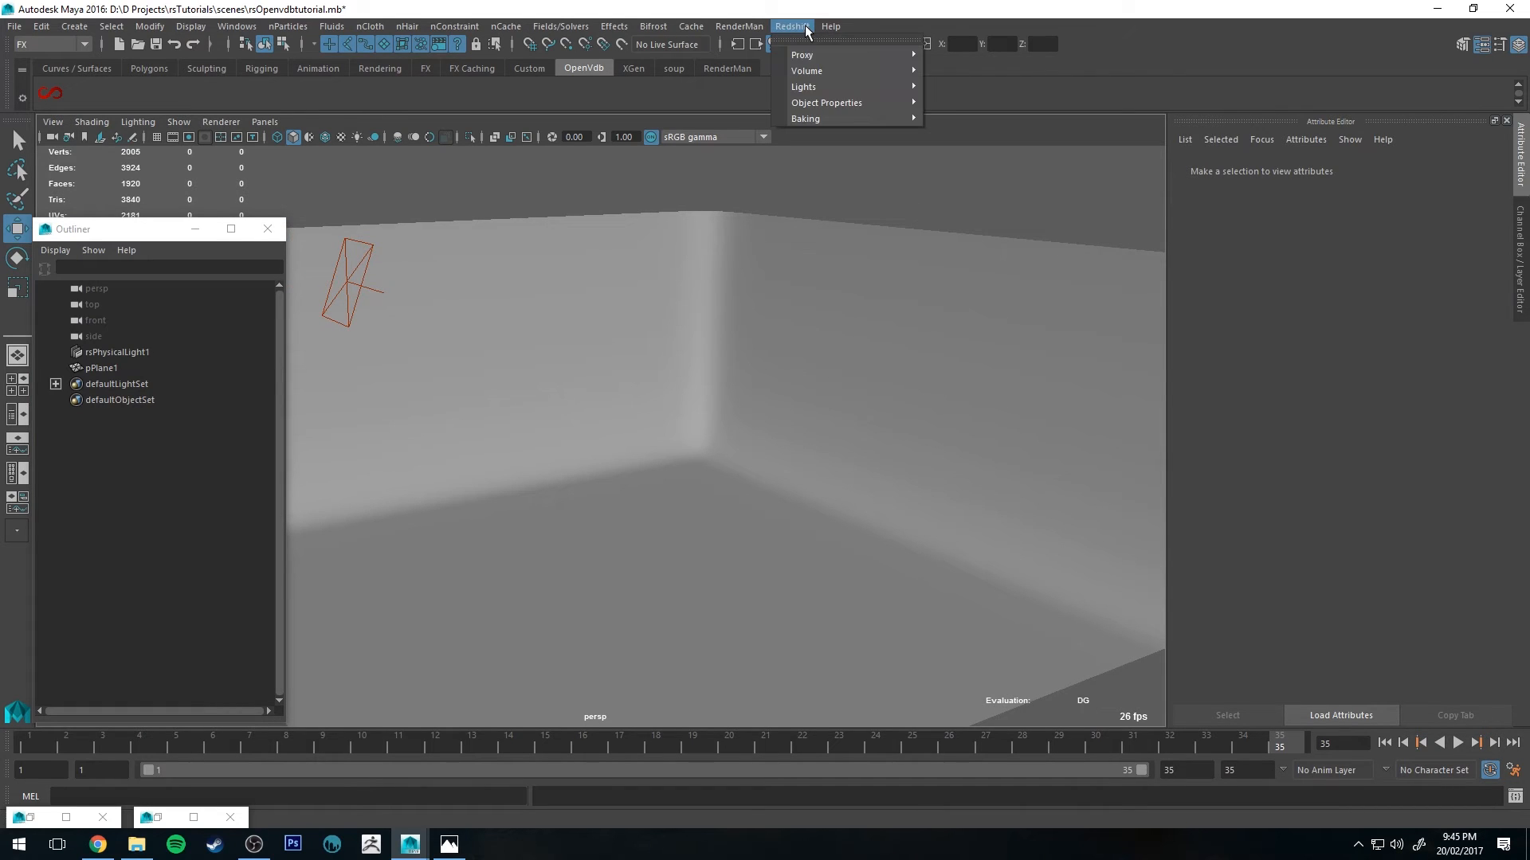
{"action": "mouse_move", "coordinate": [830, 101]}
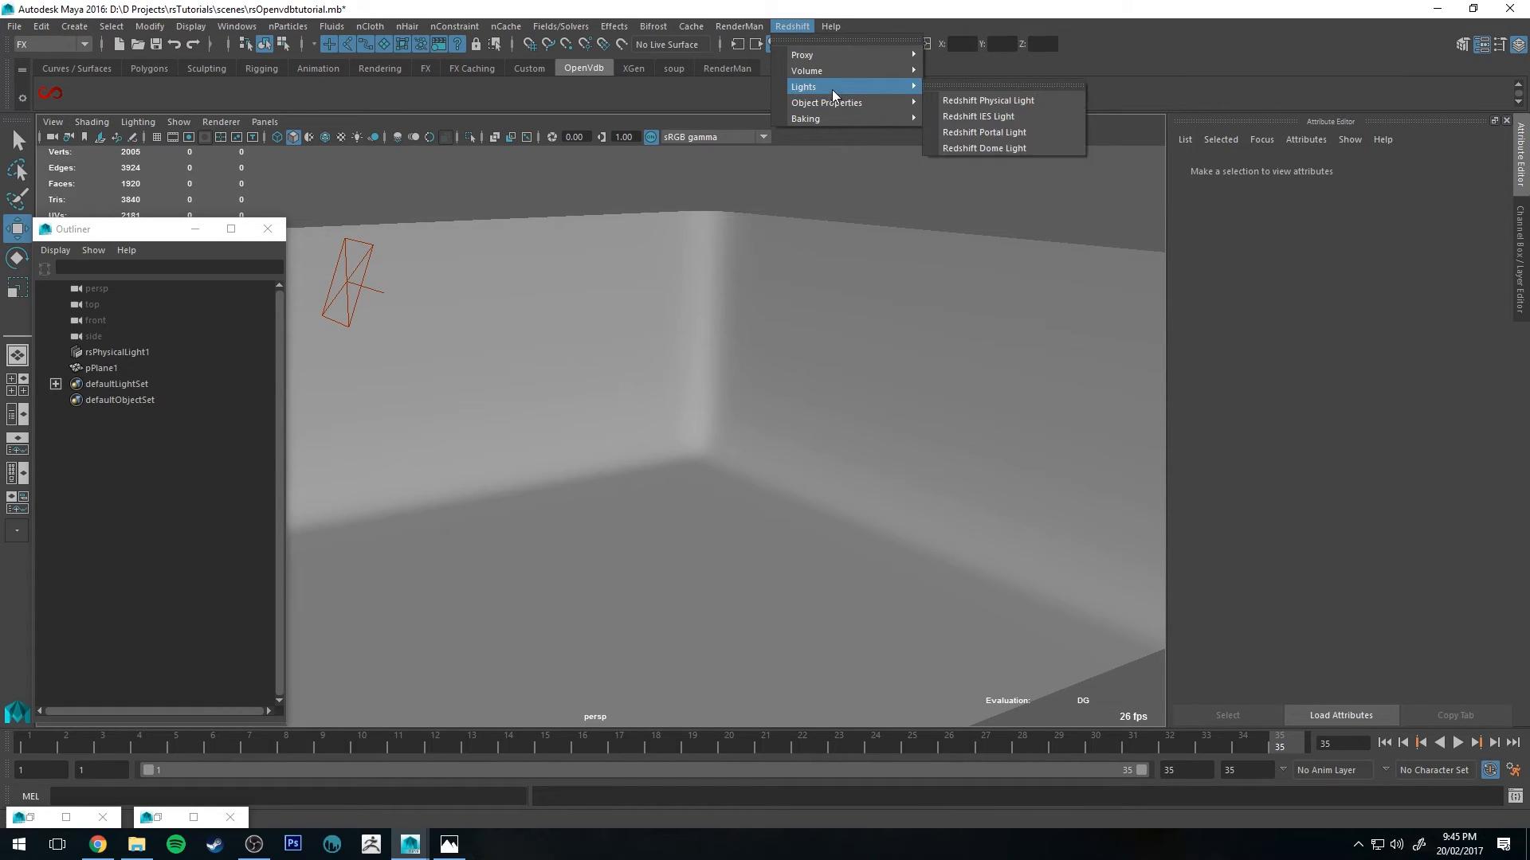
{"action": "mouse_move", "coordinate": [843, 70]}
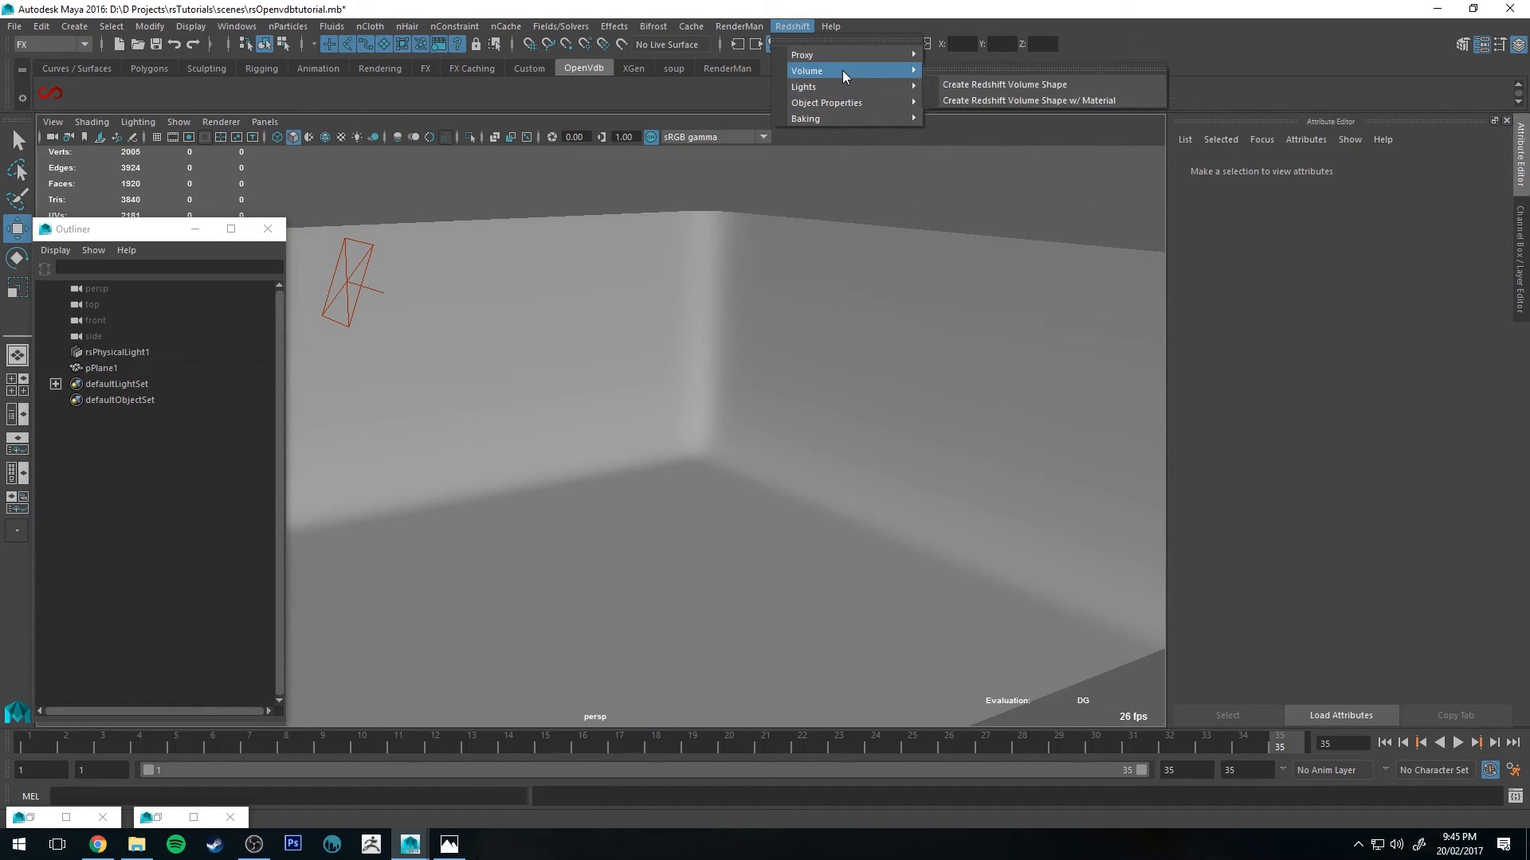
{"action": "left_click", "coordinate": [1011, 101]}
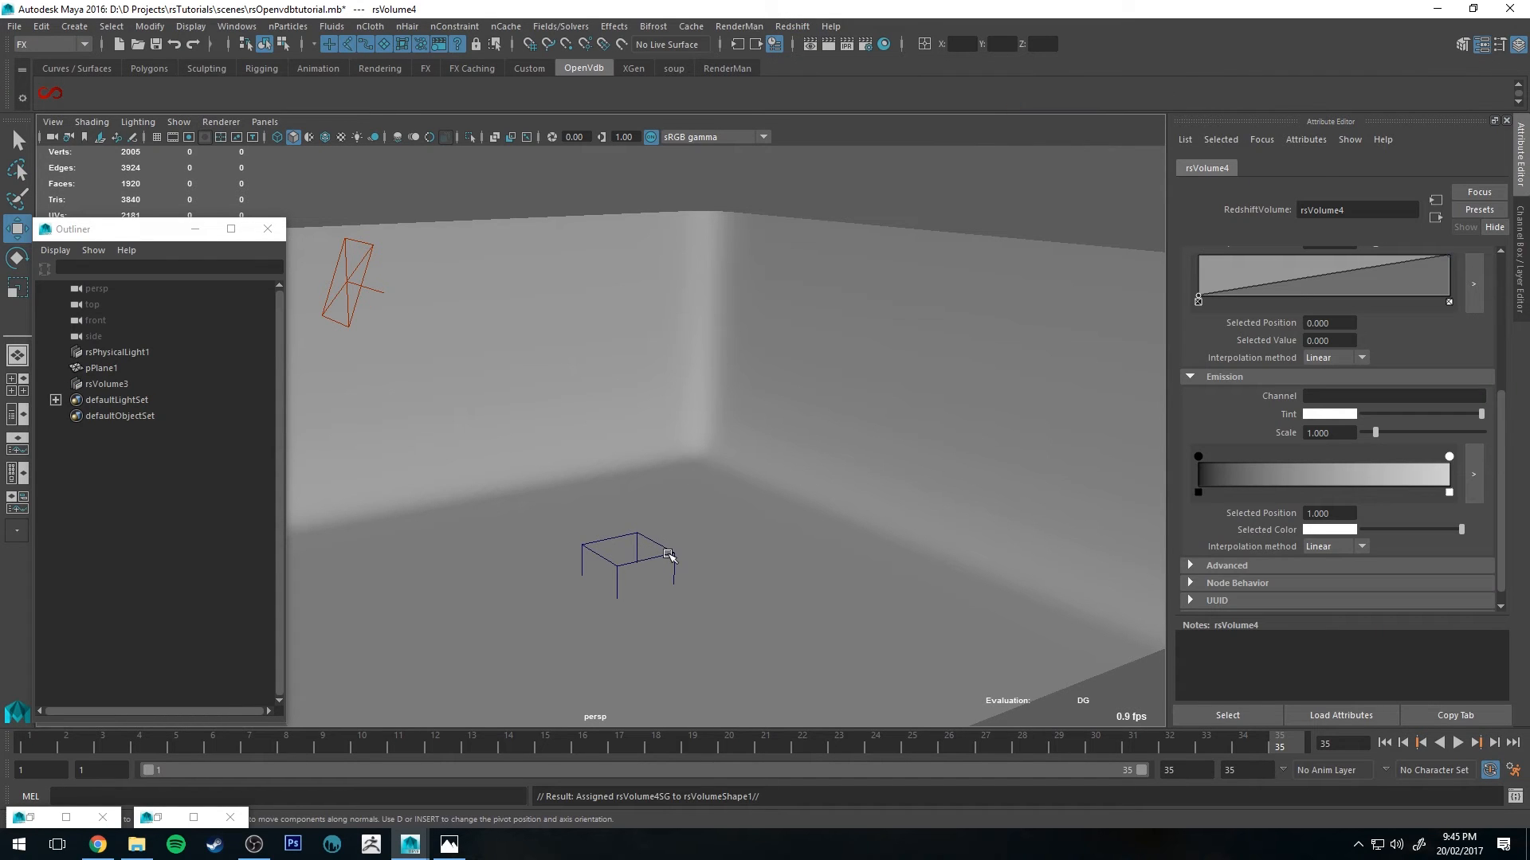
Step: Load flame.0001.vdb from the VDBFLame1 folder as the volume shape's filename
{"action": "left_click", "coordinate": [669, 555]}
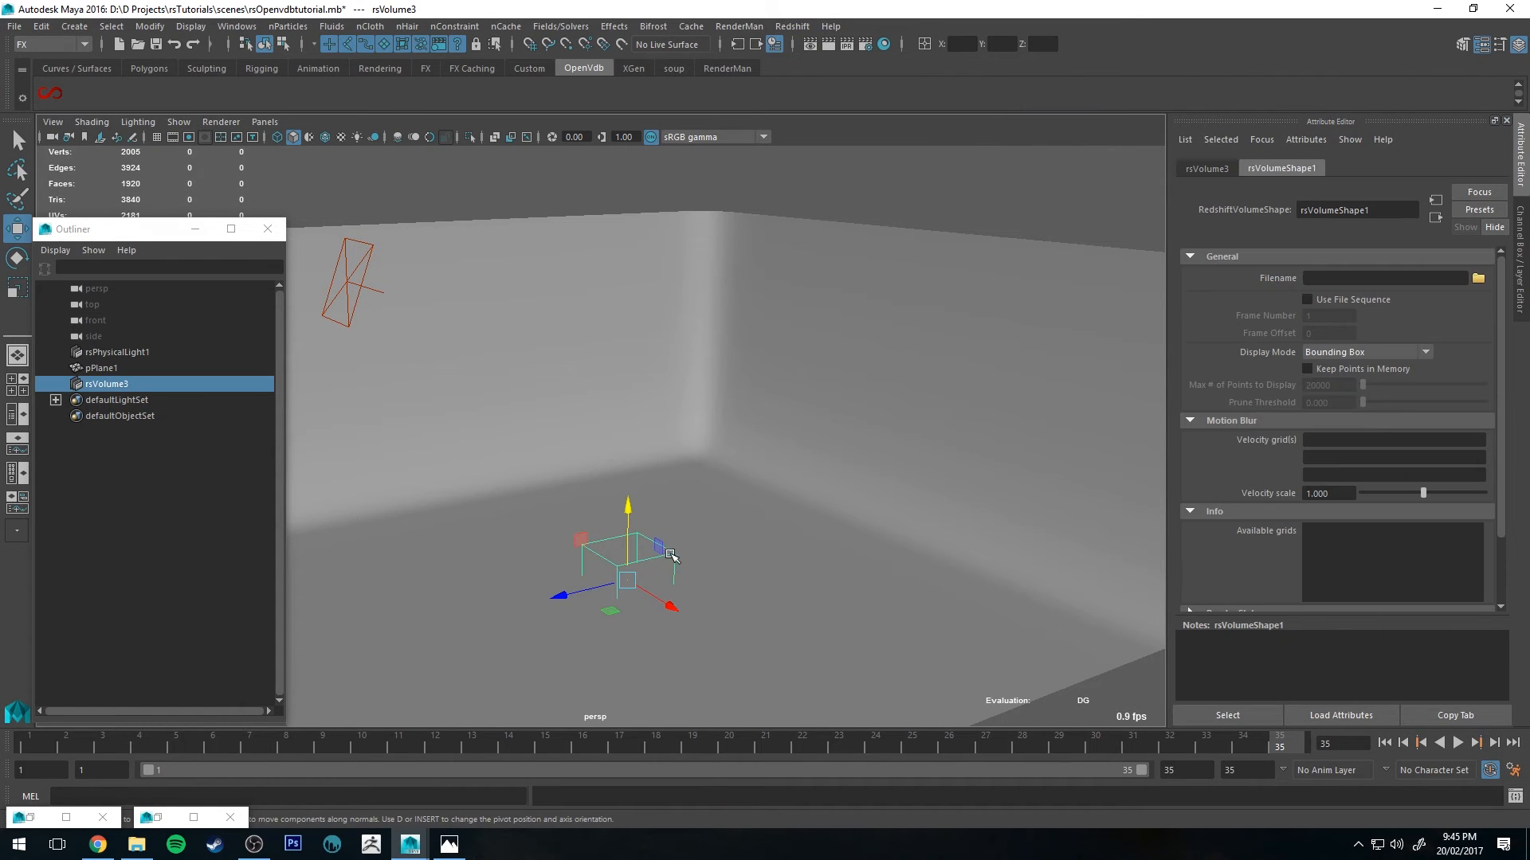
{"action": "left_click", "coordinate": [1478, 279]}
{"action": "double_click", "coordinate": [546, 262]}
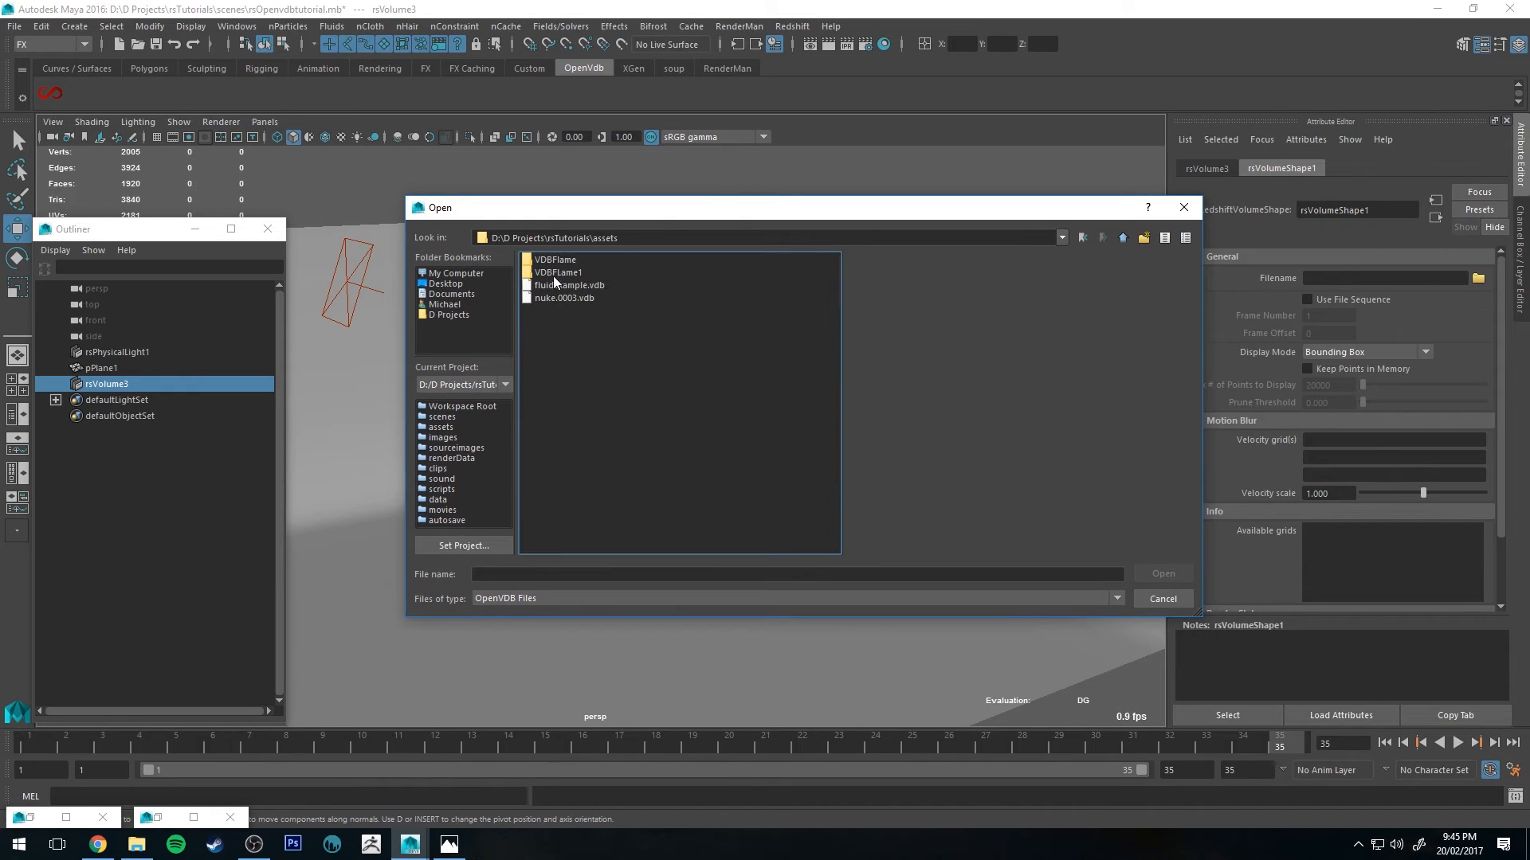
{"action": "double_click", "coordinate": [559, 276]}
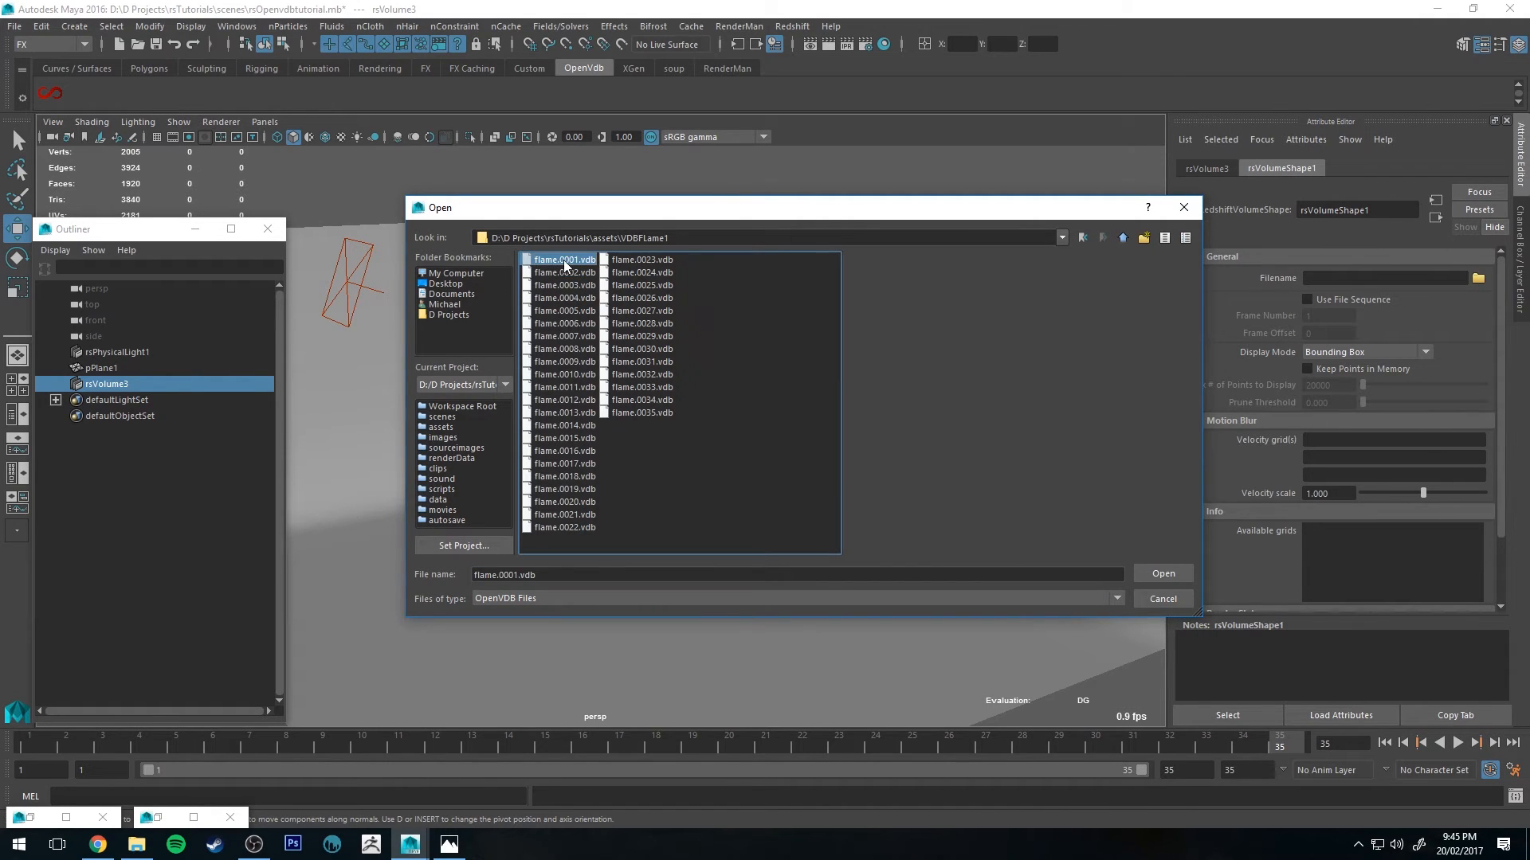
{"action": "left_click", "coordinate": [1149, 571]}
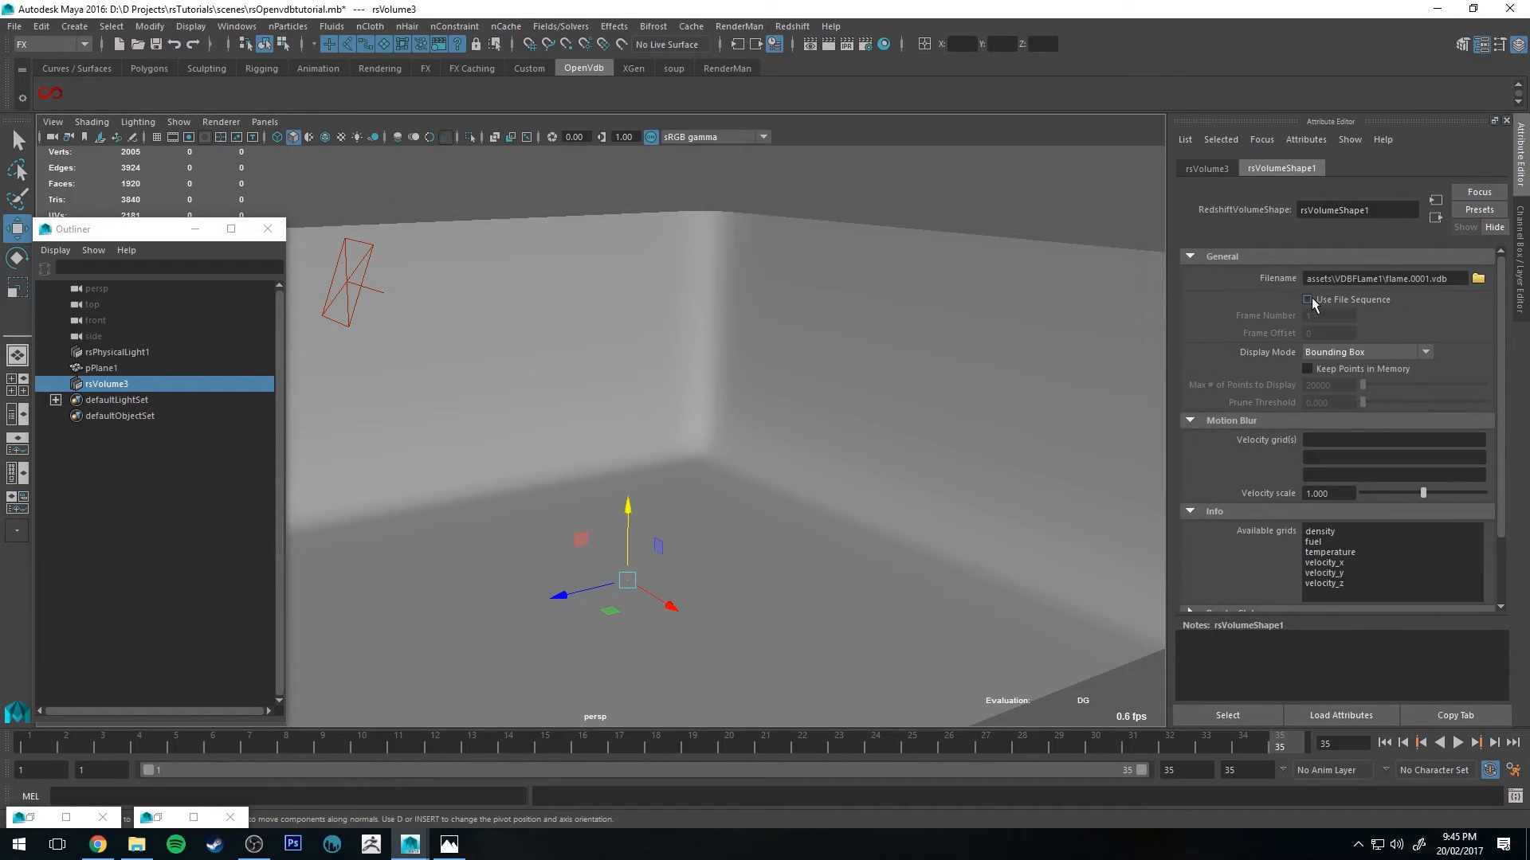
Step: Enable Use File Sequence and set the volume's display mode to Bounding Box & Points
{"action": "left_click", "coordinate": [1308, 301]}
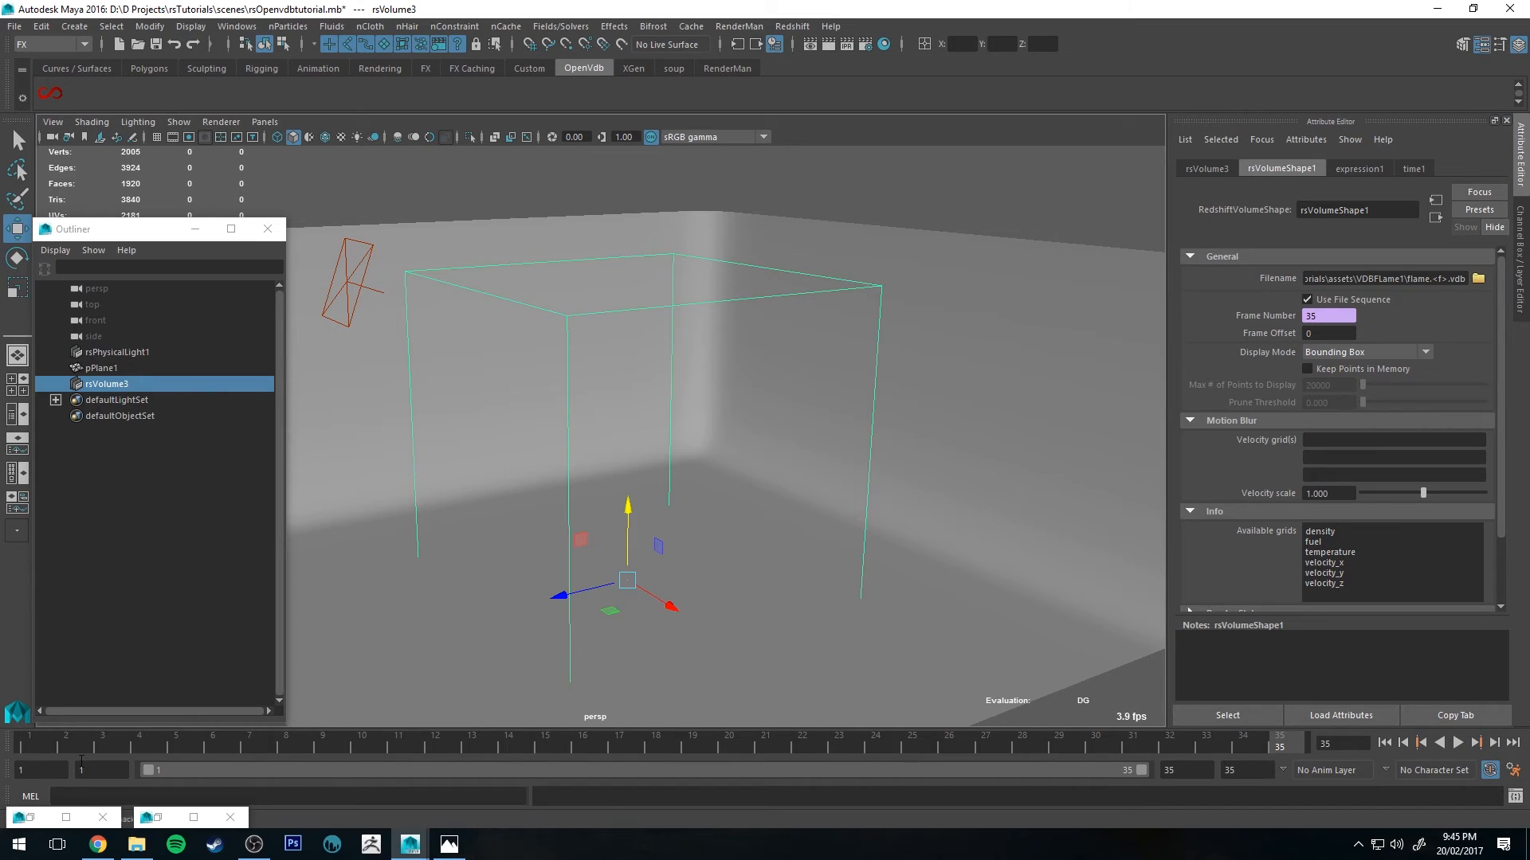
{"action": "left_click_drag", "start_coordinate": [21, 747], "coordinate": [293, 747]}
{"action": "left_click", "coordinate": [1416, 353]}
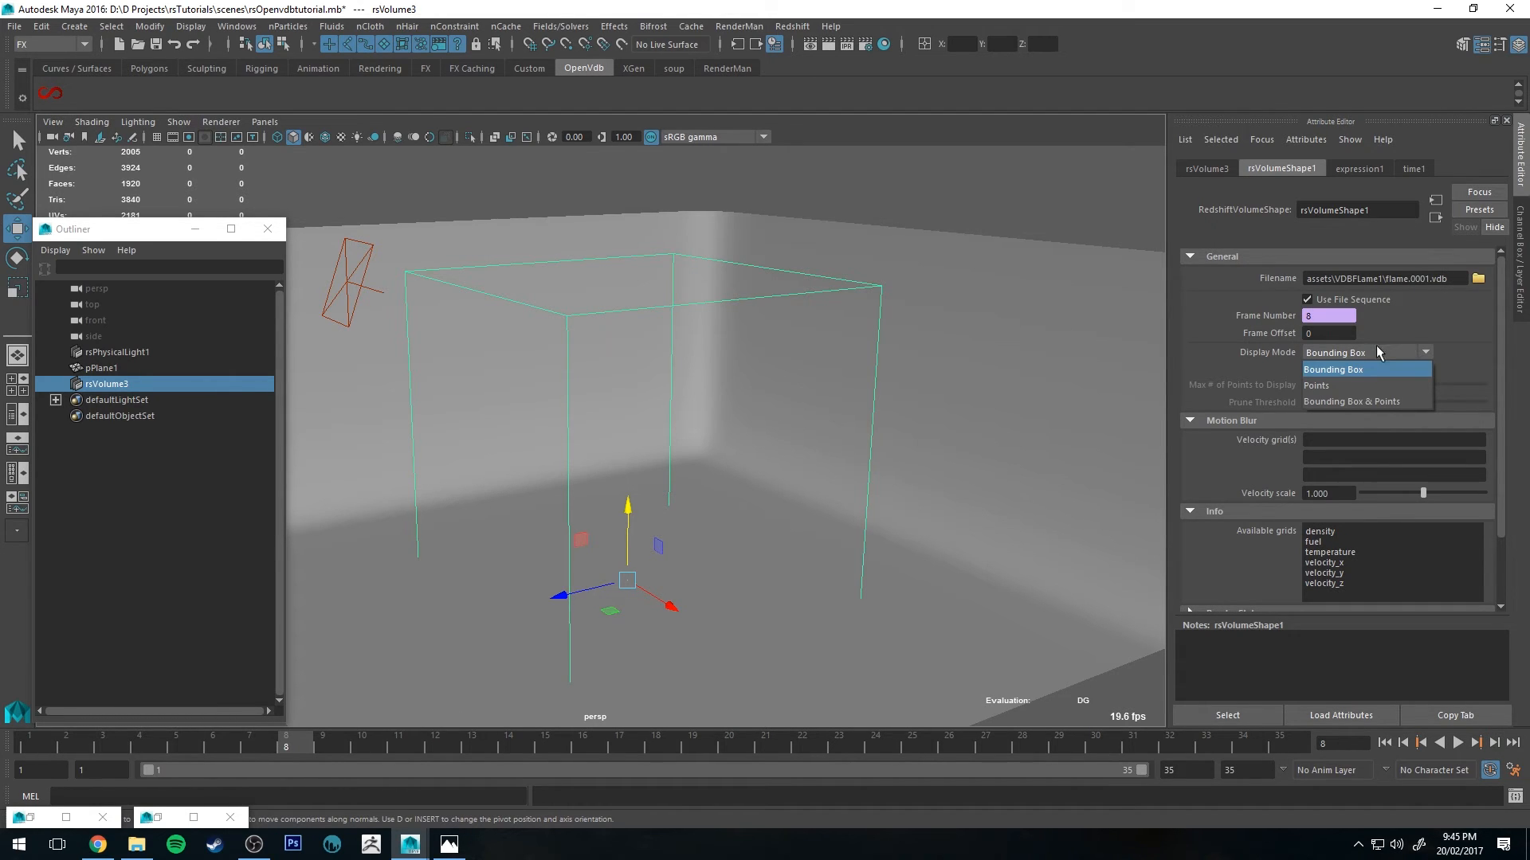
{"action": "left_click", "coordinate": [1345, 404]}
Step: Scrub the timeline and orbit the view to inspect the volume's point display
{"action": "left_click_drag", "start_coordinate": [343, 749], "coordinate": [1168, 747]}
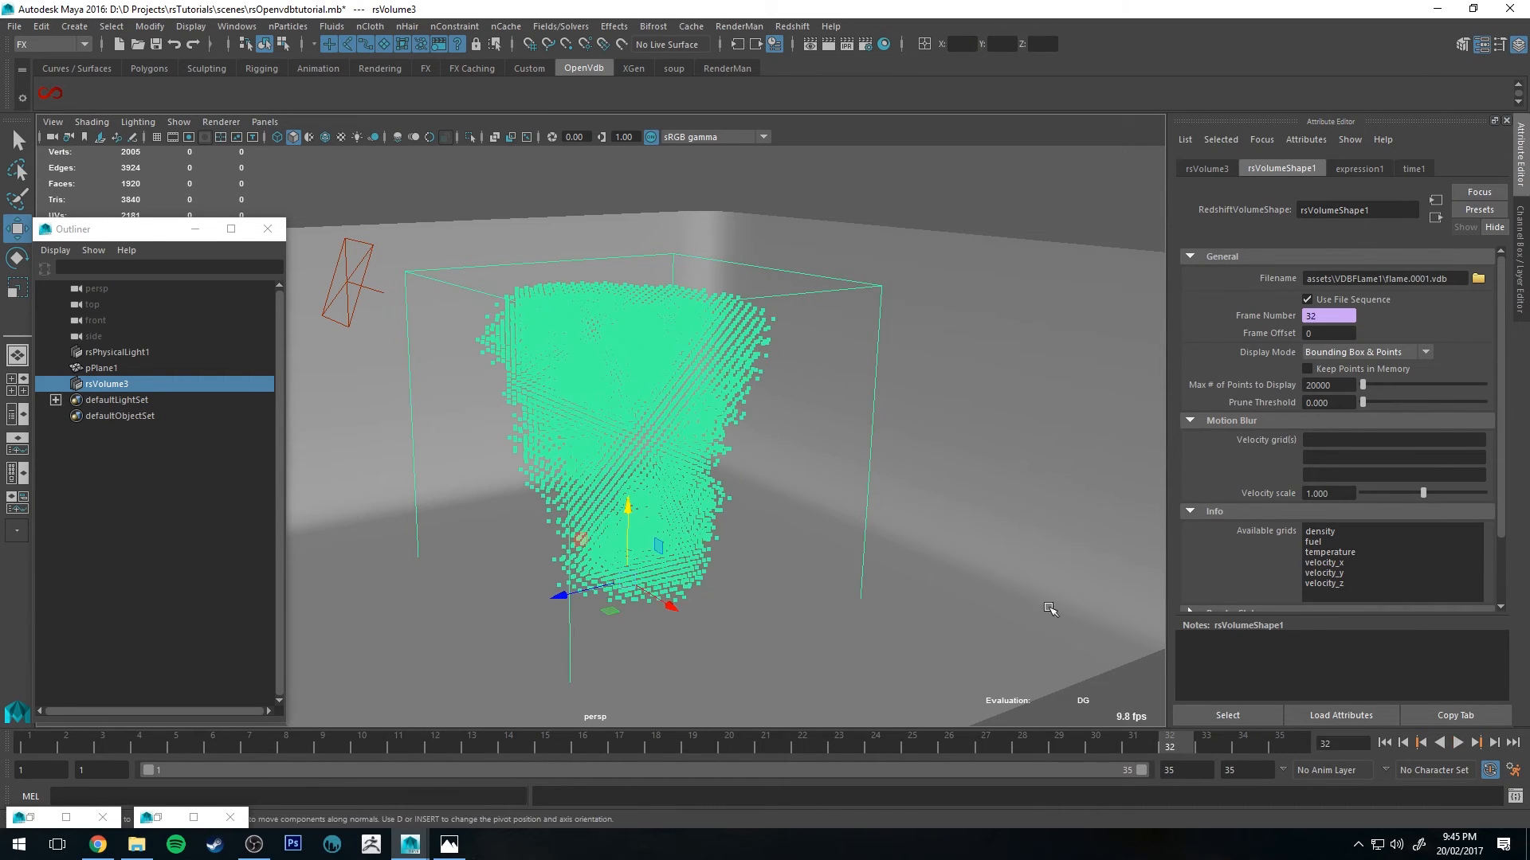
{"action": "left_click_drag", "start_coordinate": [1051, 610], "coordinate": [945, 551], "text": "alt"}
{"action": "left_click_drag", "start_coordinate": [1186, 738], "coordinate": [1096, 806]}
{"action": "left_click_drag", "start_coordinate": [717, 317], "coordinate": [669, 332], "text": "alt"}
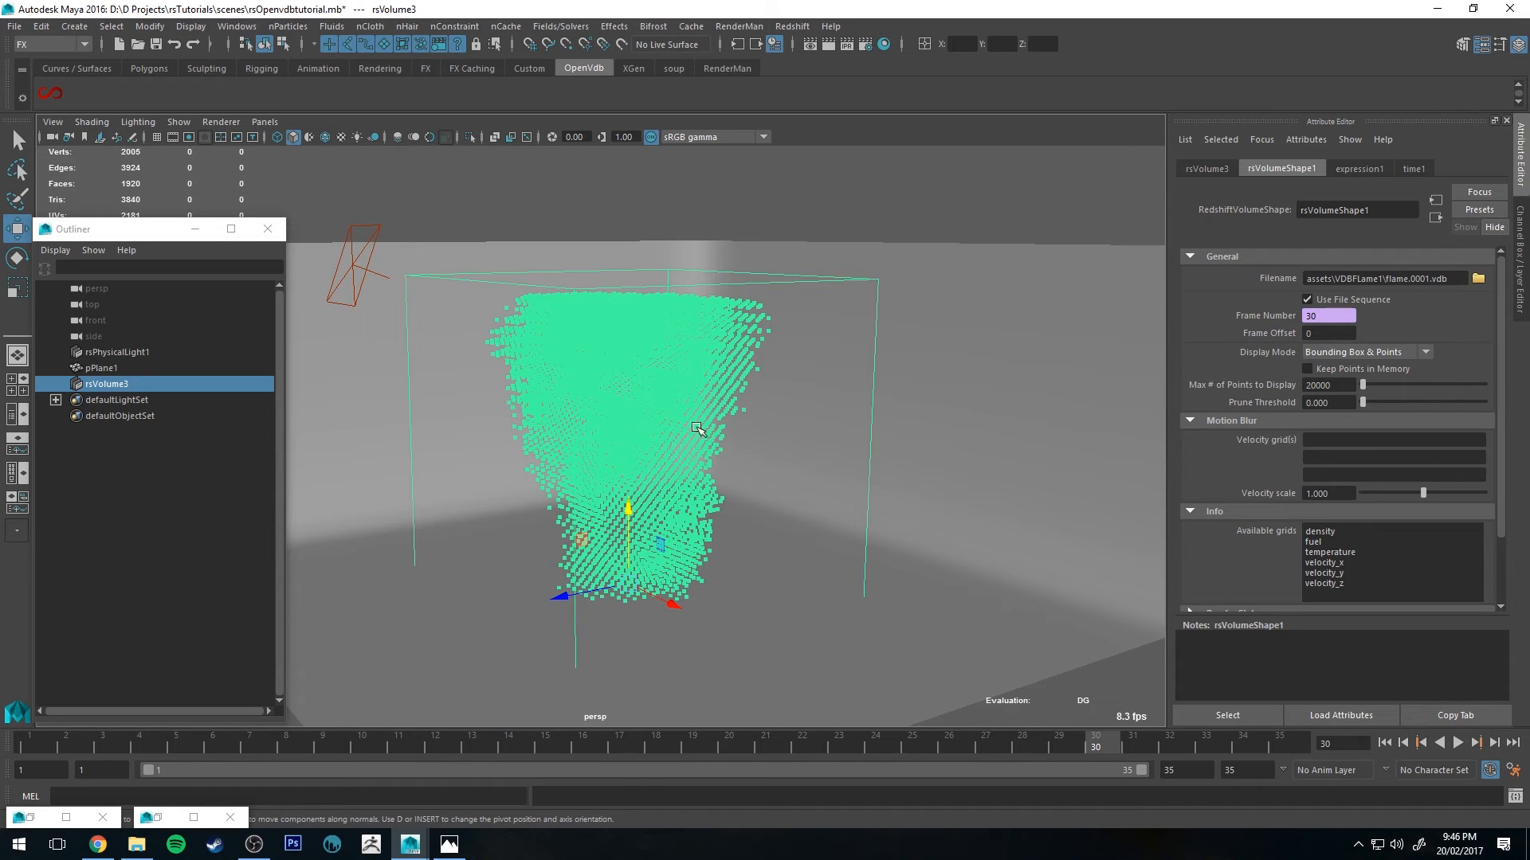
{"action": "left_click_drag", "start_coordinate": [698, 430], "coordinate": [788, 402], "text": "alt"}
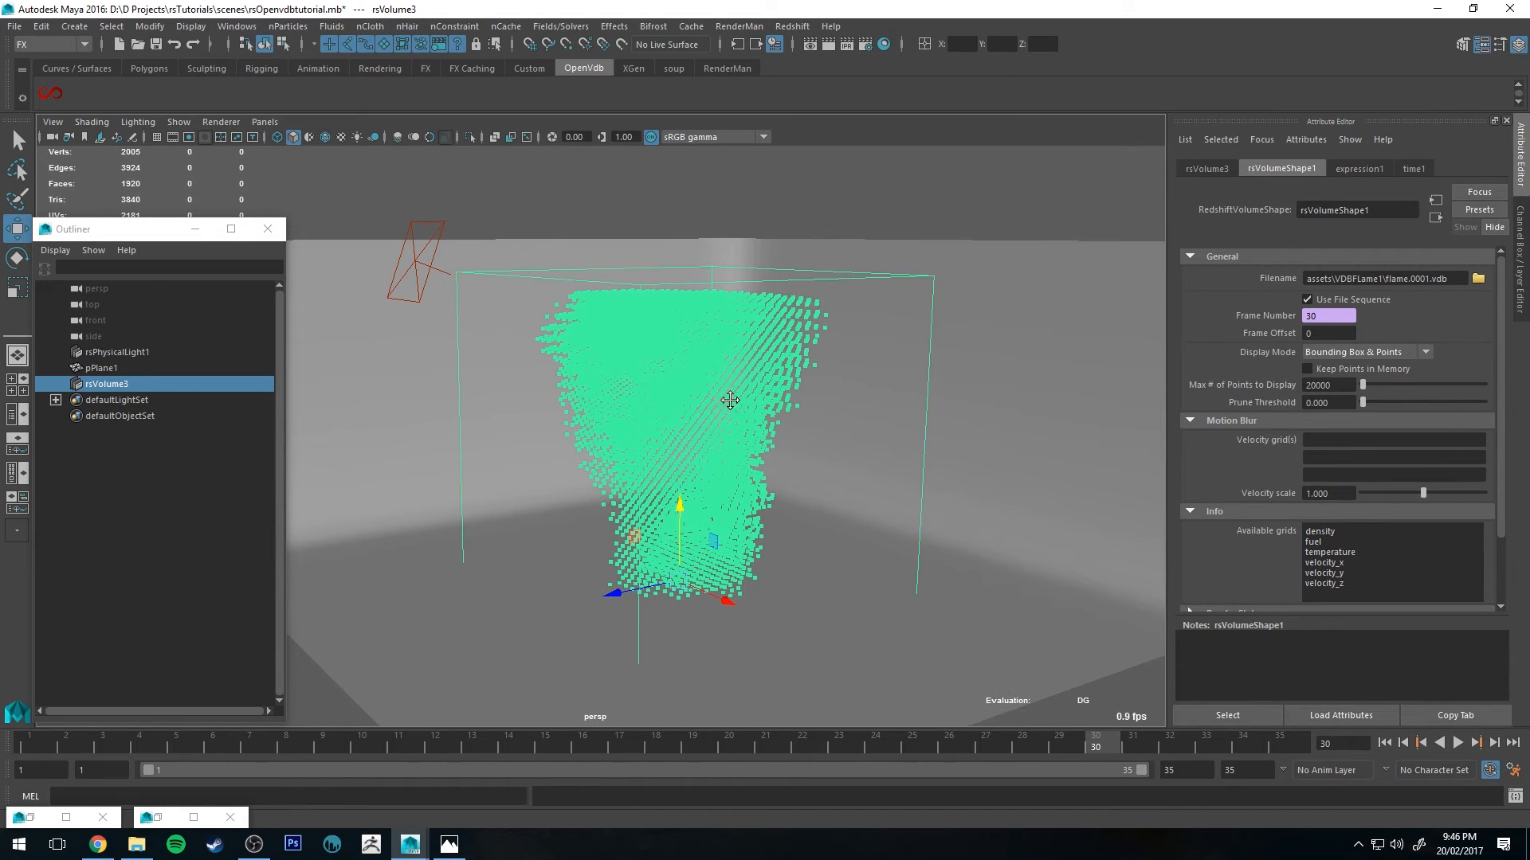
Step: Assign velocity_x, velocity_y and velocity_z as the motion blur velocity grids
{"action": "right_click", "coordinate": [1319, 439]}
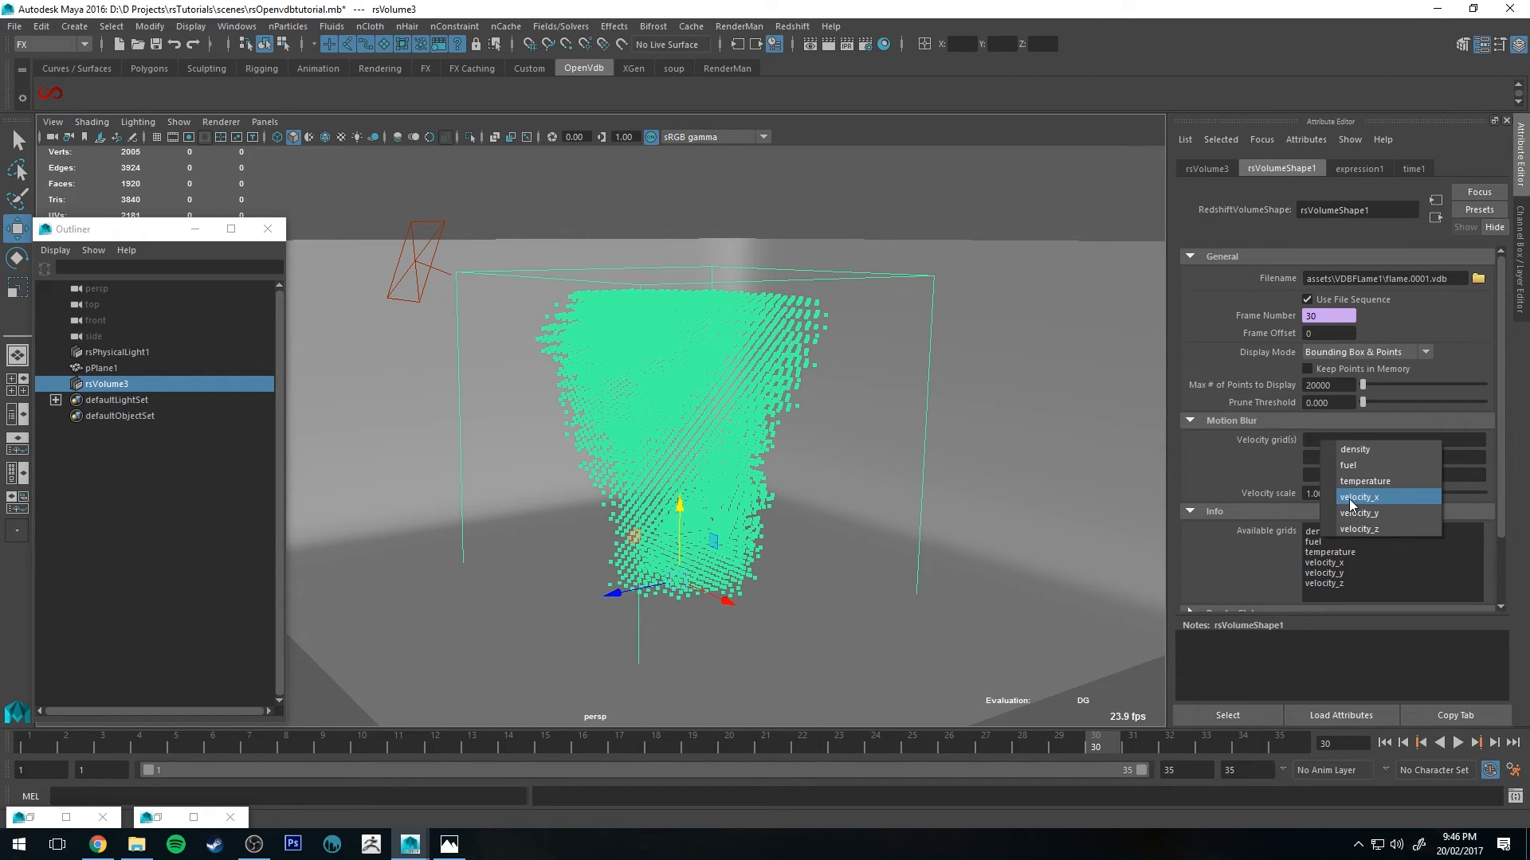
{"action": "left_click", "coordinate": [1352, 498]}
{"action": "right_click", "coordinate": [1345, 457]}
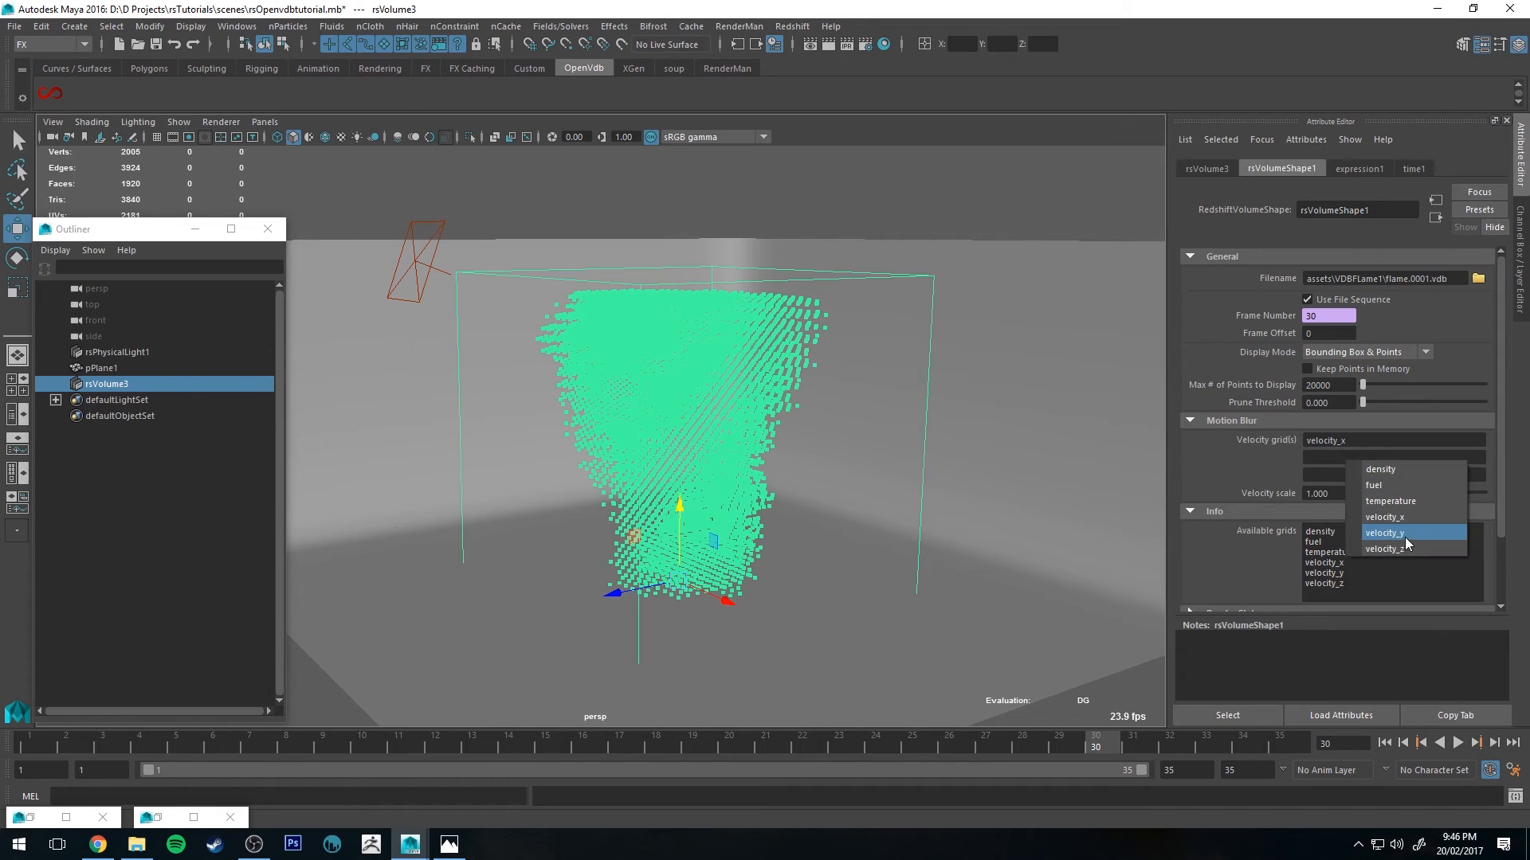
{"action": "left_click", "coordinate": [1404, 534]}
{"action": "right_click", "coordinate": [1343, 472]}
{"action": "left_click", "coordinate": [1384, 561]}
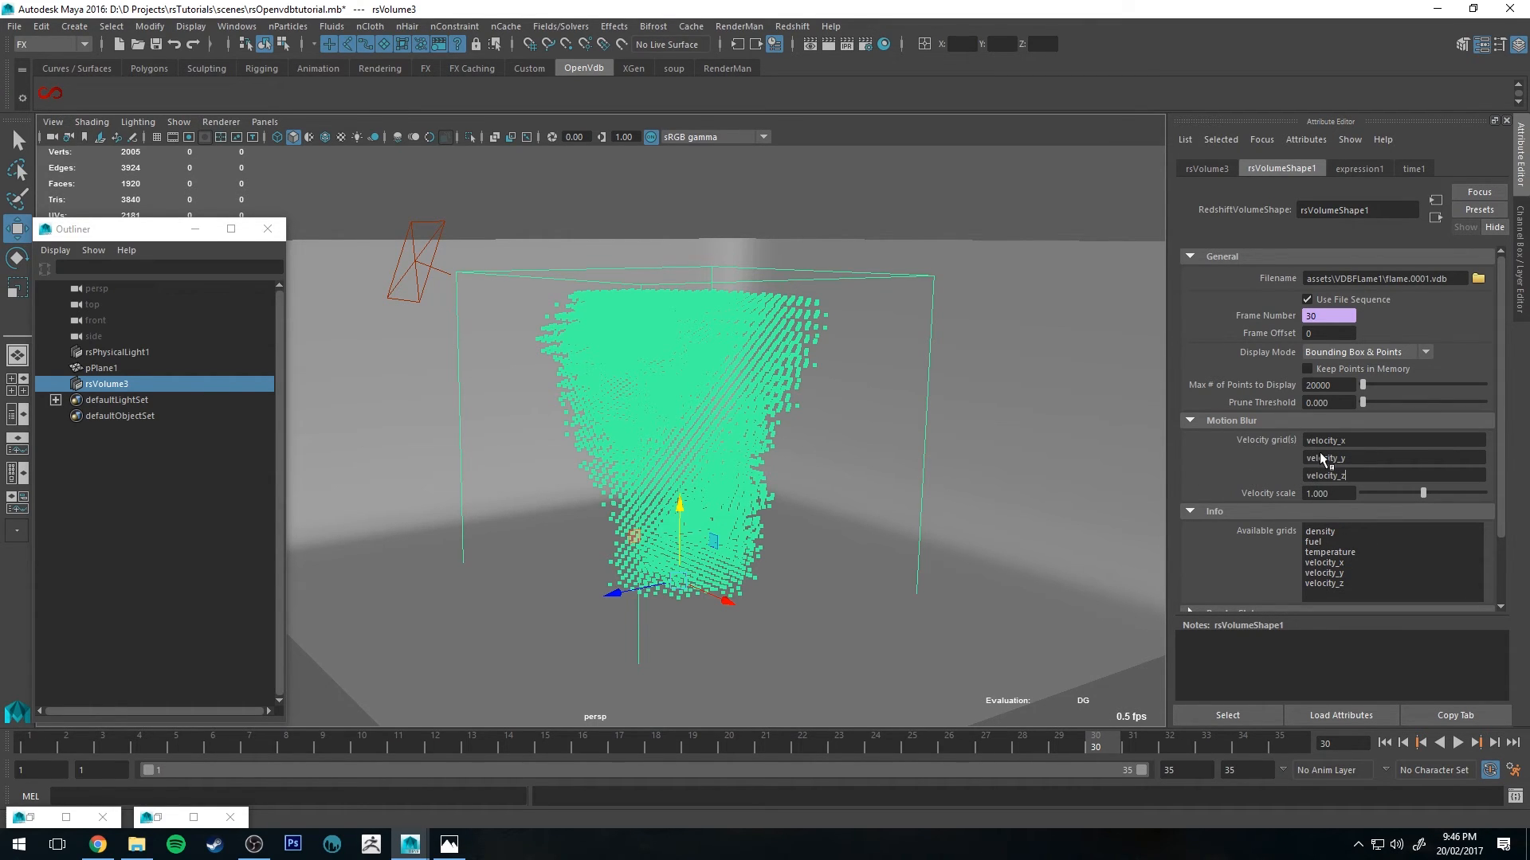
{"action": "scroll", "coordinate": [1236, 519], "scroll_direction": "down", "scroll_amount": 2}
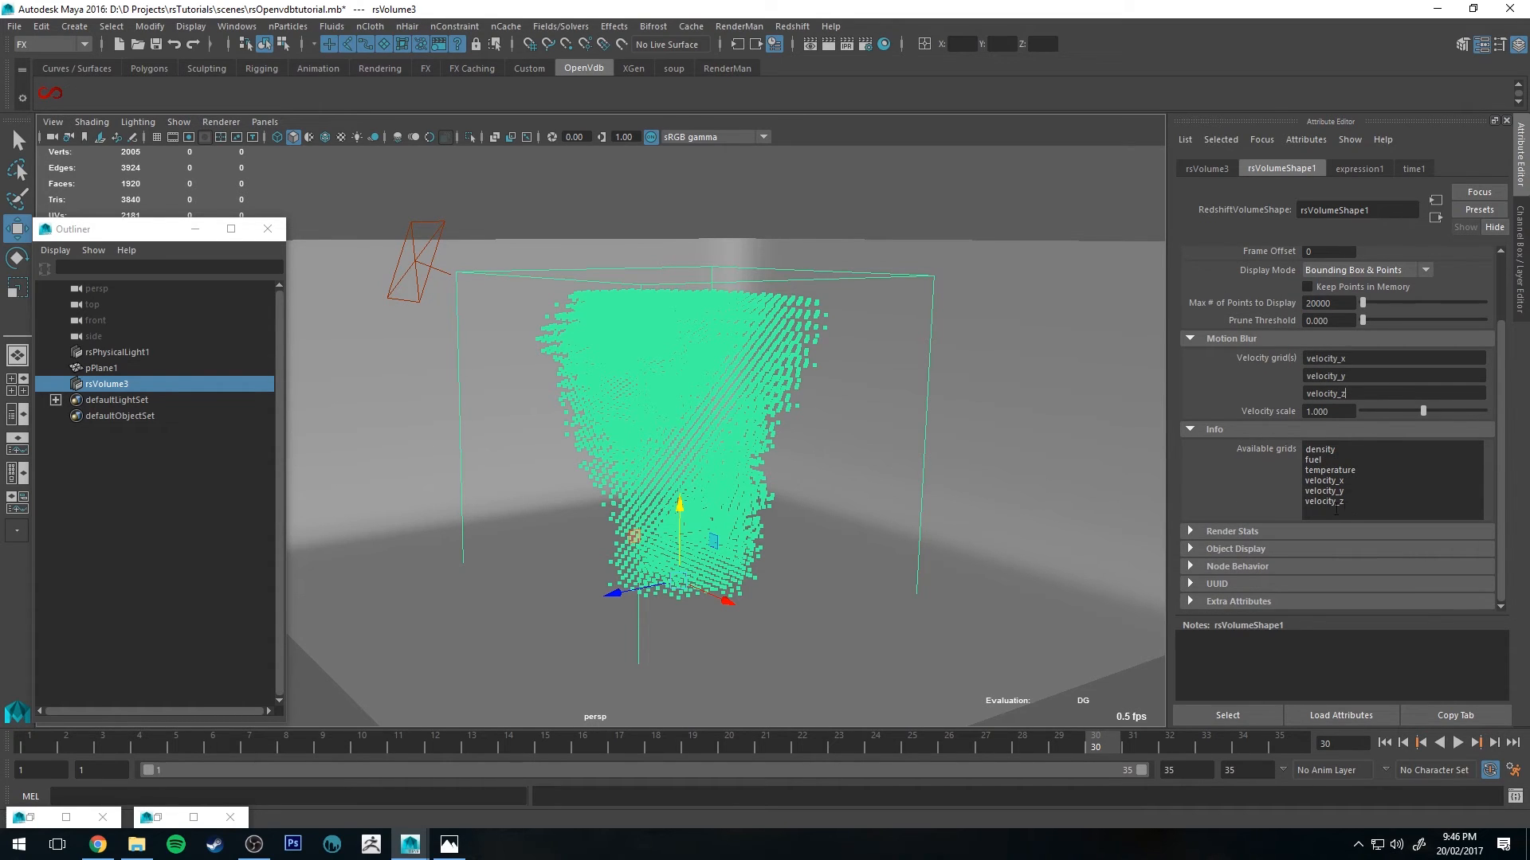
{"action": "left_click_drag", "start_coordinate": [1336, 510], "coordinate": [1290, 446]}
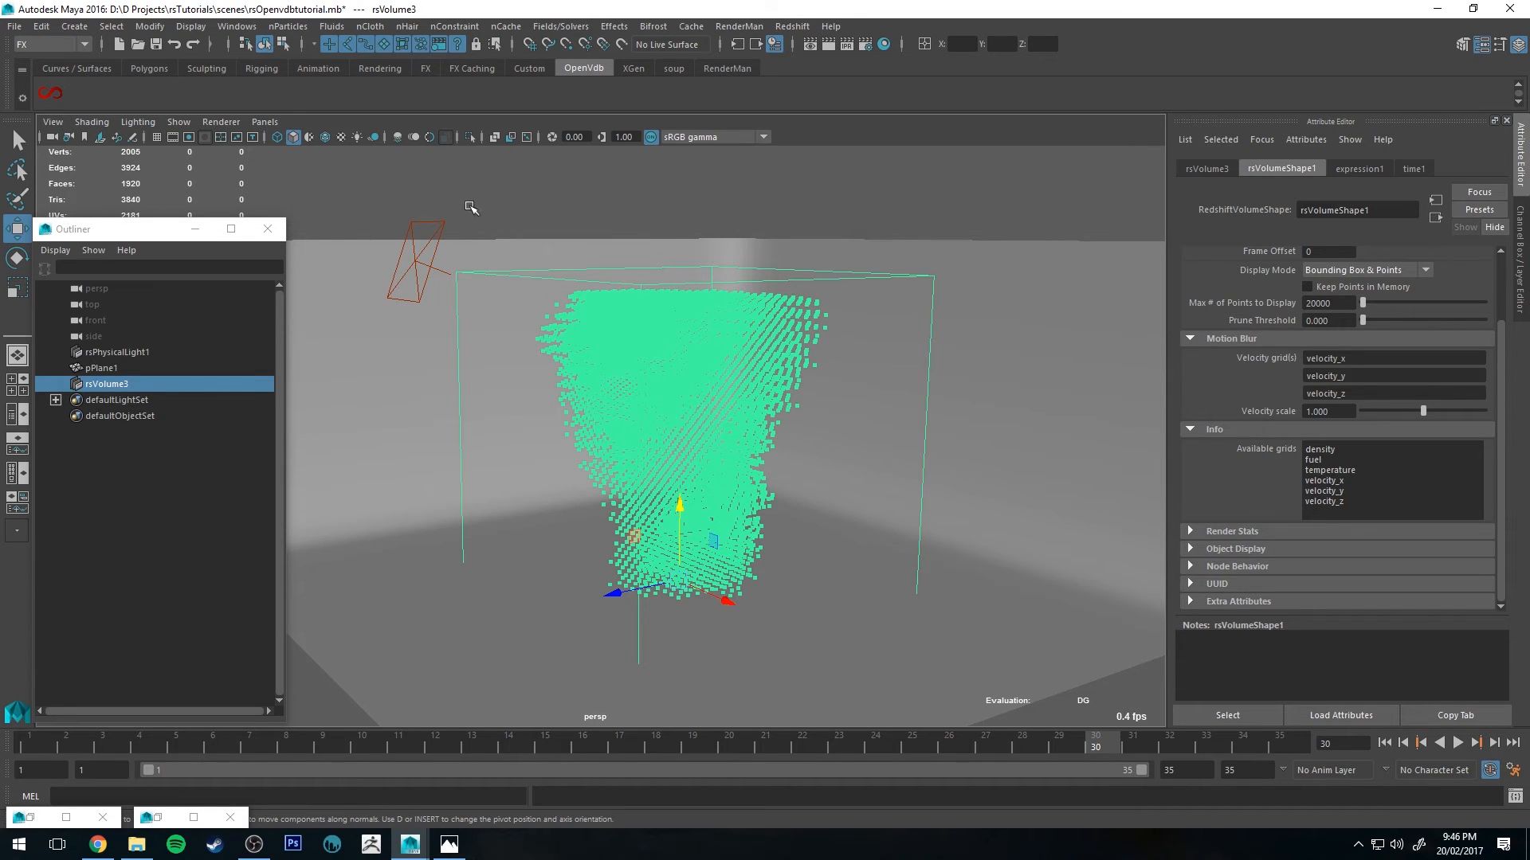
{"action": "left_click_drag", "start_coordinate": [605, 243], "coordinate": [656, 239], "text": "alt"}
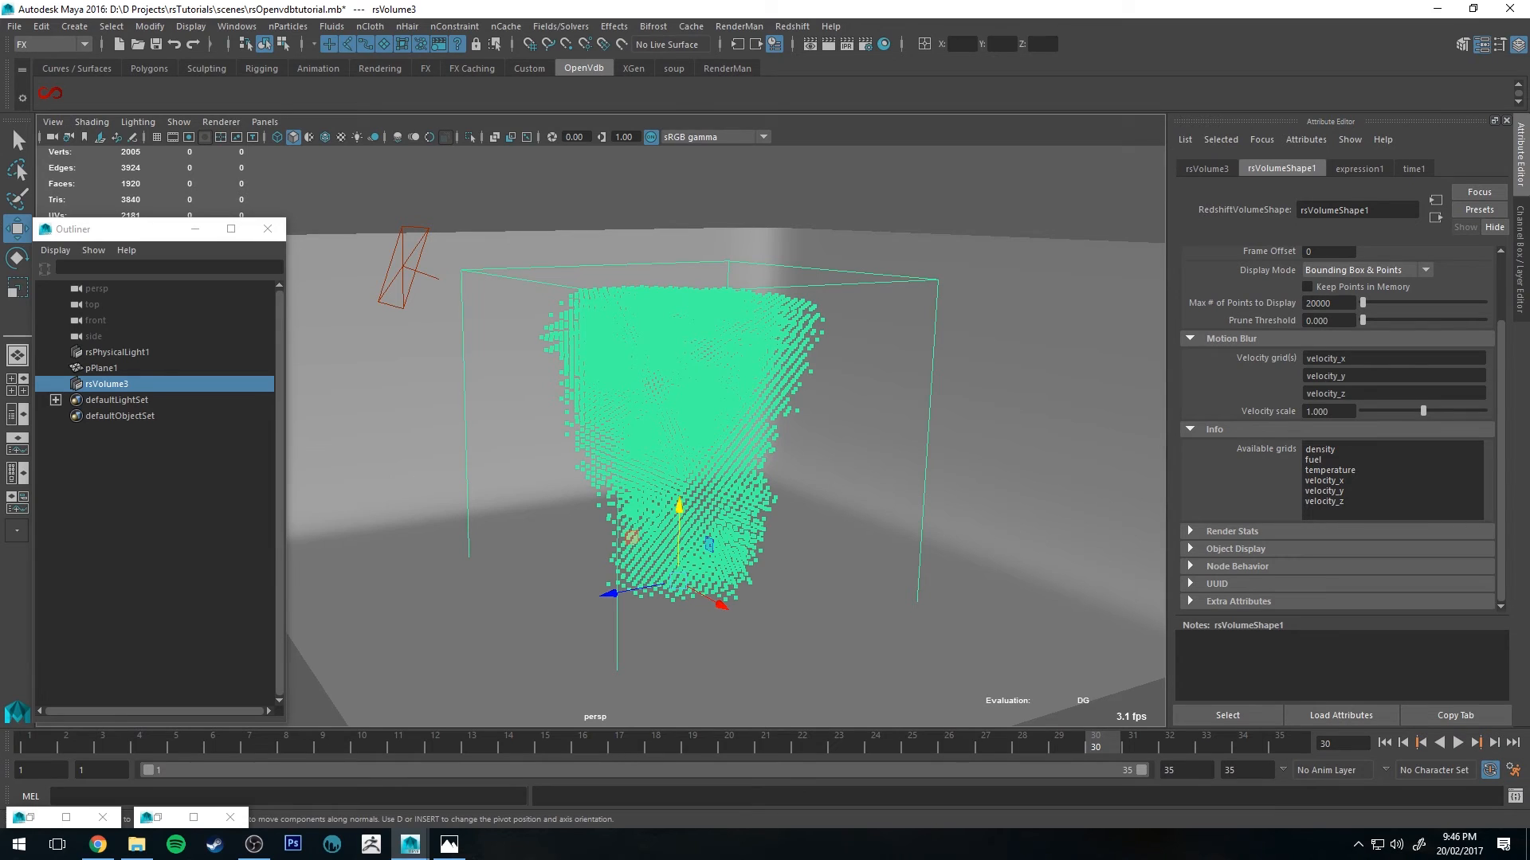
Step: In Hypershade, set the rsVolume4 material's scatter channel to density
{"action": "left_click", "coordinate": [884, 44]}
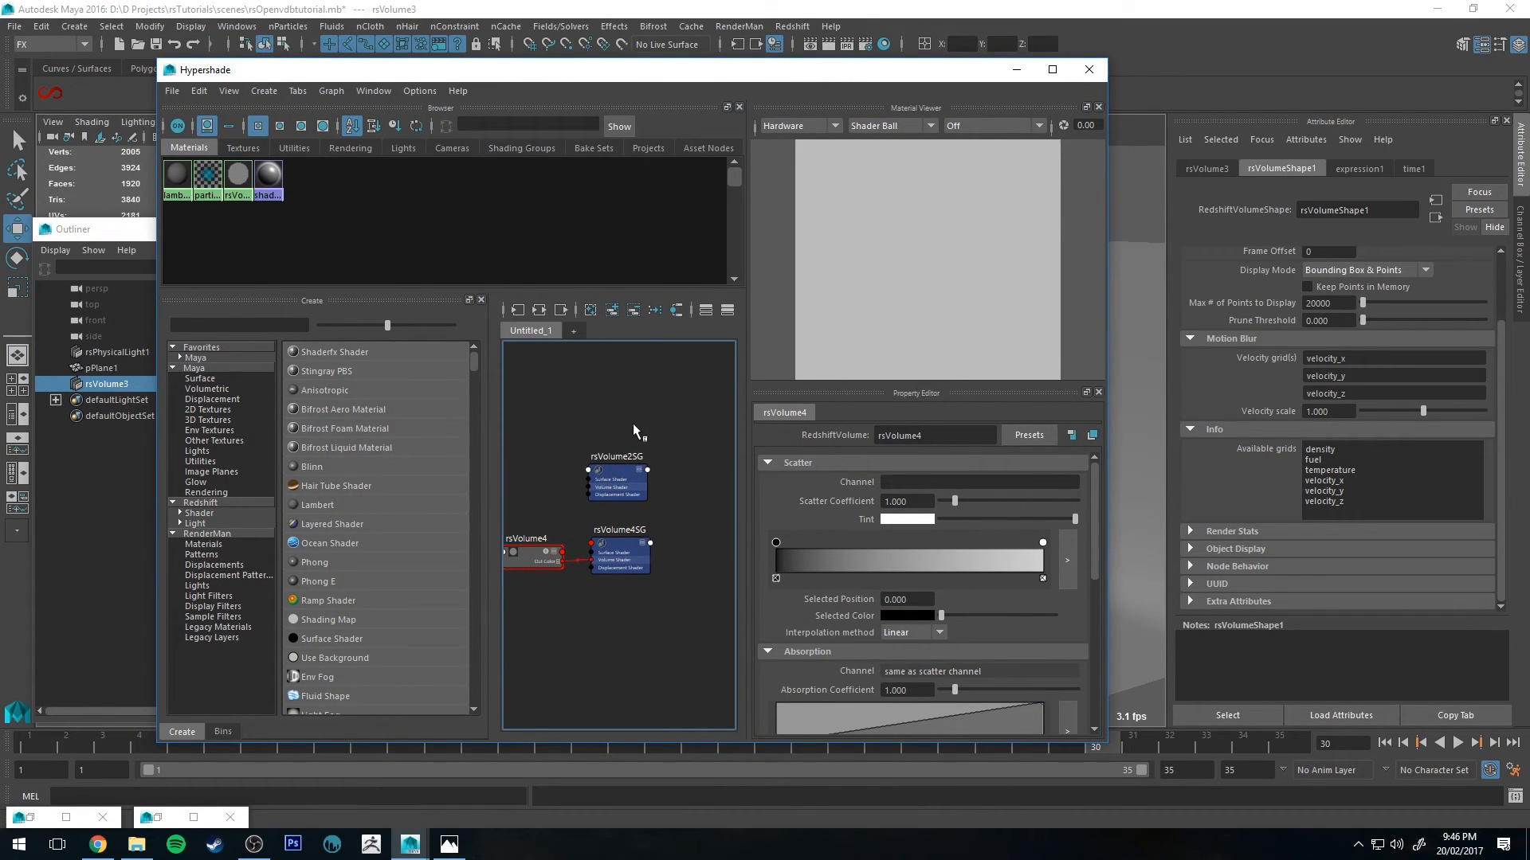
{"action": "middle_click_drag", "start_coordinate": [566, 434], "coordinate": [663, 384], "text": "alt"}
{"action": "left_click", "coordinate": [621, 503]}
{"action": "middle_click_drag", "start_coordinate": [644, 450], "coordinate": [528, 446], "text": "alt"}
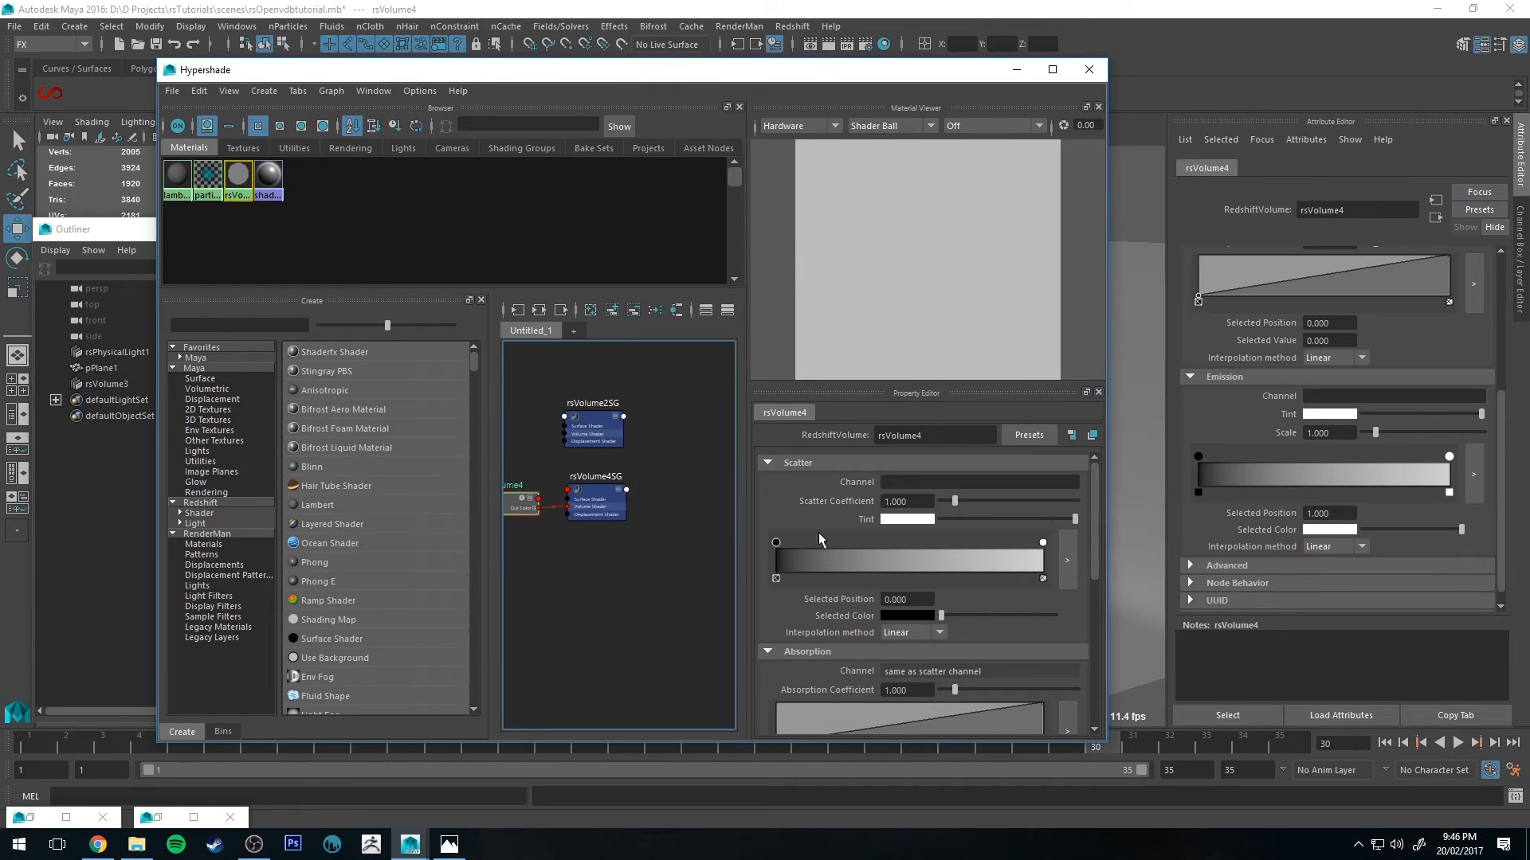
{"action": "middle_click_drag", "start_coordinate": [644, 519], "coordinate": [686, 513], "text": "alt"}
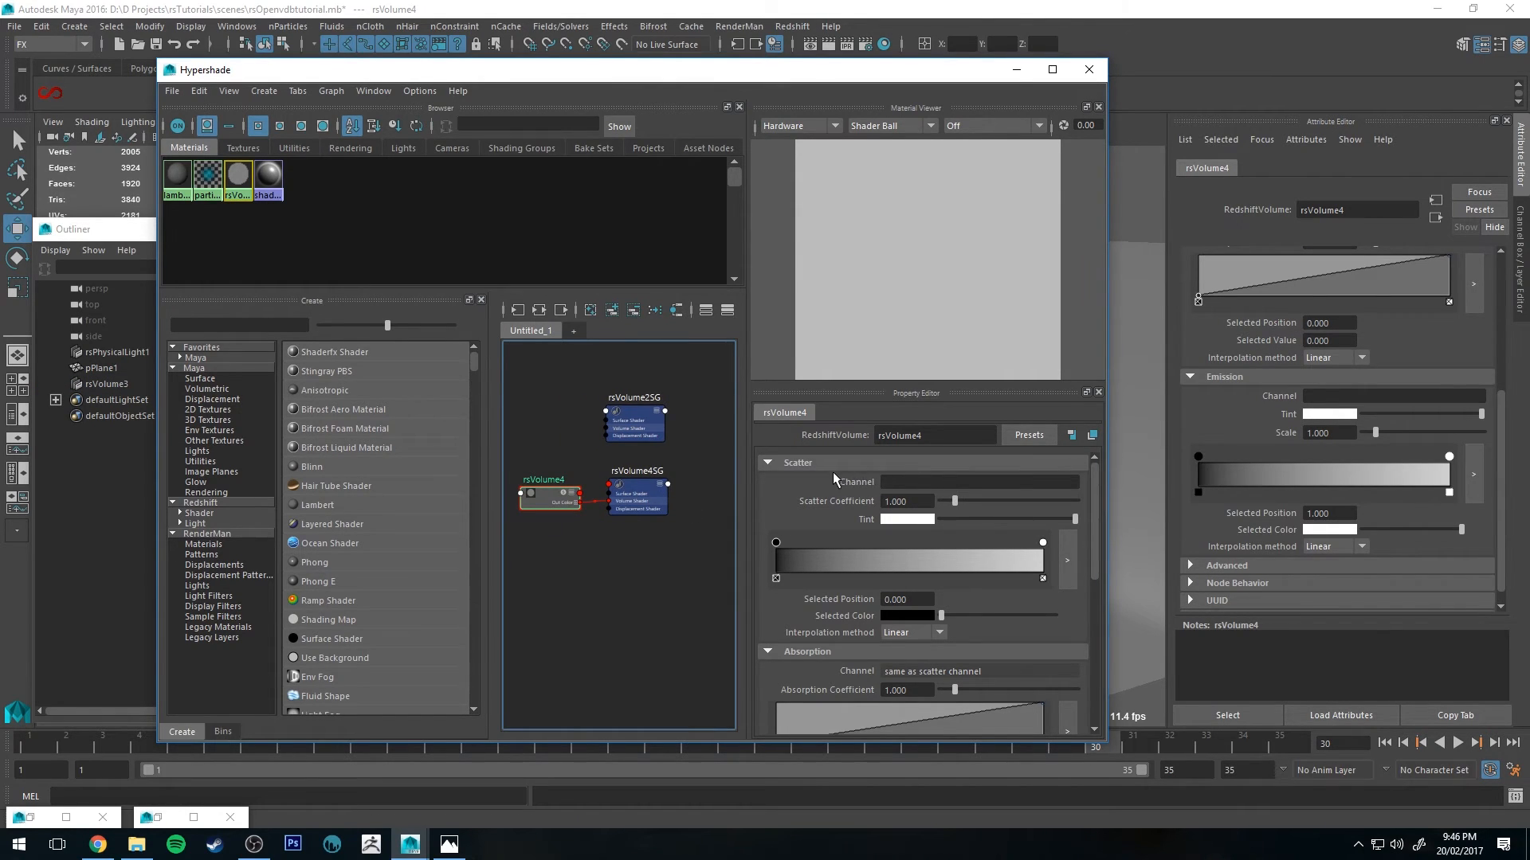
{"action": "left_click", "coordinate": [916, 483]}
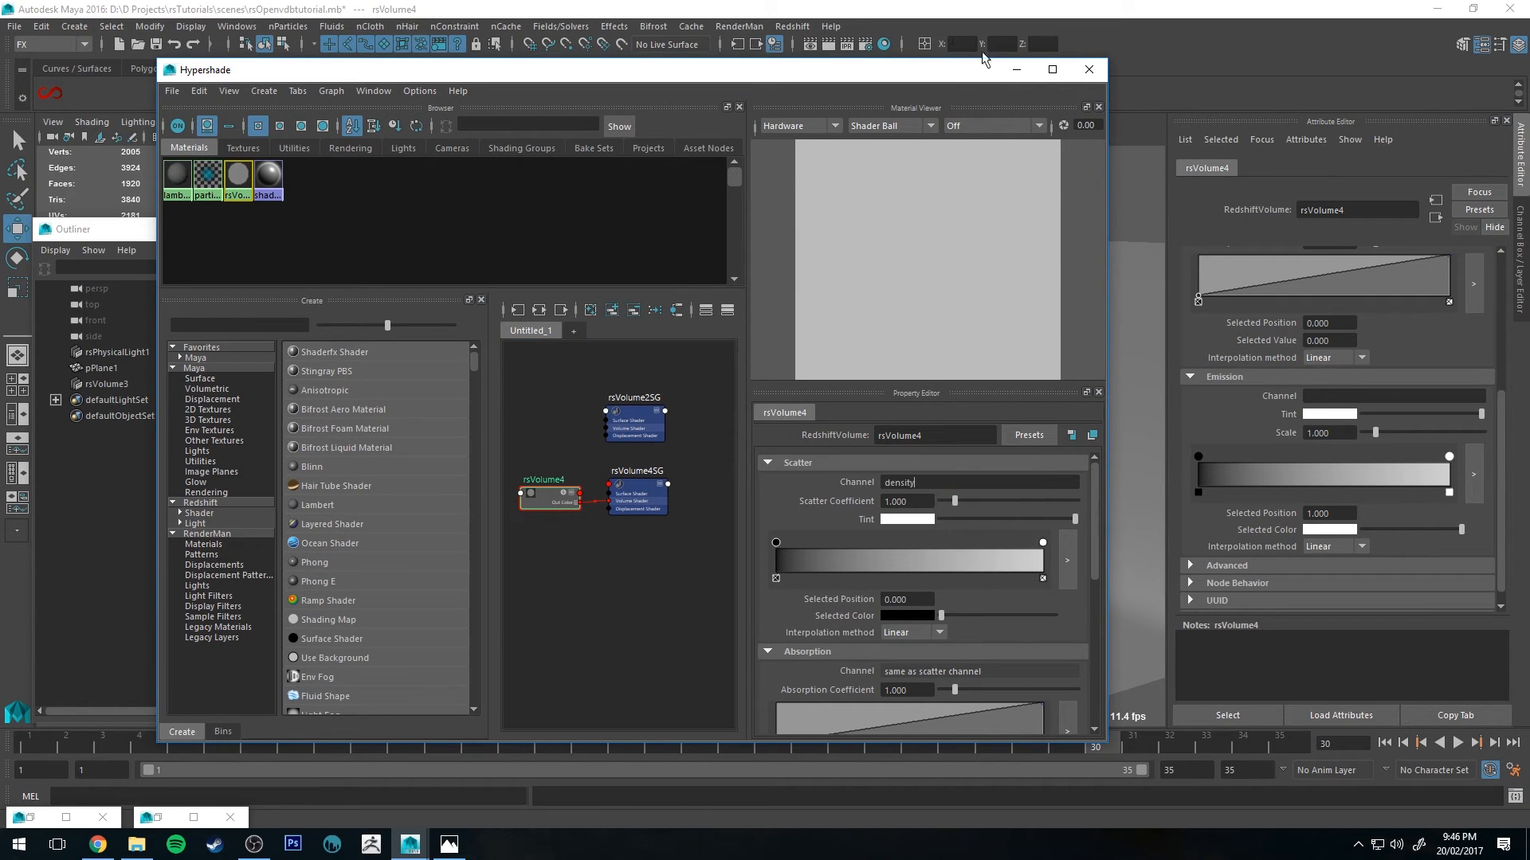
{"action": "left_click", "coordinate": [945, 494]}
Step: Close Hypershade and render the current frame with Redshift
{"action": "left_click", "coordinate": [1013, 71]}
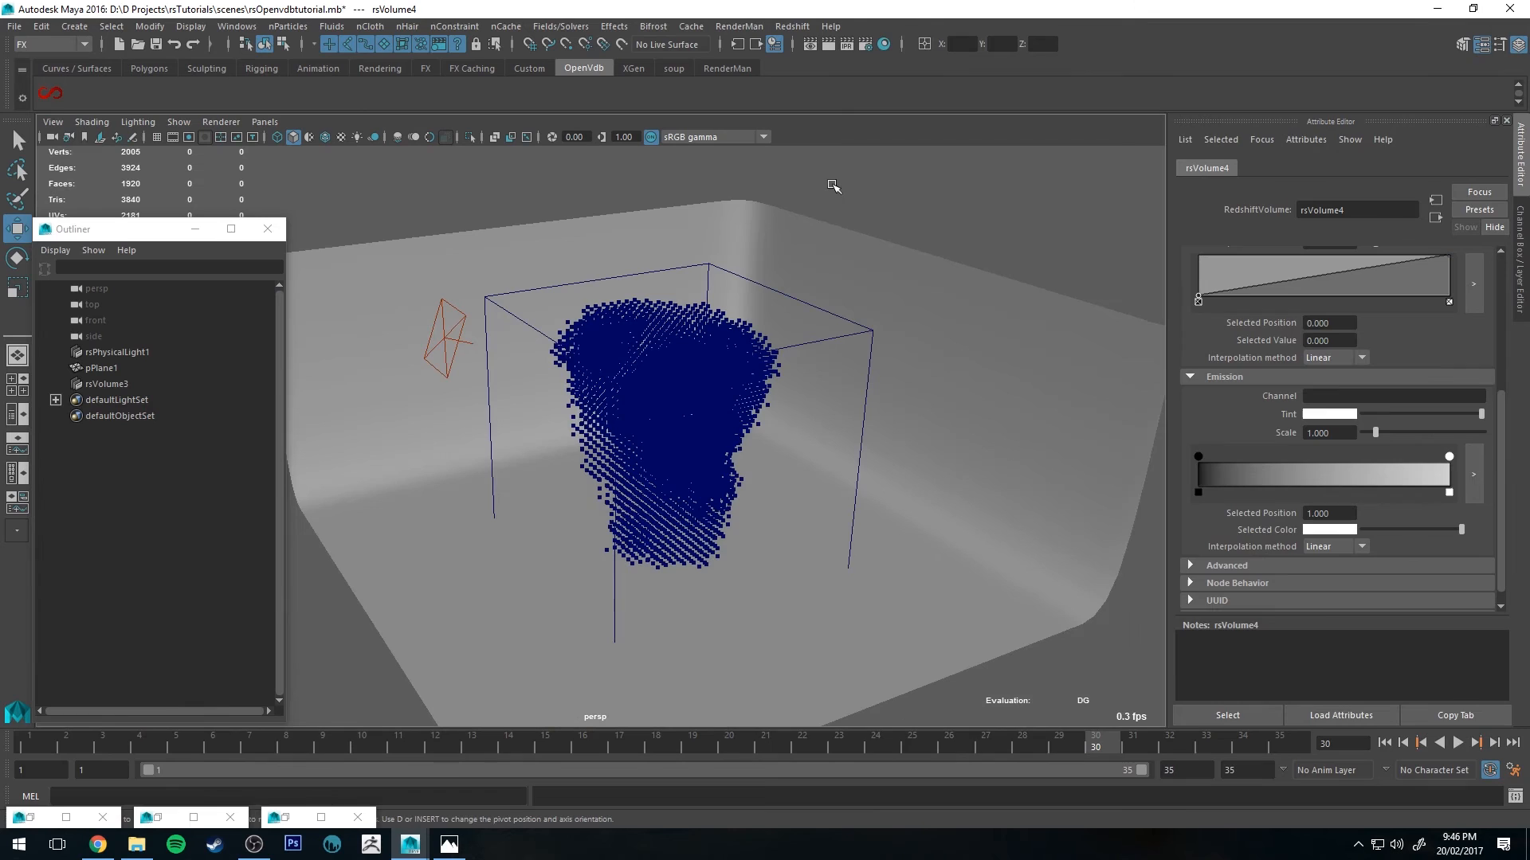
{"action": "left_click", "coordinate": [847, 44]}
{"action": "left_click_drag", "start_coordinate": [634, 391], "coordinate": [664, 483], "text": "alt"}
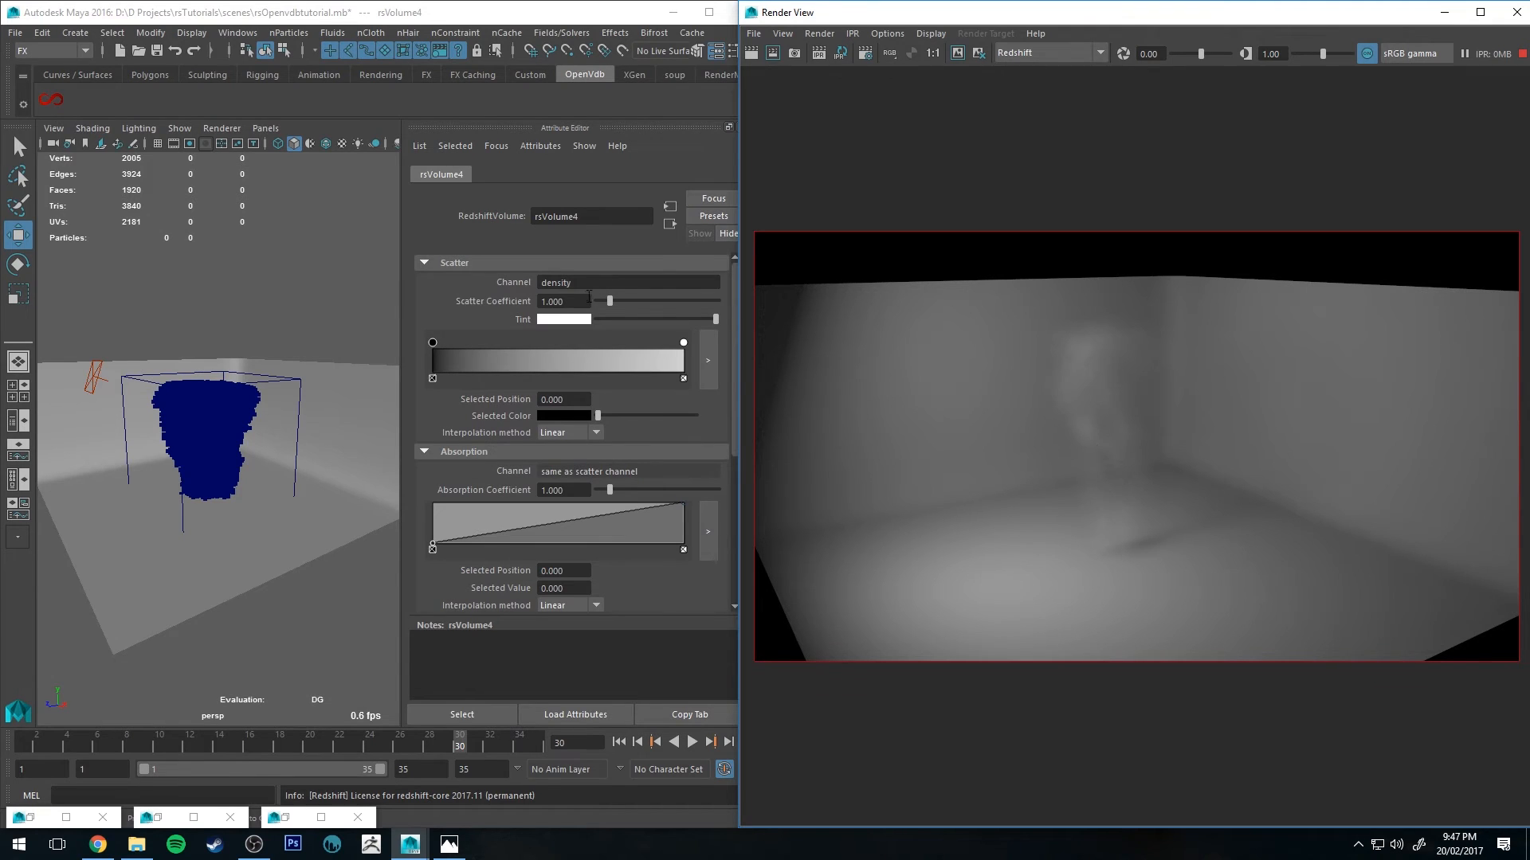
Step: Set the volume's scatter coefficient to 5
{"action": "left_click_drag", "start_coordinate": [588, 296], "coordinate": [390, 299]}
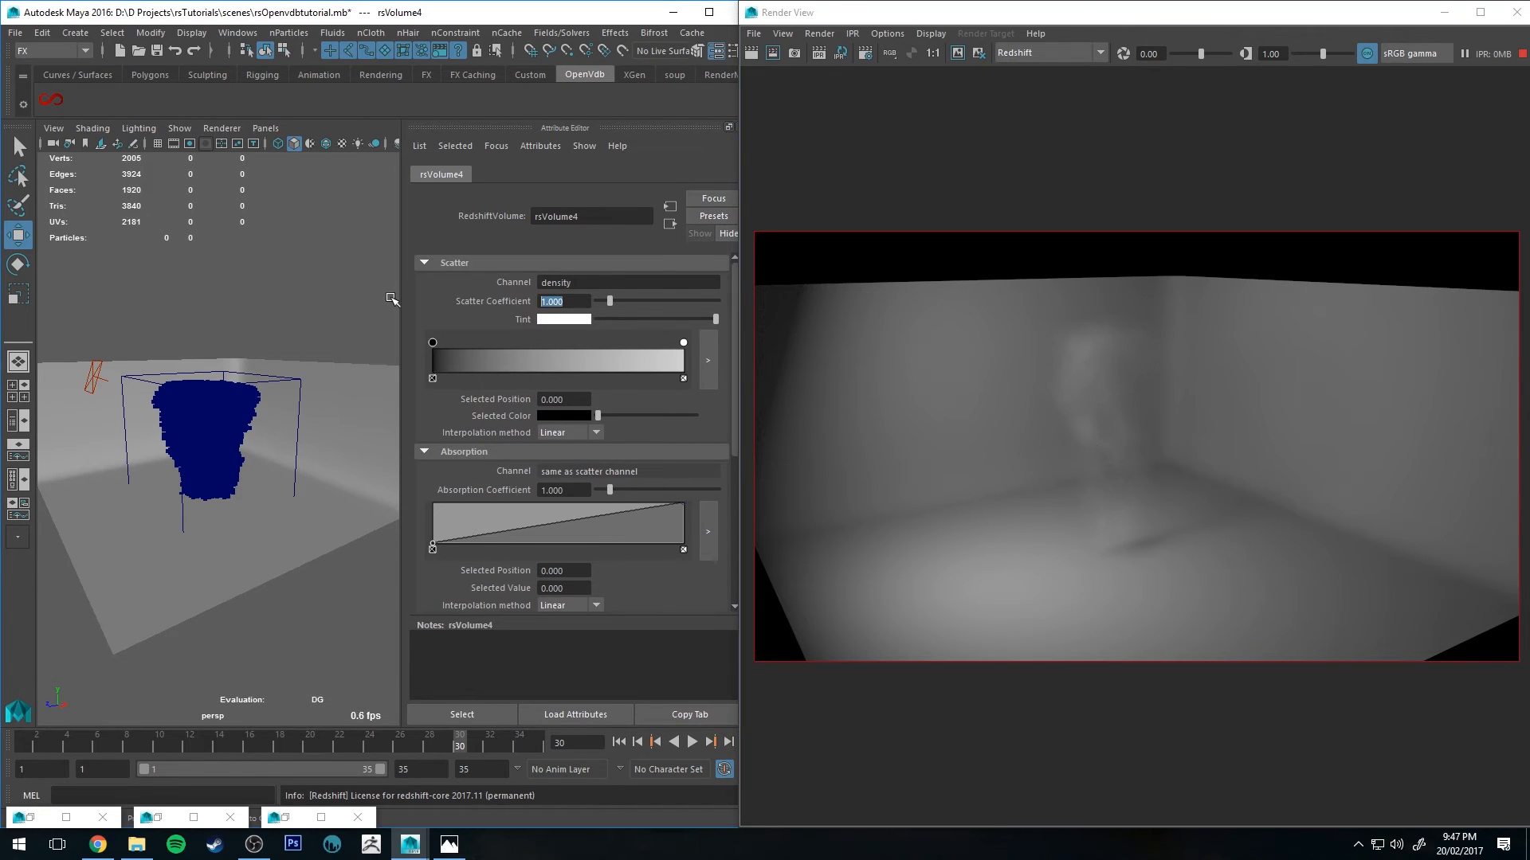
{"action": "type", "text": "5"}
{"action": "key", "text": "Return"}
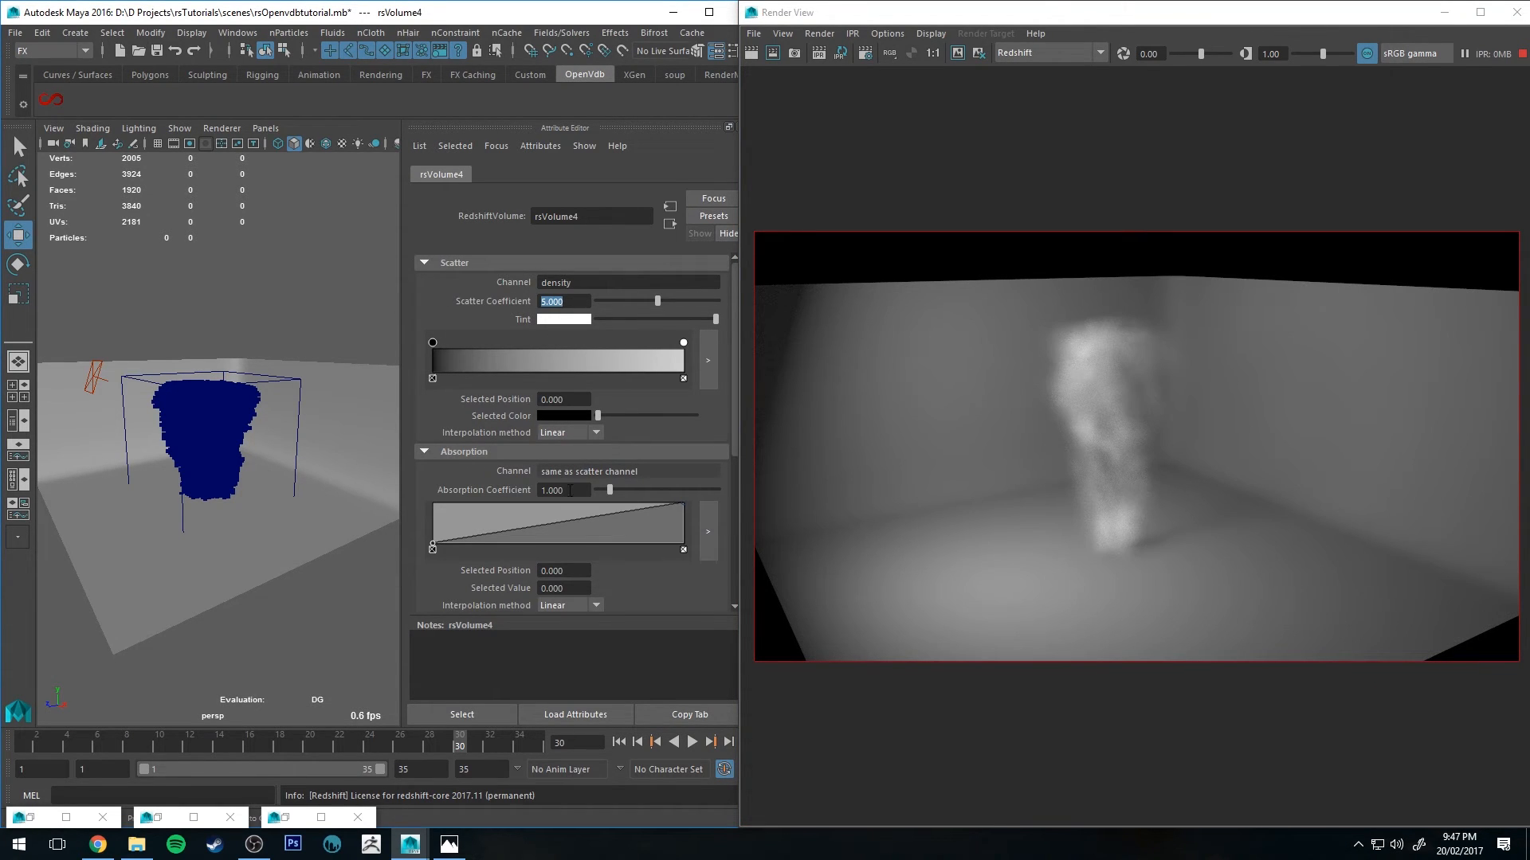
Step: Set the volume's emission channel to fuel
{"action": "scroll", "coordinate": [478, 422], "scroll_direction": "down", "scroll_amount": 5}
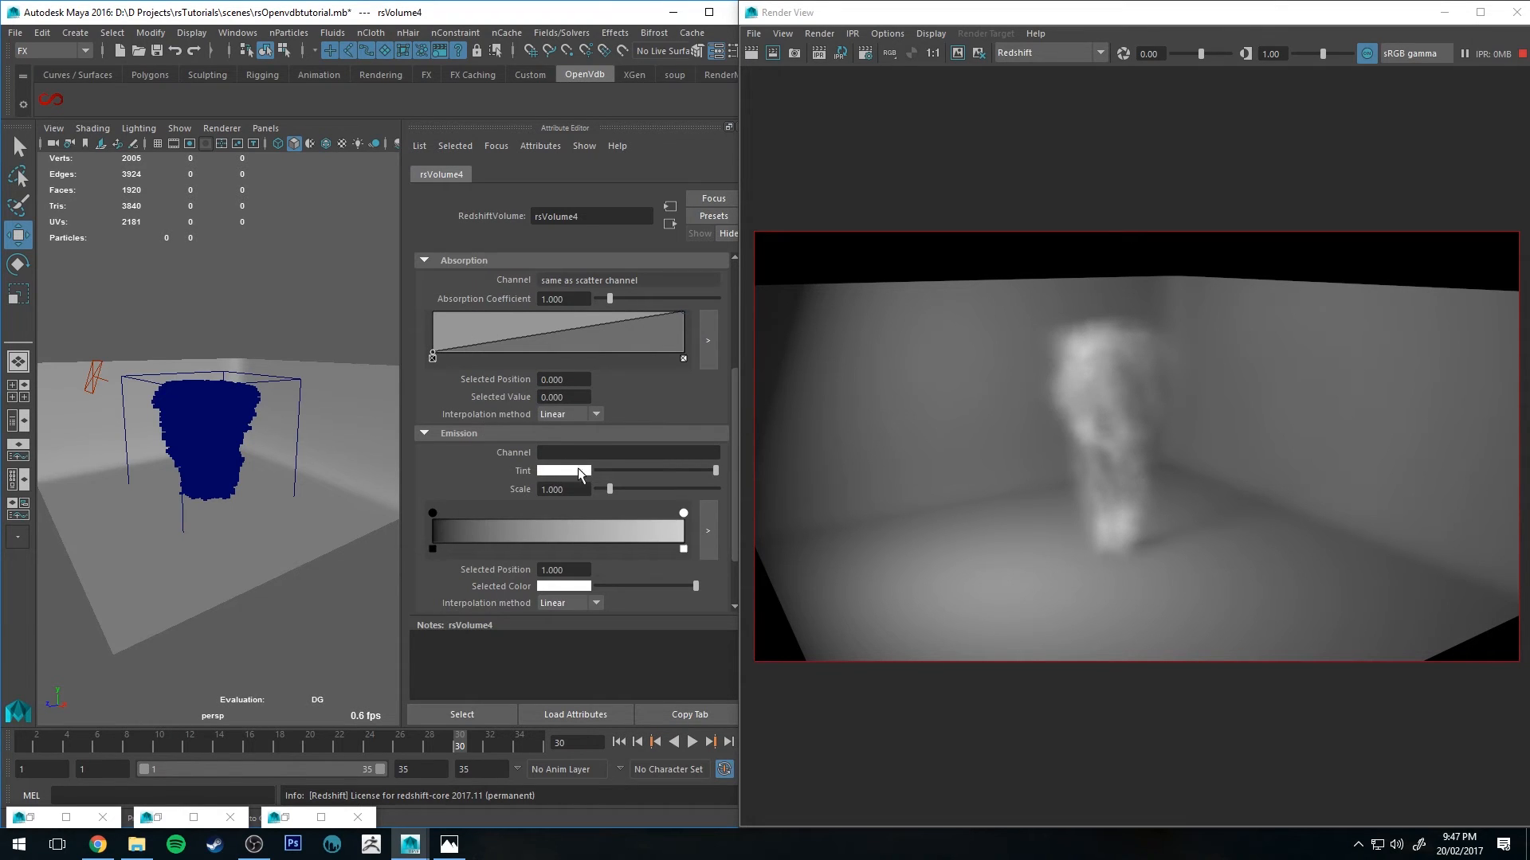
{"action": "scroll", "coordinate": [485, 410], "scroll_direction": "down", "scroll_amount": 1}
{"action": "left_click", "coordinate": [549, 406]}
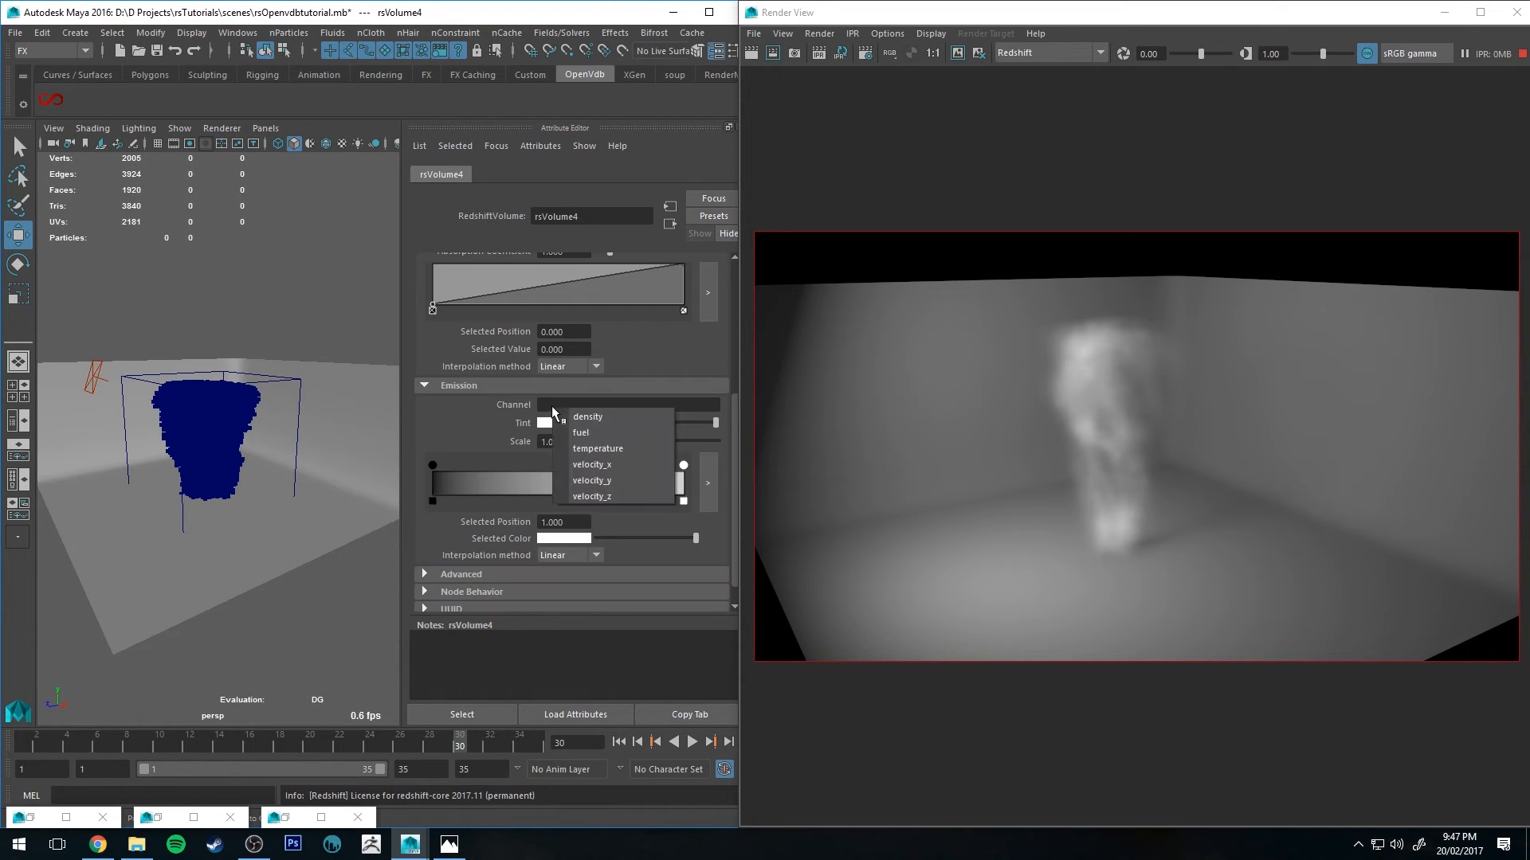
{"action": "left_click", "coordinate": [583, 432]}
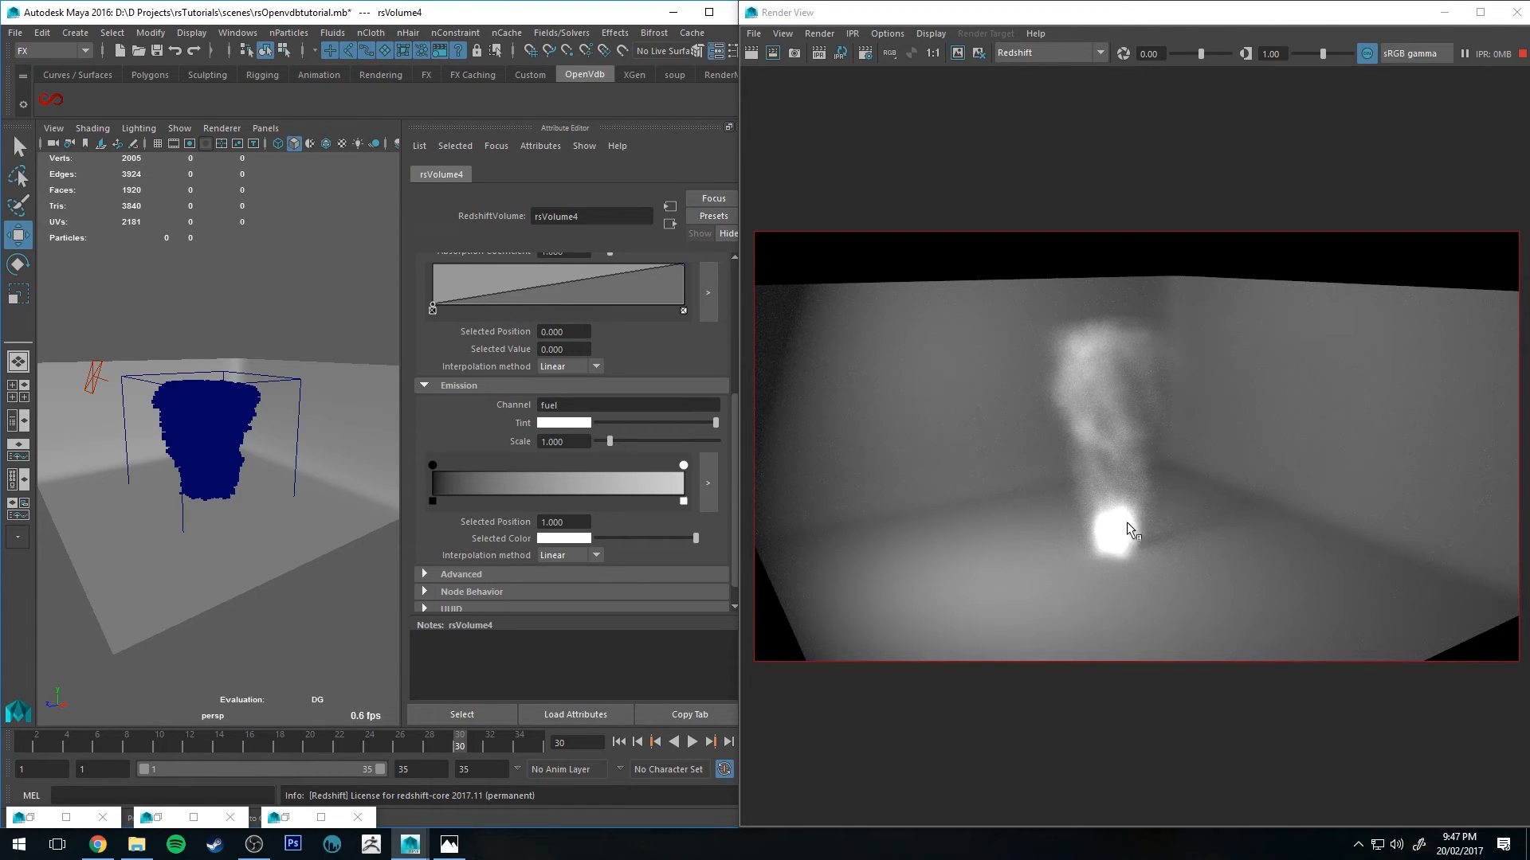
Step: Add color points to the emission ramp so it grades from black through pale yellow and orange to red
{"action": "left_click", "coordinate": [453, 494]}
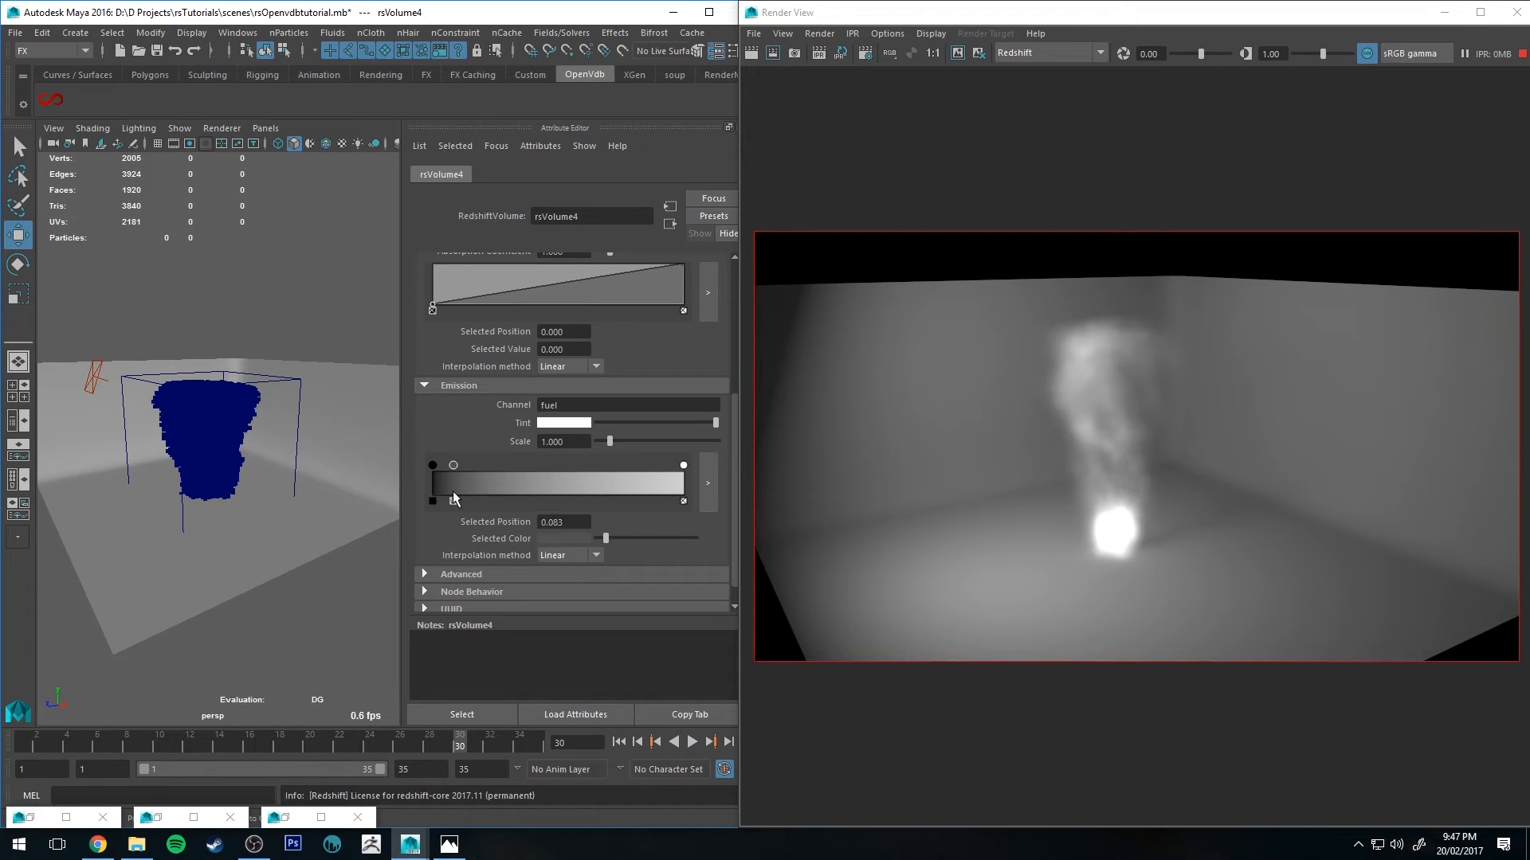
{"action": "left_click", "coordinate": [518, 495]}
{"action": "left_click", "coordinate": [614, 495]}
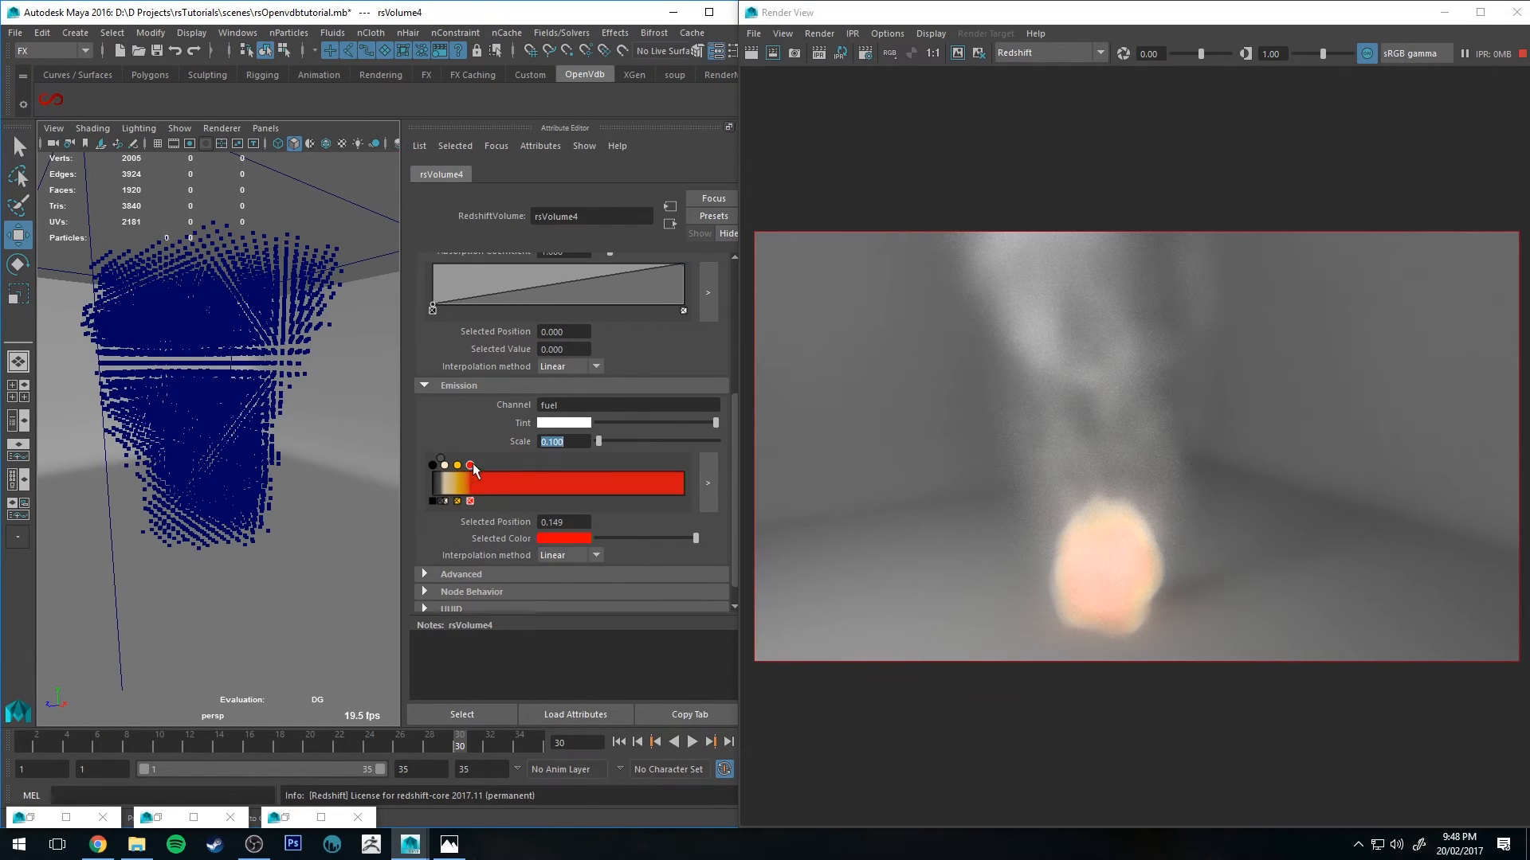
{"action": "mouse_move", "coordinate": [470, 466]}
{"action": "left_mouse_down"}
{"action": "mouse_move", "coordinate": [492, 465]}
{"action": "mouse_move", "coordinate": [454, 465]}
{"action": "left_mouse_up"}
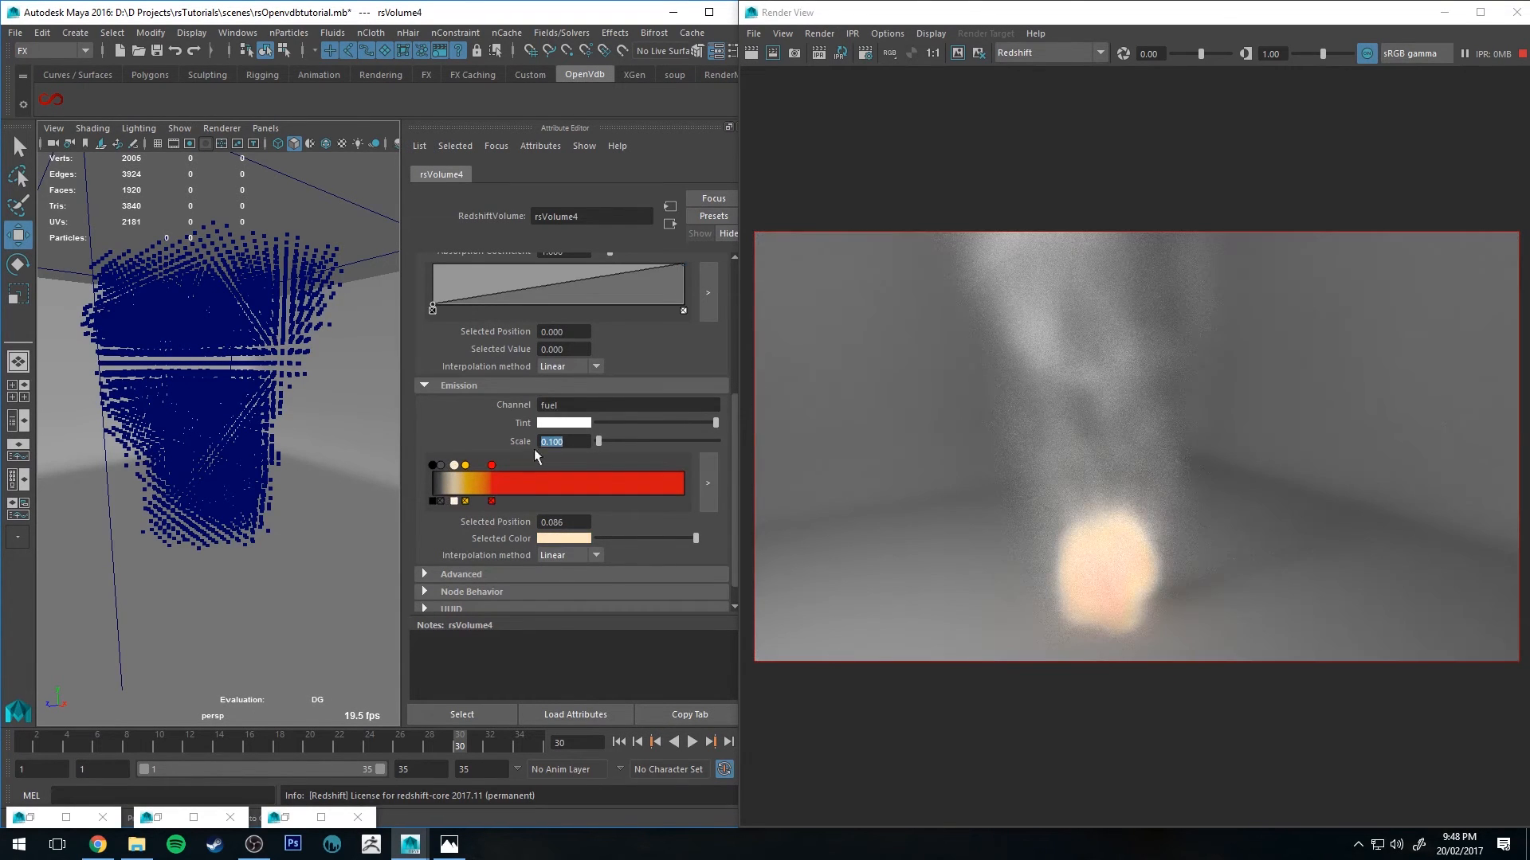
Step: Set the emission scale to about 0.671 and play the animation
{"action": "left_click_drag", "start_coordinate": [600, 442], "coordinate": [605, 442]}
{"action": "key", "text": "alt+v"}
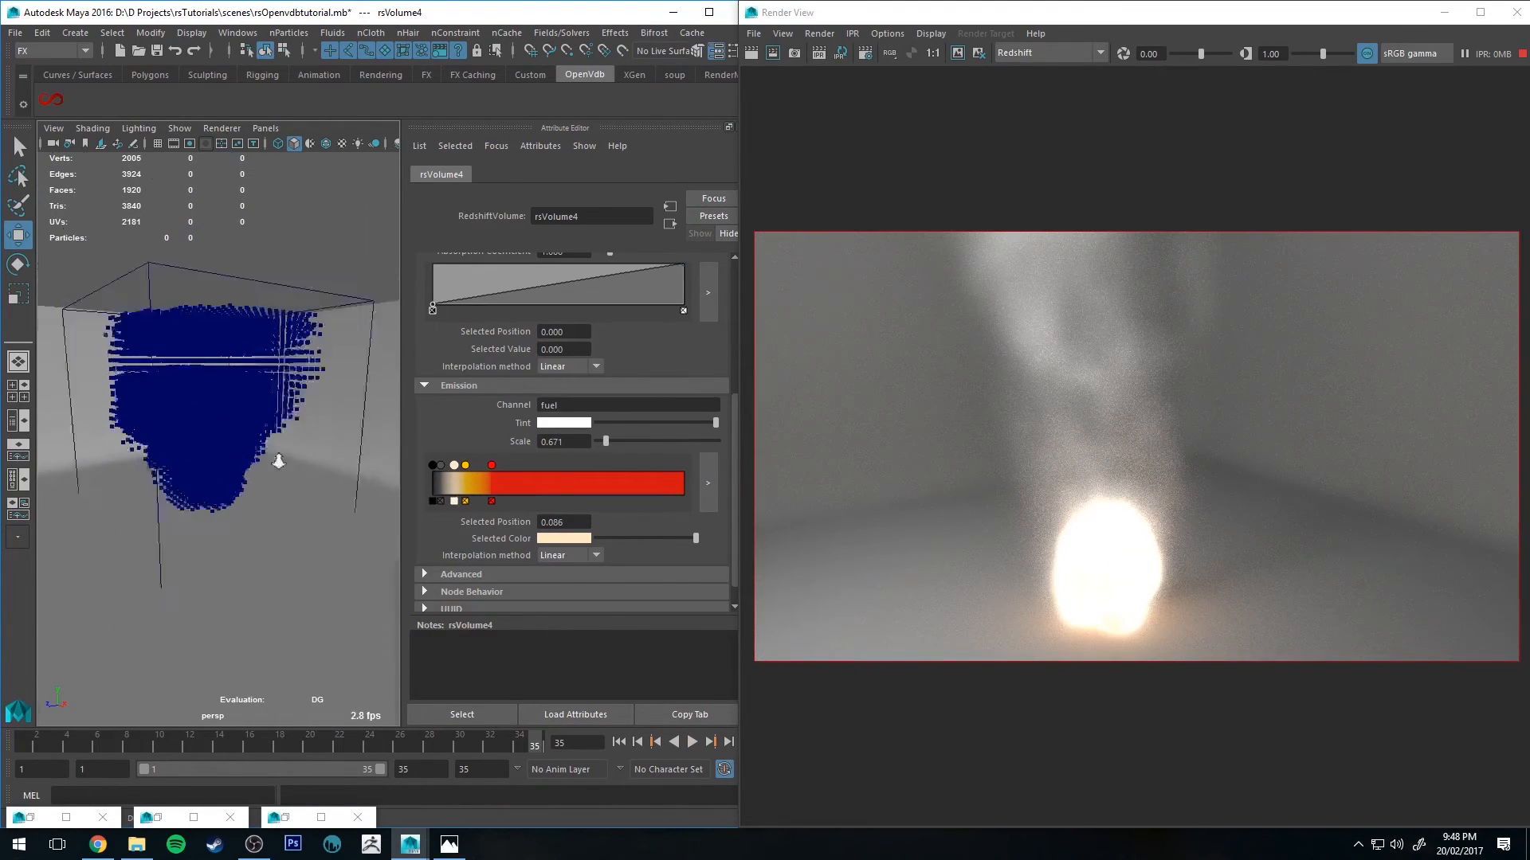
{"action": "left_click_drag", "start_coordinate": [278, 461], "coordinate": [270, 426], "text": "alt"}
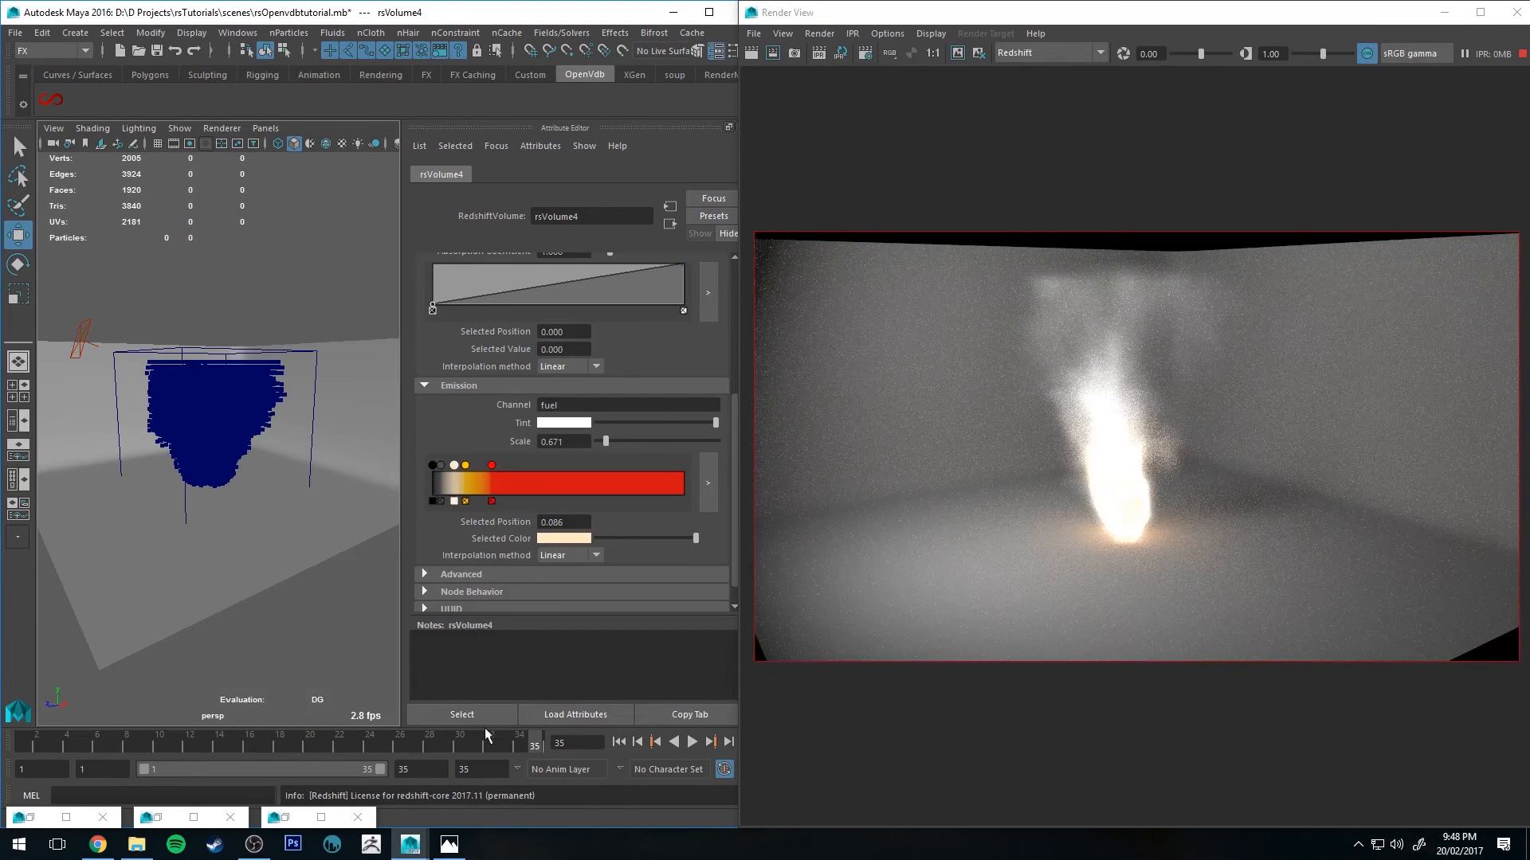
Step: Render frames 12 and 35 with Redshift to compare the flame
{"action": "left_click", "coordinate": [387, 740]}
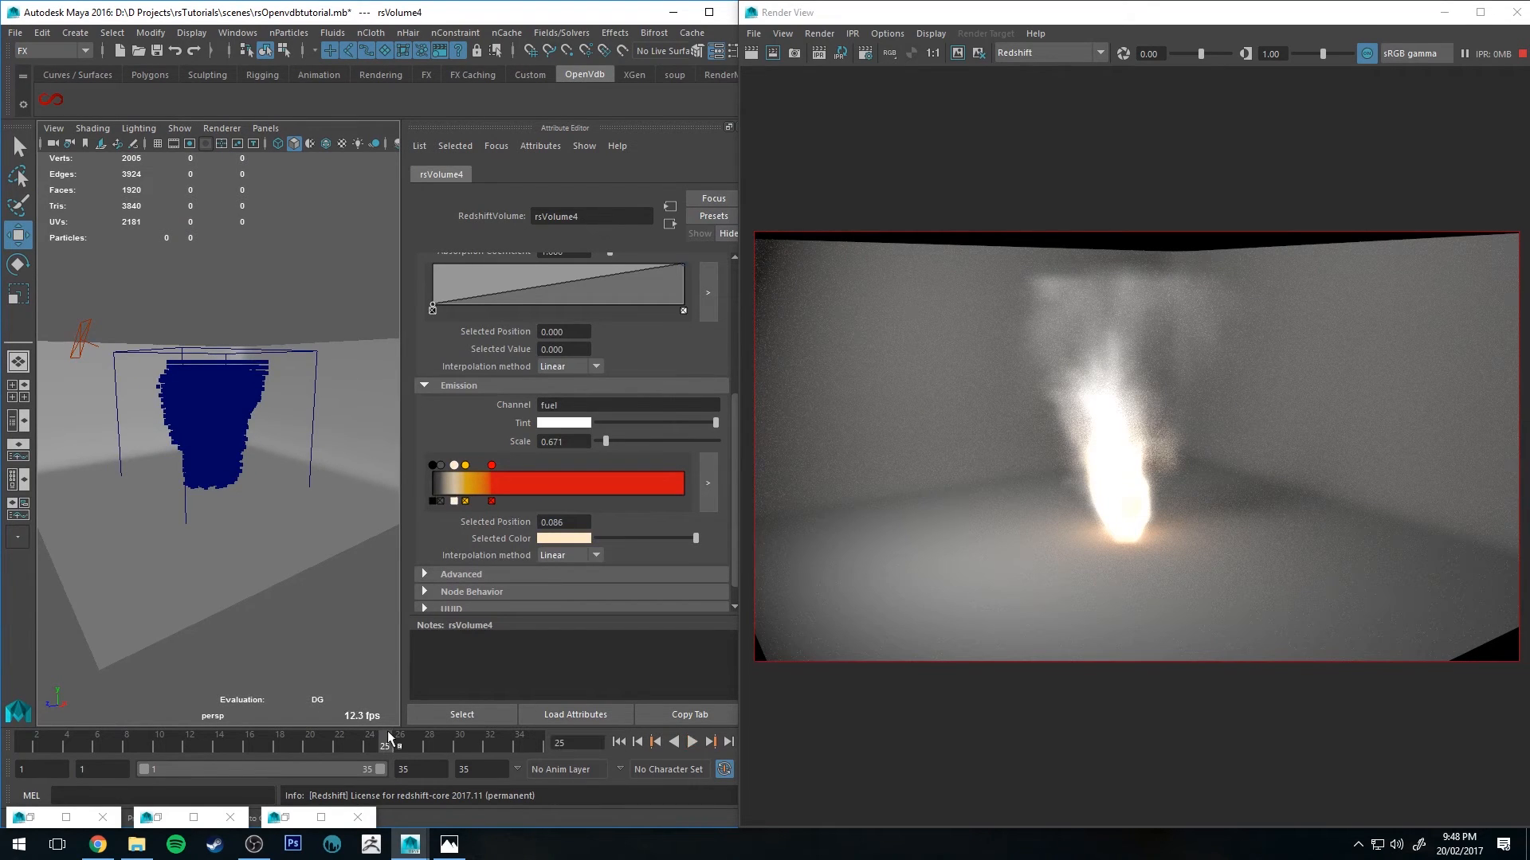
{"action": "left_click", "coordinate": [186, 743]}
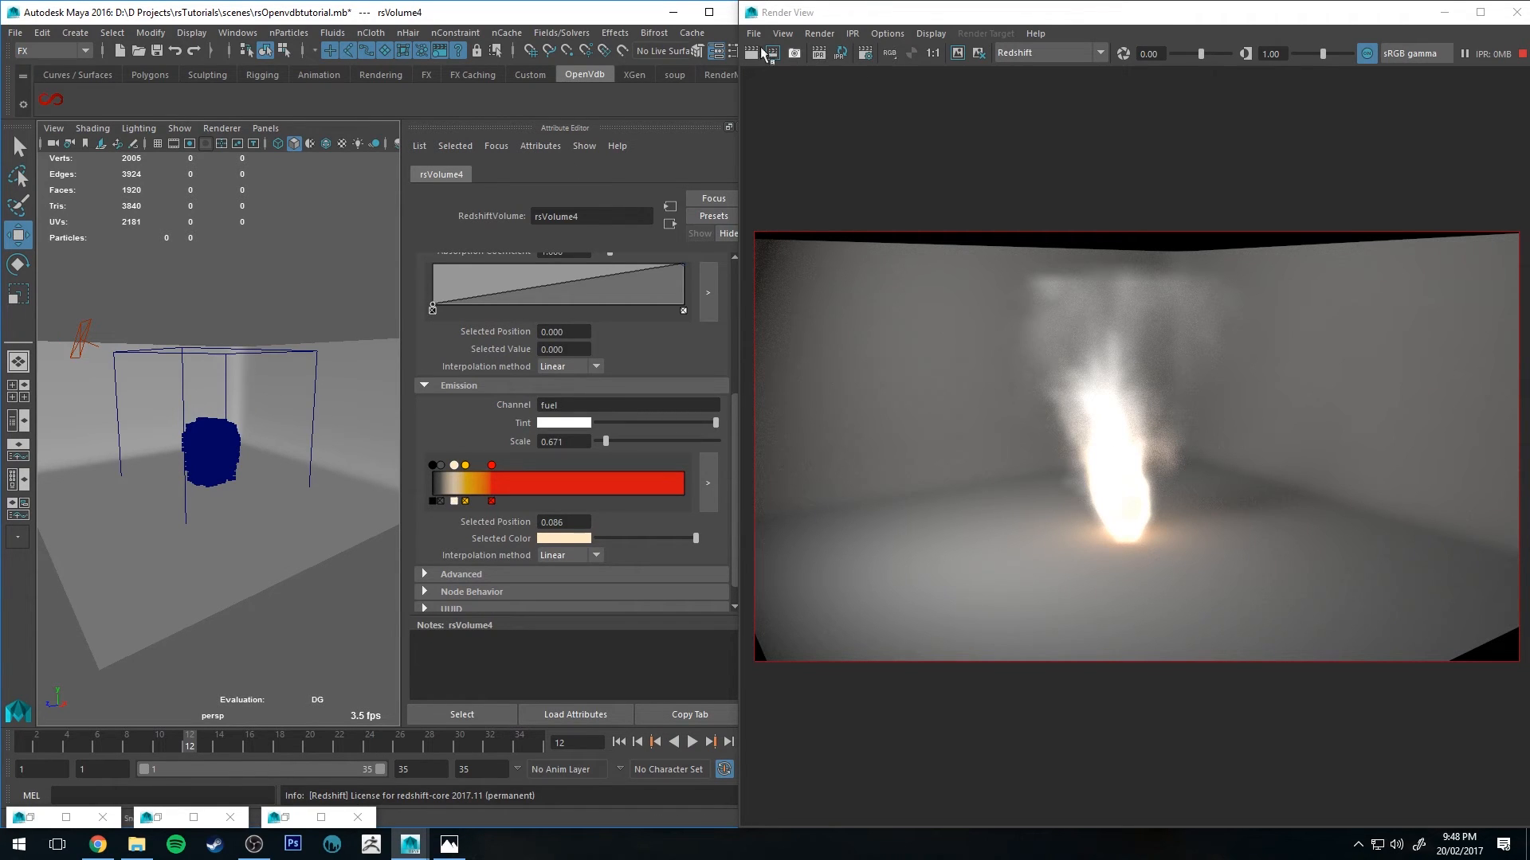
{"action": "left_click", "coordinate": [813, 51]}
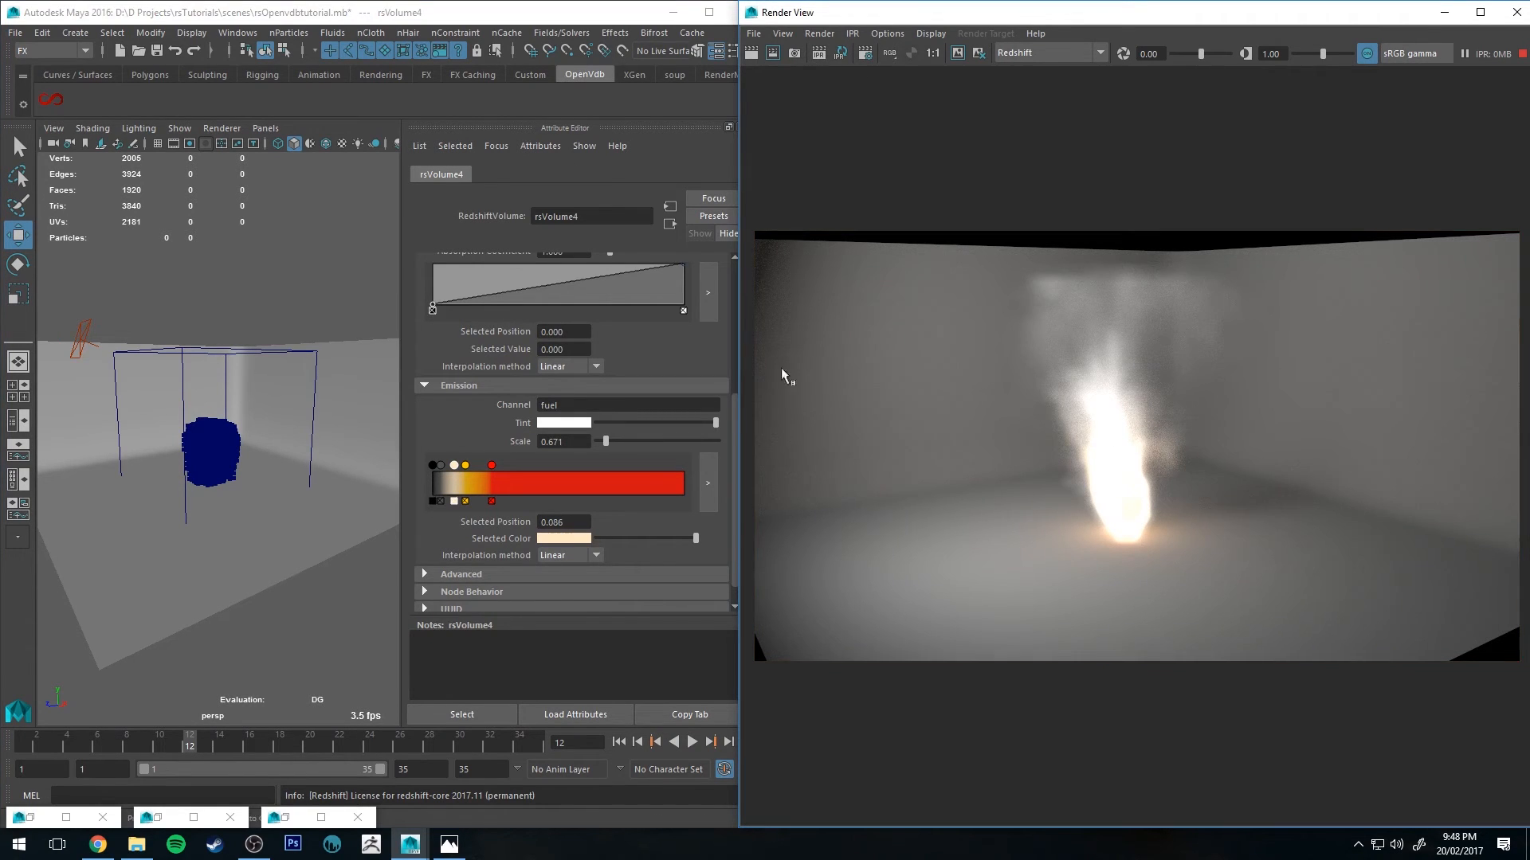
{"action": "left_click", "coordinate": [535, 742]}
{"action": "left_click", "coordinate": [819, 52]}
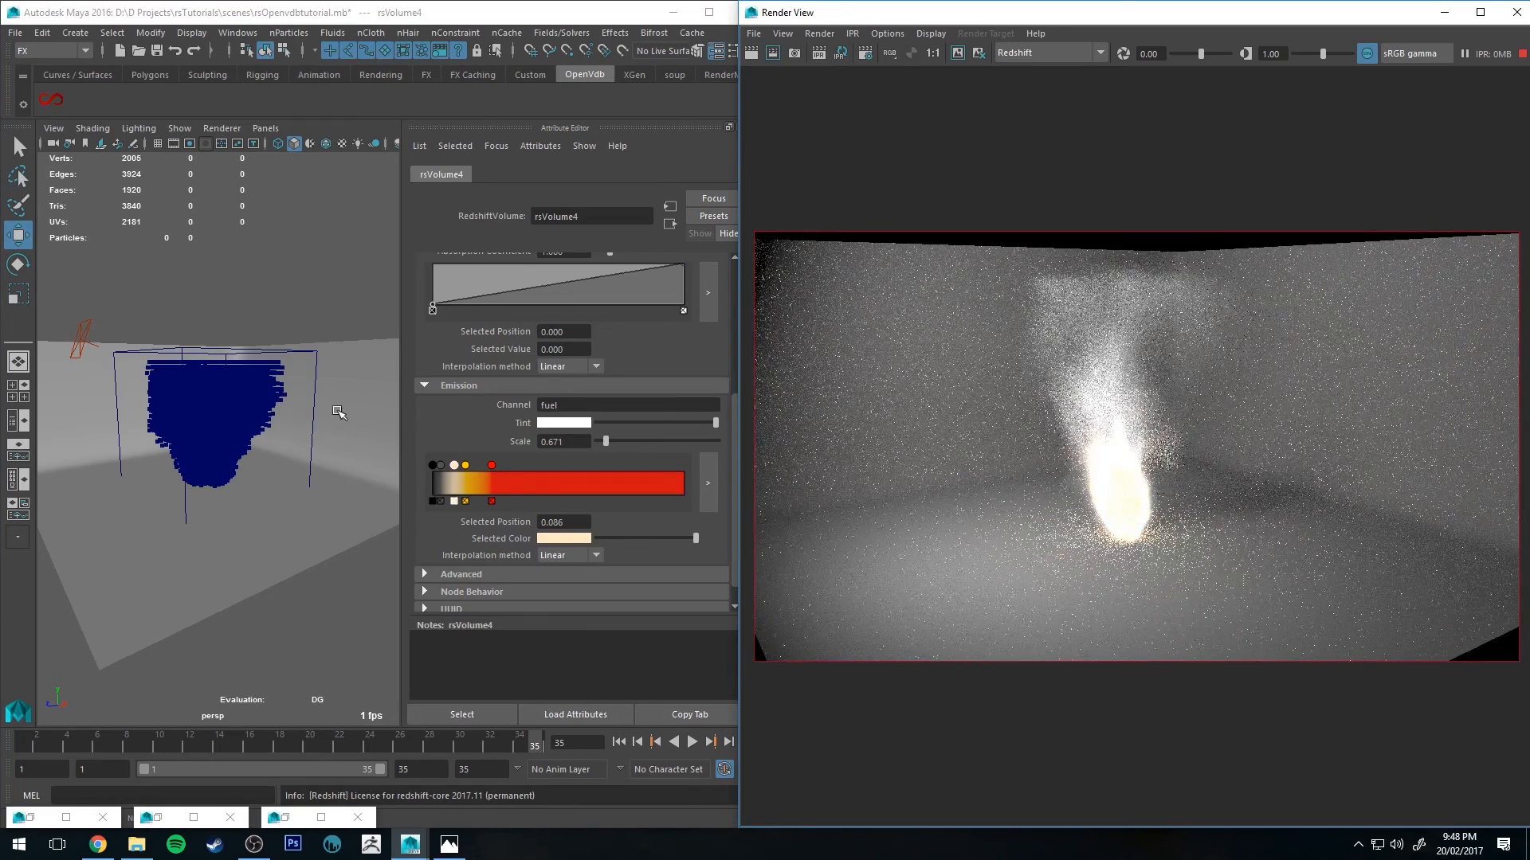
Step: Set the emission scale to 0.2
{"action": "right_click_drag", "start_coordinate": [253, 373], "coordinate": [307, 418], "text": "alt"}
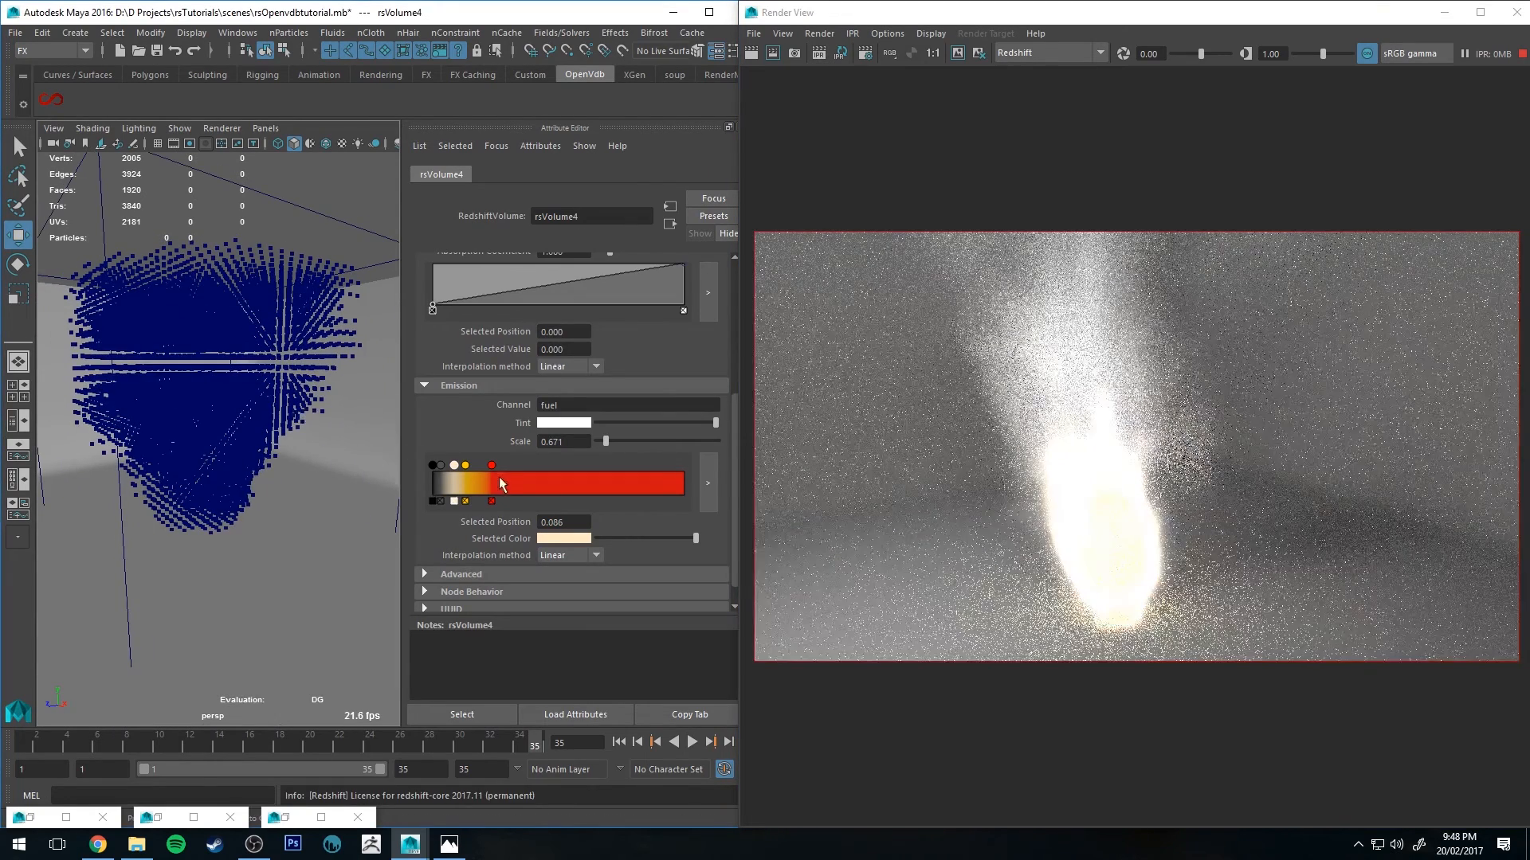
{"action": "double_click", "coordinate": [566, 444]}
{"action": "type", "text": "0.2"}
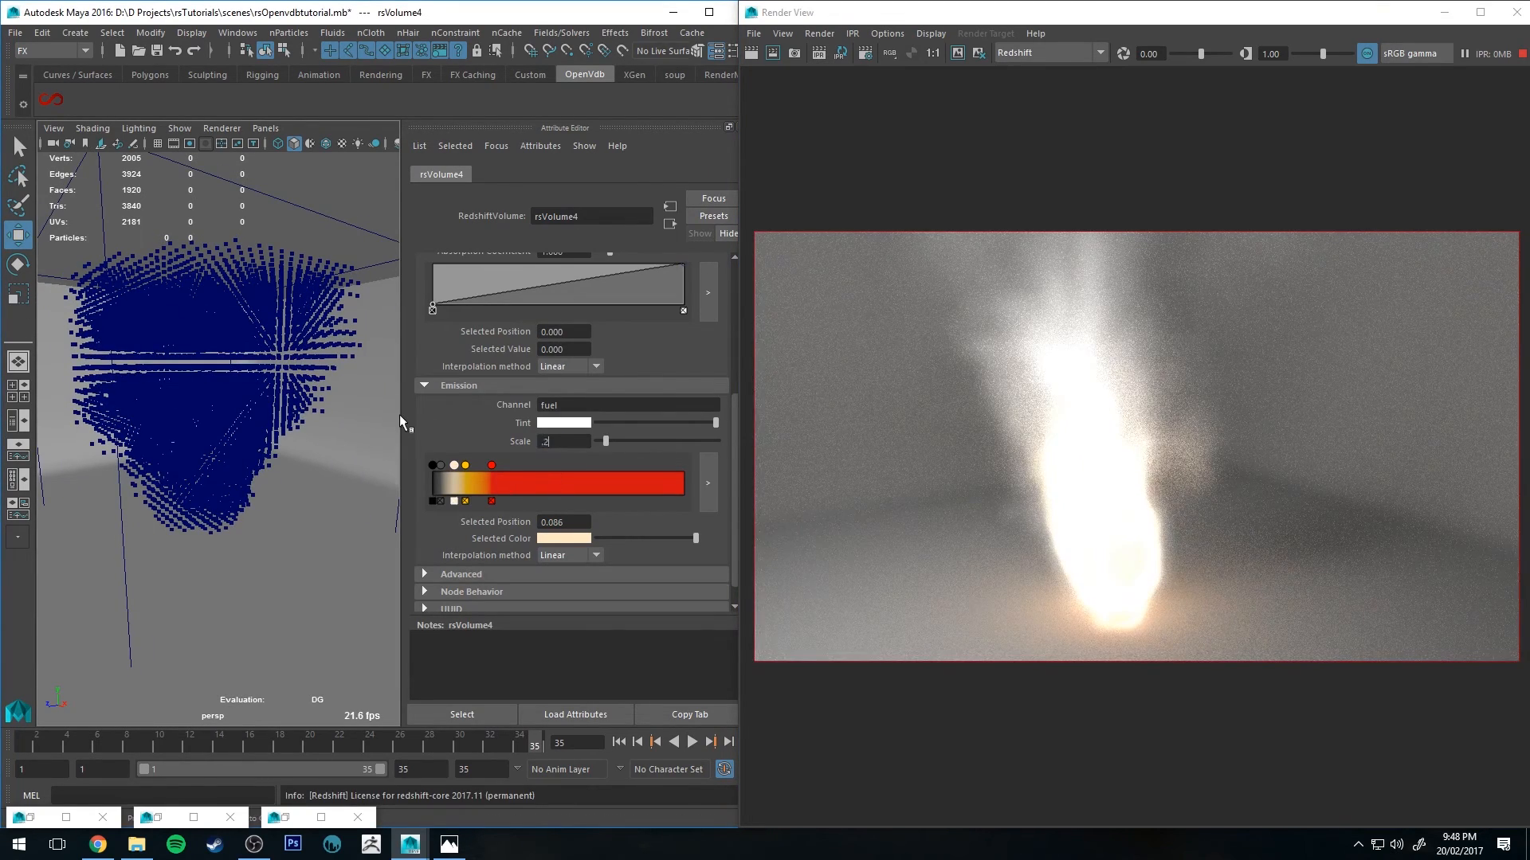
{"action": "key", "text": "Return"}
Step: Select the physical light and switch it off
{"action": "right_click_drag", "start_coordinate": [362, 410], "coordinate": [345, 439], "text": "alt"}
{"action": "middle_click_drag", "start_coordinate": [297, 366], "coordinate": [312, 374], "text": "alt"}
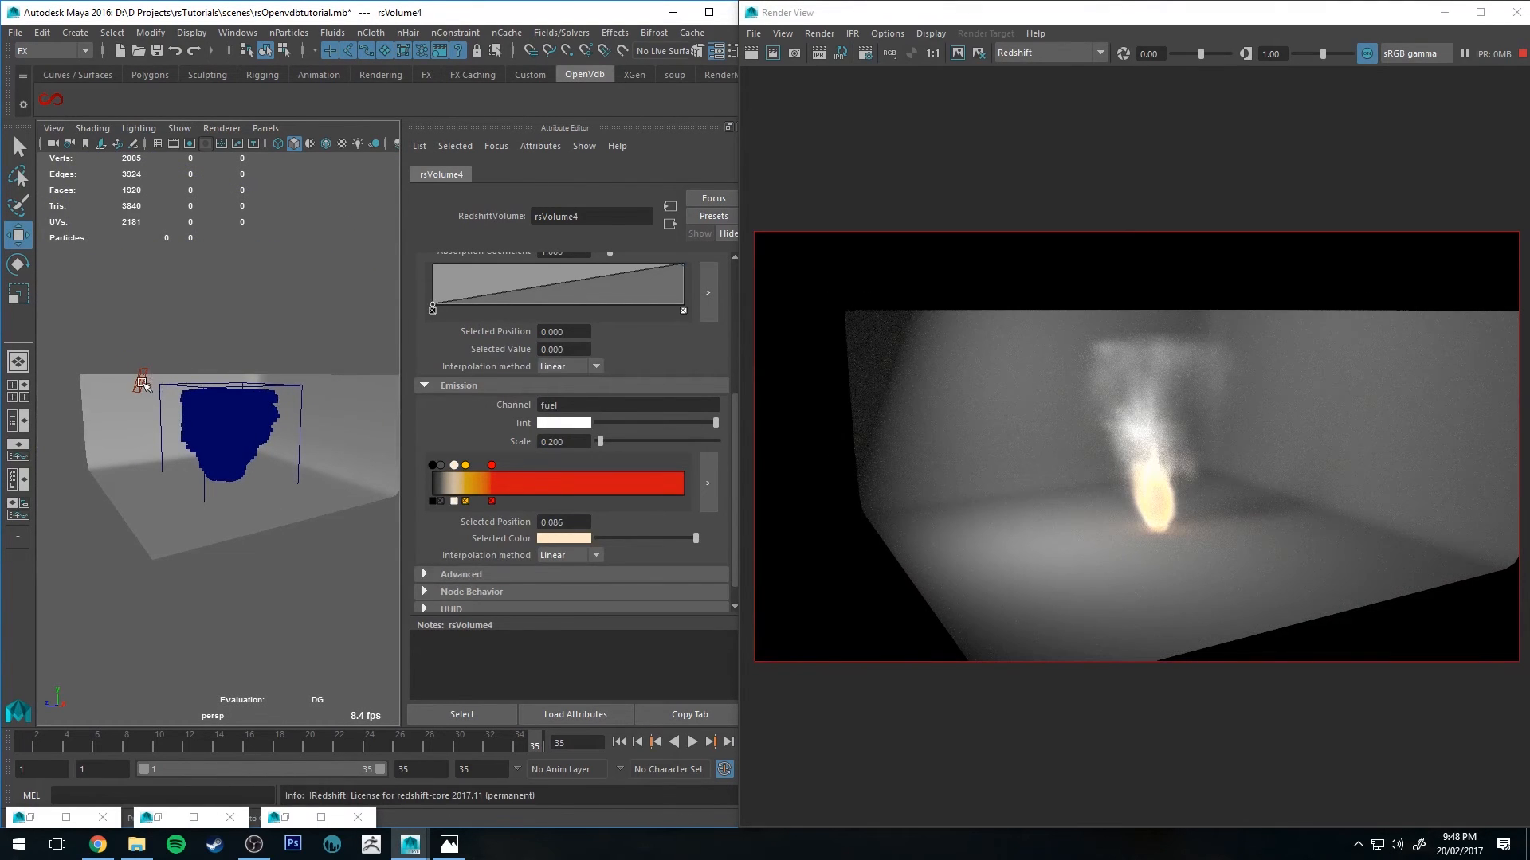
{"action": "left_click", "coordinate": [140, 379]}
{"action": "left_click", "coordinate": [542, 280]}
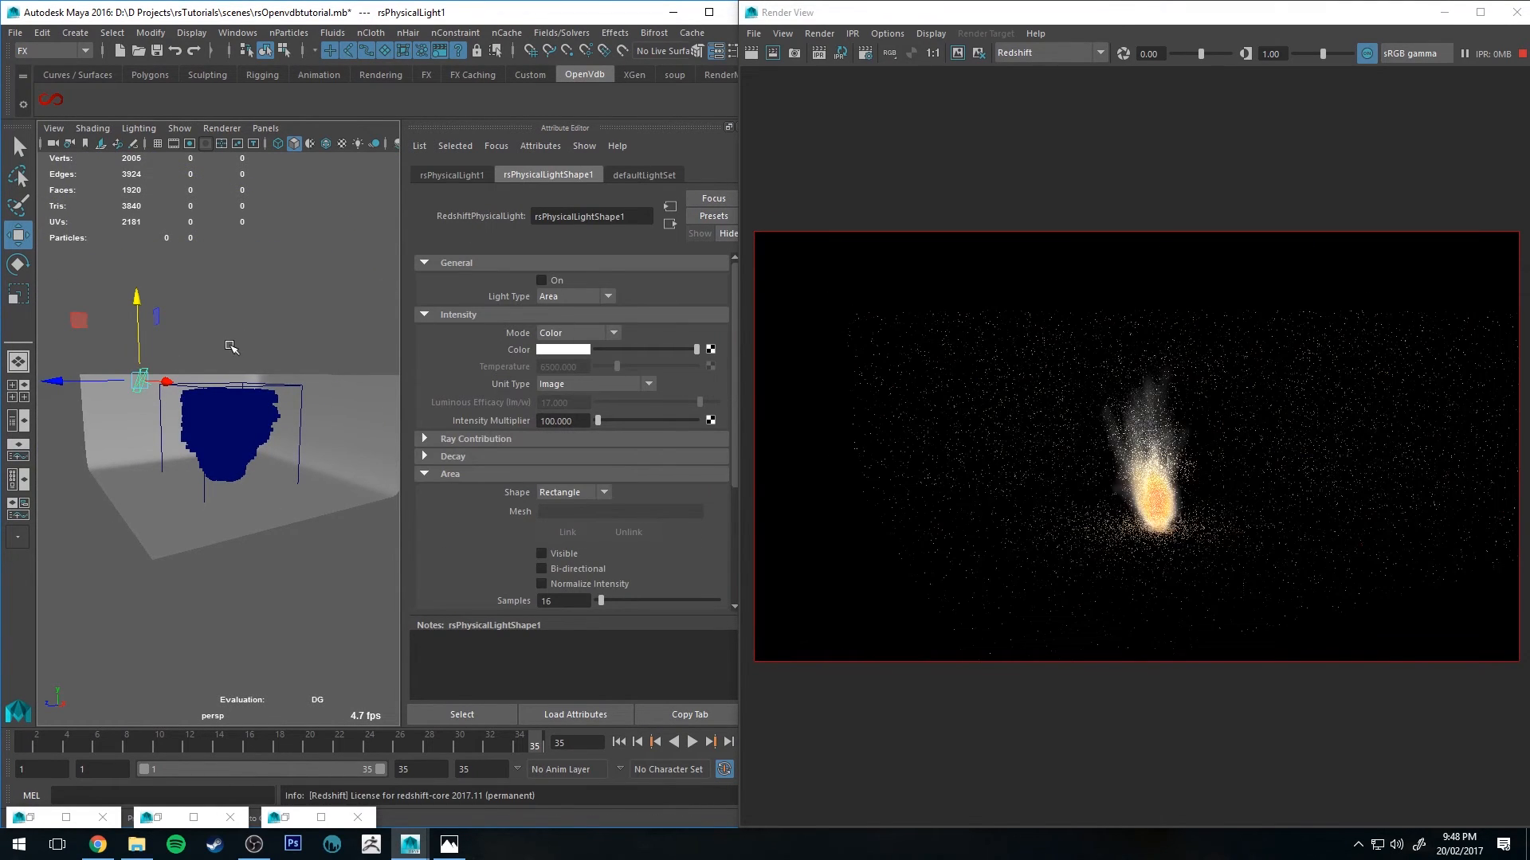
Step: In a new scene, create a 3D fluid container with an emitter
{"action": "right_click_drag", "start_coordinate": [205, 363], "coordinate": [232, 410], "text": "alt"}
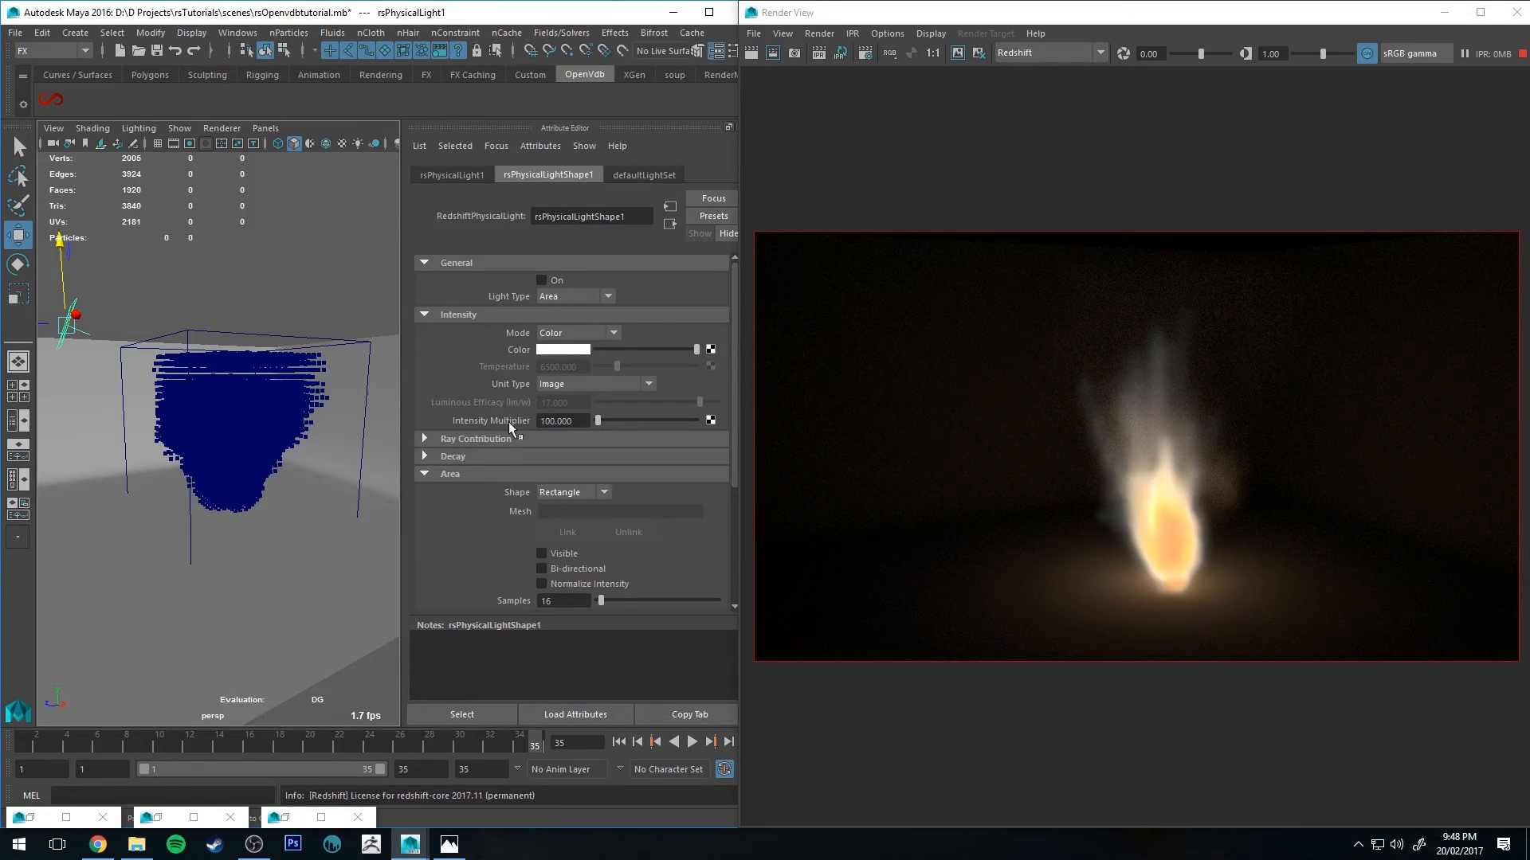
{"action": "left_click", "coordinate": [1090, 21]}
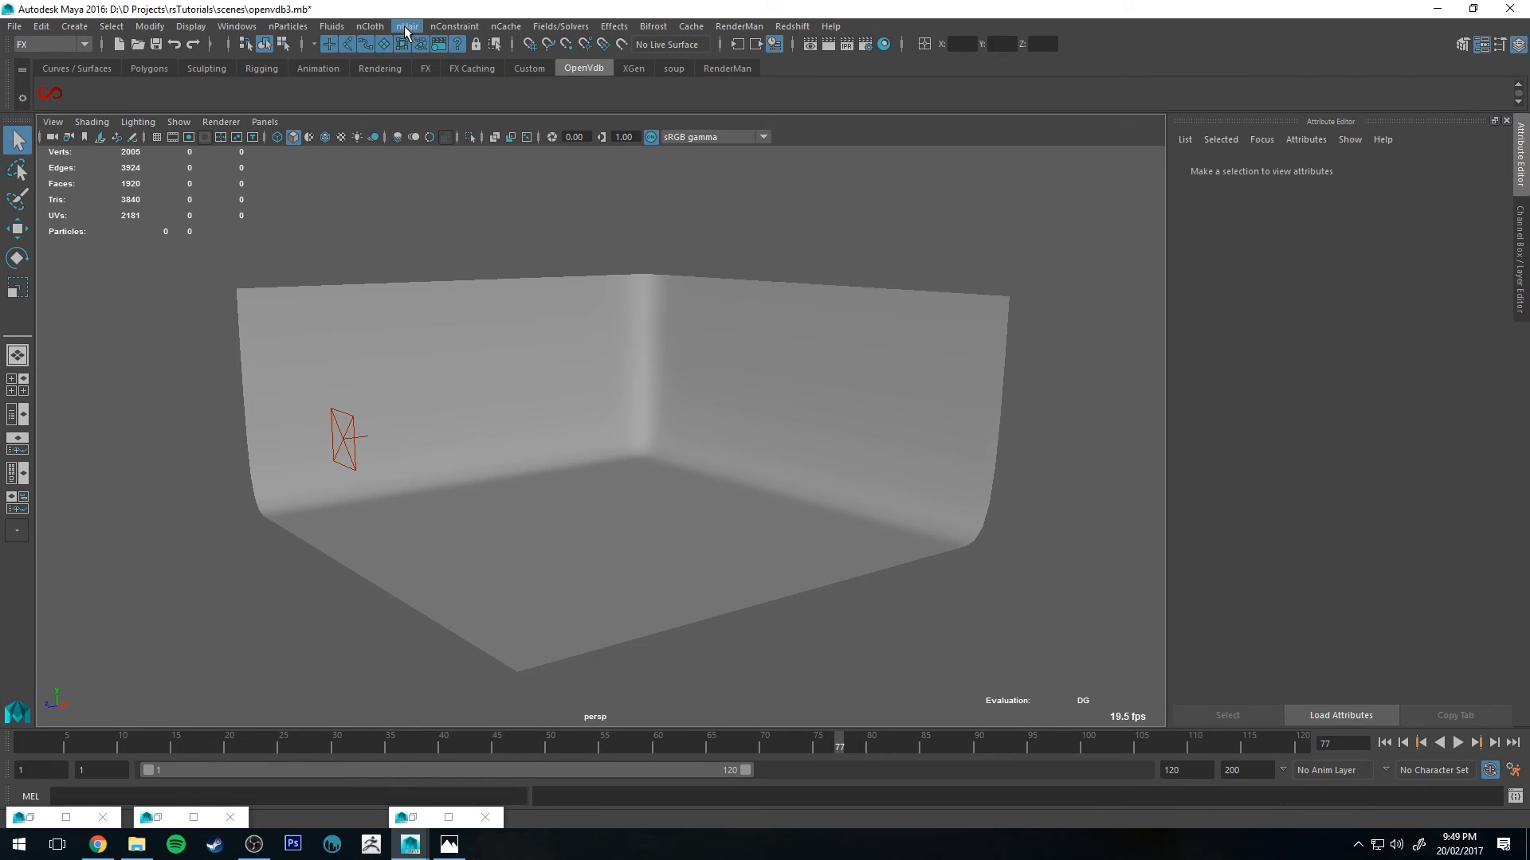
{"action": "left_click", "coordinate": [330, 28]}
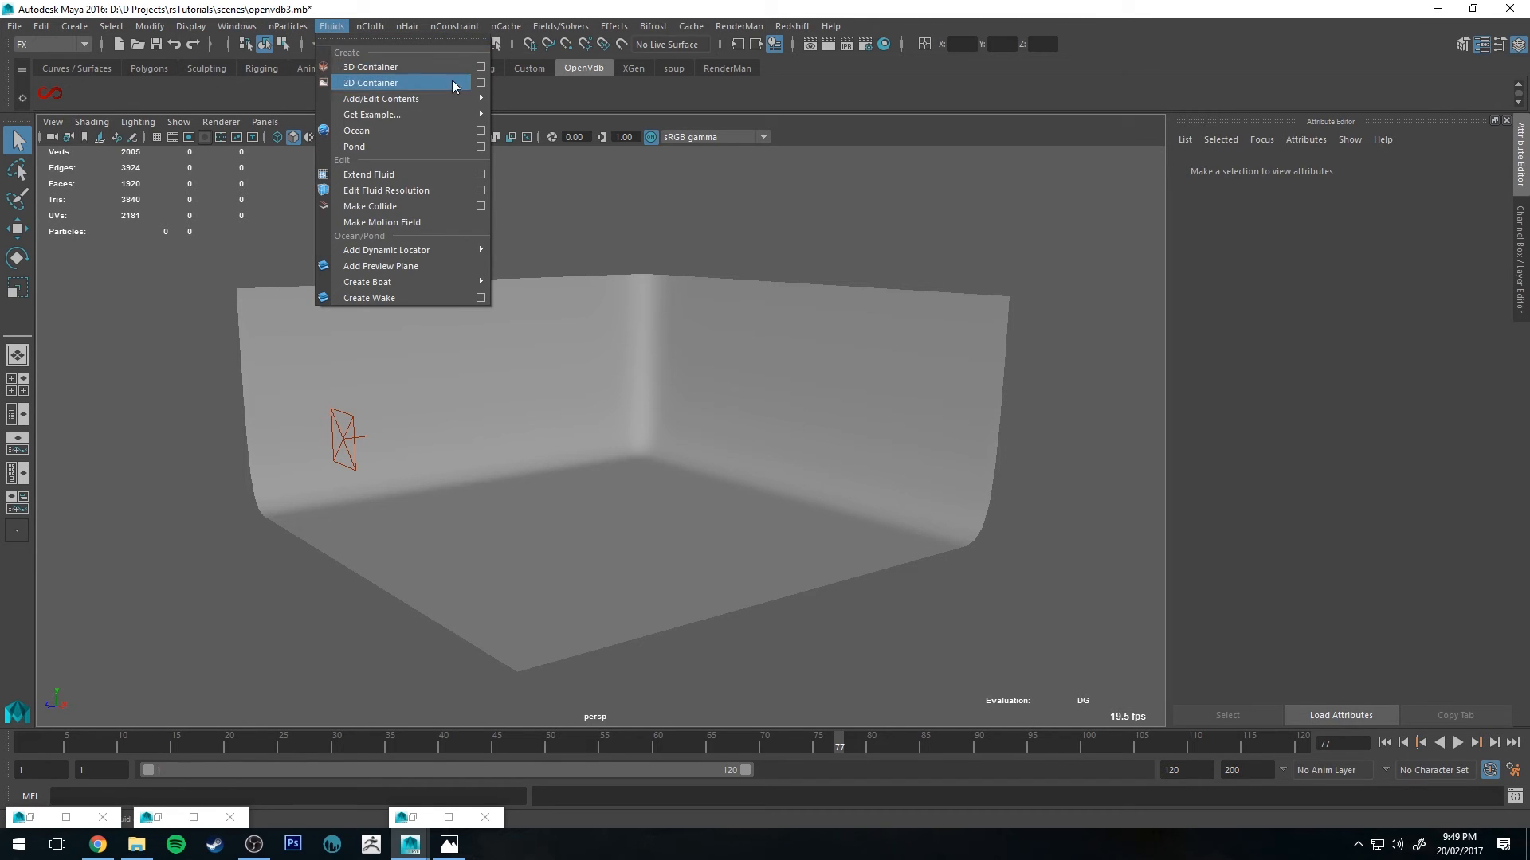
{"action": "left_click", "coordinate": [423, 69]}
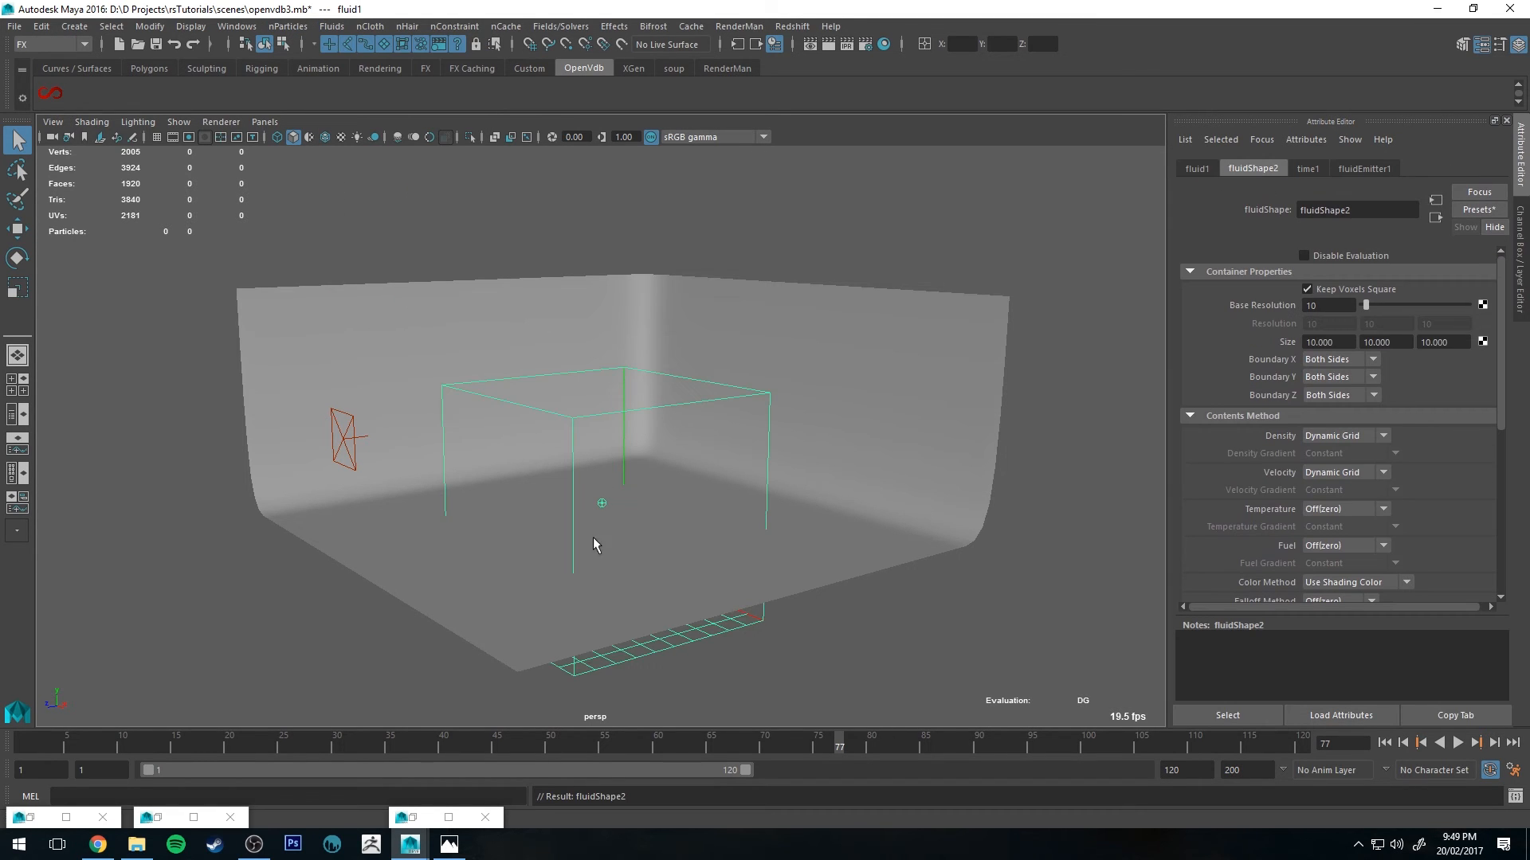
Step: Play the fluid simulation and move the container slightly upward around the emitter
{"action": "key", "text": "alt+v"}
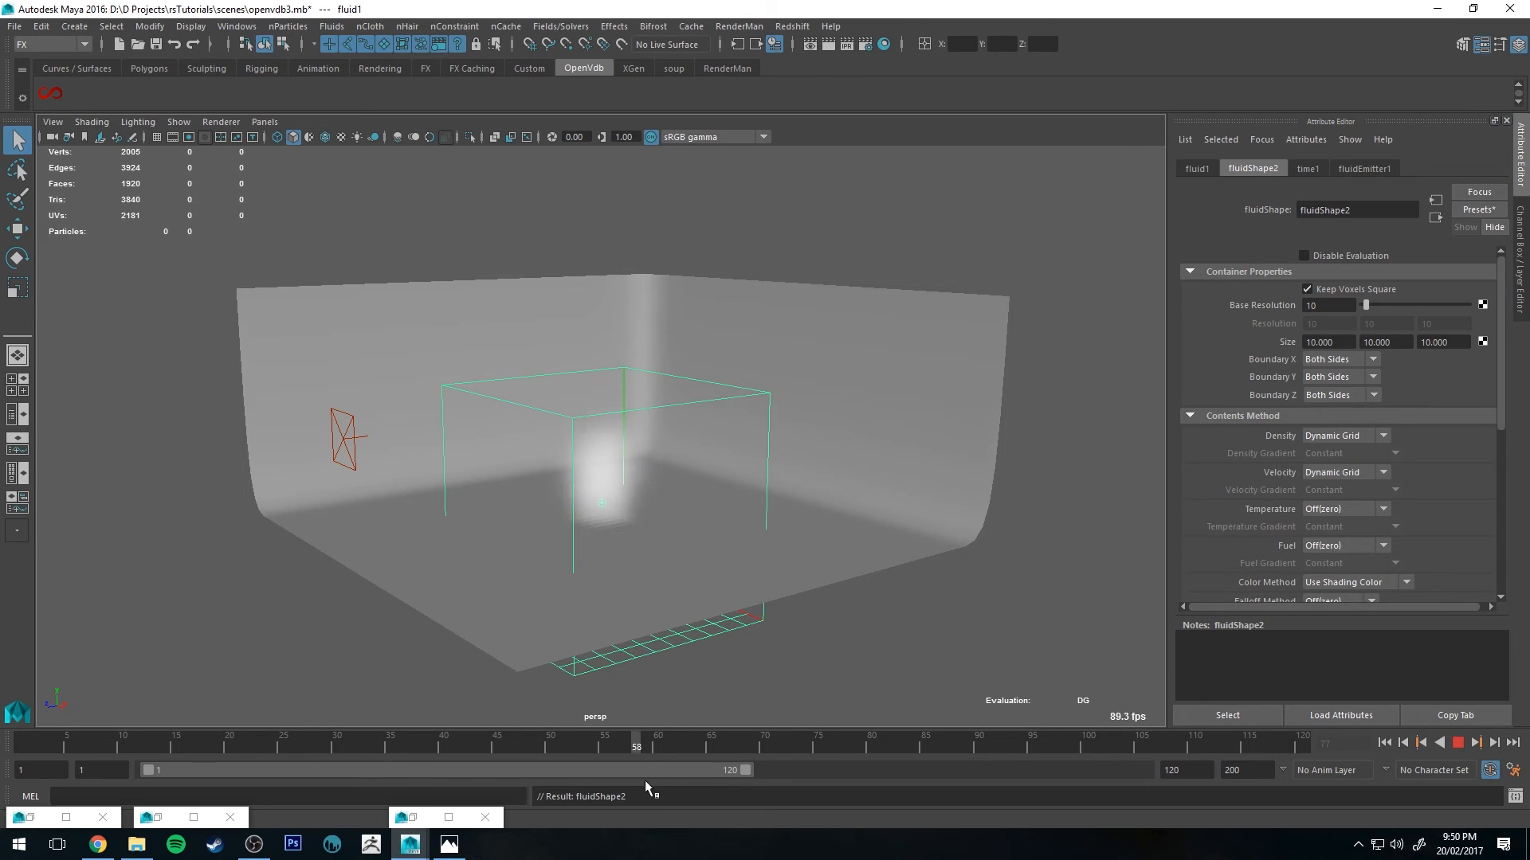
{"action": "key", "text": "alt+v"}
{"action": "left_click_drag", "start_coordinate": [916, 534], "coordinate": [830, 539], "text": "alt"}
{"action": "key", "text": "w"}
{"action": "mouse_move", "coordinate": [723, 494]}
{"action": "left_mouse_down", "text": "alt"}
{"action": "mouse_move", "coordinate": [733, 475]}
{"action": "mouse_move", "coordinate": [734, 491]}
{"action": "left_mouse_up", "text": "alt"}
{"action": "left_click_drag", "start_coordinate": [107, 744], "coordinate": [1043, 752]}
{"action": "left_click_drag", "start_coordinate": [827, 448], "coordinate": [685, 367], "text": "alt"}
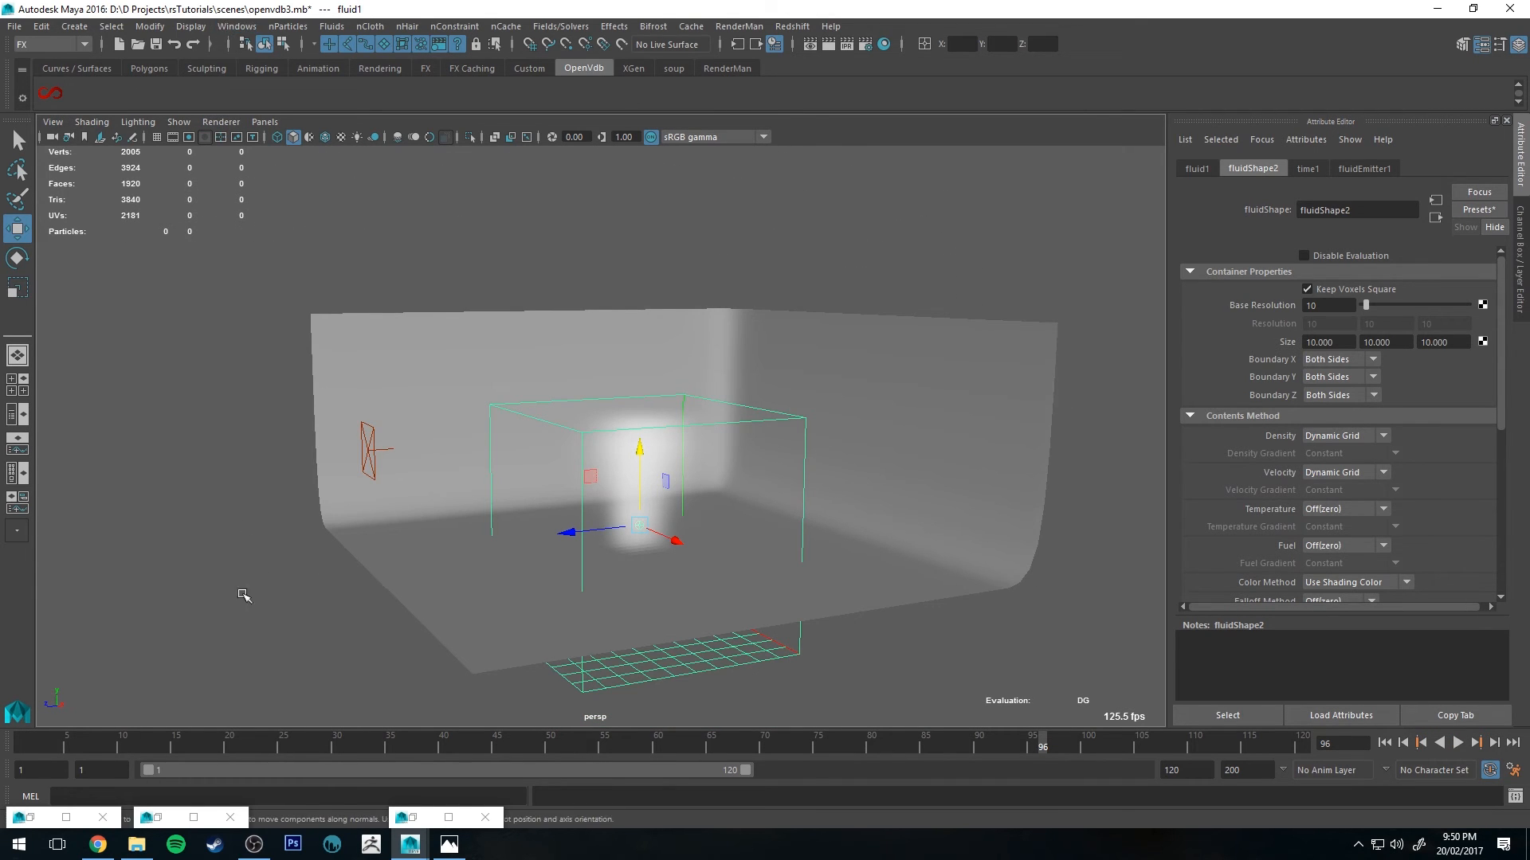
Step: Open the Outliner and the Node Editor and select fluid1
{"action": "left_click", "coordinate": [484, 819]}
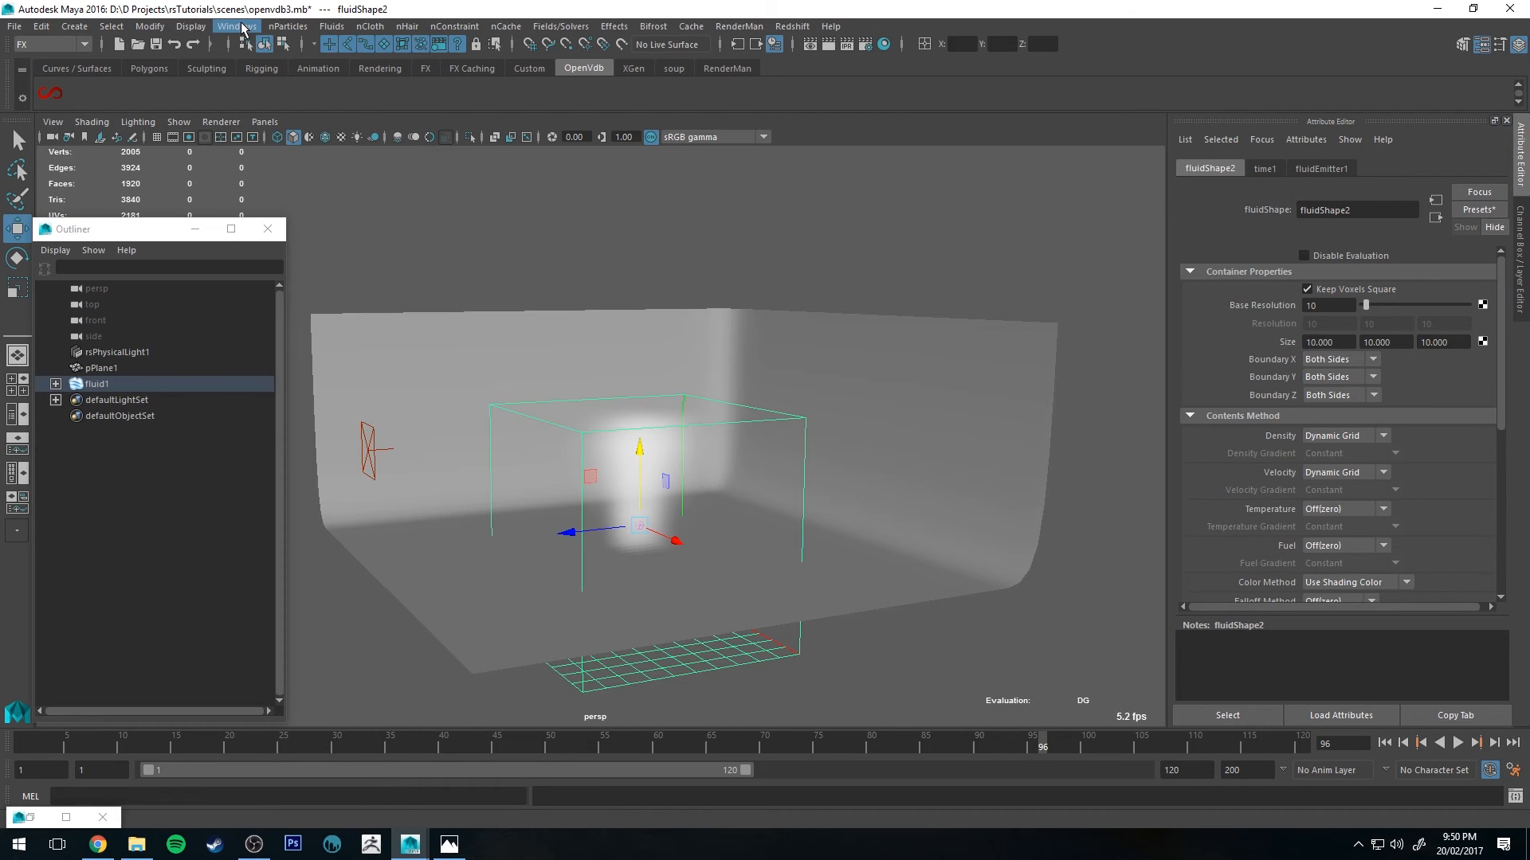
{"action": "left_click", "coordinate": [242, 29]}
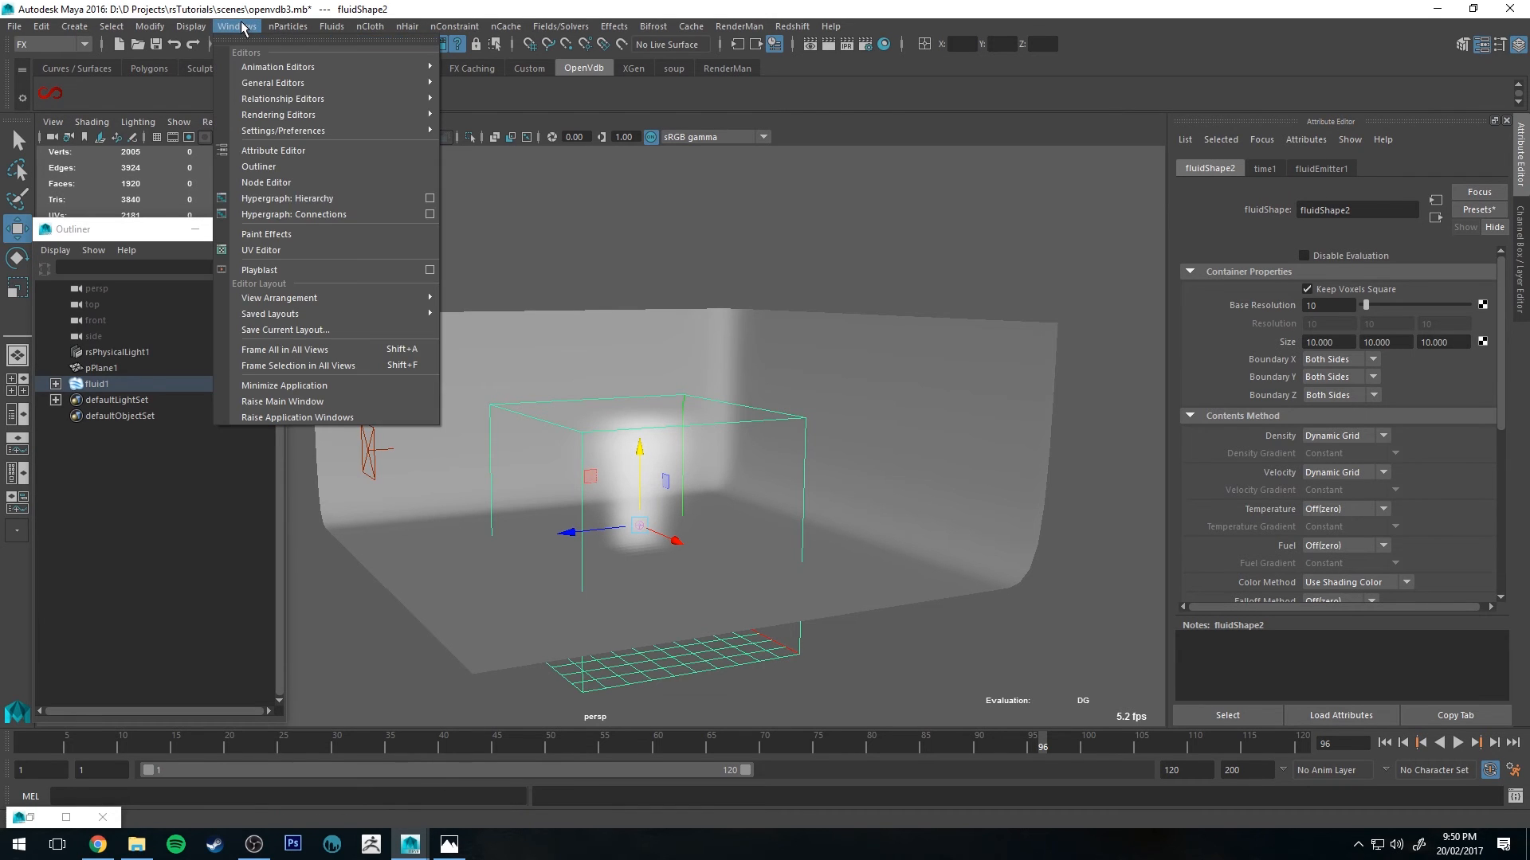
{"action": "mouse_move", "coordinate": [355, 79]}
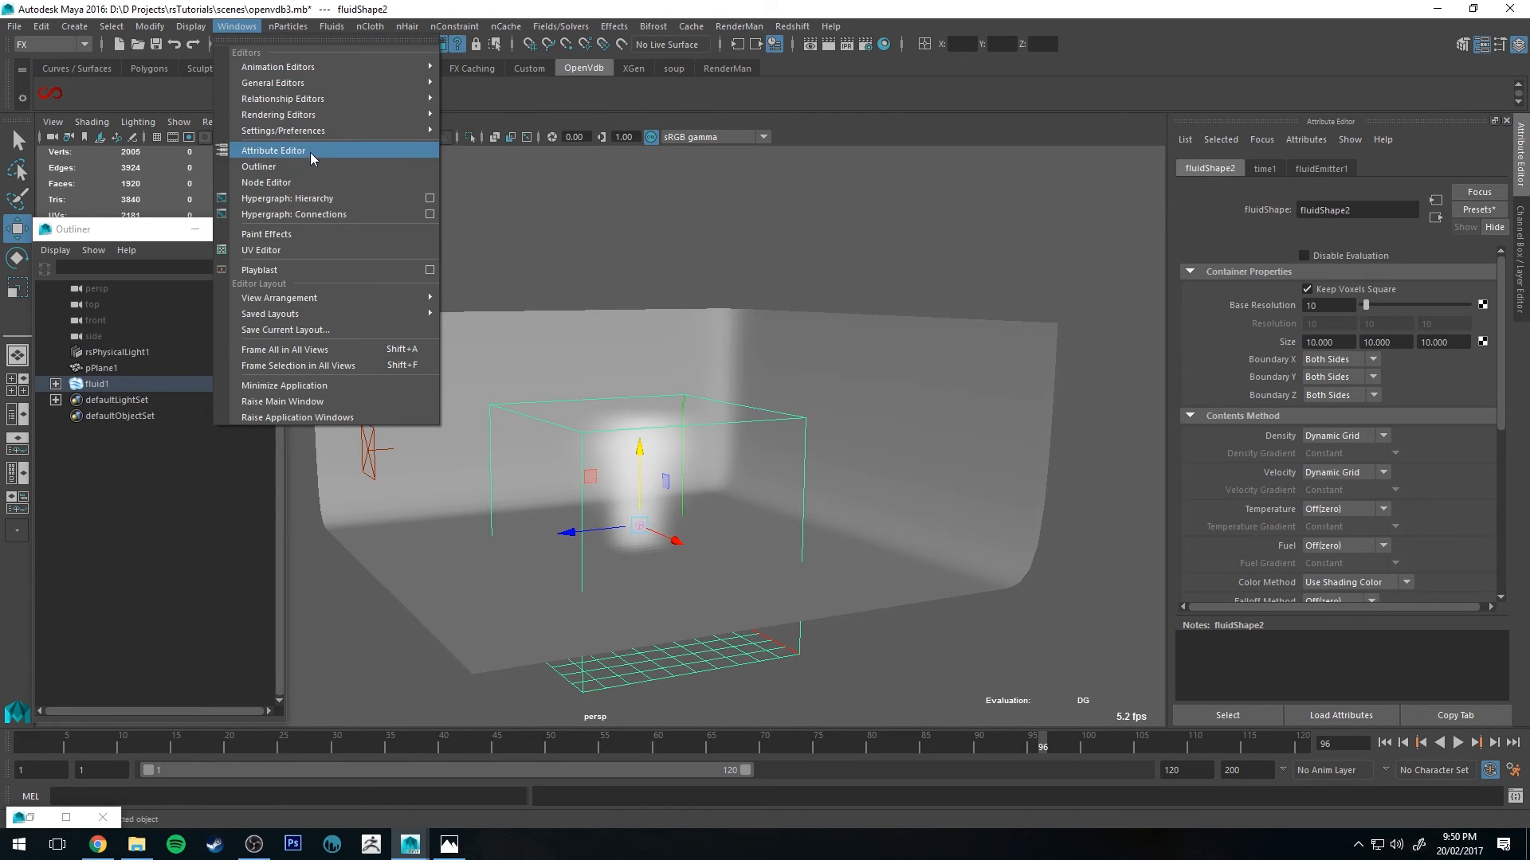
{"action": "left_click", "coordinate": [306, 183]}
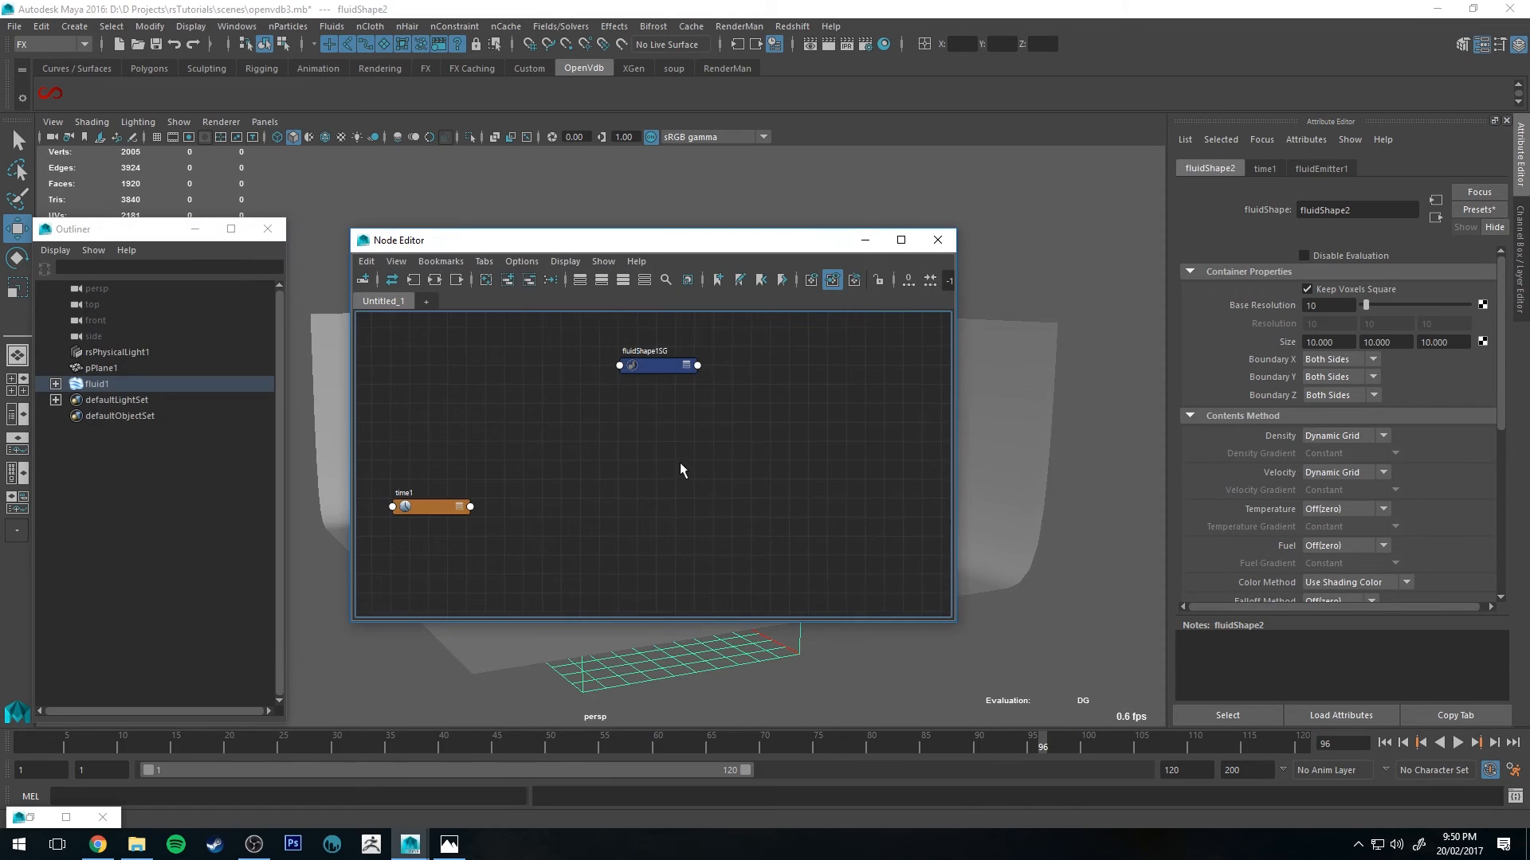
{"action": "left_click", "coordinate": [757, 651]}
{"action": "left_click", "coordinate": [757, 651]}
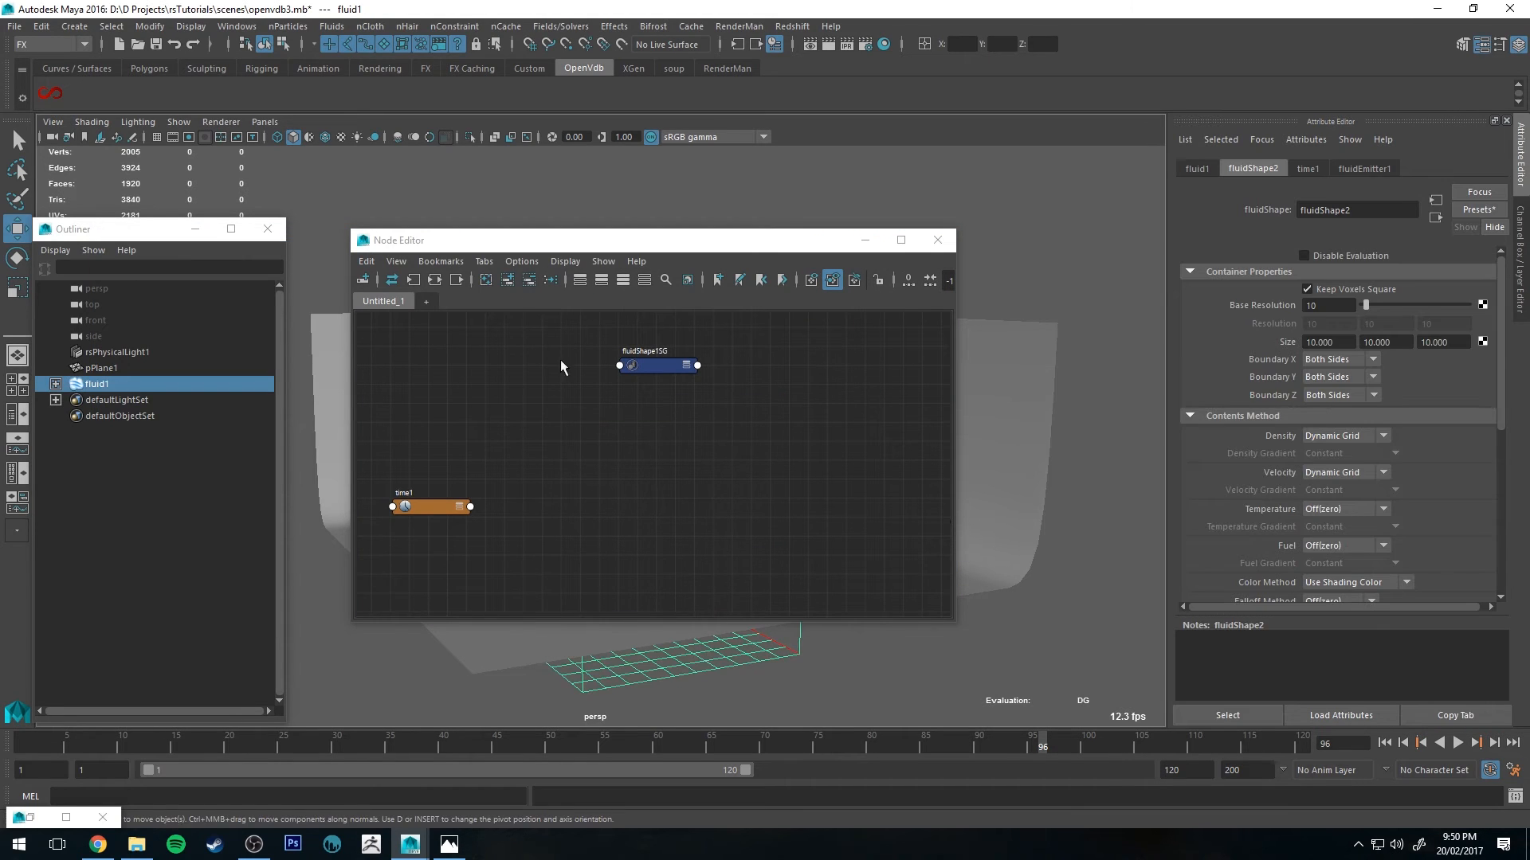
Step: Show fluid1's input and output connections in the Node Editor and move the time1 node down
{"action": "left_click", "coordinate": [435, 279]}
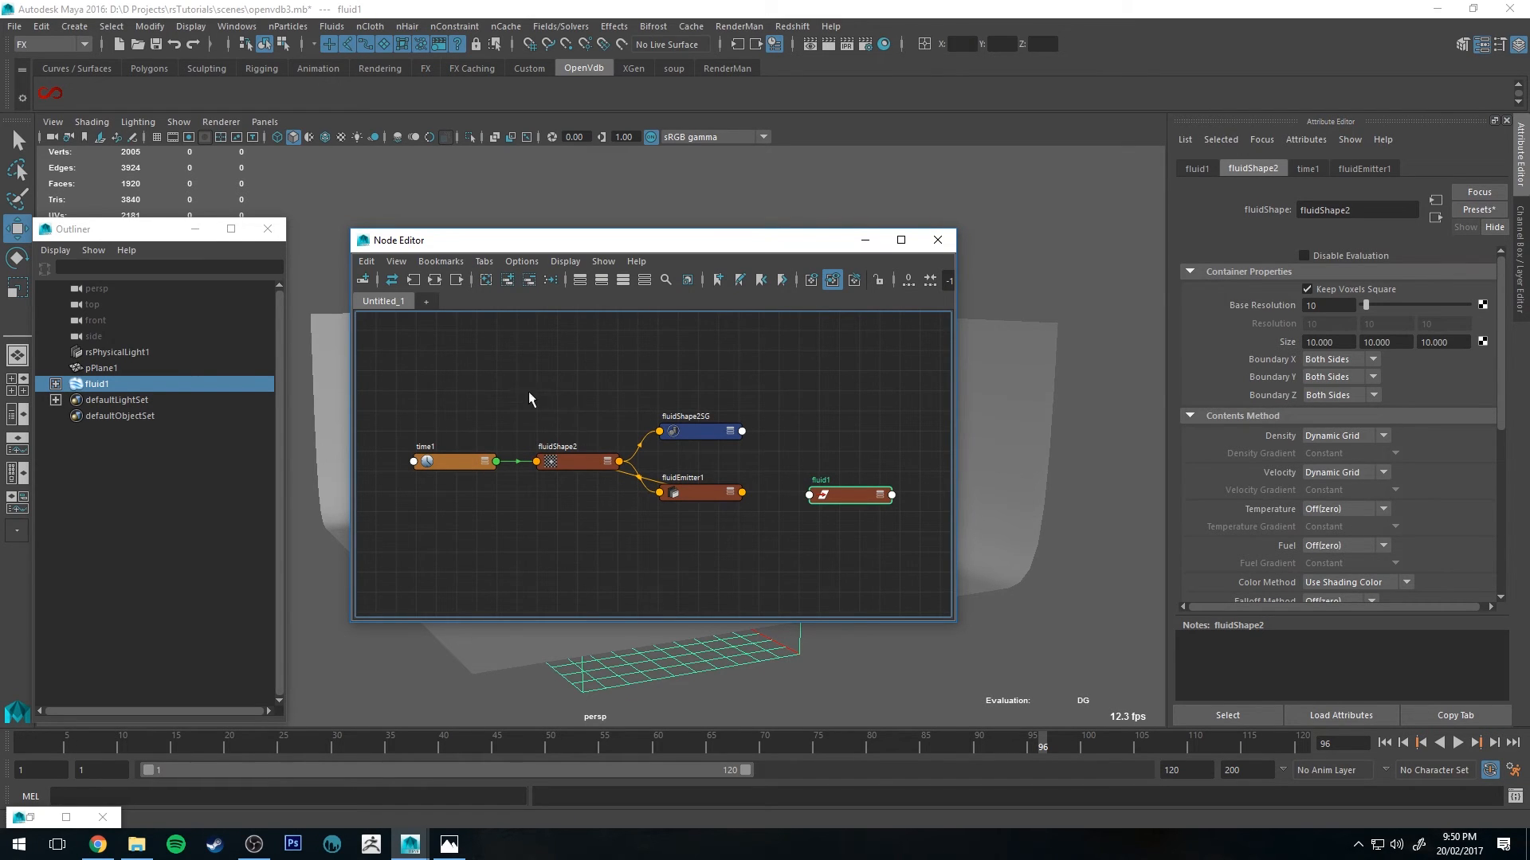
{"action": "middle_click_drag", "start_coordinate": [520, 393], "coordinate": [549, 352], "text": "alt"}
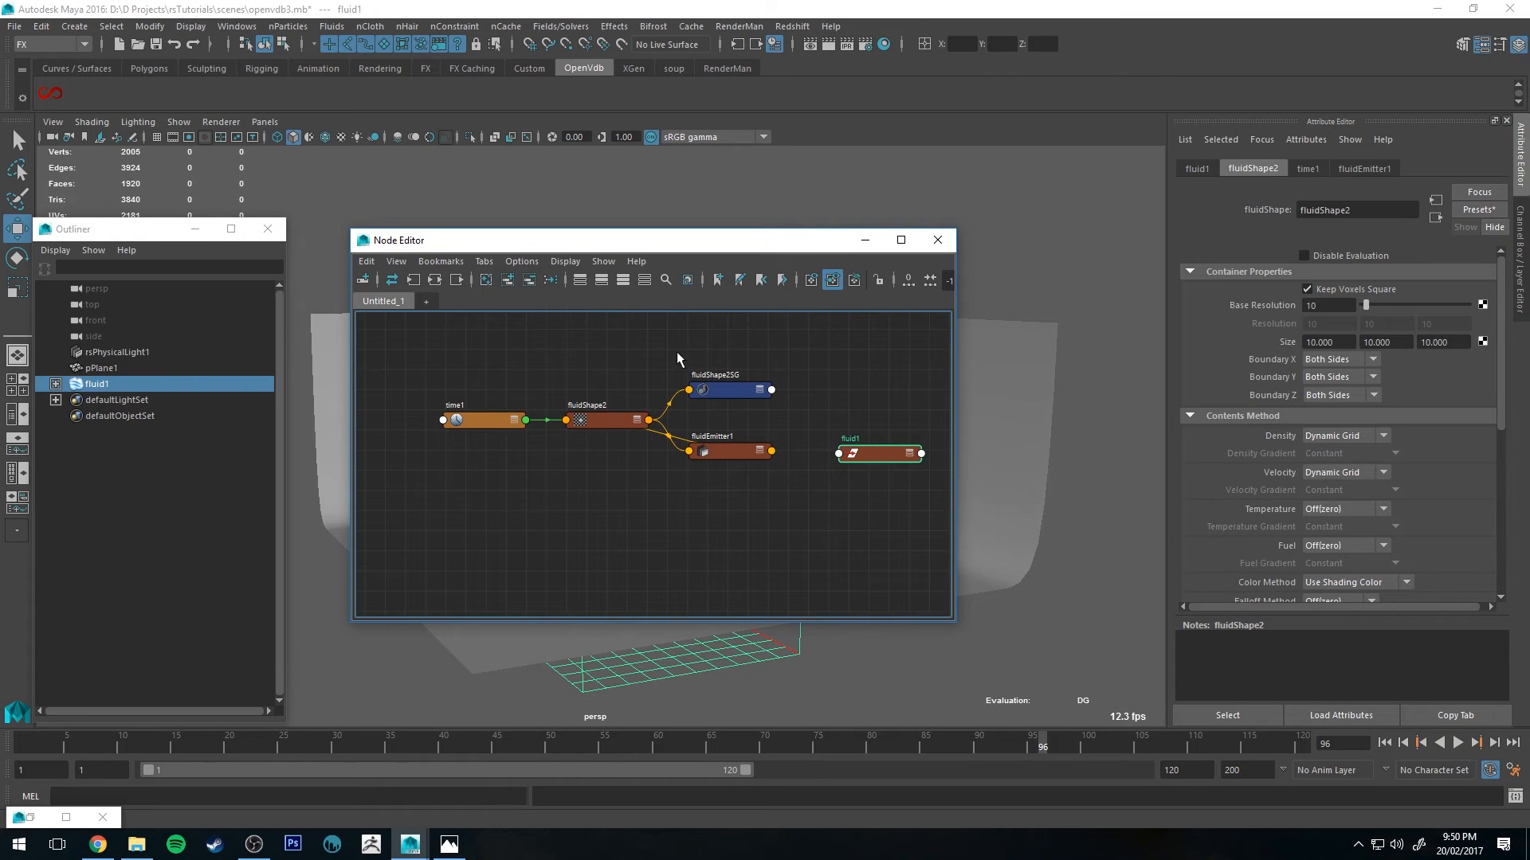
{"action": "left_click_drag", "start_coordinate": [797, 340], "coordinate": [642, 514]}
{"action": "left_click", "coordinate": [625, 345]}
{"action": "left_click", "coordinate": [490, 421]}
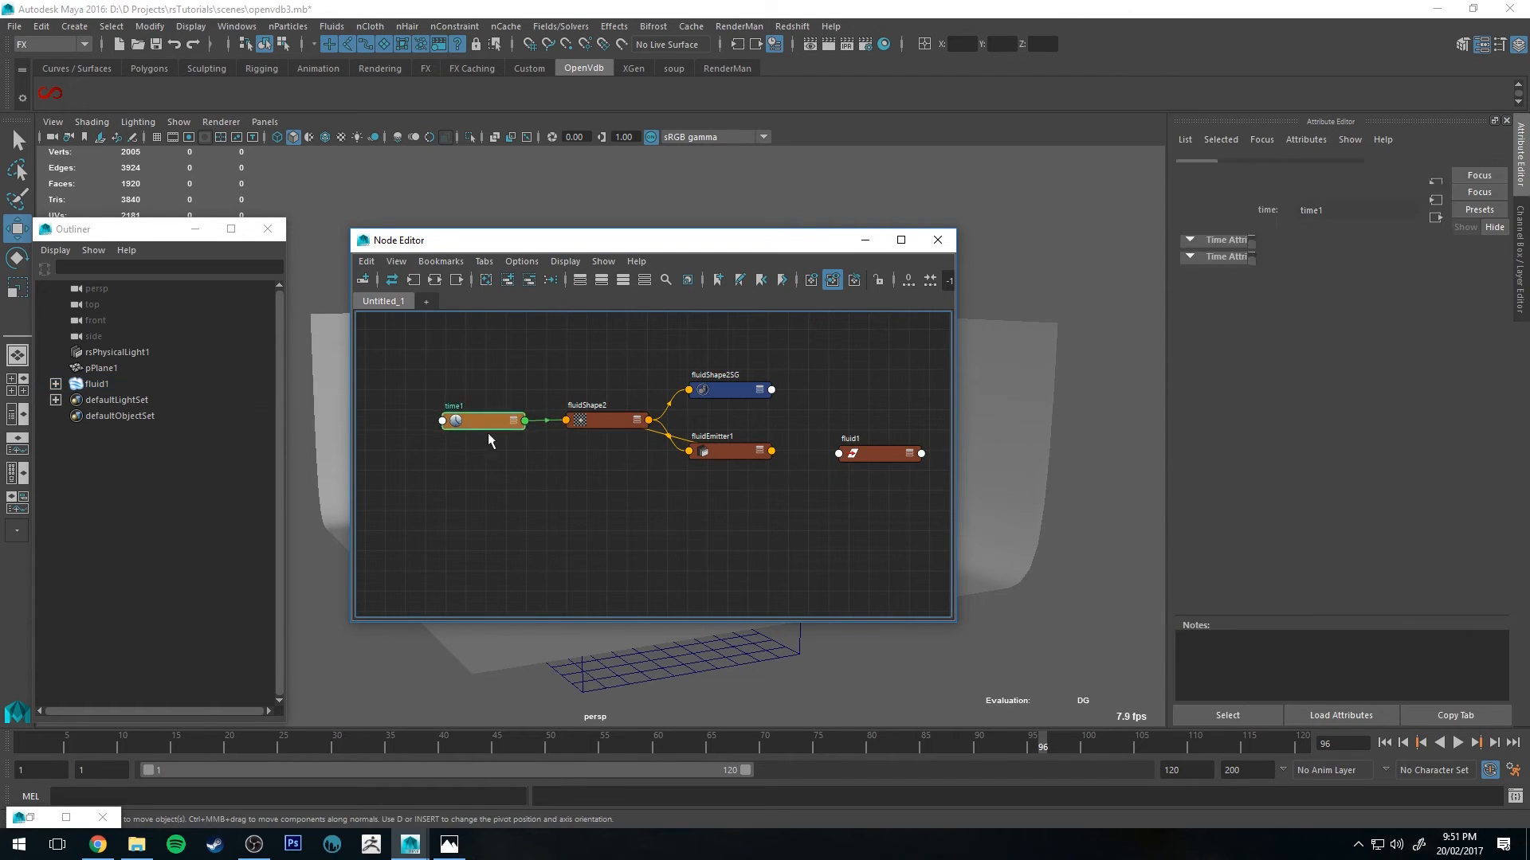
{"action": "left_click_drag", "start_coordinate": [489, 422], "coordinate": [485, 532]}
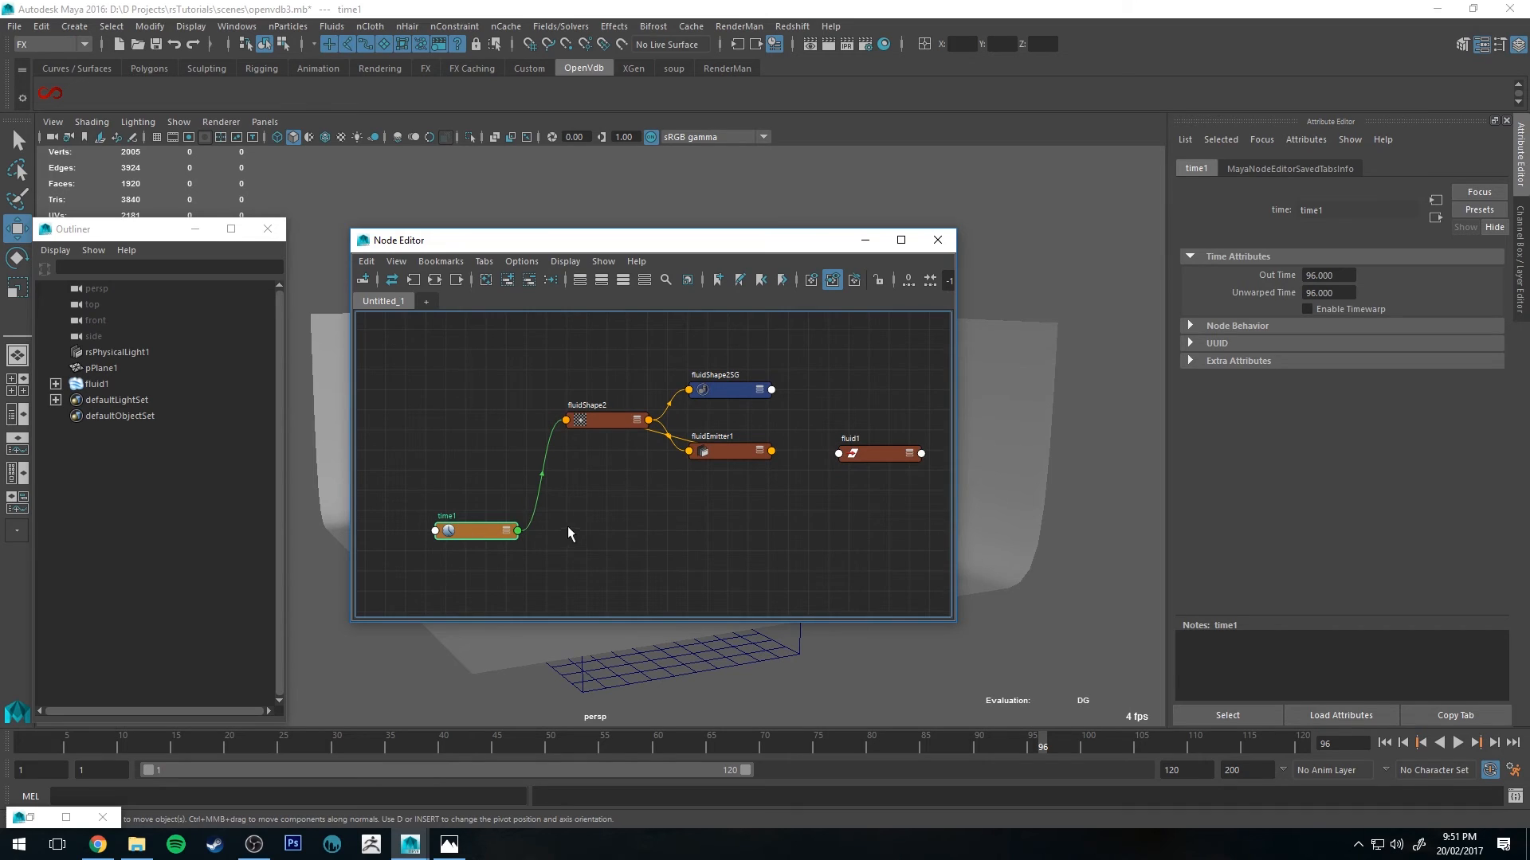
{"action": "middle_click_drag", "start_coordinate": [568, 526], "coordinate": [579, 447], "text": "alt"}
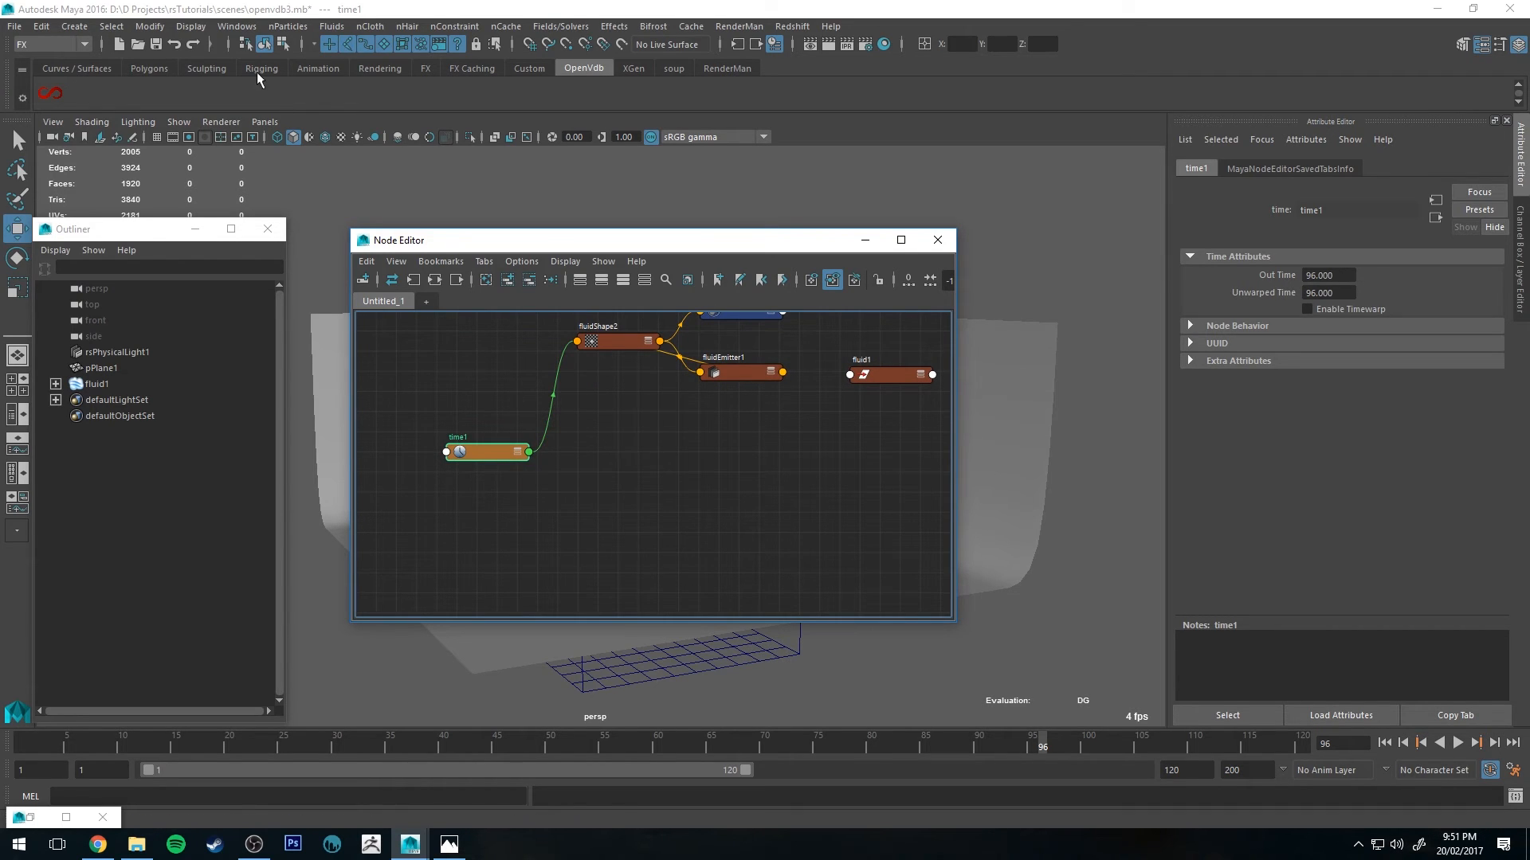
Step: Create a BE_VDBFromMayaFluid node and set its Fluid Node Name to fluidShape2
{"action": "right_click", "coordinate": [58, 97]}
{"action": "left_click", "coordinate": [126, 312]}
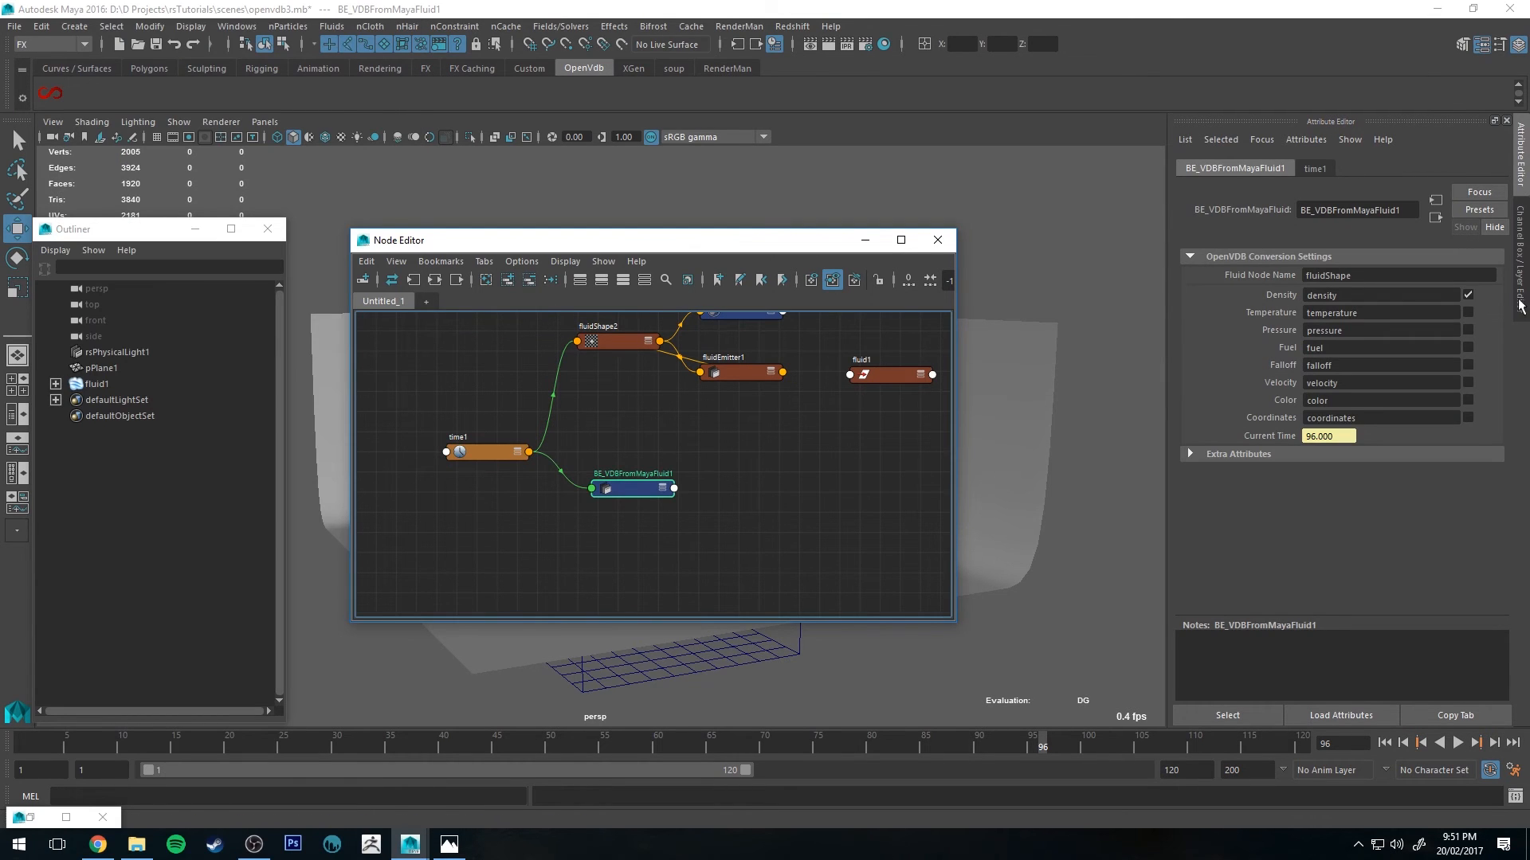
{"action": "left_click", "coordinate": [97, 384]}
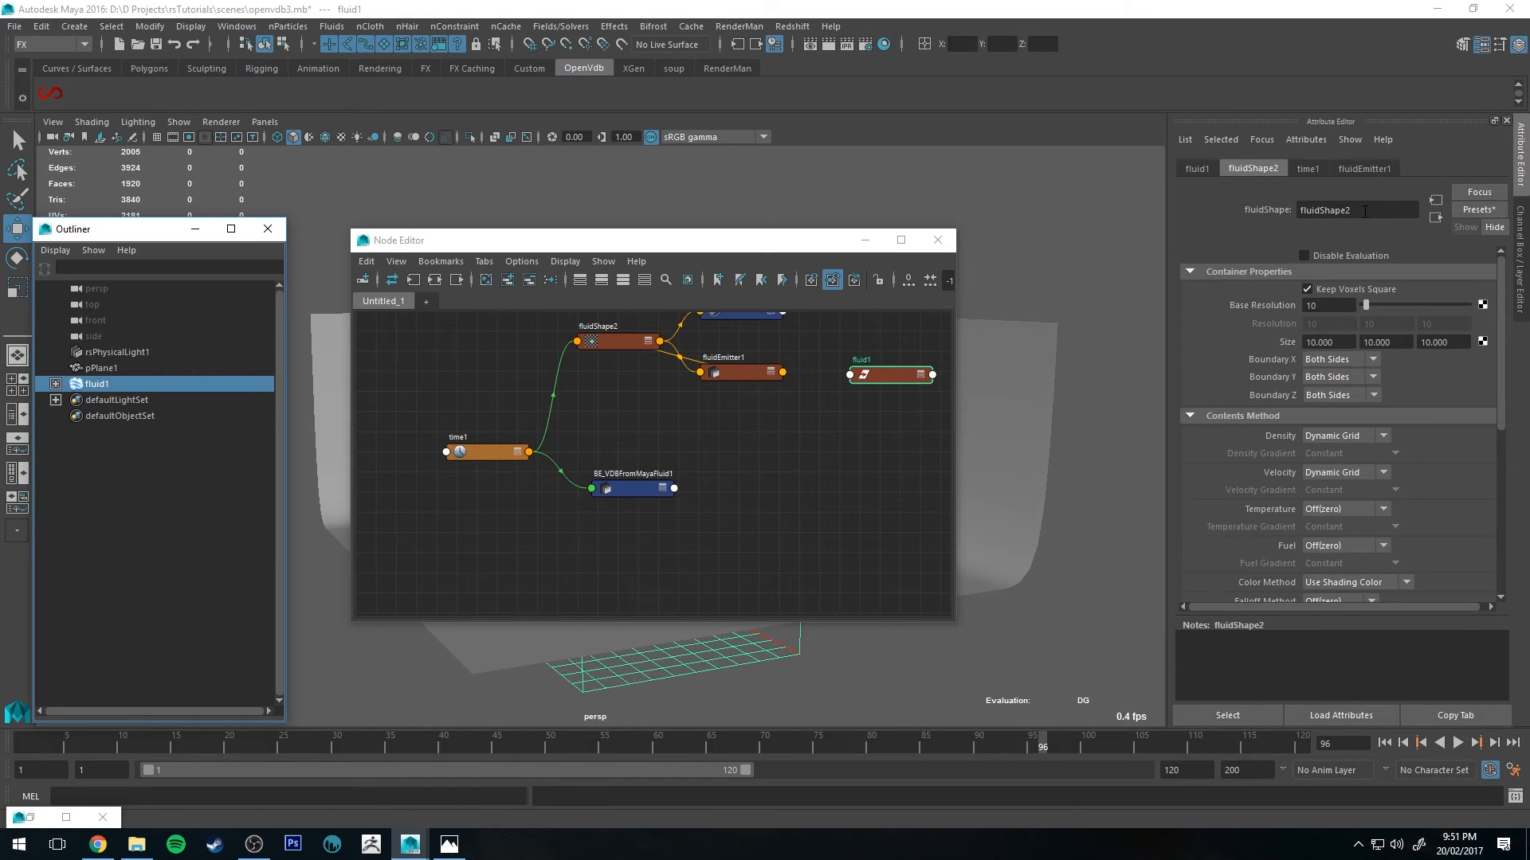
{"action": "left_click", "coordinate": [633, 489]}
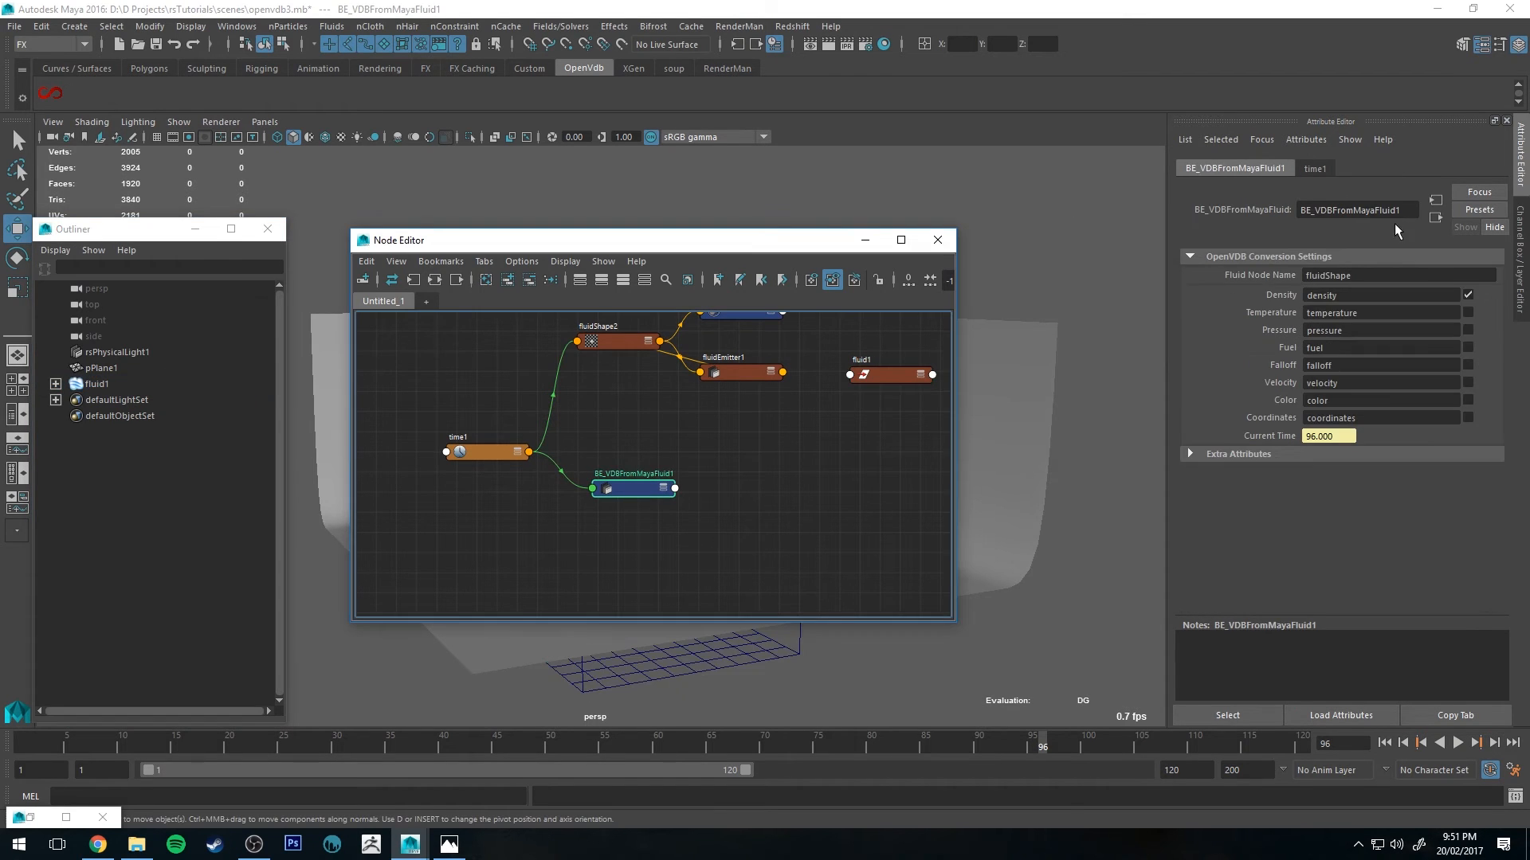
{"action": "left_click", "coordinate": [1362, 276]}
{"action": "type", "text": "2"}
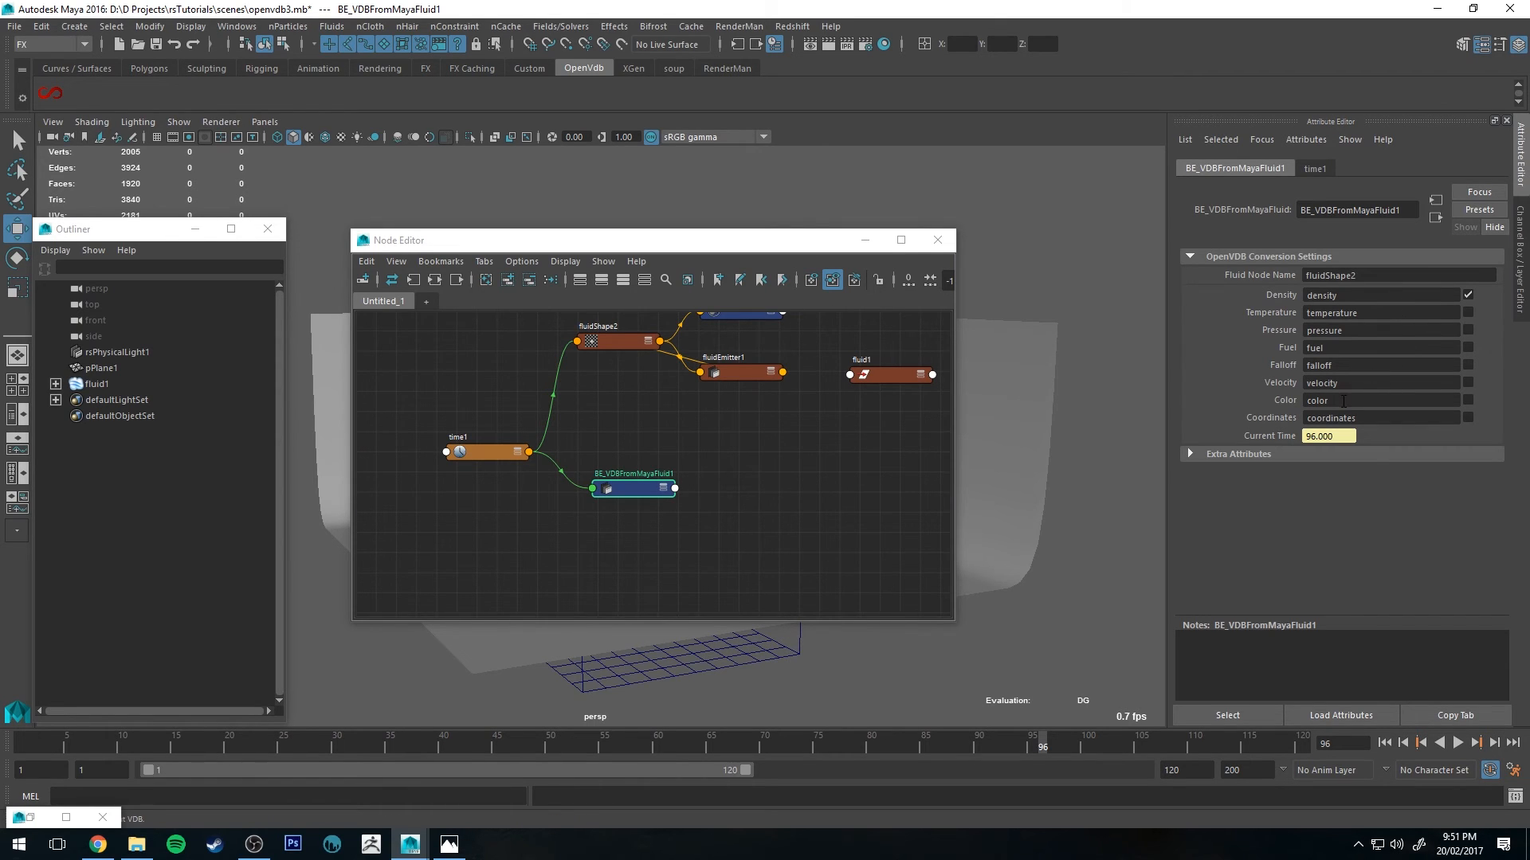
Step: Enable the Velocity grid on BE_VDBFromMayaFluid1 and reposition its node in the Node Editor
{"action": "left_click", "coordinate": [1467, 382]}
{"action": "left_click_drag", "start_coordinate": [634, 489], "coordinate": [634, 505]}
{"action": "middle_click_drag", "start_coordinate": [752, 458], "coordinate": [704, 458], "text": "alt"}
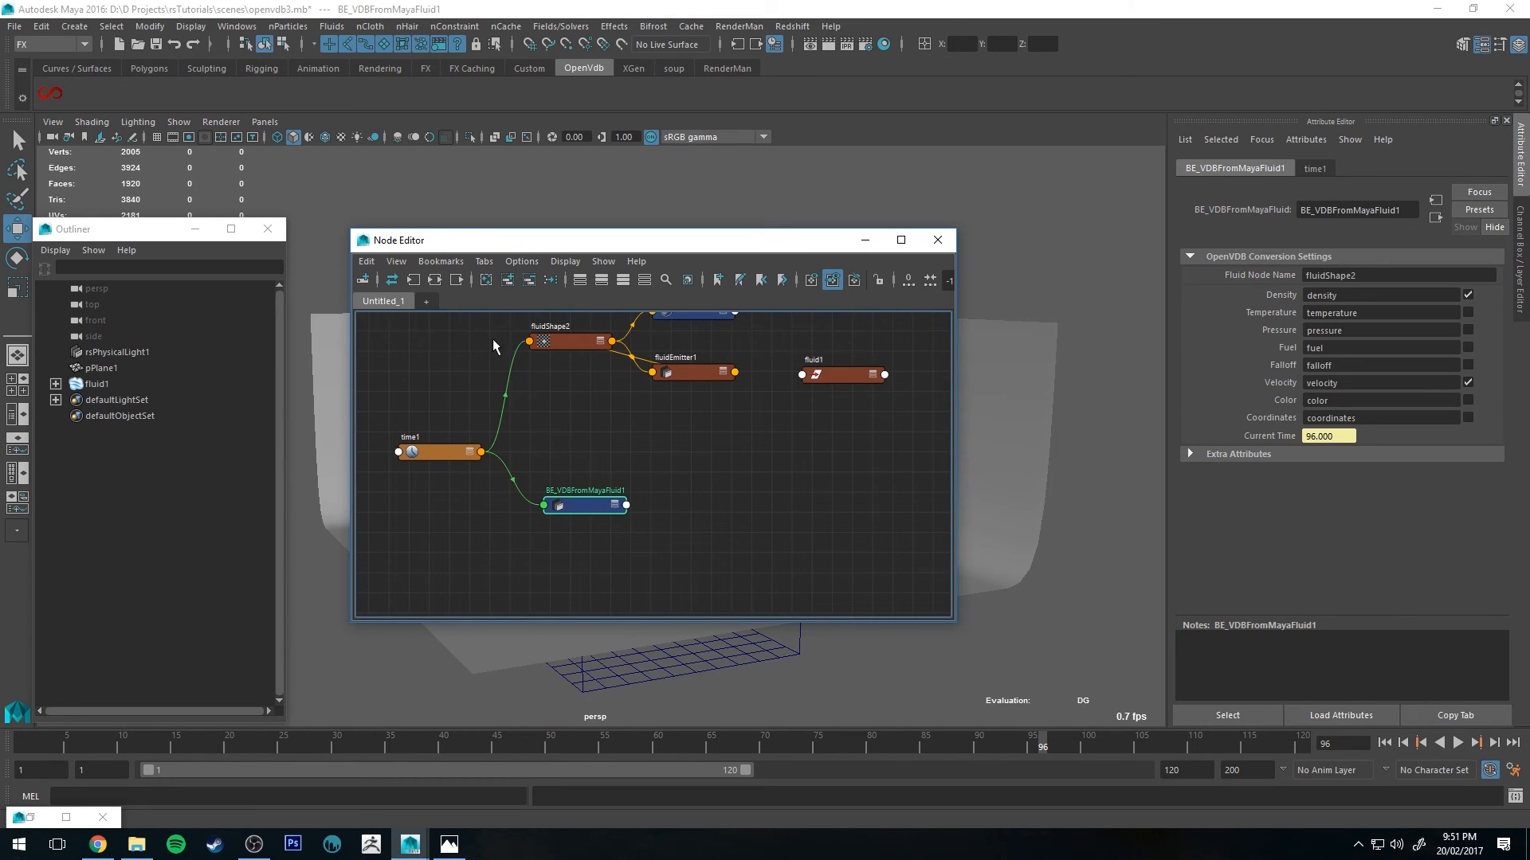
{"action": "left_click_drag", "start_coordinate": [588, 499], "coordinate": [574, 495]}
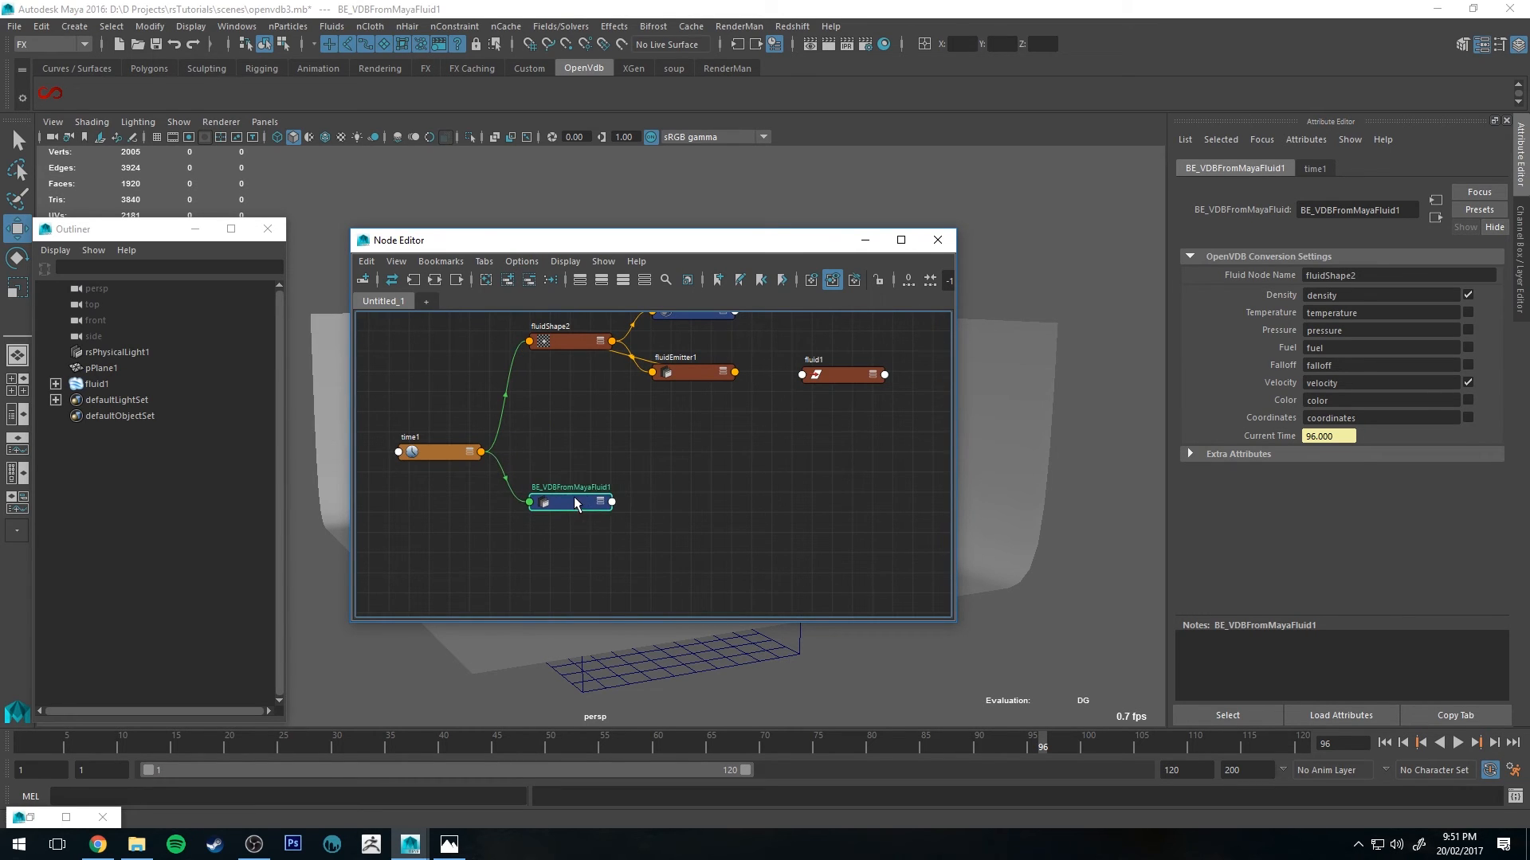
{"action": "left_click", "coordinate": [699, 489]}
{"action": "left_click", "coordinate": [560, 497]}
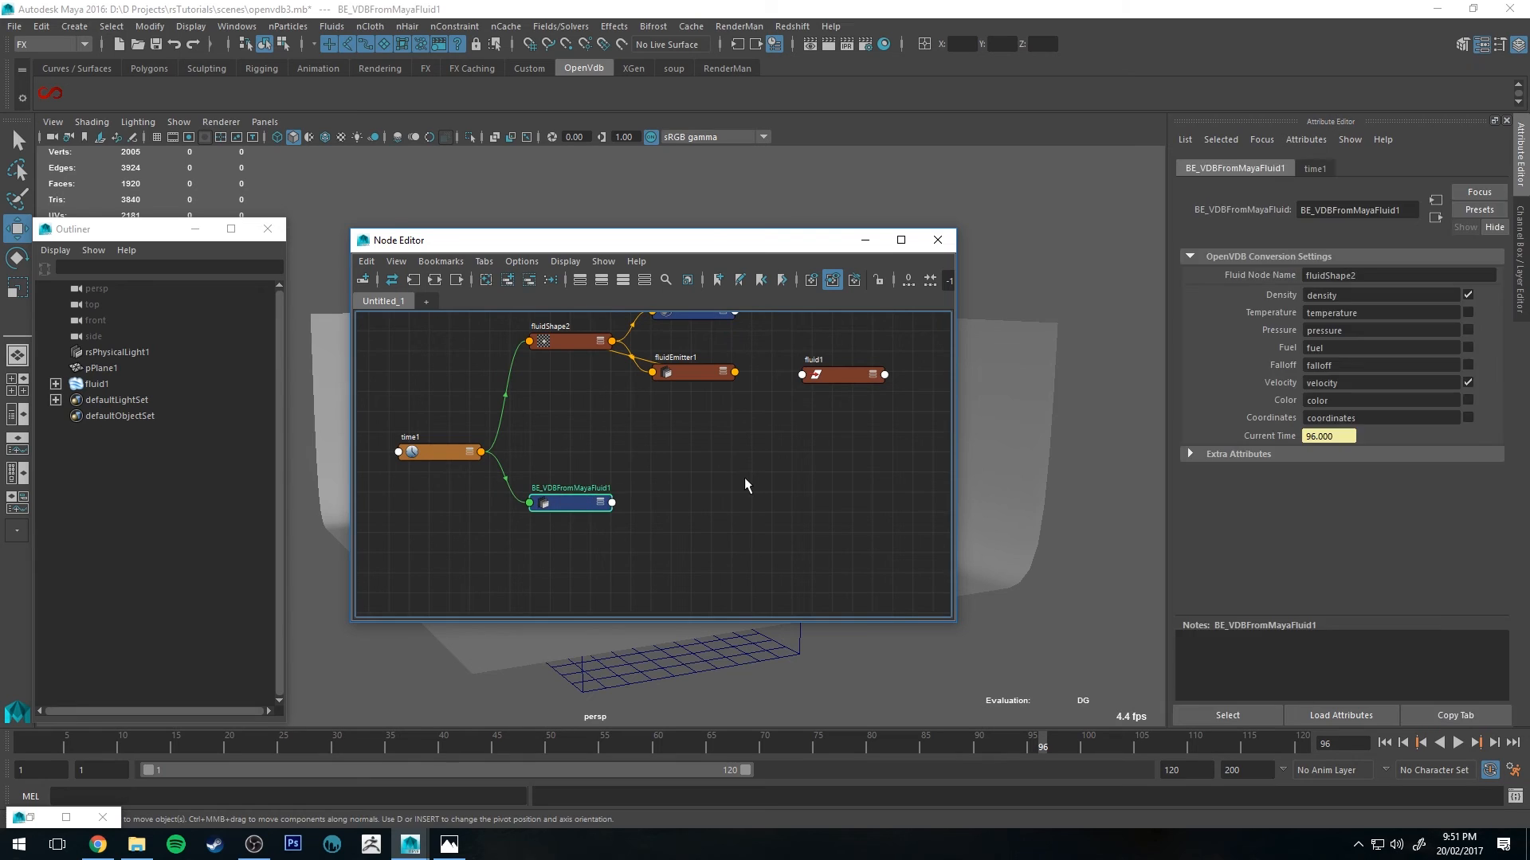
Step: Create a BE_VDBWrite node in the Node Editor and place it beside BE_VDBFromMayaFluid1
{"action": "left_click", "coordinate": [744, 476]}
{"action": "key", "text": "Tab"}
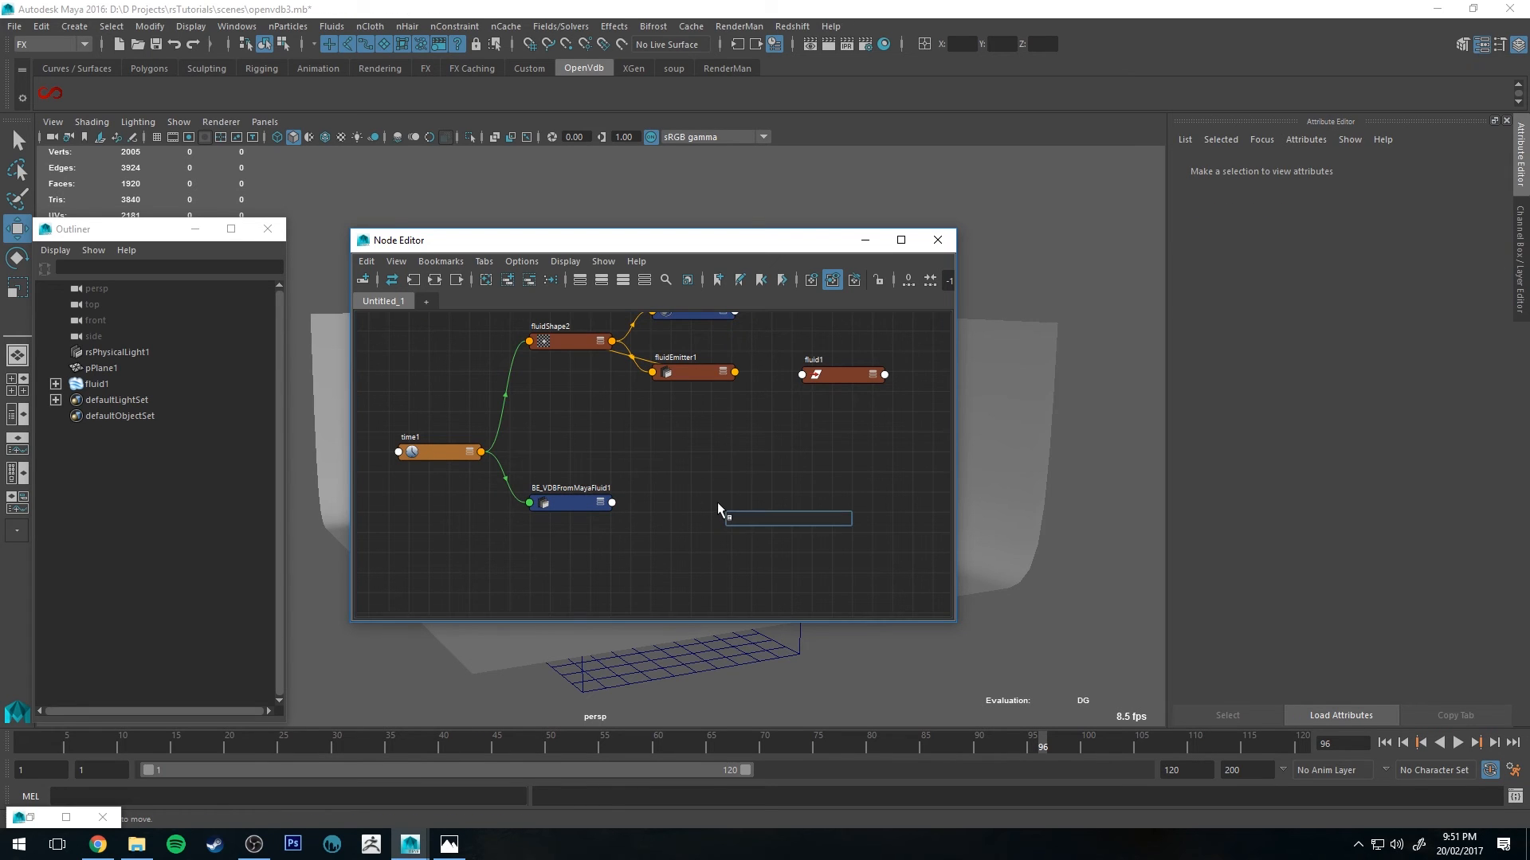
{"action": "type", "text": "dbwr"}
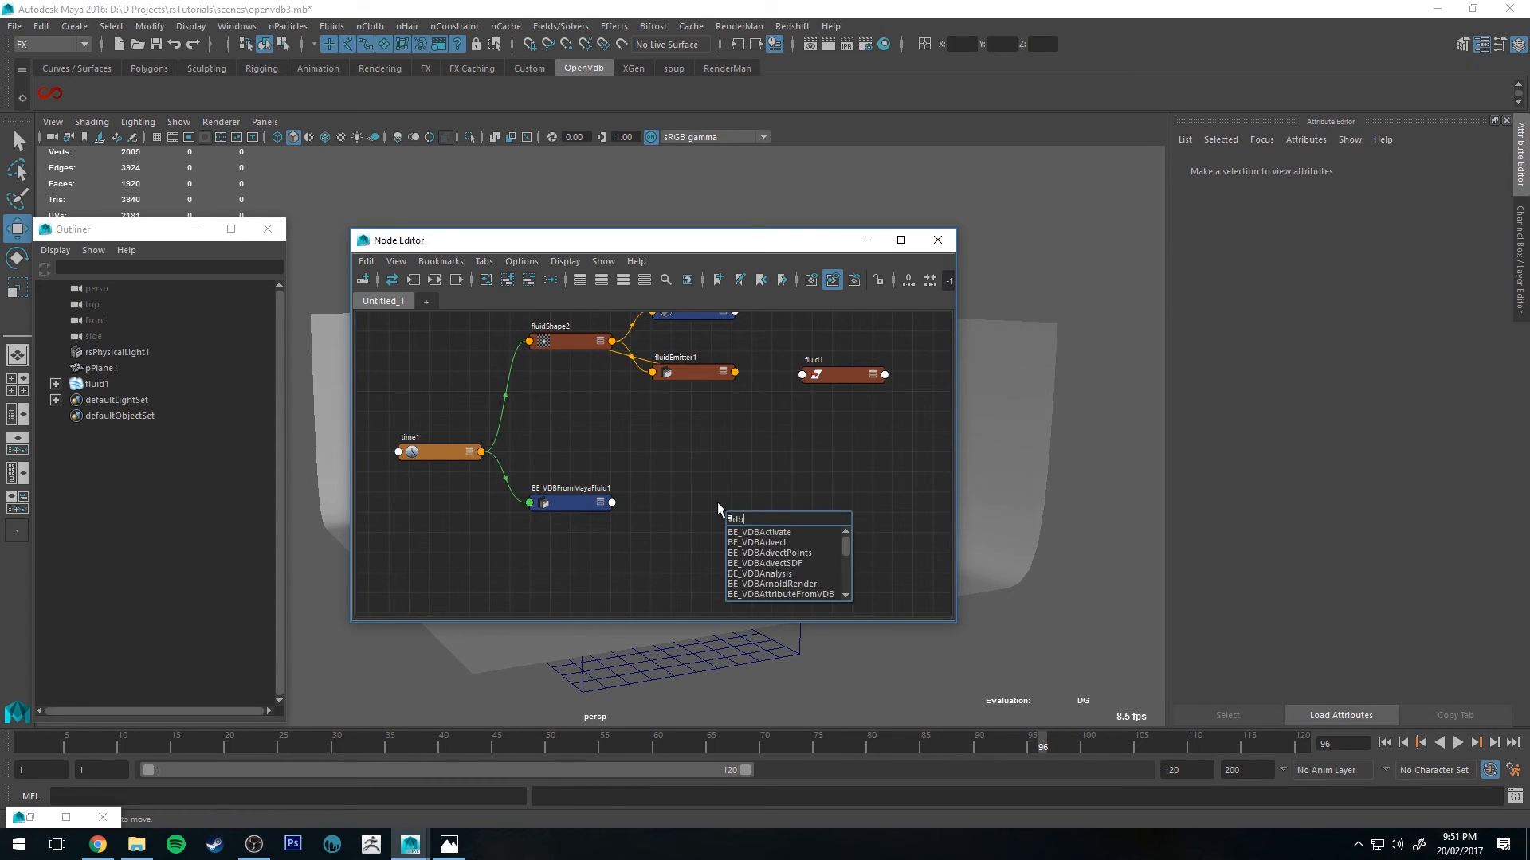
{"action": "type", "text": "ite"}
{"action": "key", "text": "Return"}
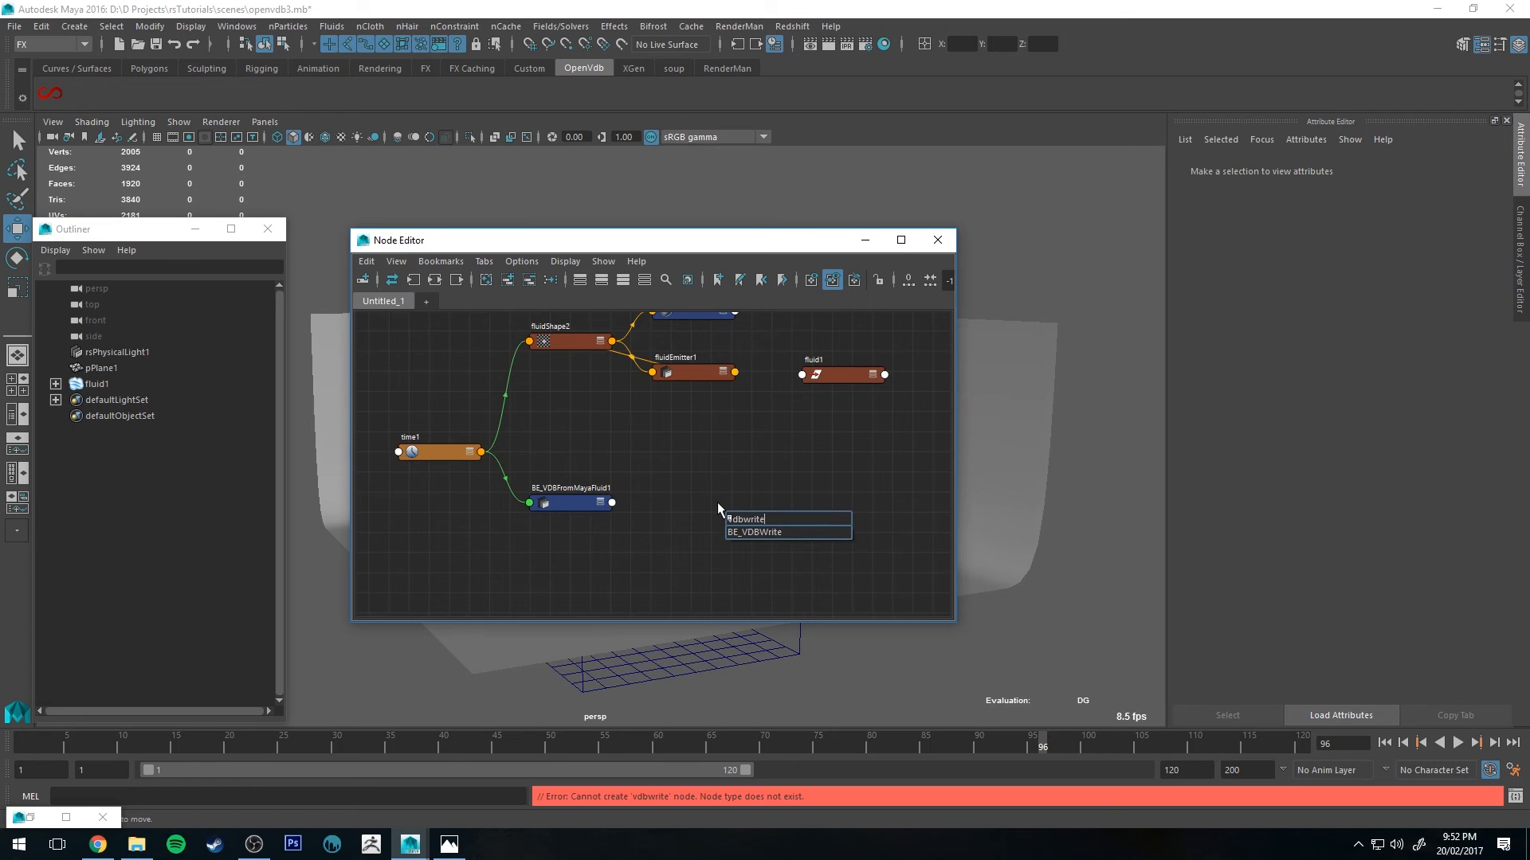
{"action": "left_click", "coordinate": [776, 531]}
{"action": "left_click_drag", "start_coordinate": [772, 514], "coordinate": [756, 480]}
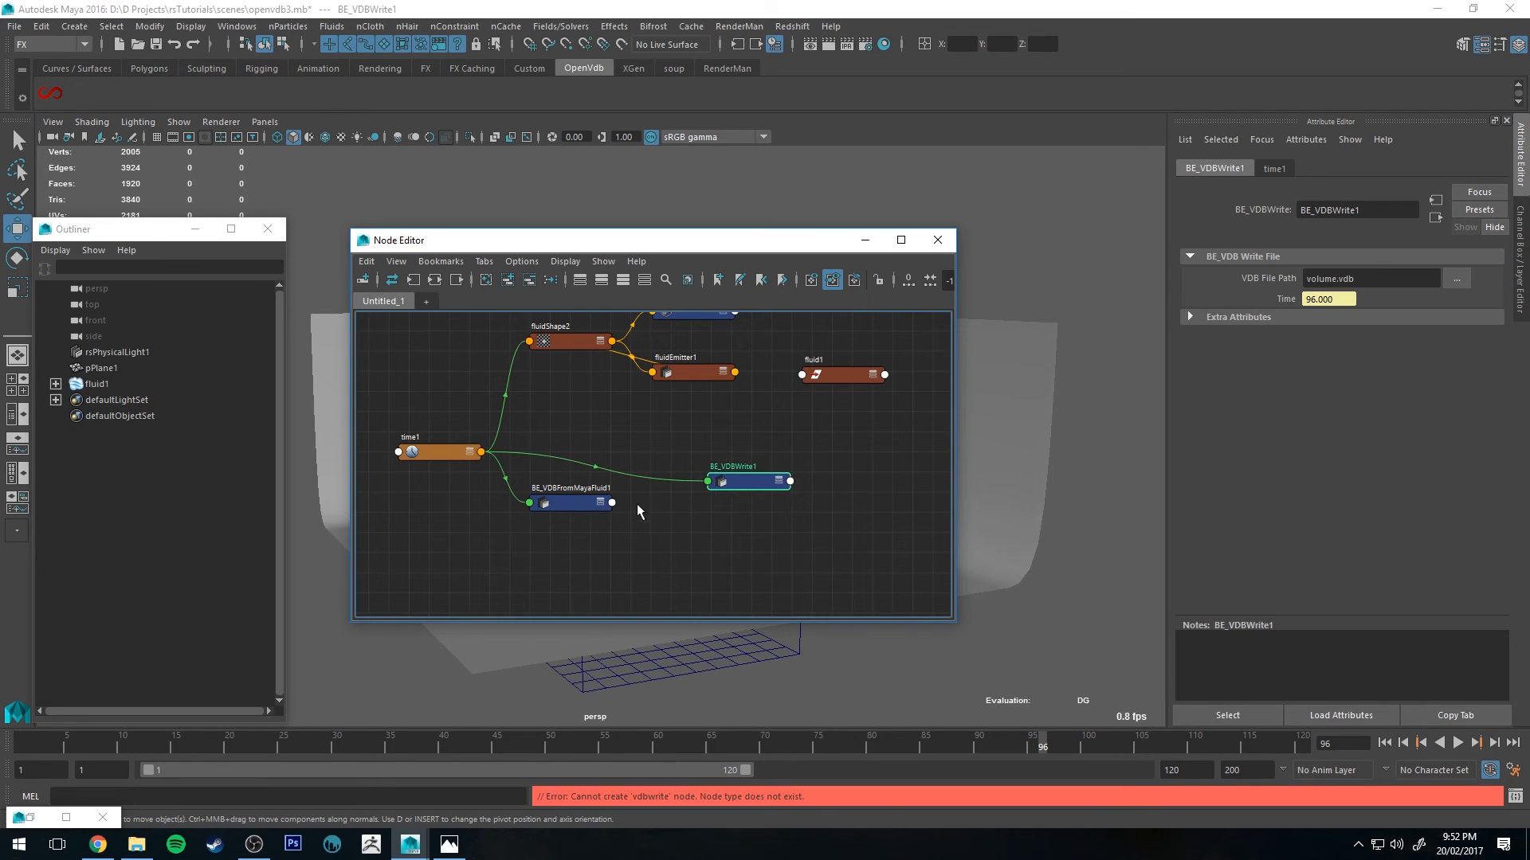
Step: Connect BE_VDBFromMayaFluid1's VDB output to BE_VDBWrite1's Vdb Input
{"action": "left_click_drag", "start_coordinate": [612, 503], "coordinate": [705, 481]}
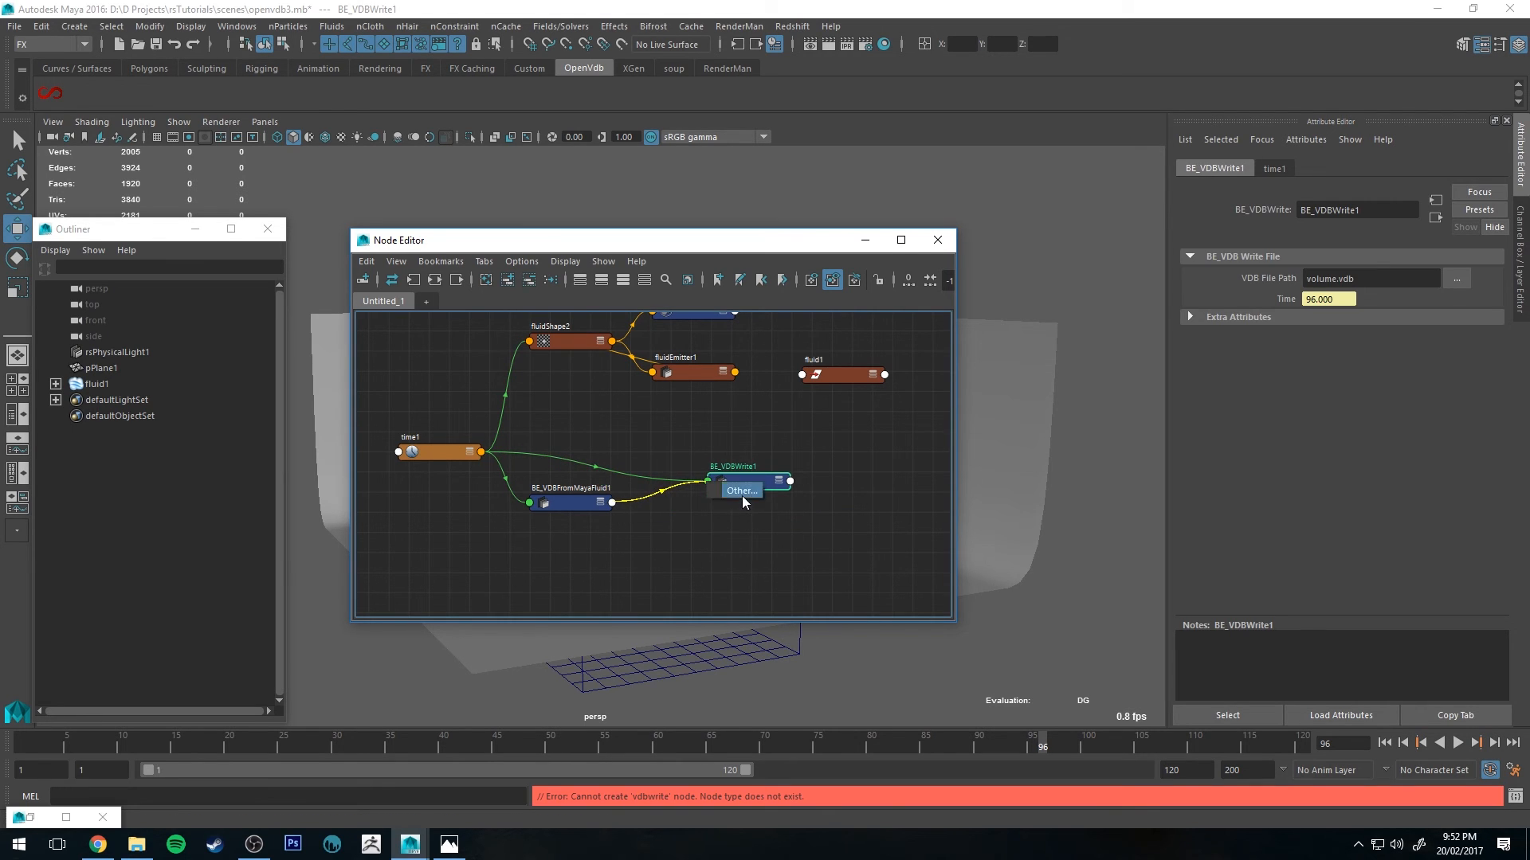
{"action": "left_click", "coordinate": [743, 493]}
{"action": "left_click", "coordinate": [1007, 290]}
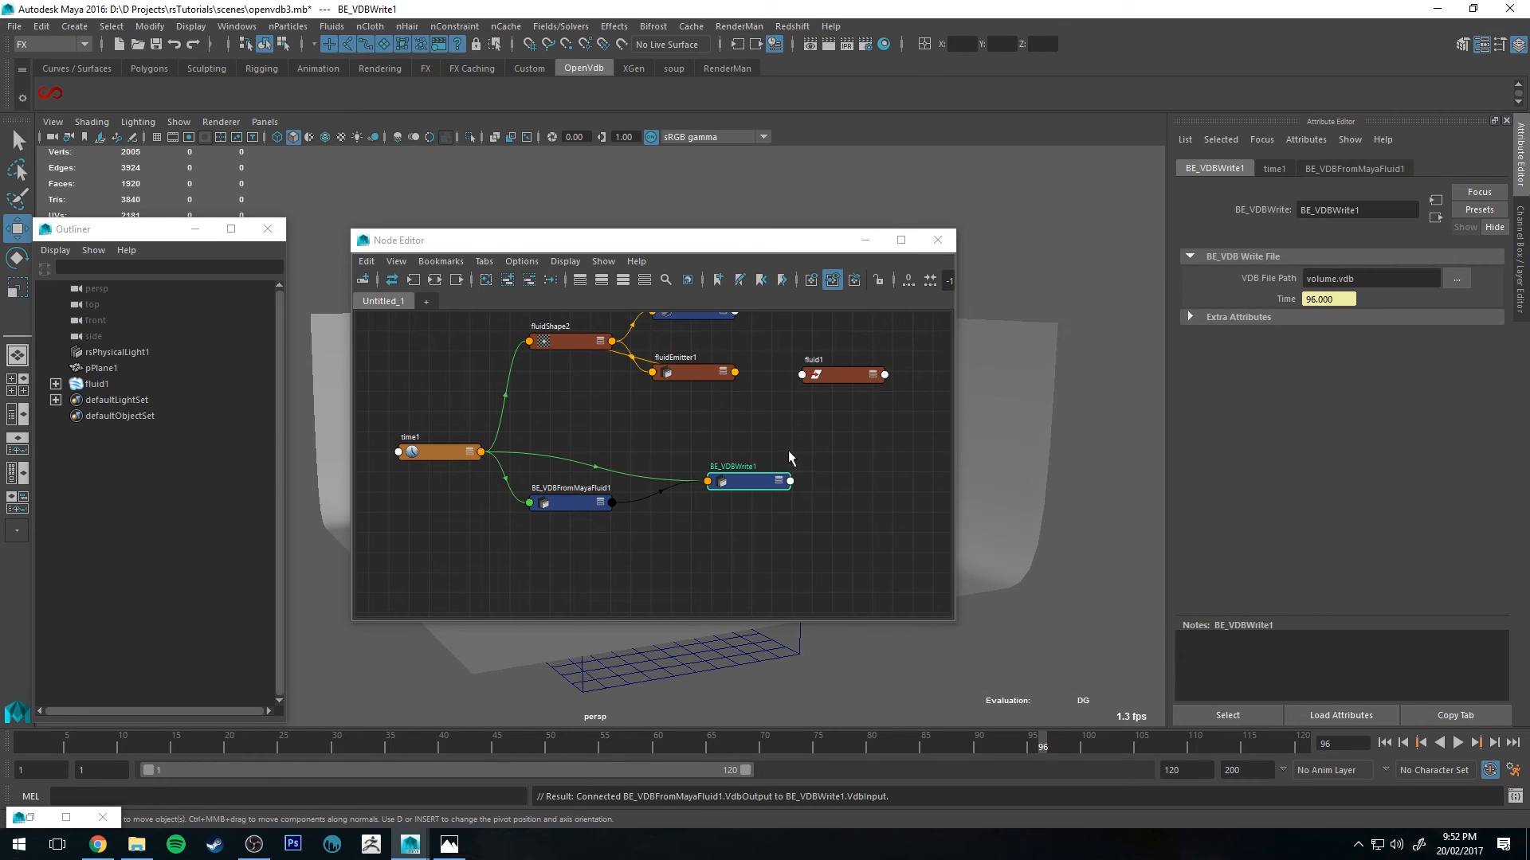
Step: Set BE_VDBWrite1's VDB File Path to cloud1 in the project's assets folder
{"action": "left_click", "coordinate": [739, 480]}
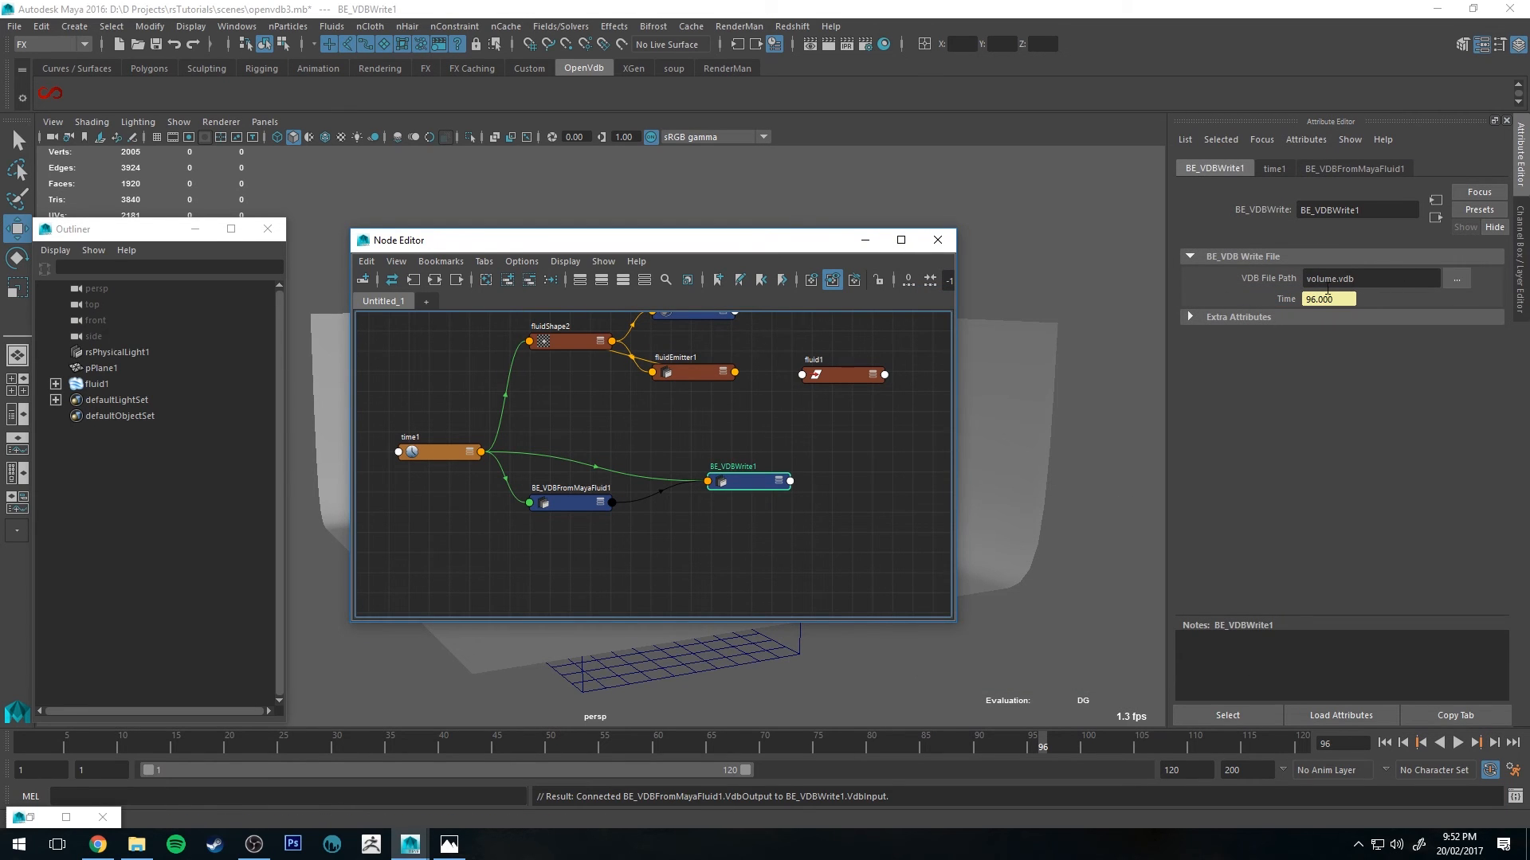
{"action": "left_click", "coordinate": [1459, 279]}
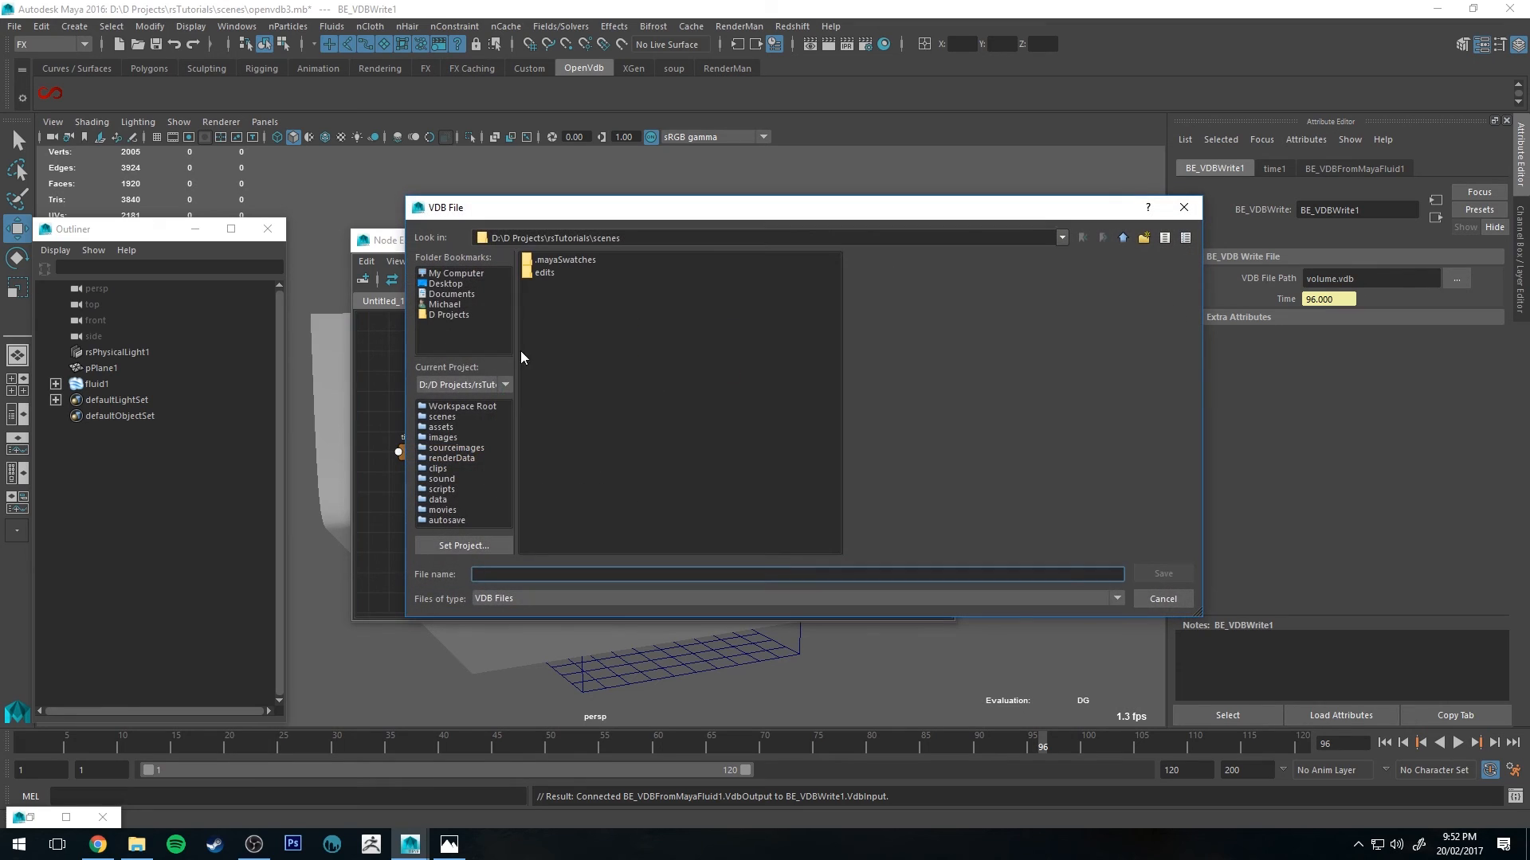
{"action": "left_click", "coordinate": [440, 427]}
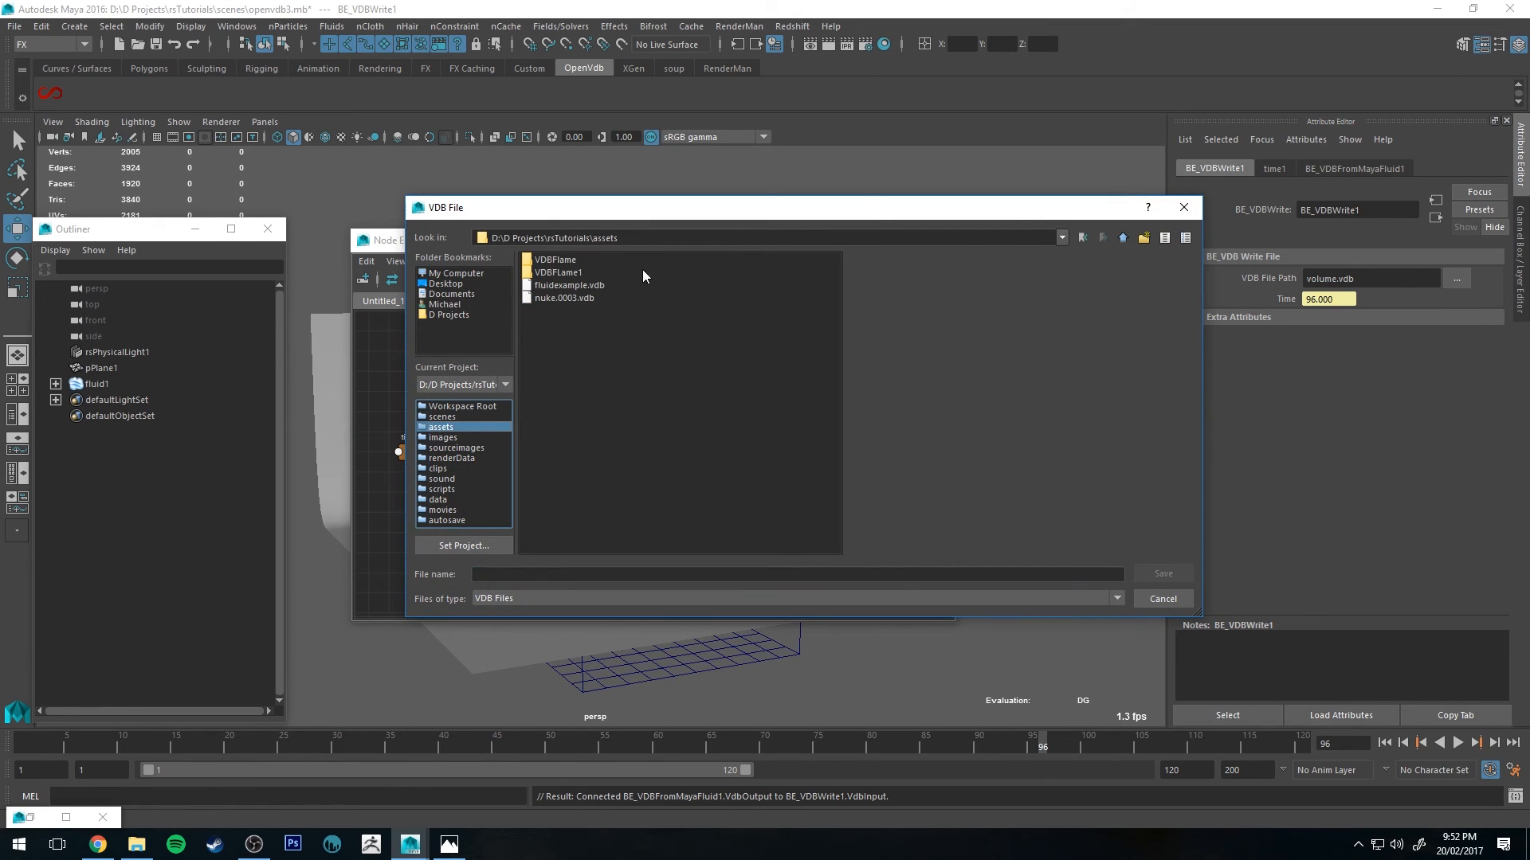
{"action": "left_click", "coordinate": [514, 575]}
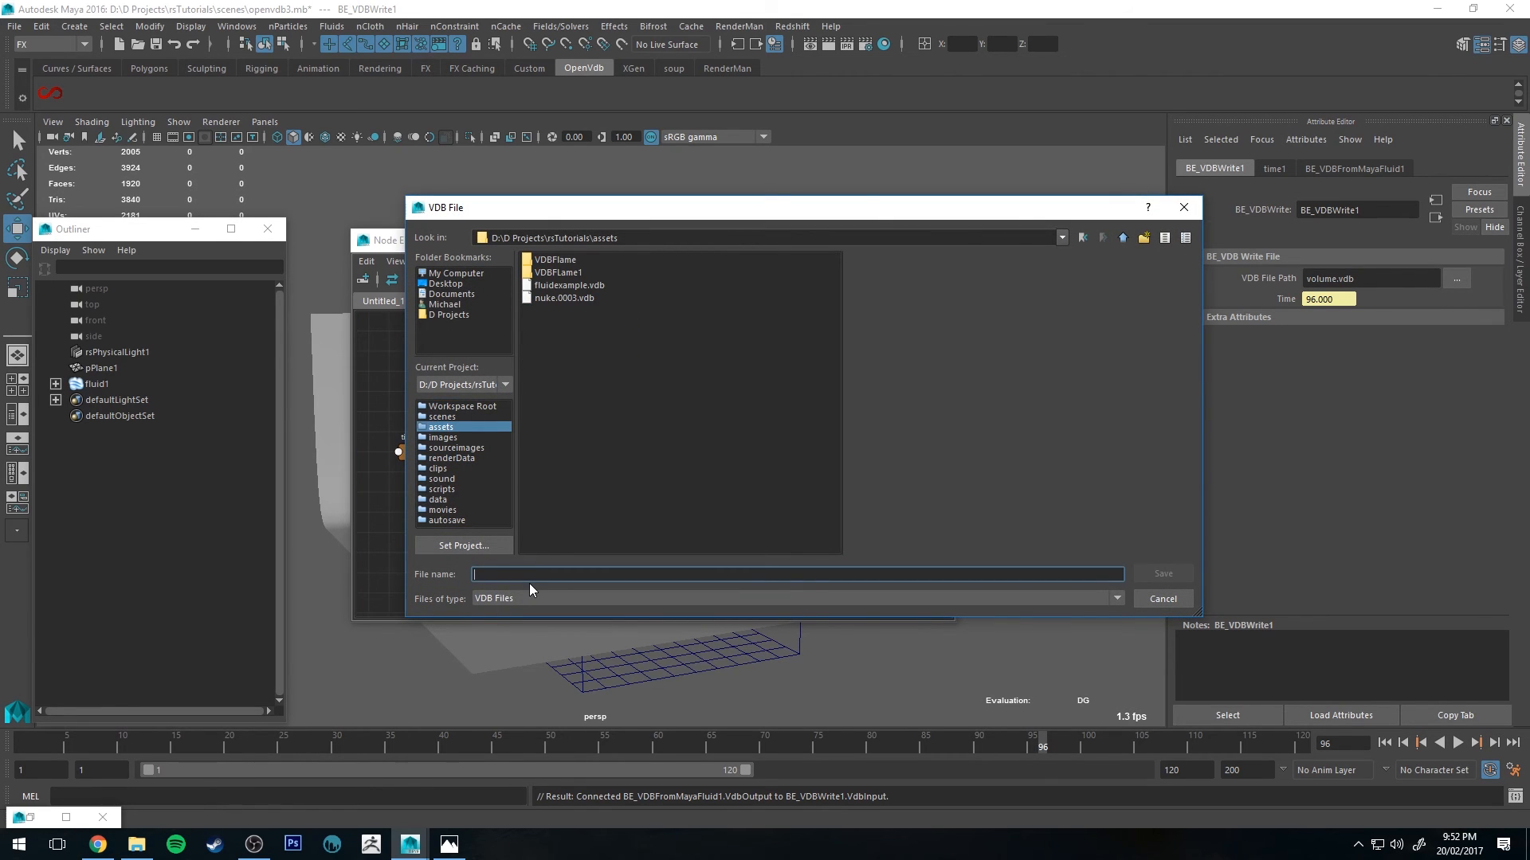
{"action": "type", "text": "cloud1"}
{"action": "key", "text": "Return"}
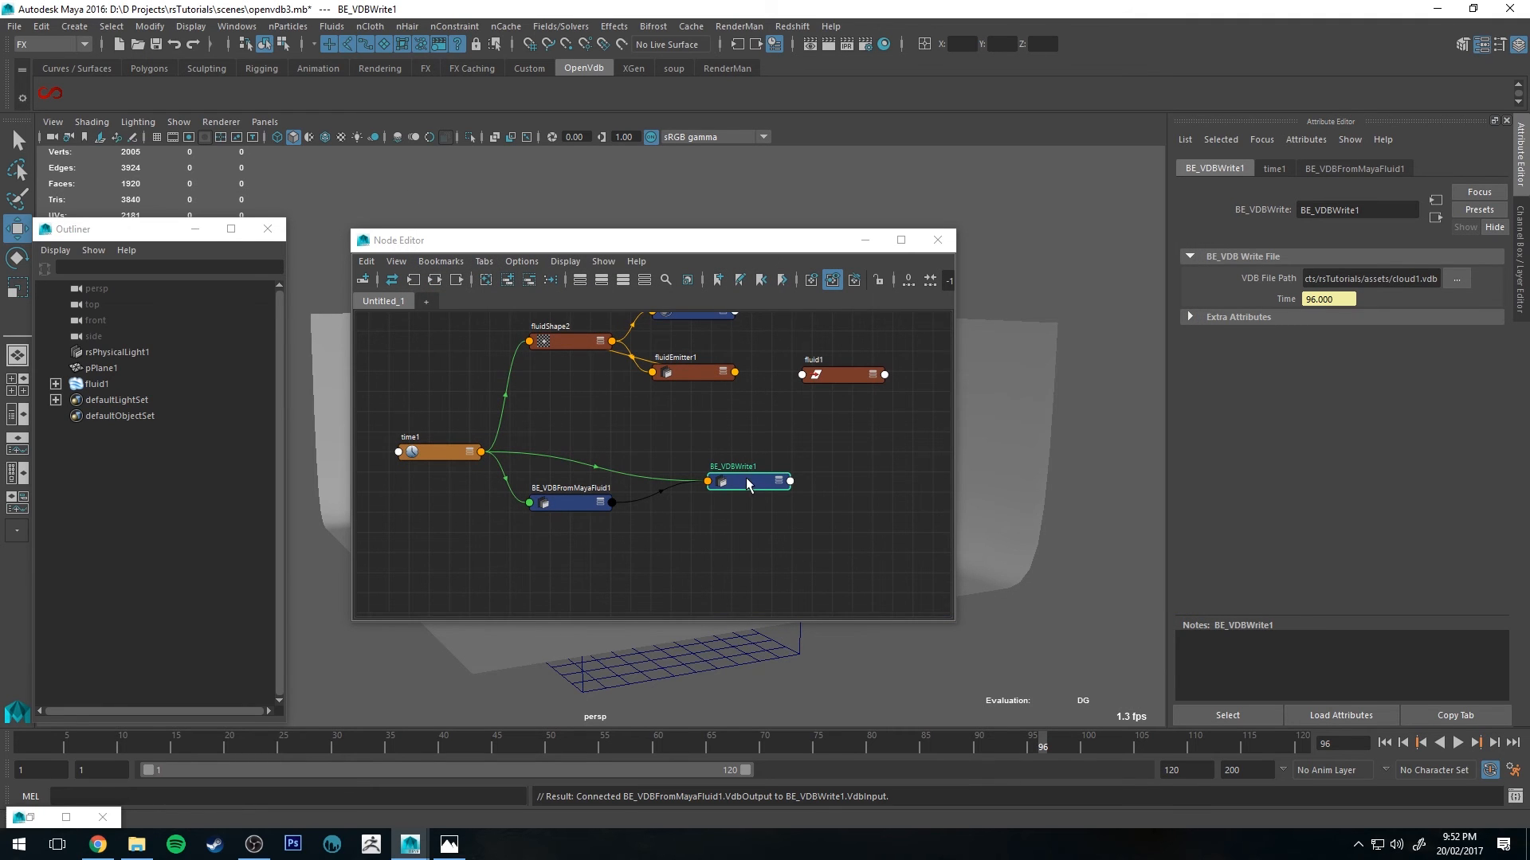
Step: Add a BE_VDBVisualize node from the OpenVDB shelf and arrange the new nodes in the Node Editor
{"action": "middle_click_drag", "start_coordinate": [802, 434], "coordinate": [736, 432]}
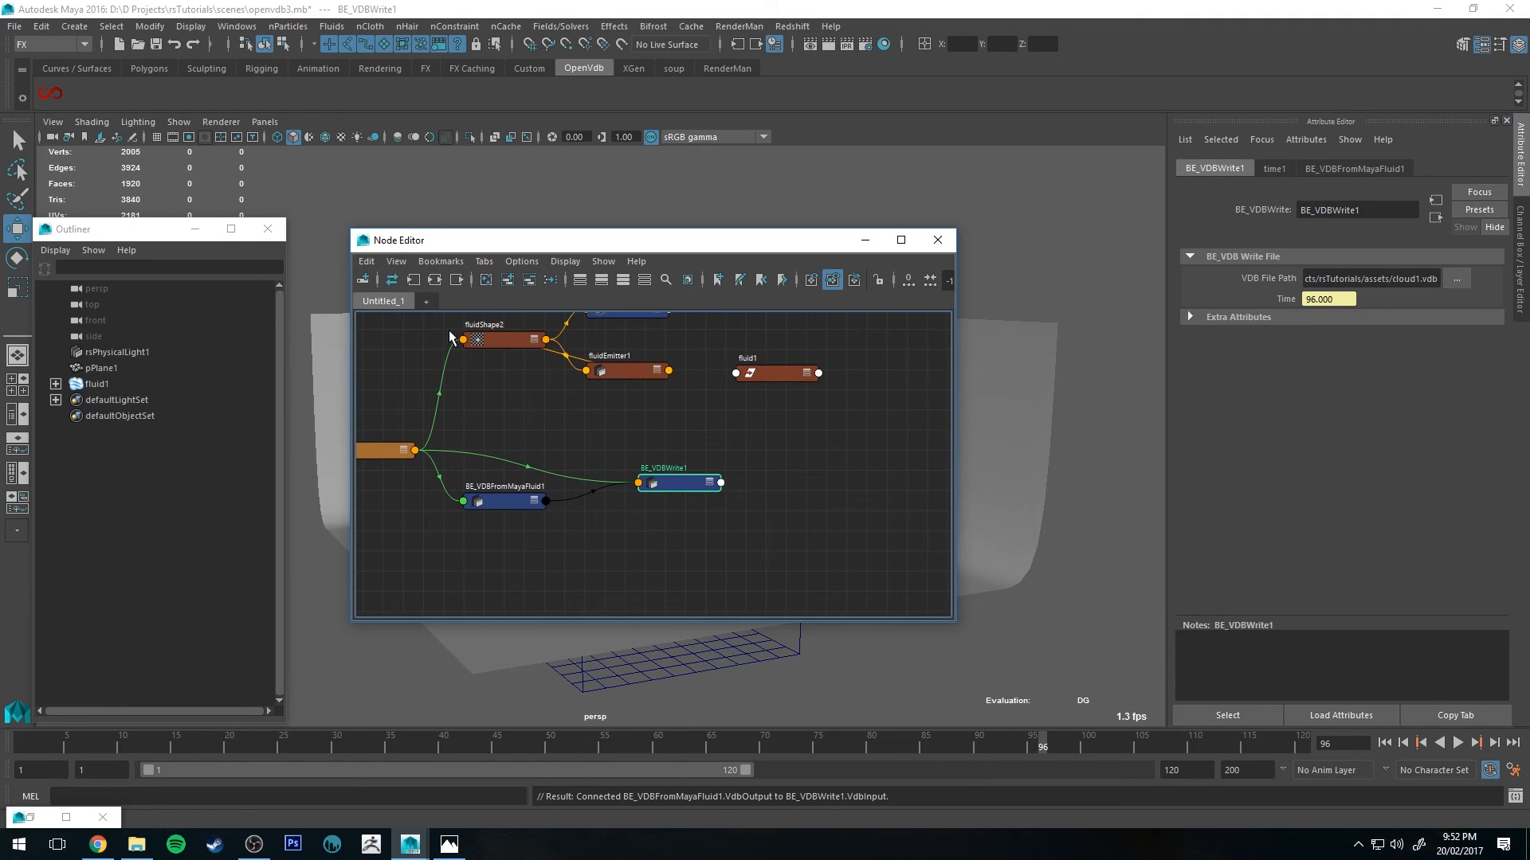
{"action": "left_click", "coordinate": [54, 96]}
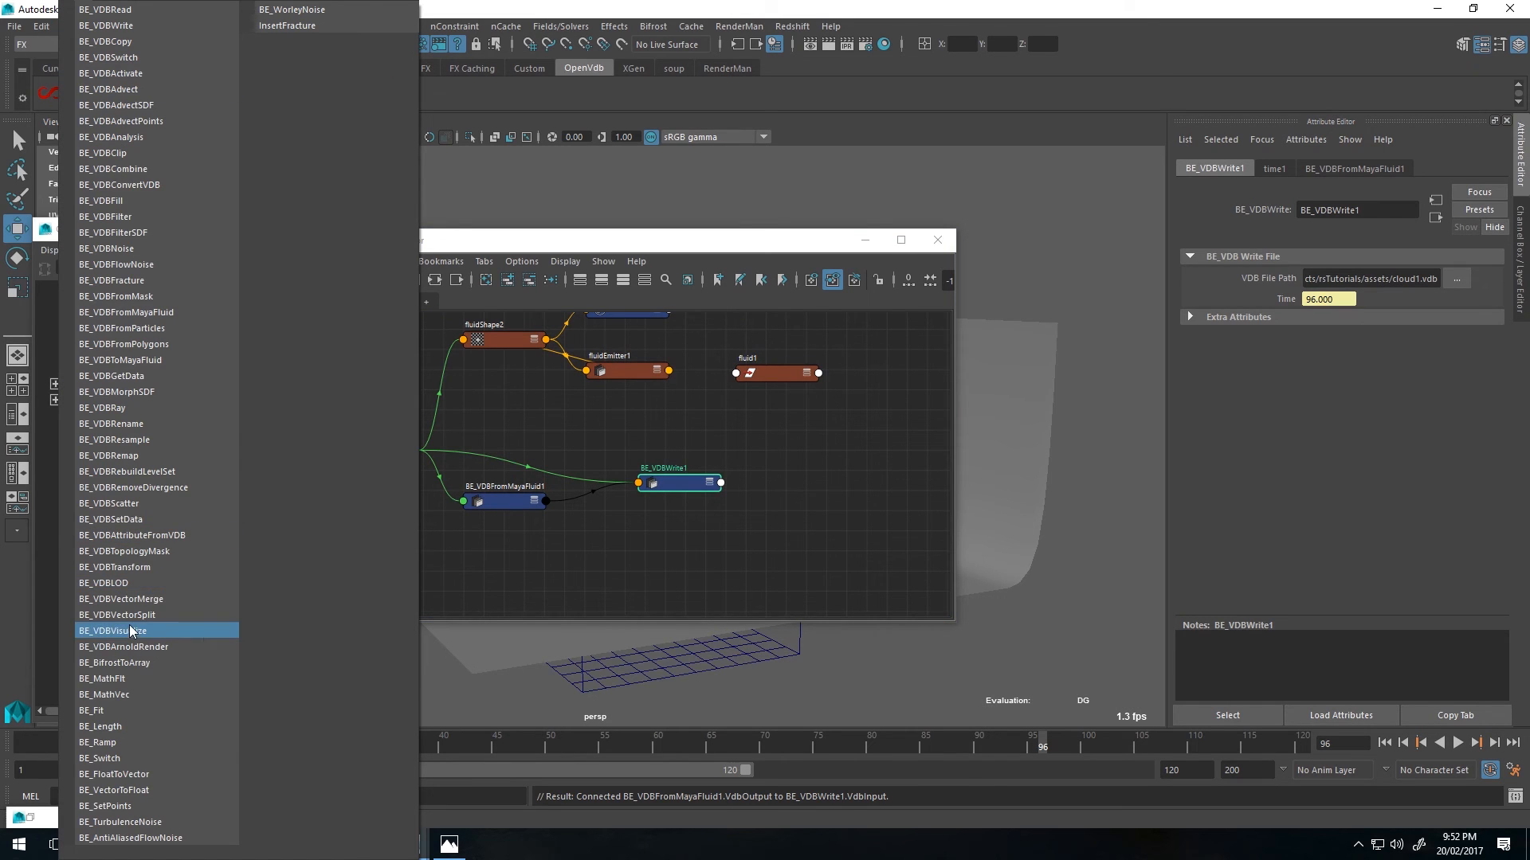
{"action": "left_click", "coordinate": [158, 634]}
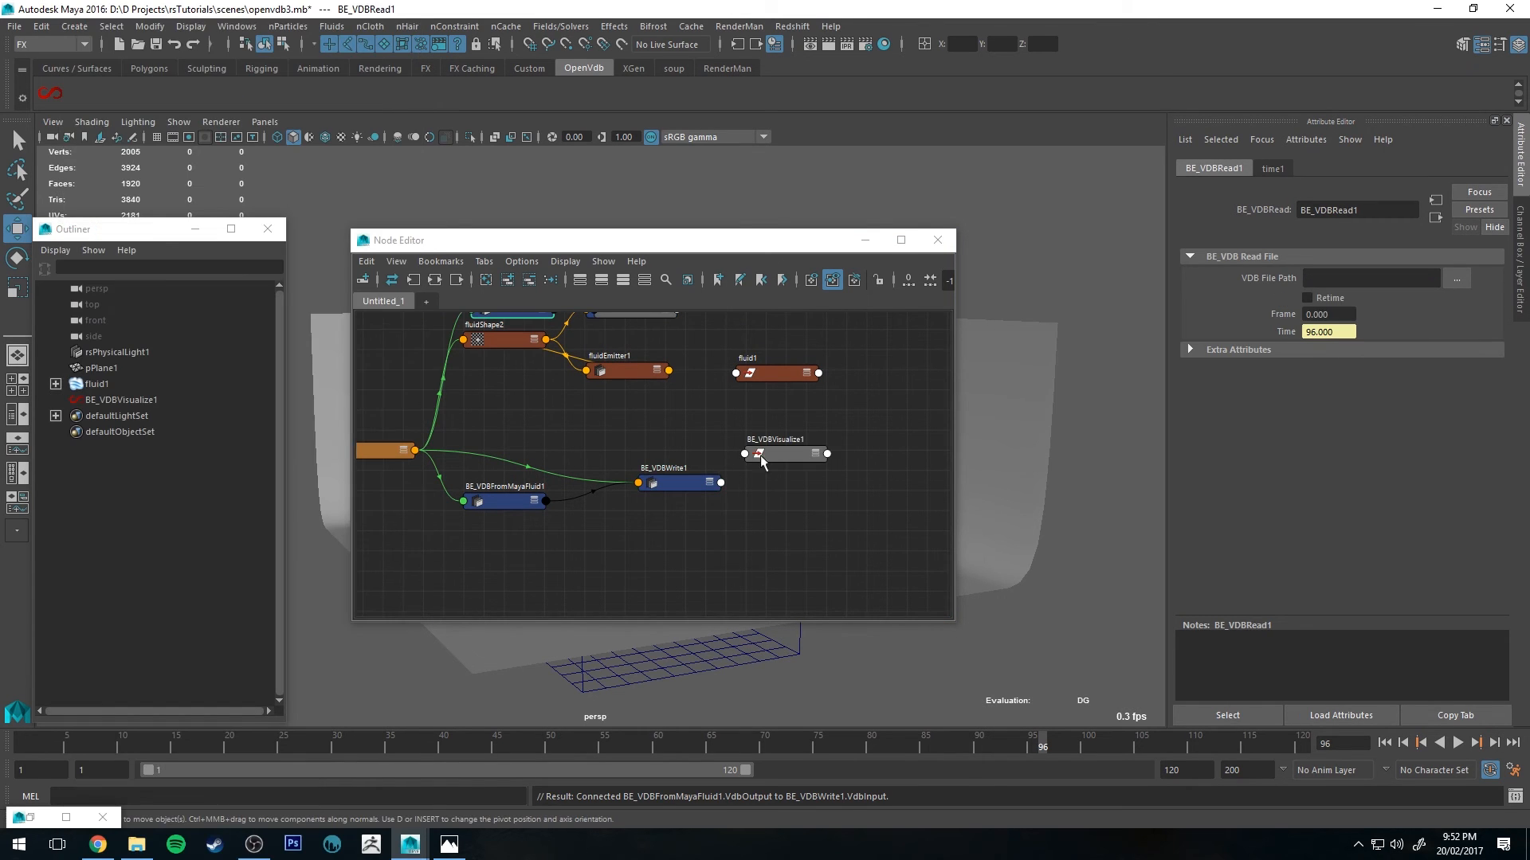
{"action": "scroll", "coordinate": [664, 434], "scroll_direction": "up", "scroll_amount": 3}
{"action": "middle_click_drag", "start_coordinate": [663, 433], "coordinate": [763, 591], "text": "alt"}
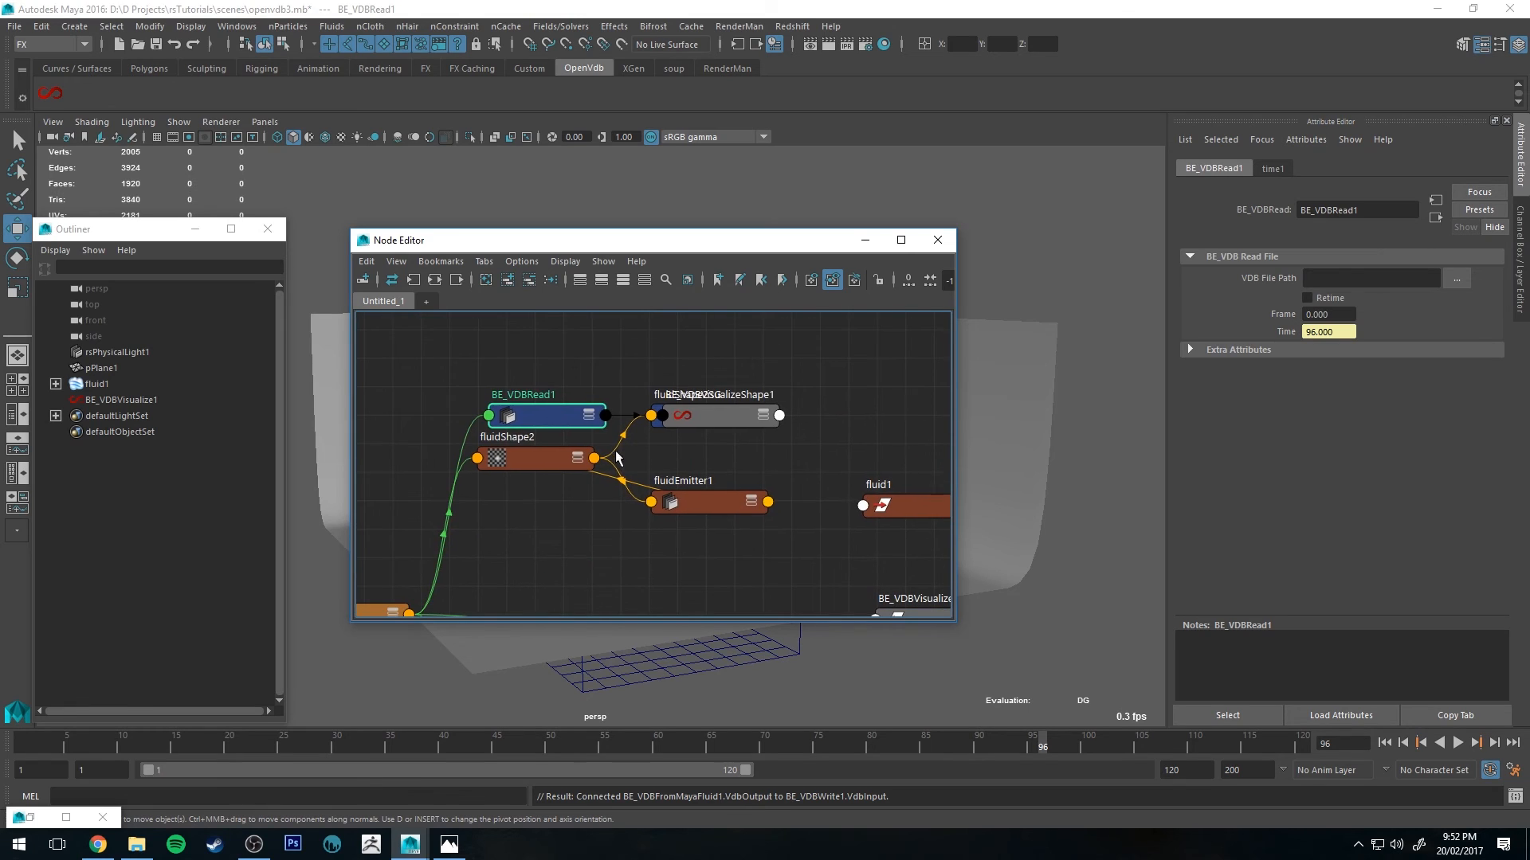
{"action": "left_click_drag", "start_coordinate": [546, 410], "coordinate": [577, 499]}
{"action": "left_click_drag", "start_coordinate": [717, 434], "coordinate": [836, 573]}
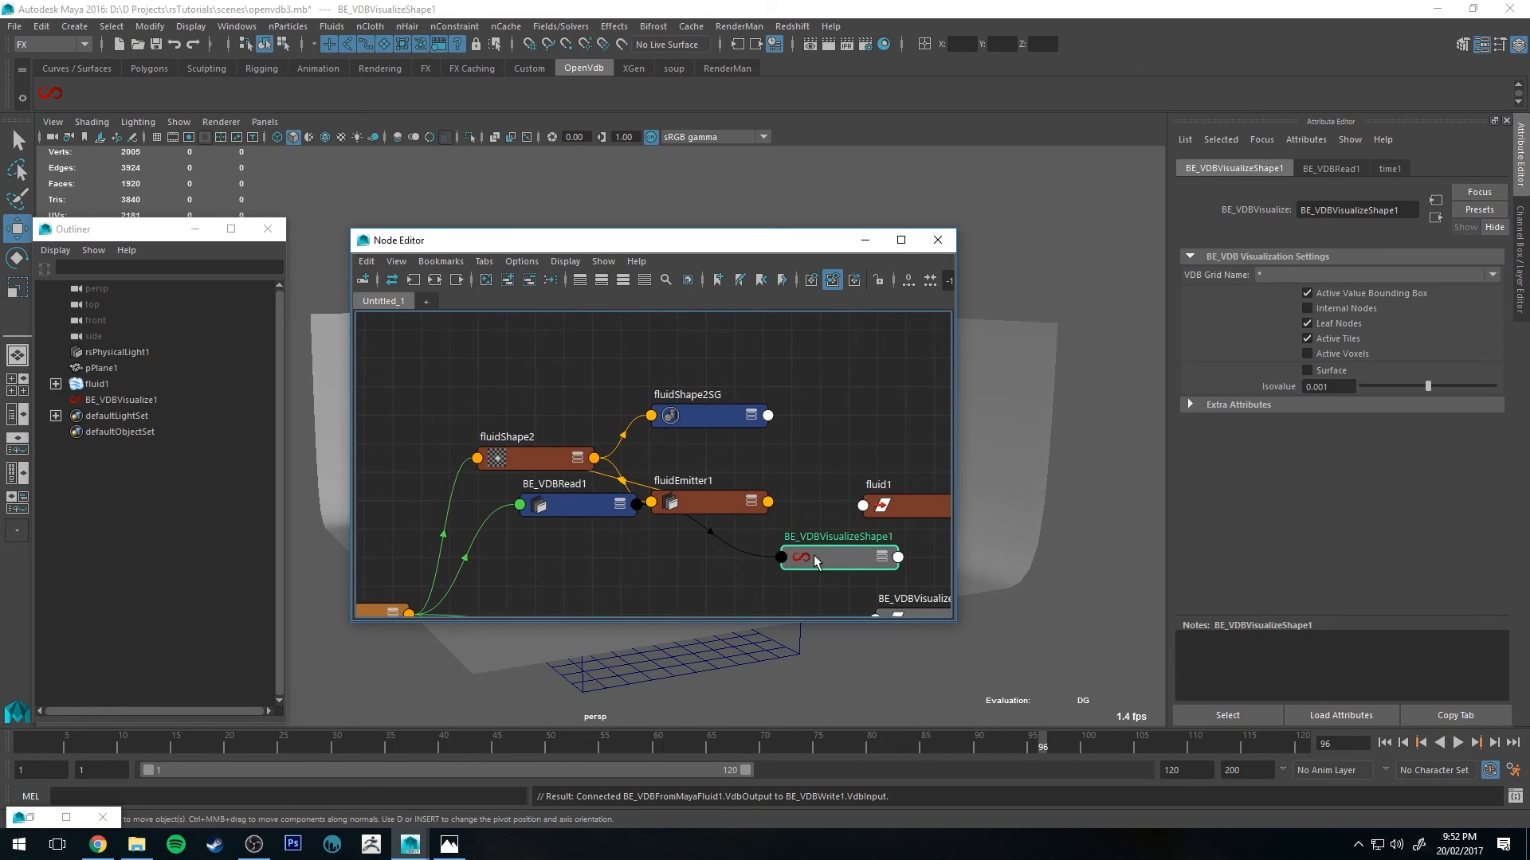
{"action": "middle_click_drag", "start_coordinate": [619, 519], "coordinate": [569, 447], "text": "alt"}
{"action": "left_click", "coordinate": [546, 527]}
{"action": "middle_click_drag", "start_coordinate": [765, 516], "coordinate": [670, 427], "text": "alt"}
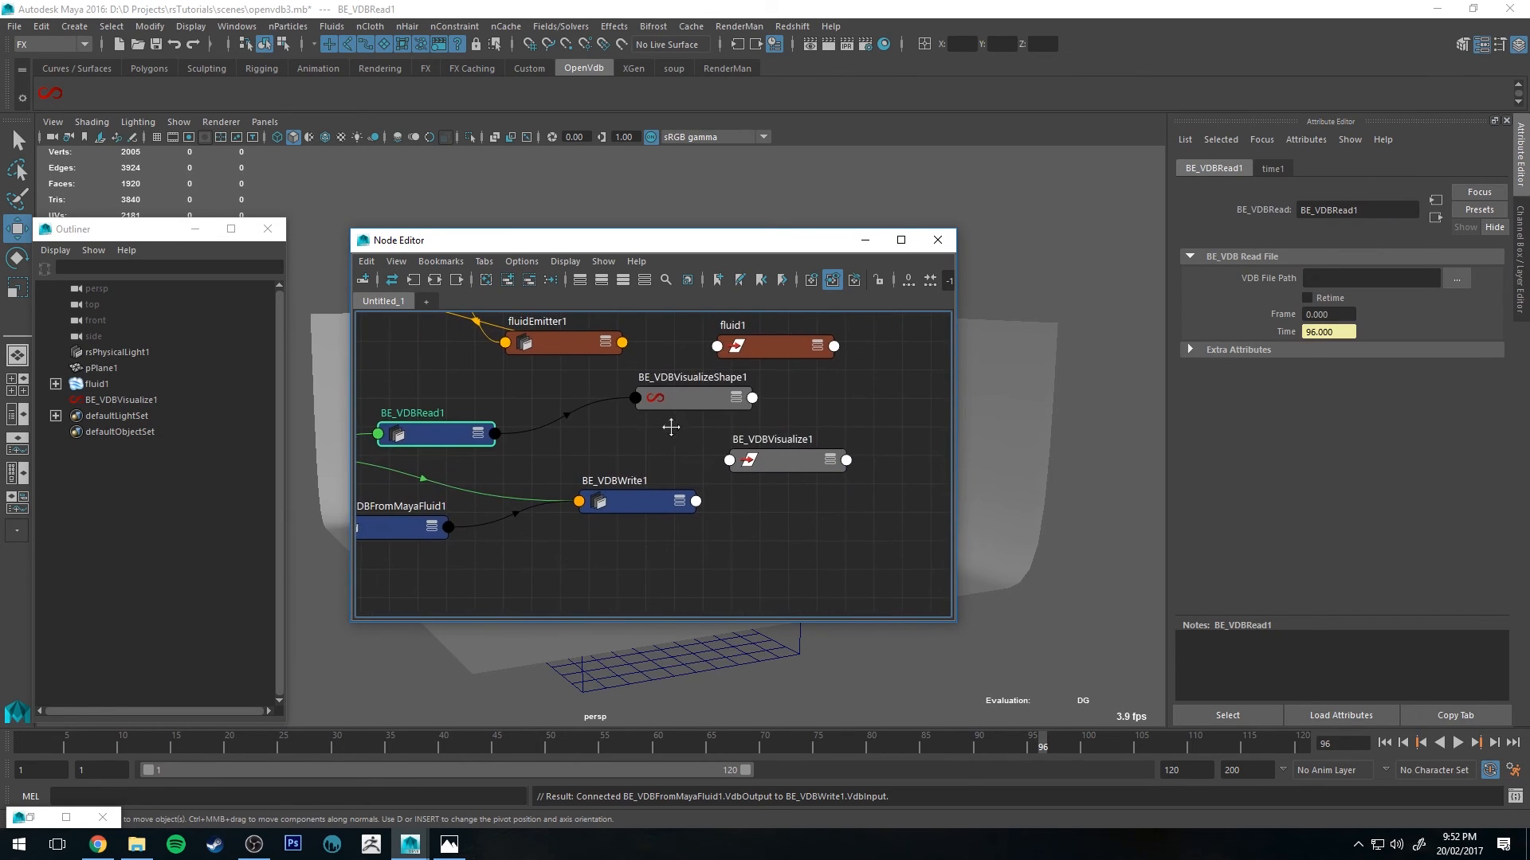
{"action": "left_click_drag", "start_coordinate": [670, 396], "coordinate": [752, 457]}
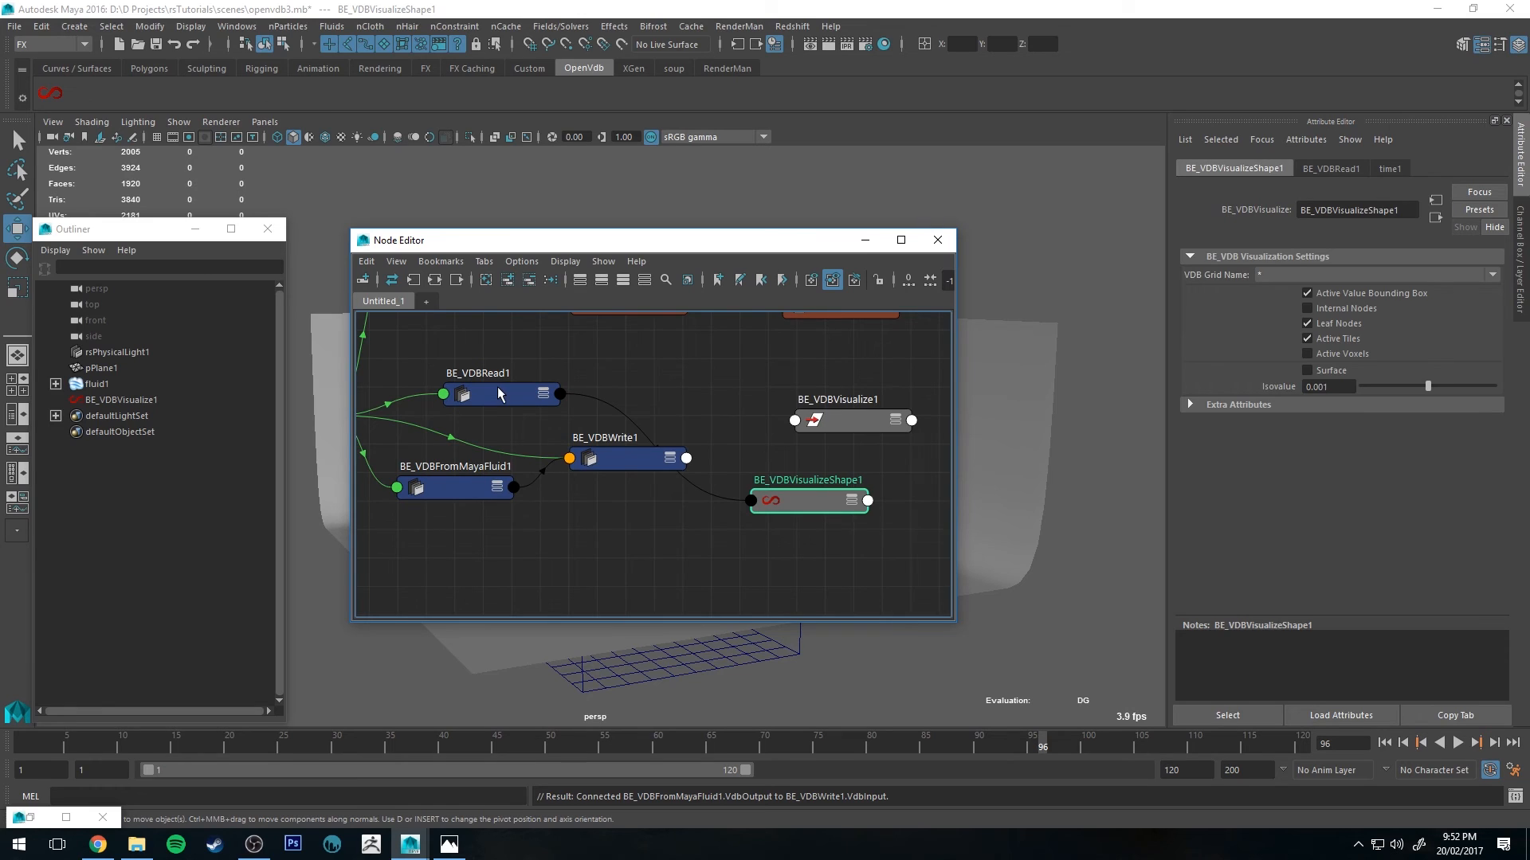
{"action": "left_click", "coordinate": [653, 461]}
{"action": "left_click_drag", "start_coordinate": [652, 460], "coordinate": [634, 517]}
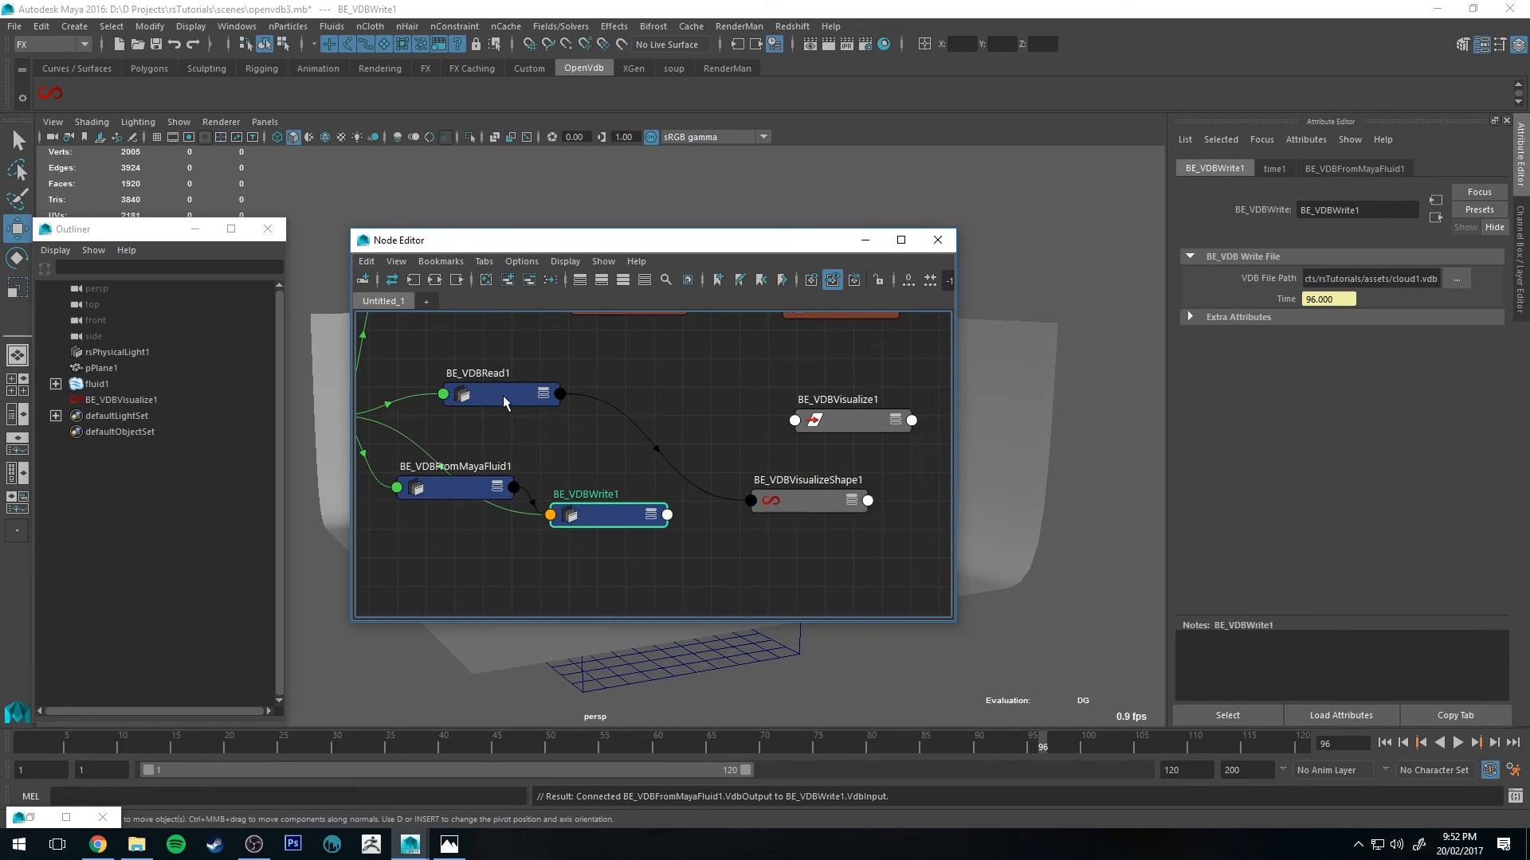
Step: Connect BE_VDBWrite1's Vdb Output to BE_VDBVisualizeShape1 and delete the BE_VDBRead1 node
{"action": "middle_click_drag", "start_coordinate": [684, 509], "coordinate": [649, 476], "text": "alt"}
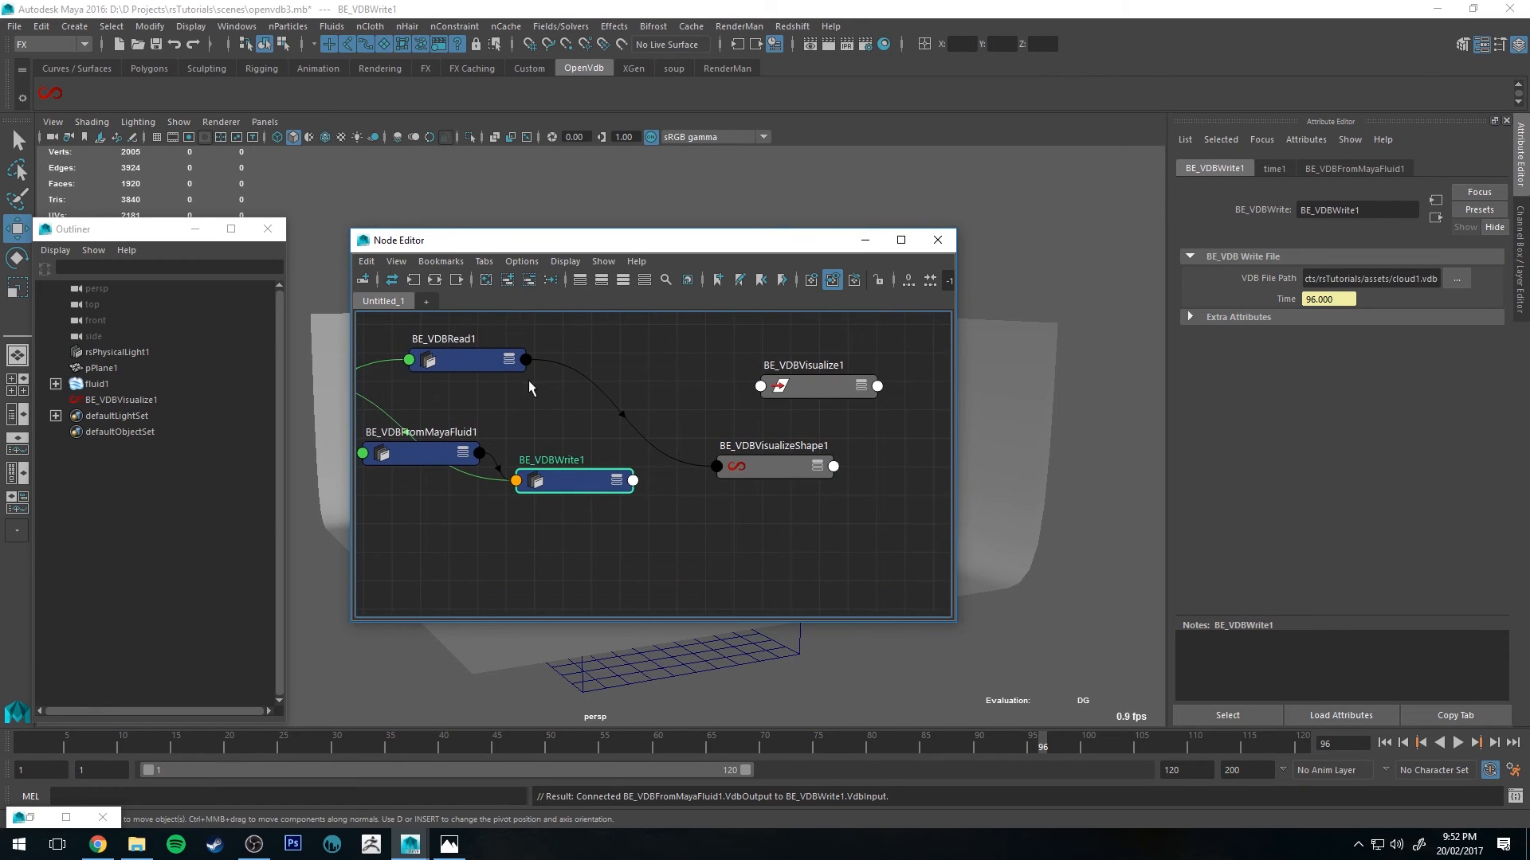
{"action": "left_click", "coordinate": [632, 481]}
{"action": "left_click_drag", "start_coordinate": [634, 514], "coordinate": [707, 471]}
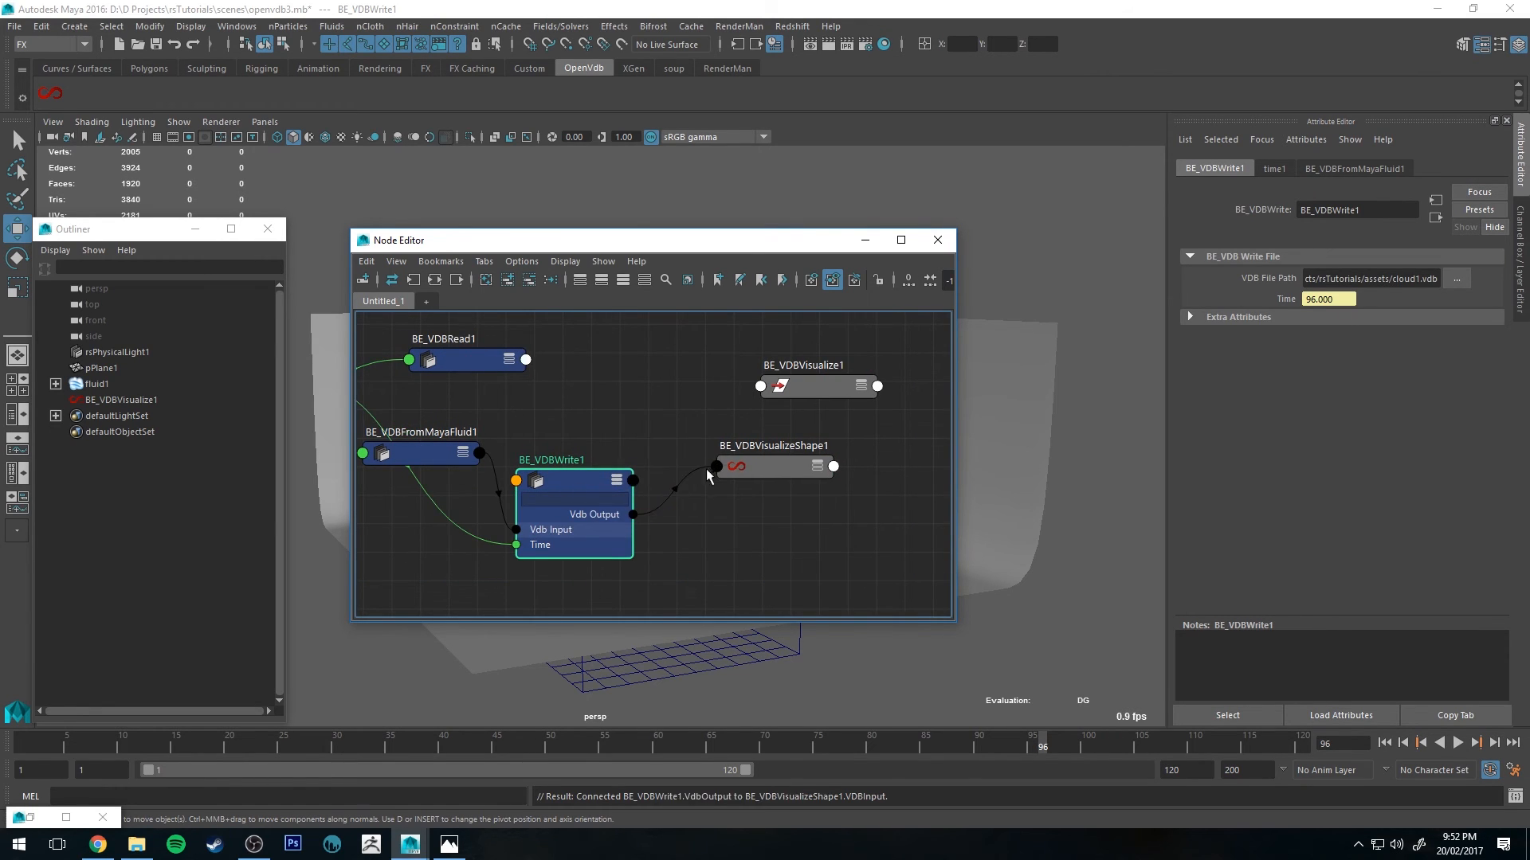
{"action": "left_click_drag", "start_coordinate": [574, 480], "coordinate": [592, 467]}
{"action": "left_click", "coordinate": [478, 362]}
{"action": "key", "text": "Delete"}
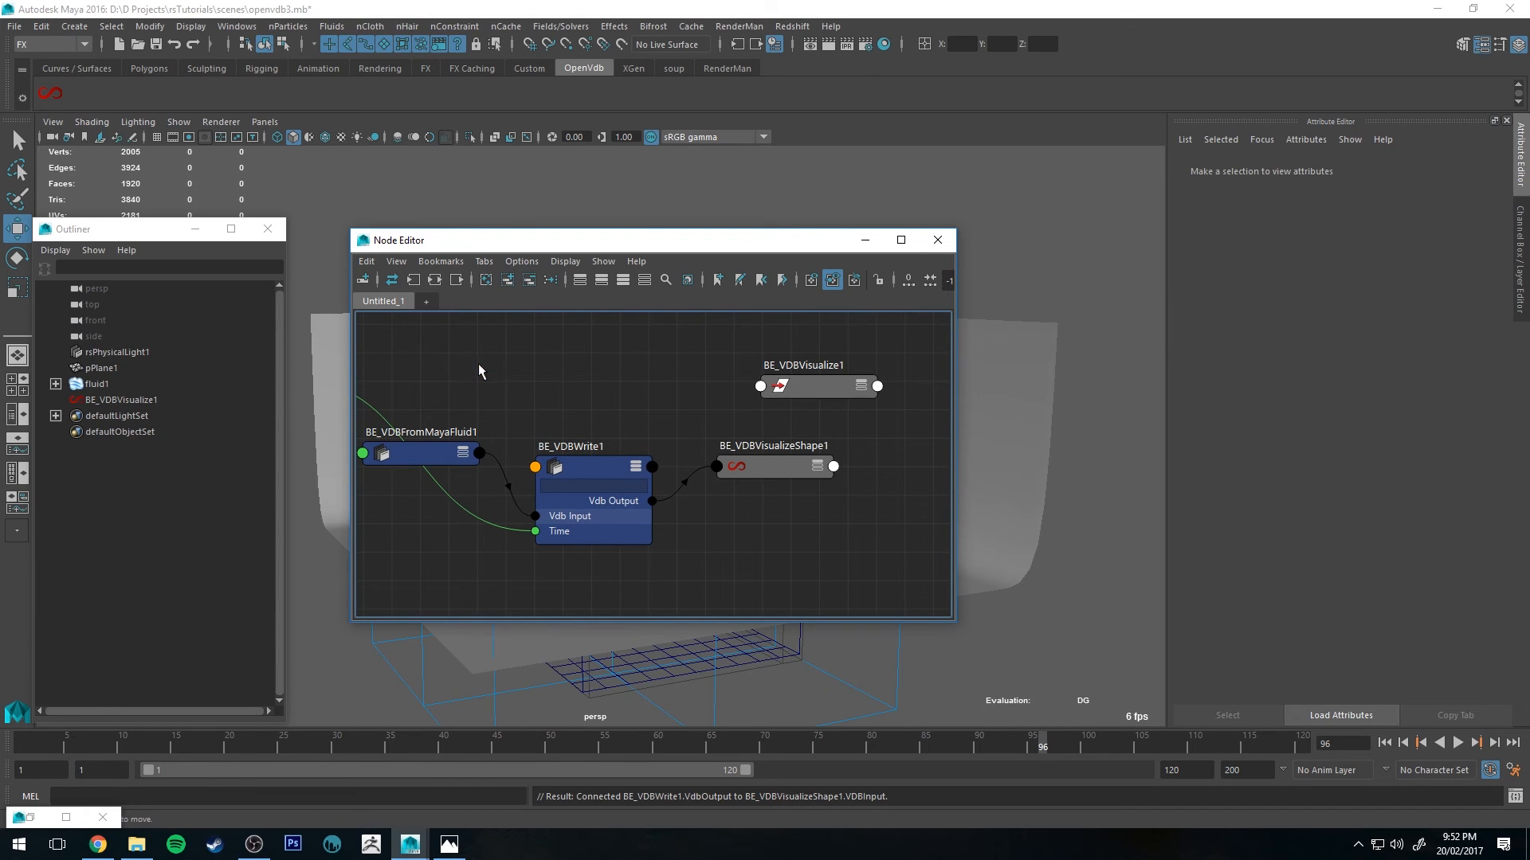
Step: Set BE_VDBVisualizeShape1's VDB Grid Name to density and switch its display to Surface
{"action": "left_click", "coordinate": [789, 465]}
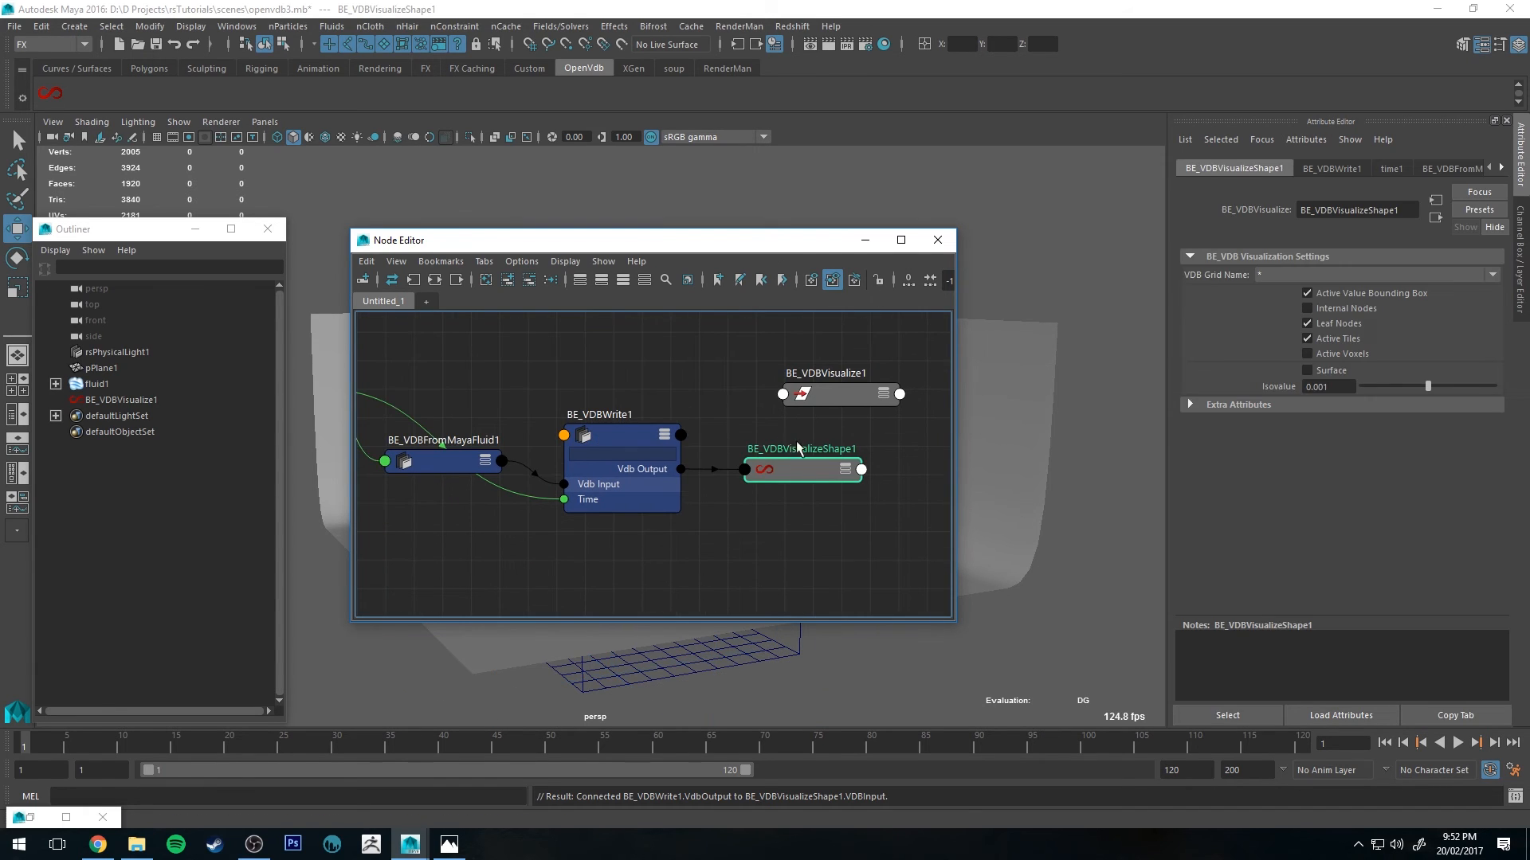
{"action": "left_click", "coordinate": [1301, 274]}
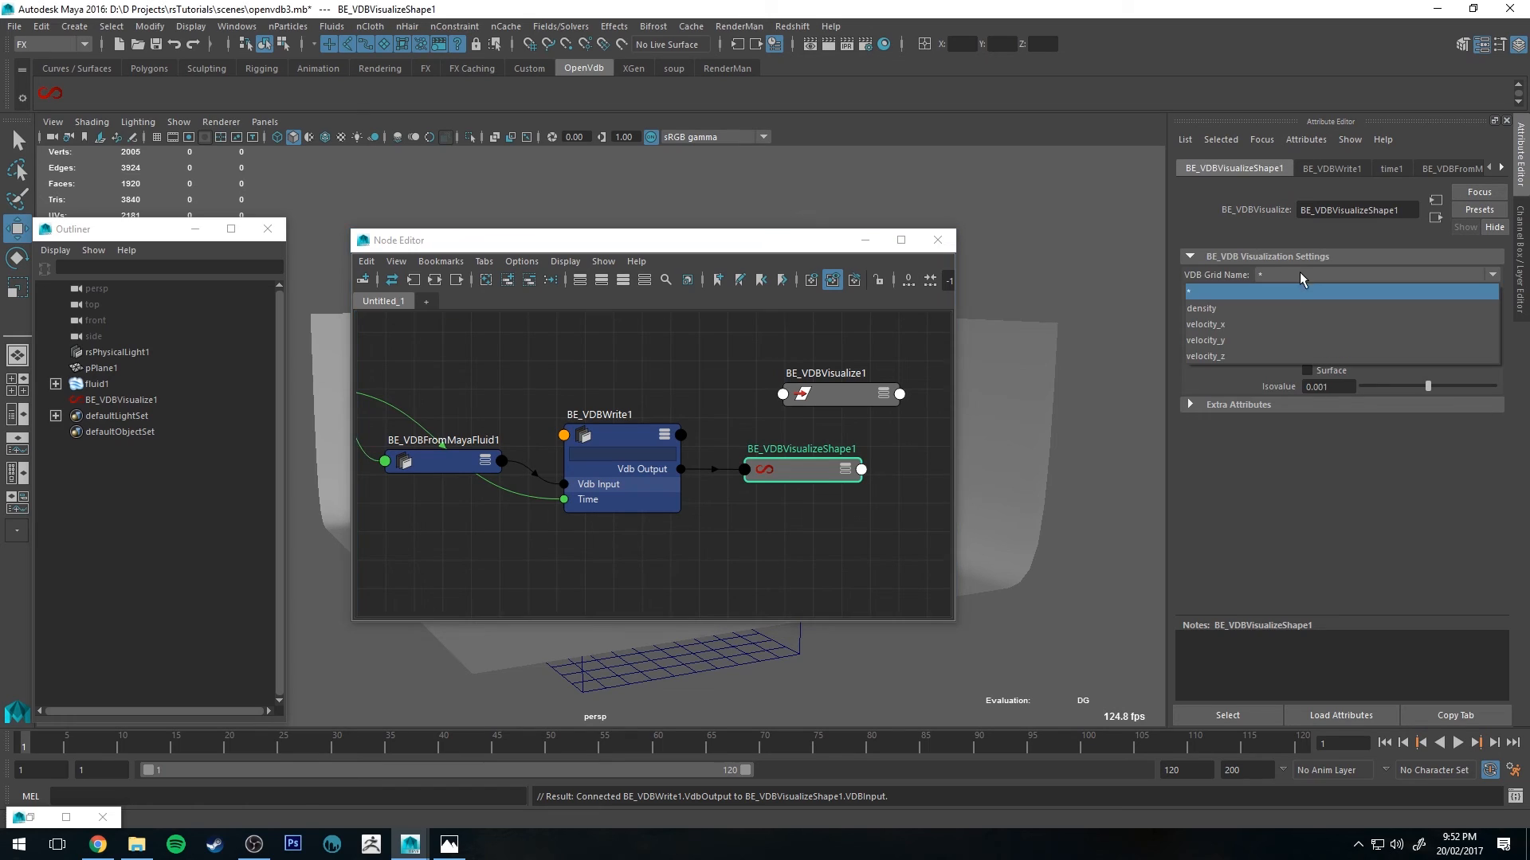
{"action": "left_click", "coordinate": [1226, 309]}
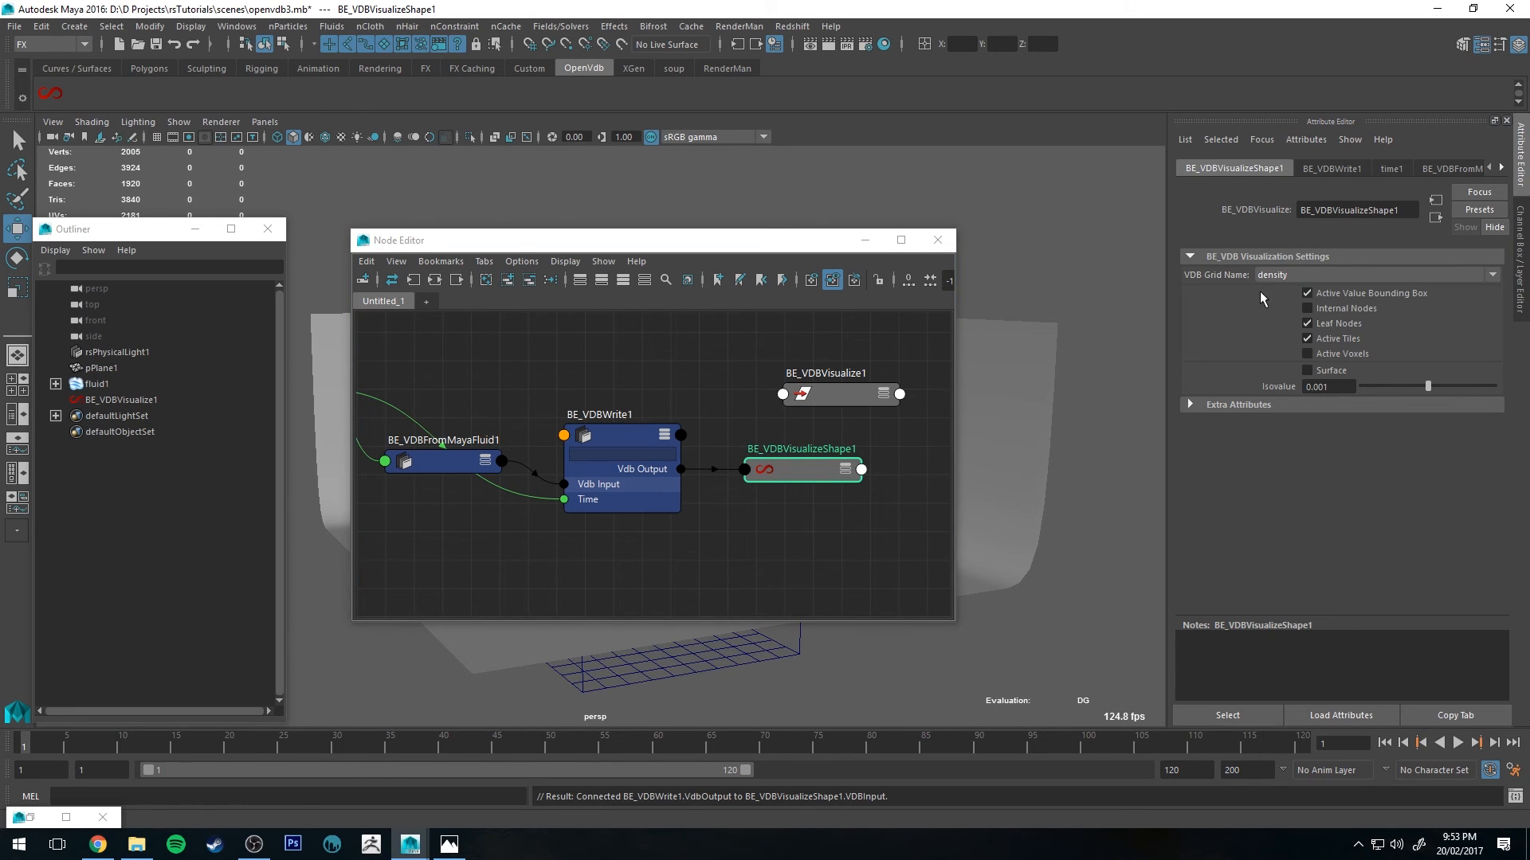
{"action": "left_click", "coordinate": [1321, 371]}
Step: Play the animation and scrub to frame 120 with BE_VDBVisualize1 selected to preview the VDB surface
{"action": "left_click_drag", "start_coordinate": [877, 240], "coordinate": [671, 231]}
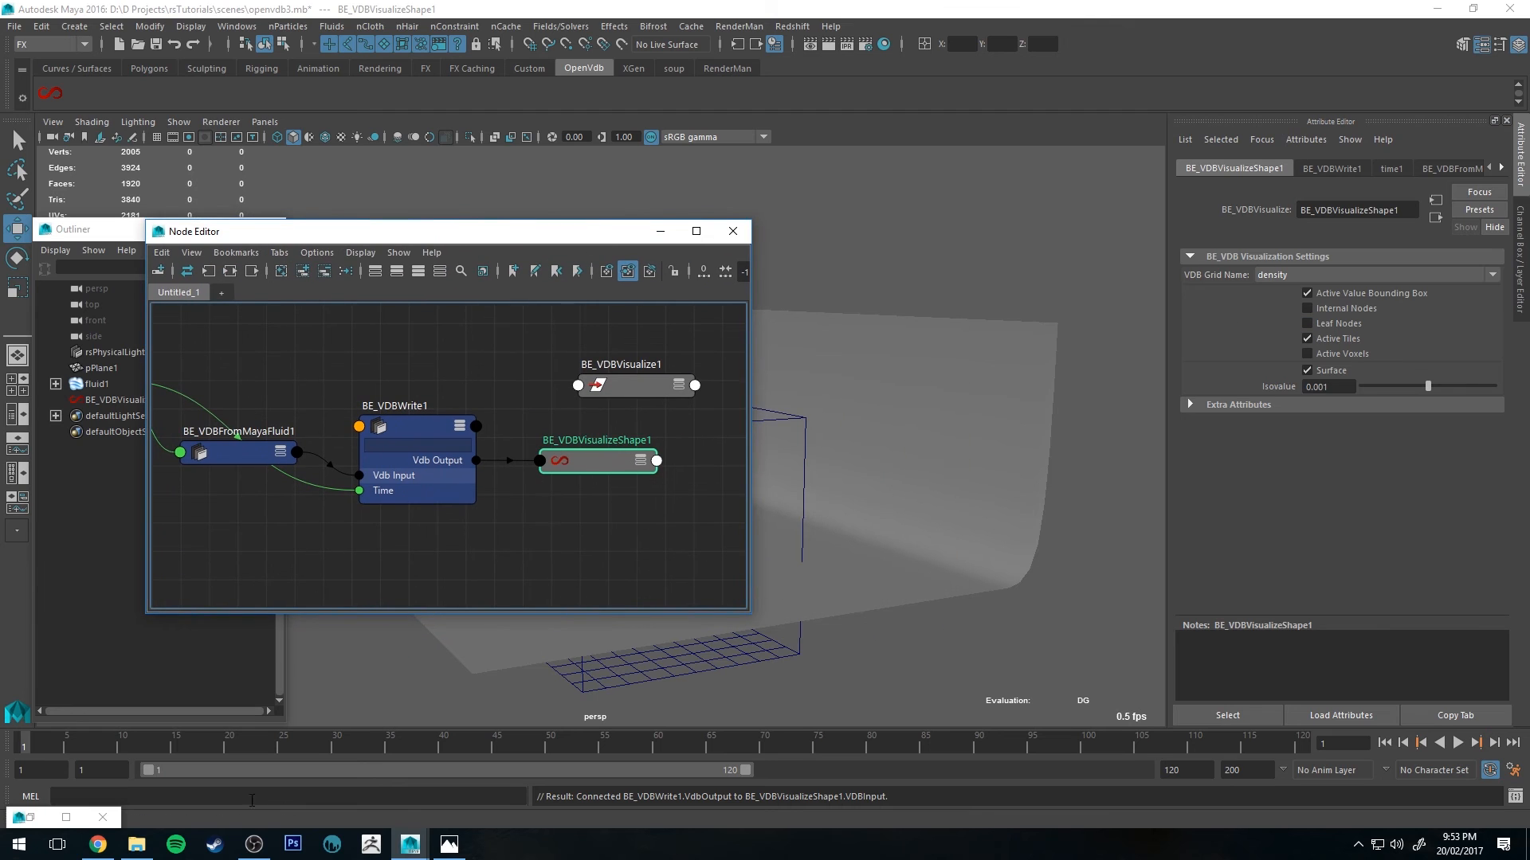
{"action": "left_click_drag", "start_coordinate": [797, 488], "coordinate": [963, 413], "text": "alt"}
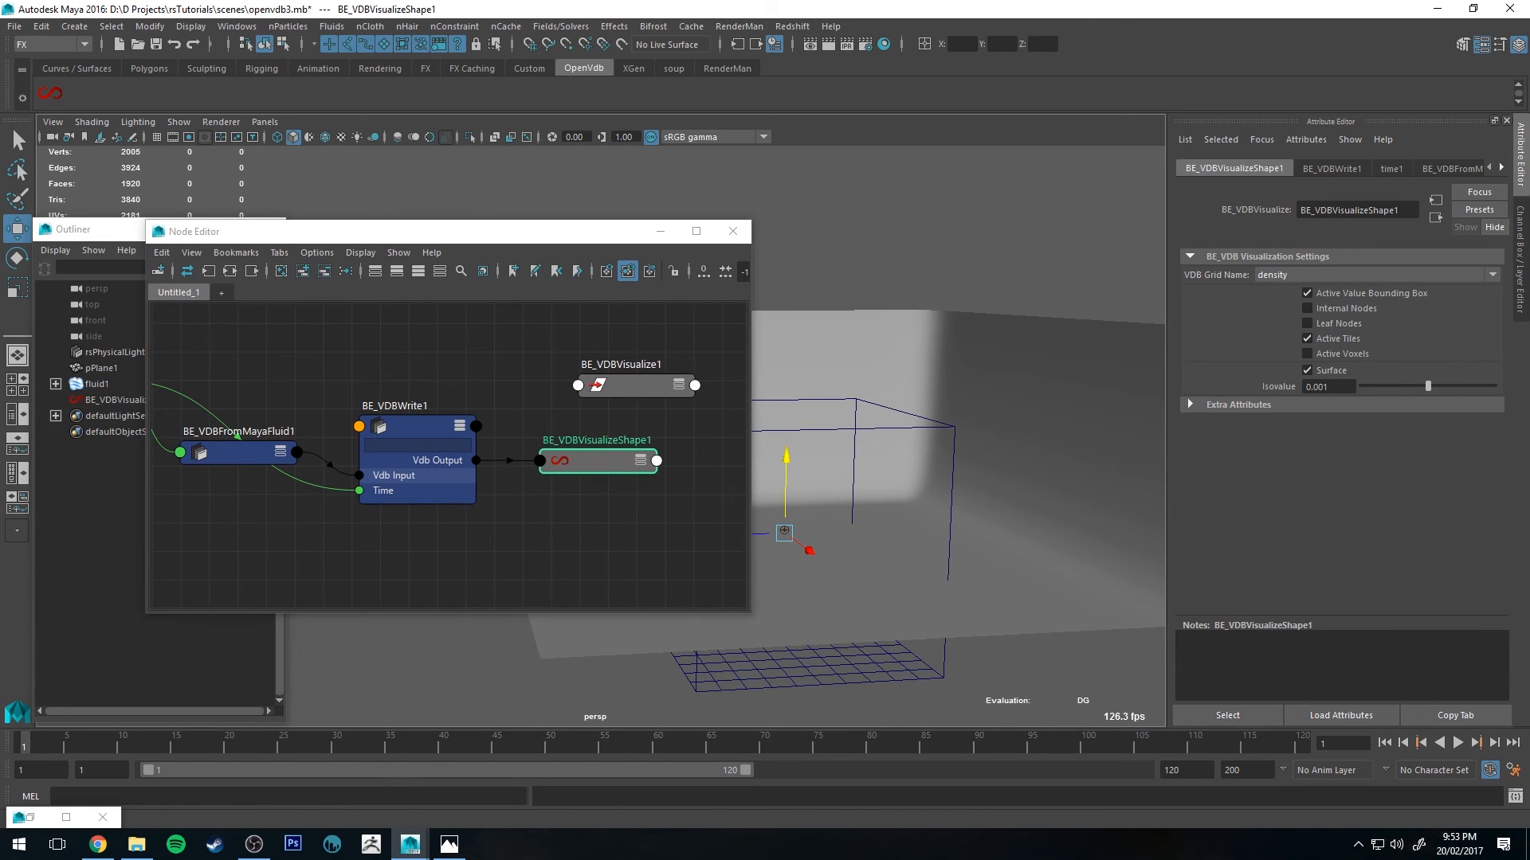
{"action": "key", "text": "alt+v"}
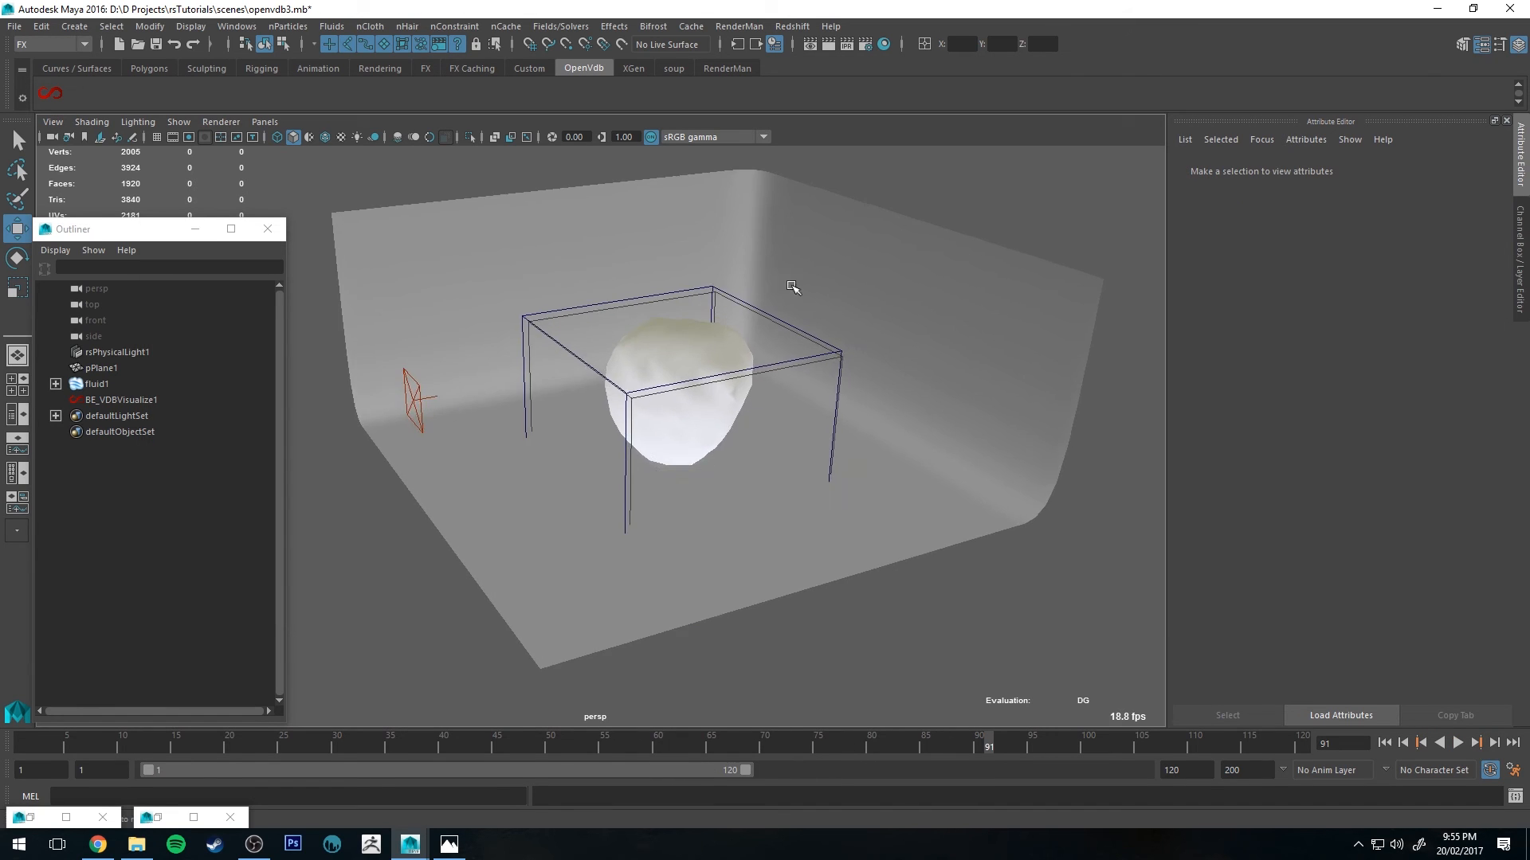
{"action": "left_click_drag", "start_coordinate": [792, 283], "coordinate": [686, 285], "text": "alt"}
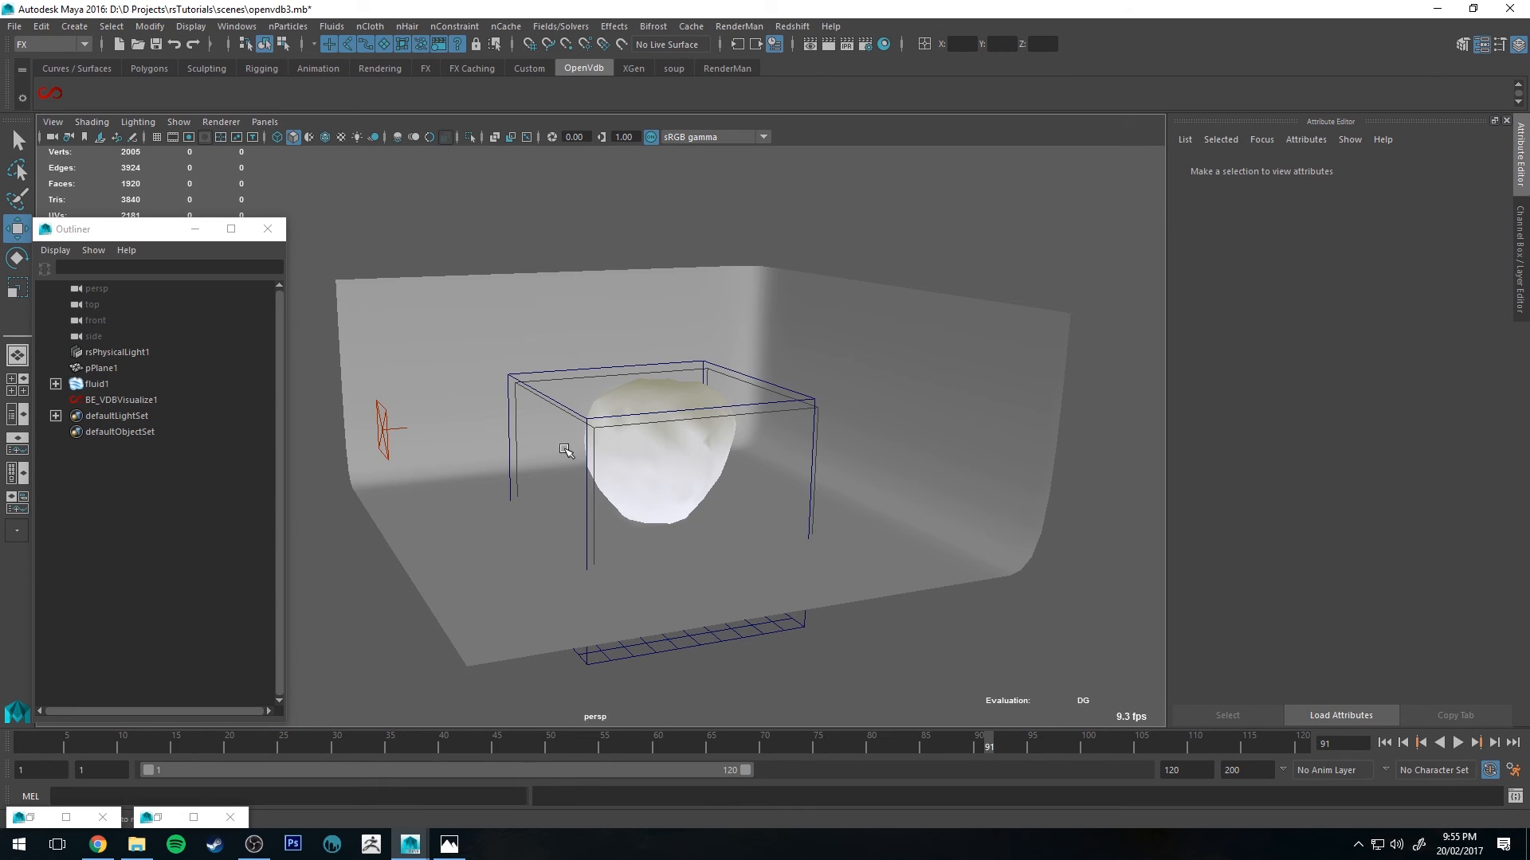
{"action": "left_click", "coordinate": [121, 401]}
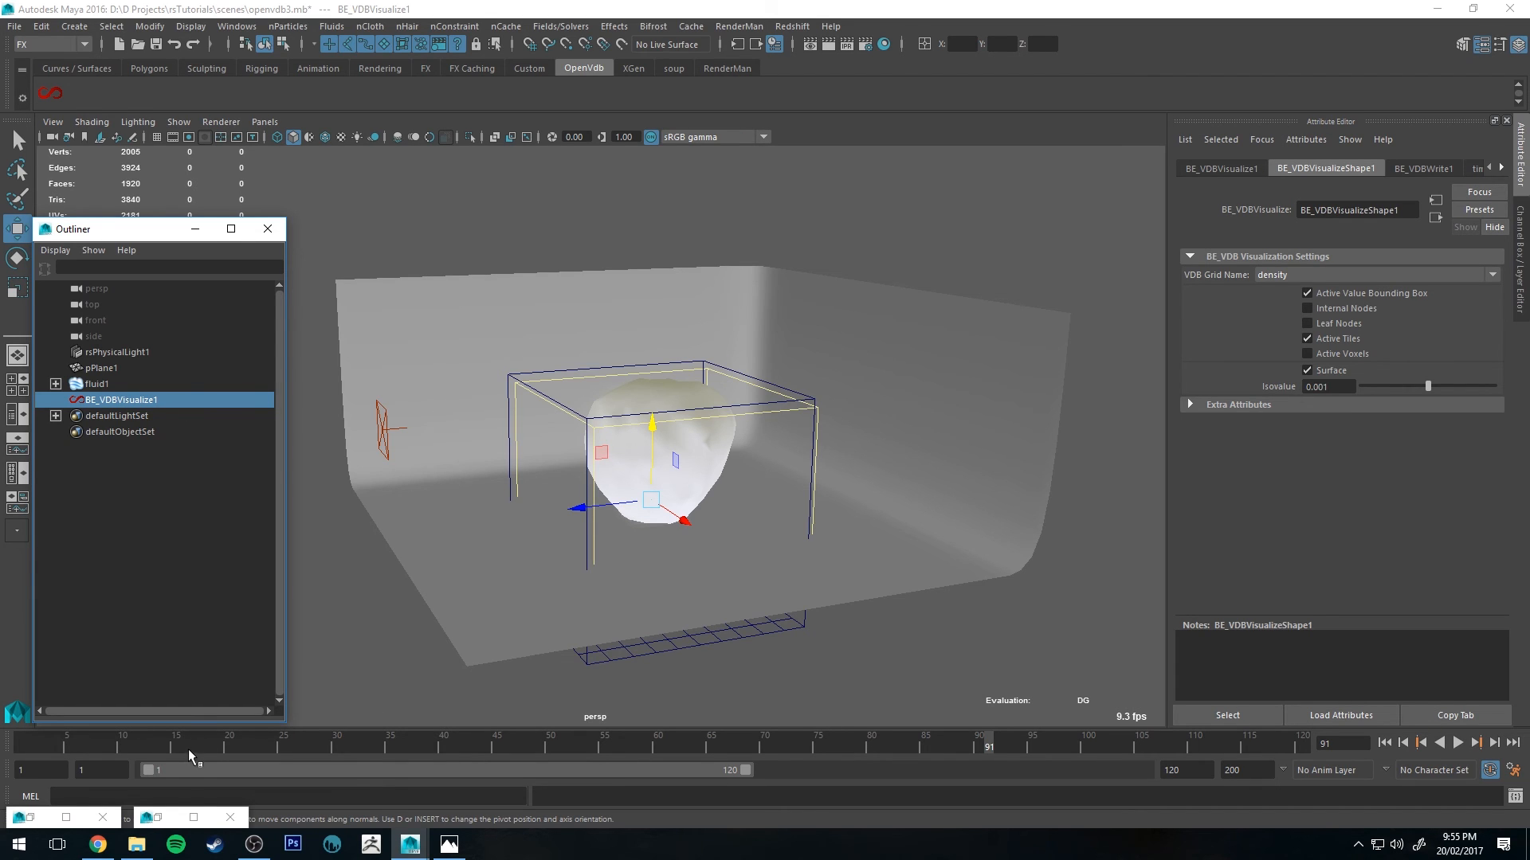
{"action": "left_click_drag", "start_coordinate": [77, 750], "coordinate": [523, 748]}
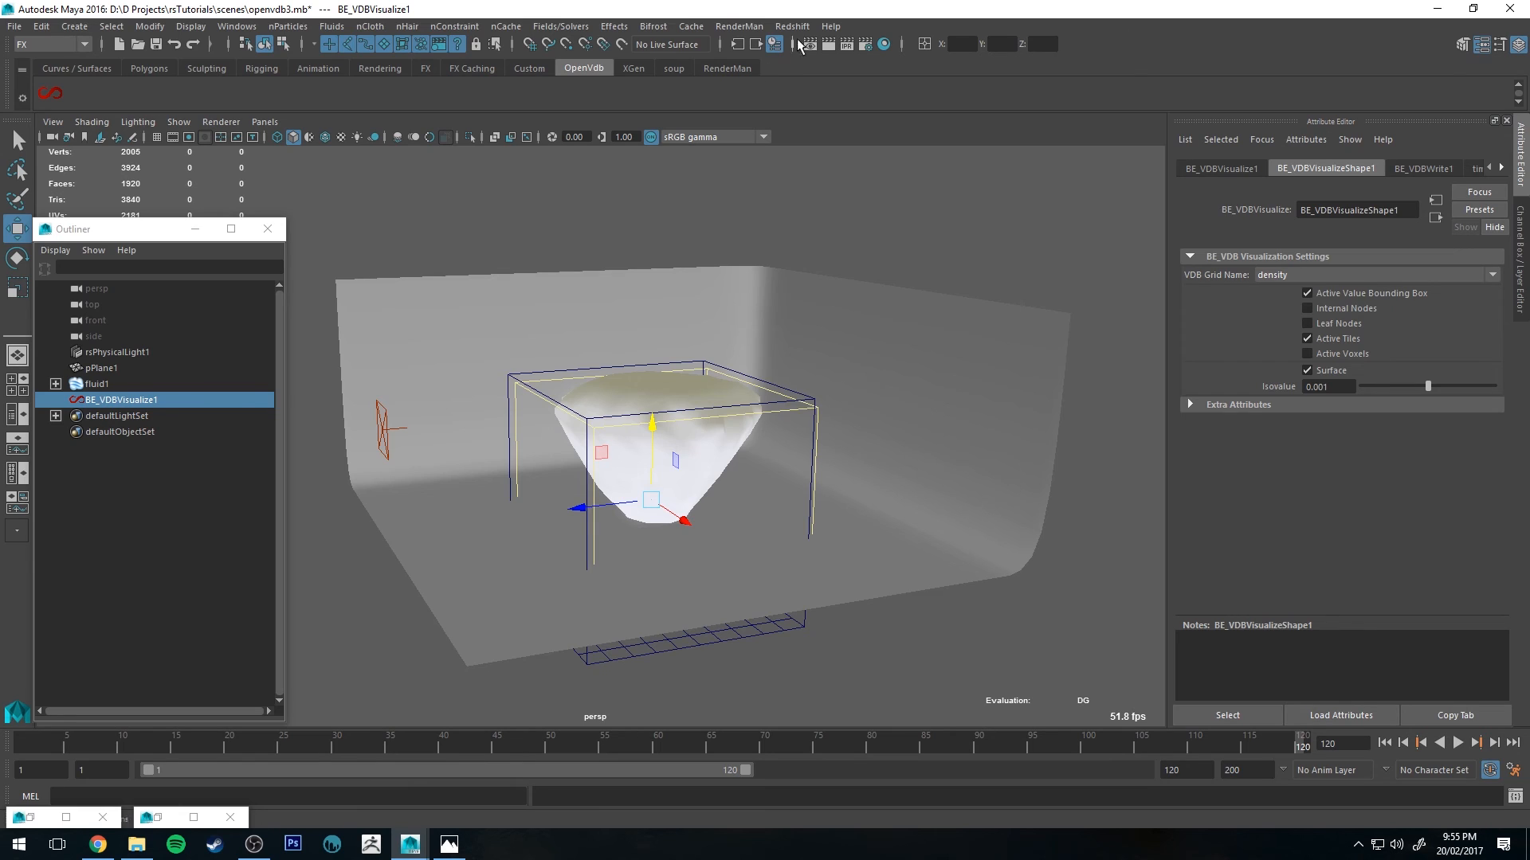
Step: Create a Redshift volume shape with material
{"action": "left_click", "coordinate": [805, 29]}
{"action": "mouse_move", "coordinate": [823, 74]}
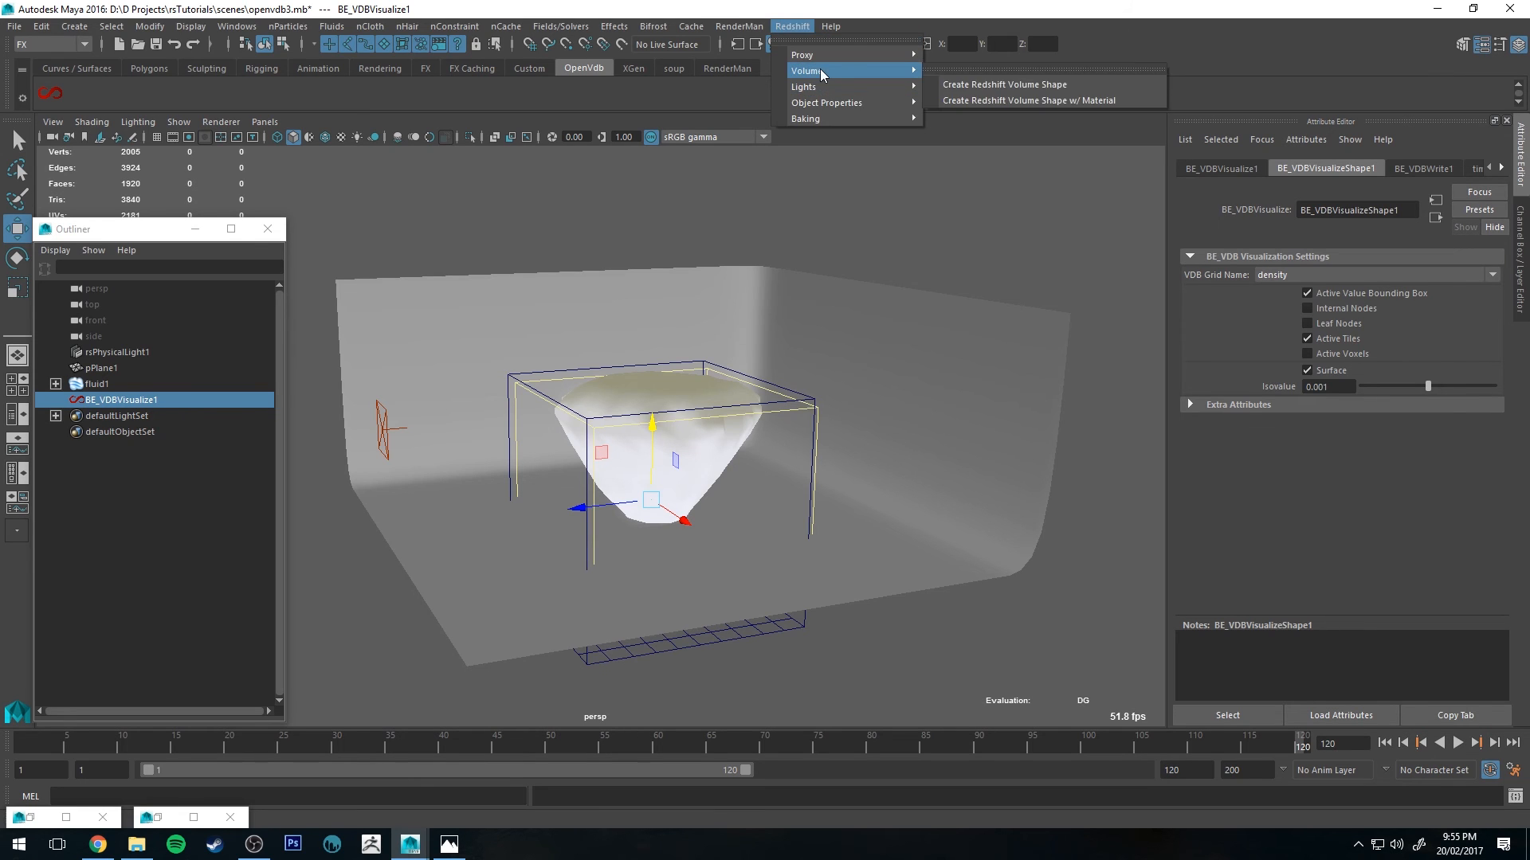
{"action": "left_click", "coordinate": [1025, 98]}
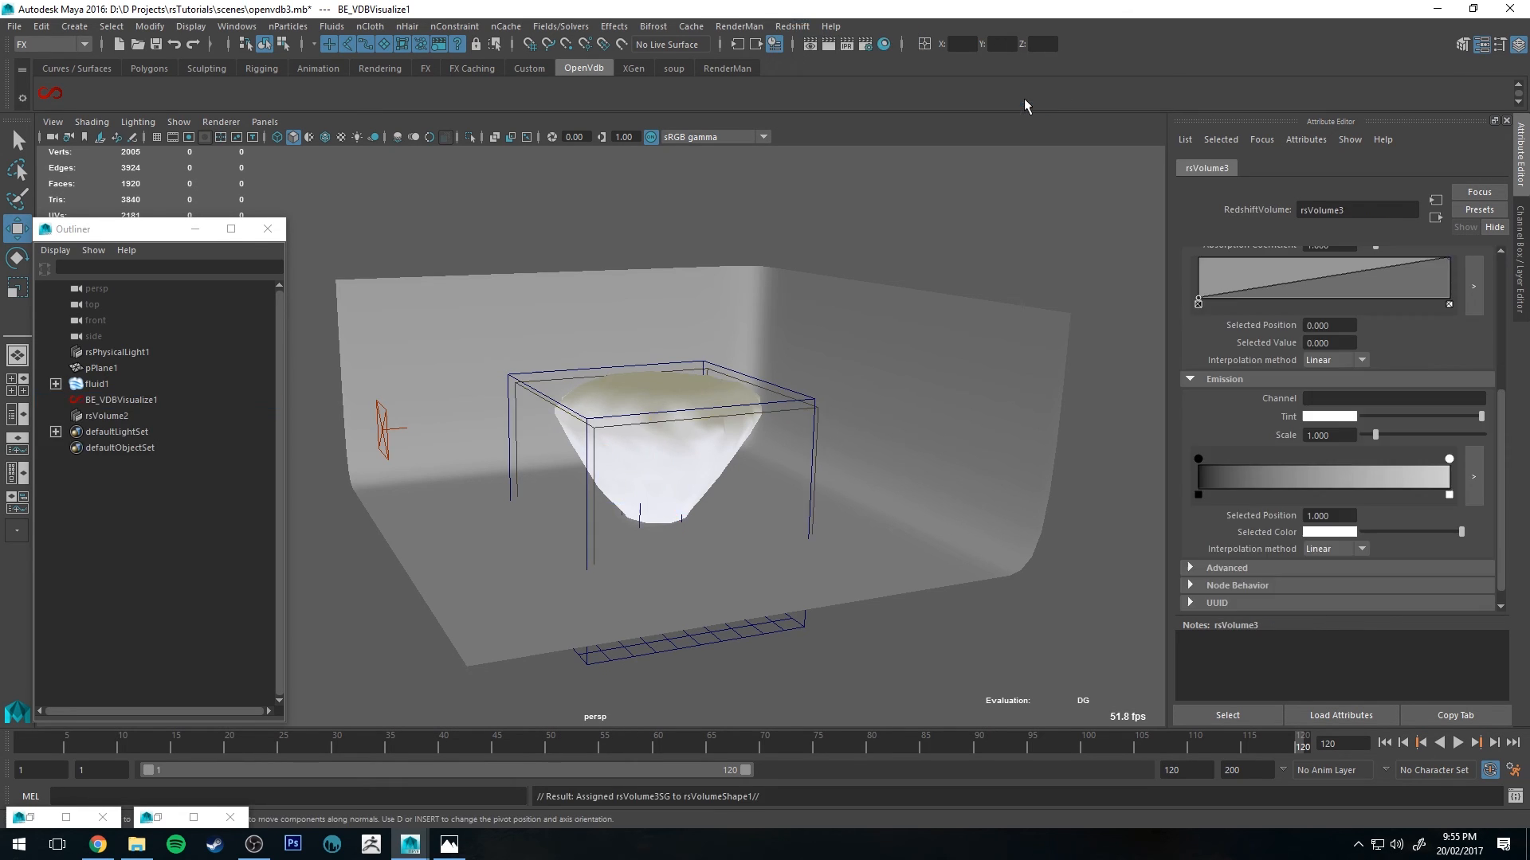
Step: Select rsVolume2 and load the cloud1.vdb file from the assets folder into its volume shape's Filename
{"action": "left_click", "coordinate": [141, 416]}
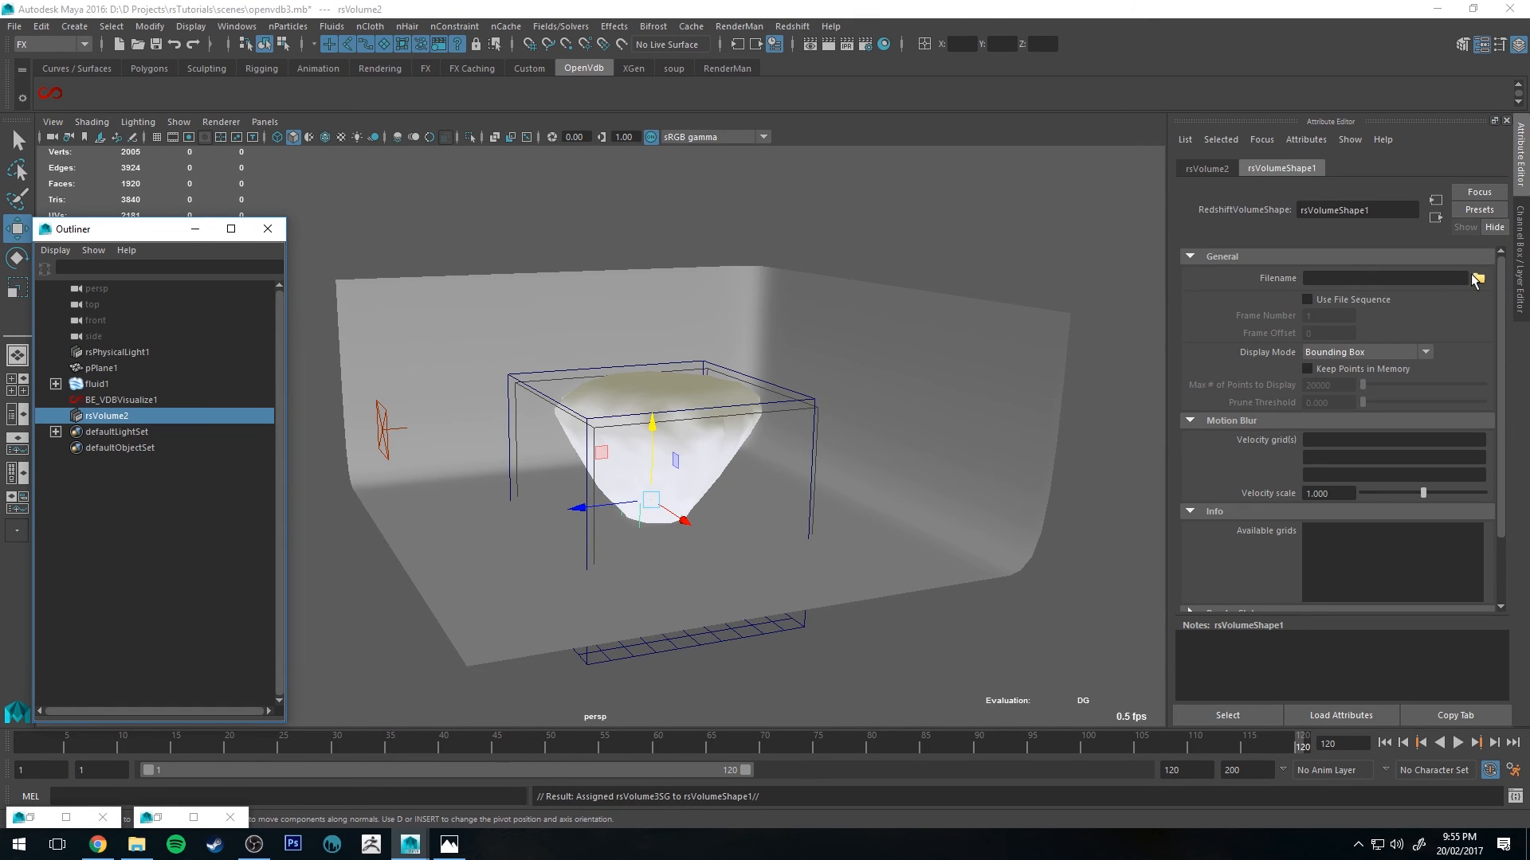
{"action": "left_click", "coordinate": [1478, 278]}
{"action": "double_click", "coordinate": [546, 261]}
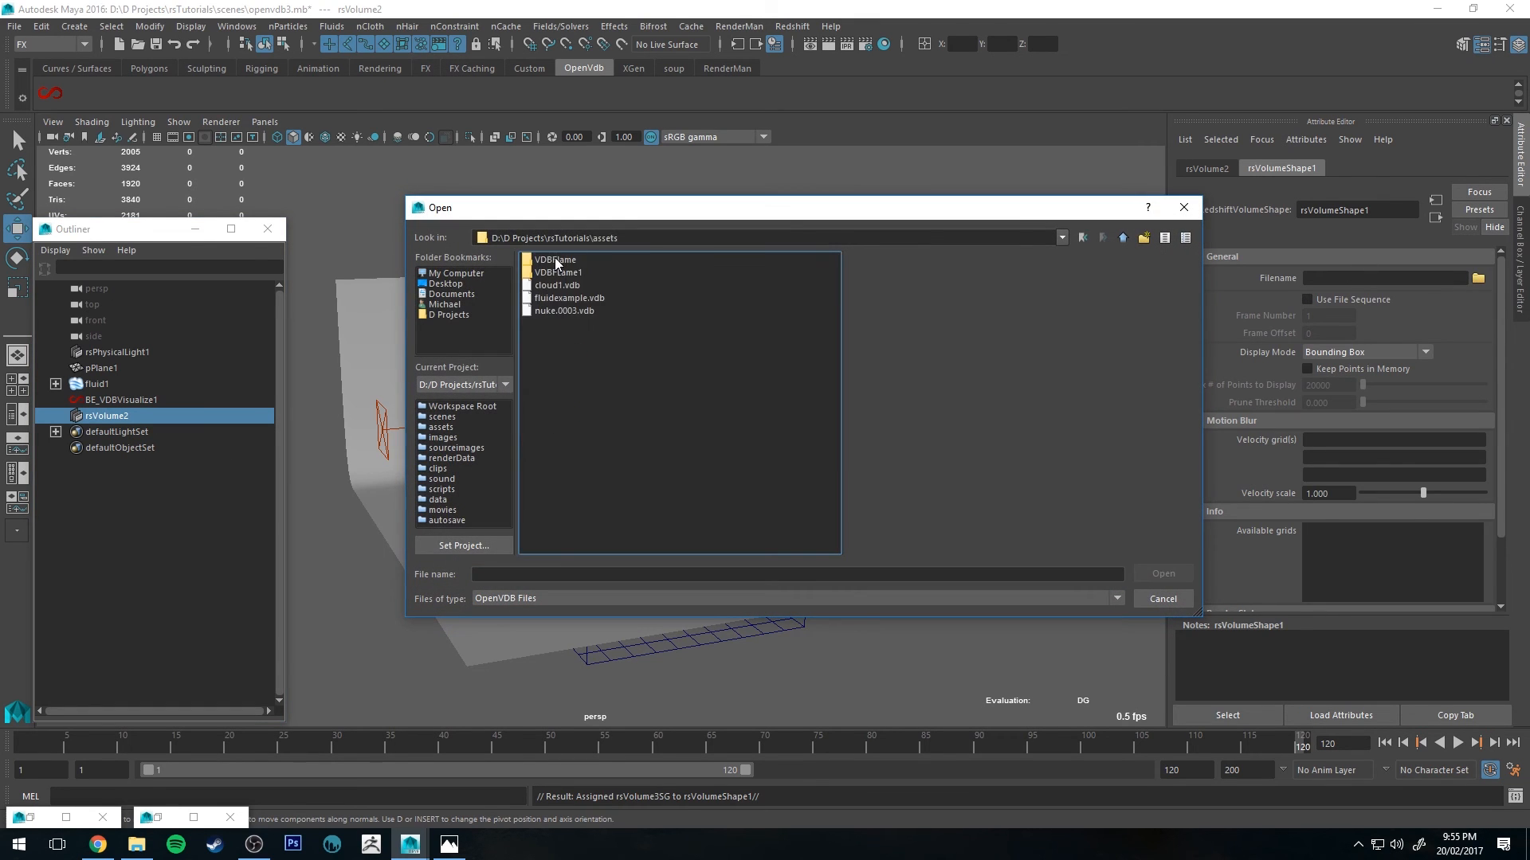
{"action": "double_click", "coordinate": [550, 286]}
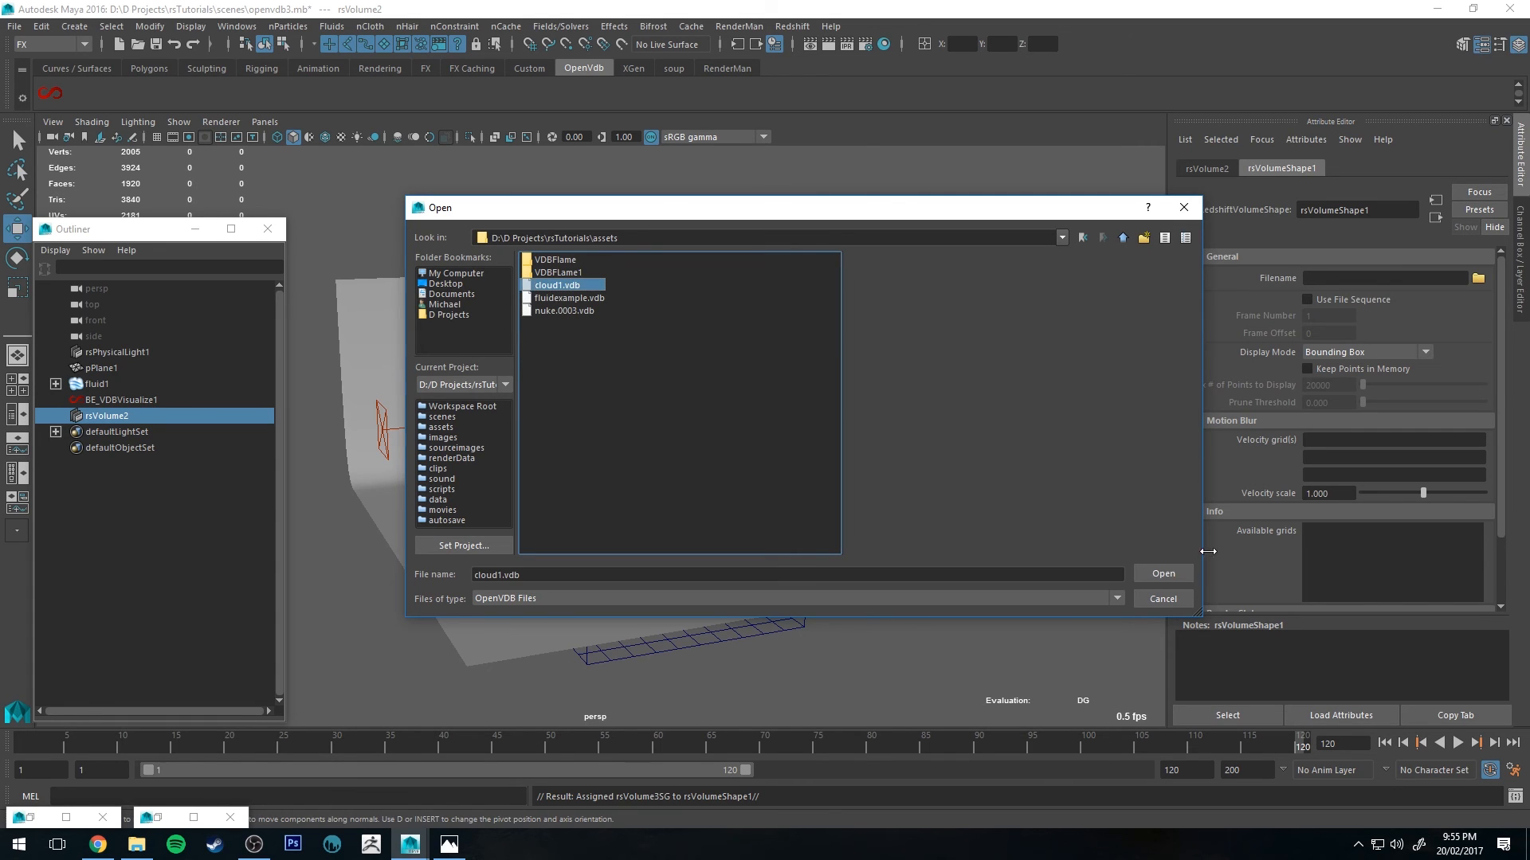
Step: Set the volume shape's Display Mode to Bounding Box & Points and orbit around the displayed points
{"action": "left_click", "coordinate": [1360, 353]}
{"action": "left_click", "coordinate": [1358, 402]}
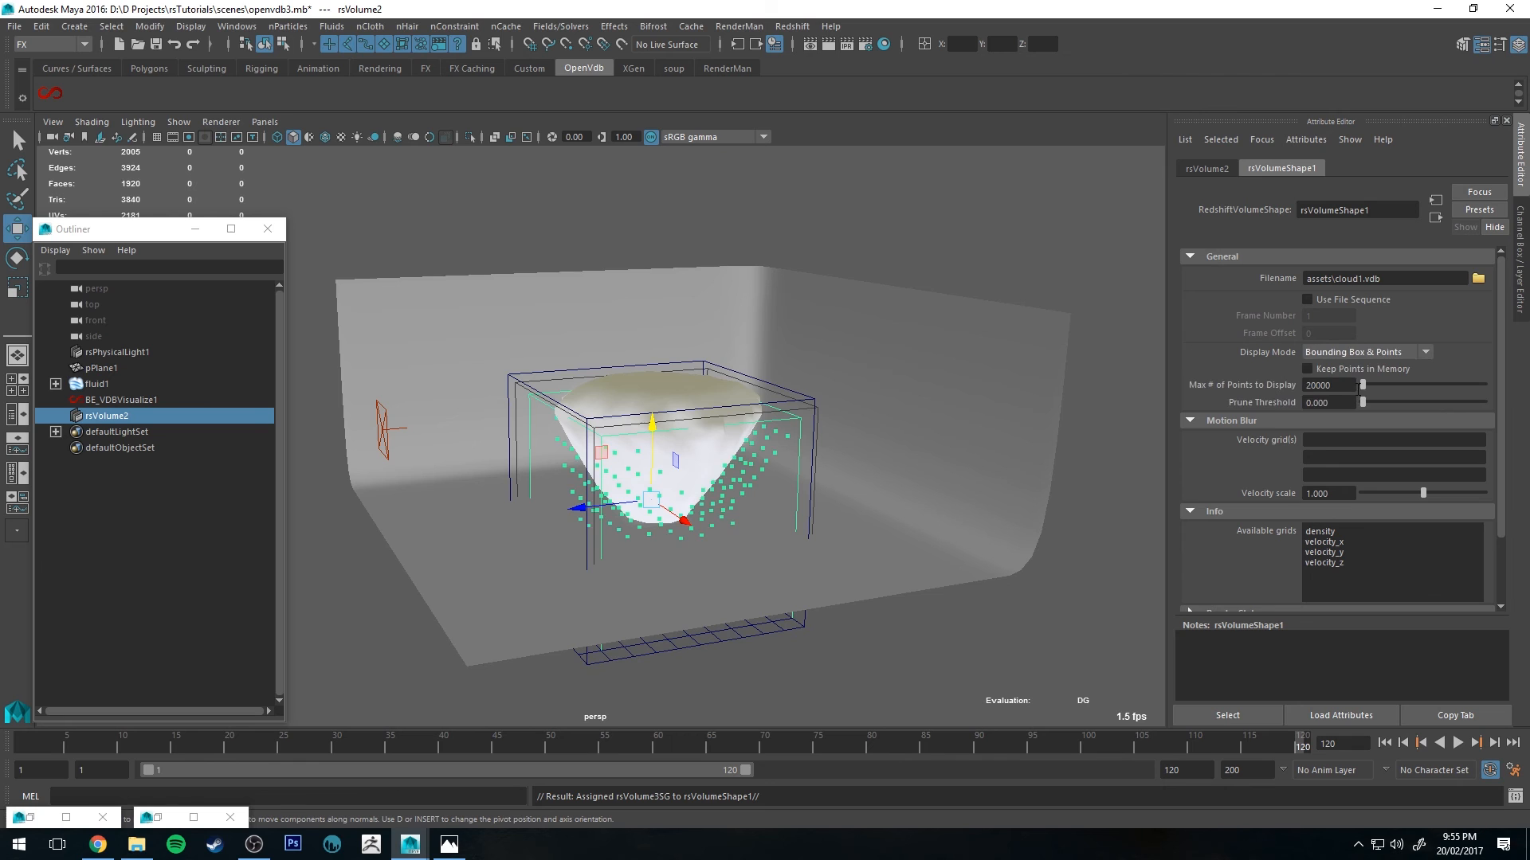
{"action": "left_click_drag", "start_coordinate": [653, 501], "coordinate": [647, 487], "text": "alt"}
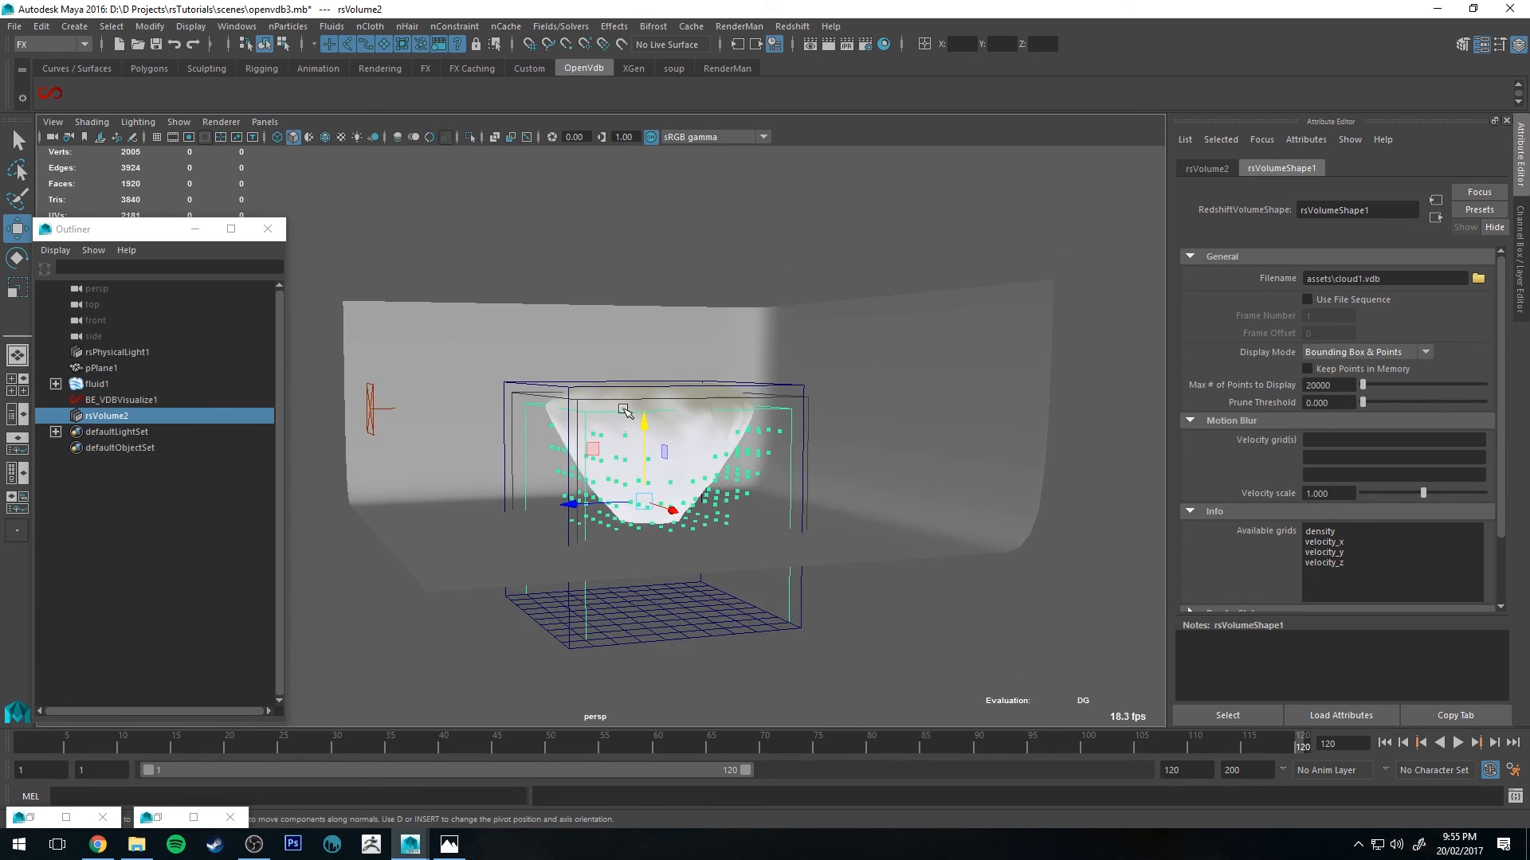
{"action": "right_click_drag", "start_coordinate": [646, 488], "coordinate": [788, 531], "text": "alt"}
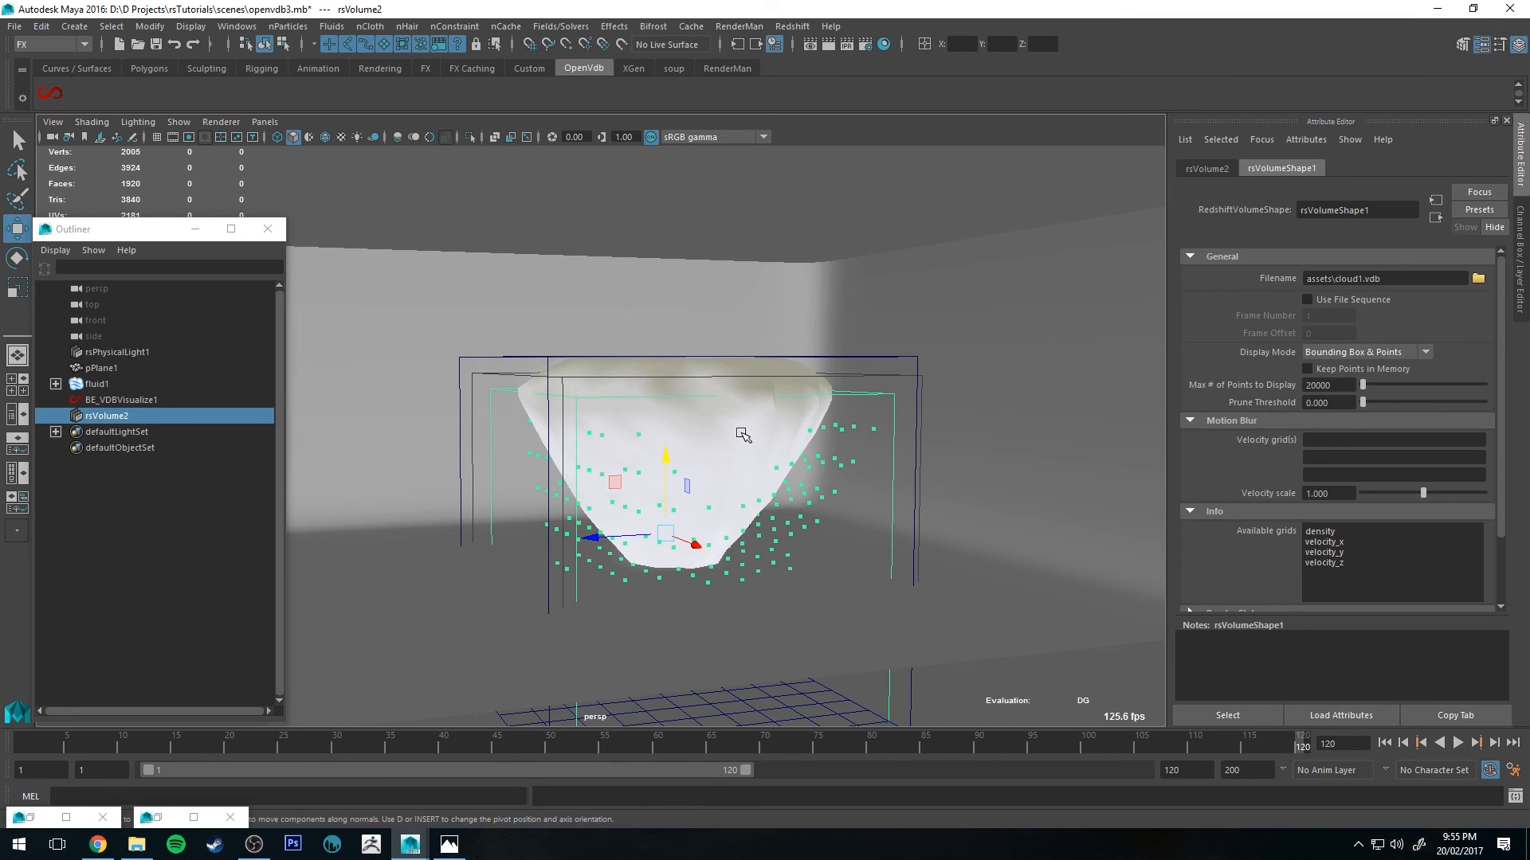
Step: Play the animation from frame 1, stop it, and return to frame 120 to inspect the volume points against the fluid
{"action": "left_click", "coordinate": [25, 744]}
{"action": "key", "text": "alt+v"}
{"action": "key", "text": "Escape"}
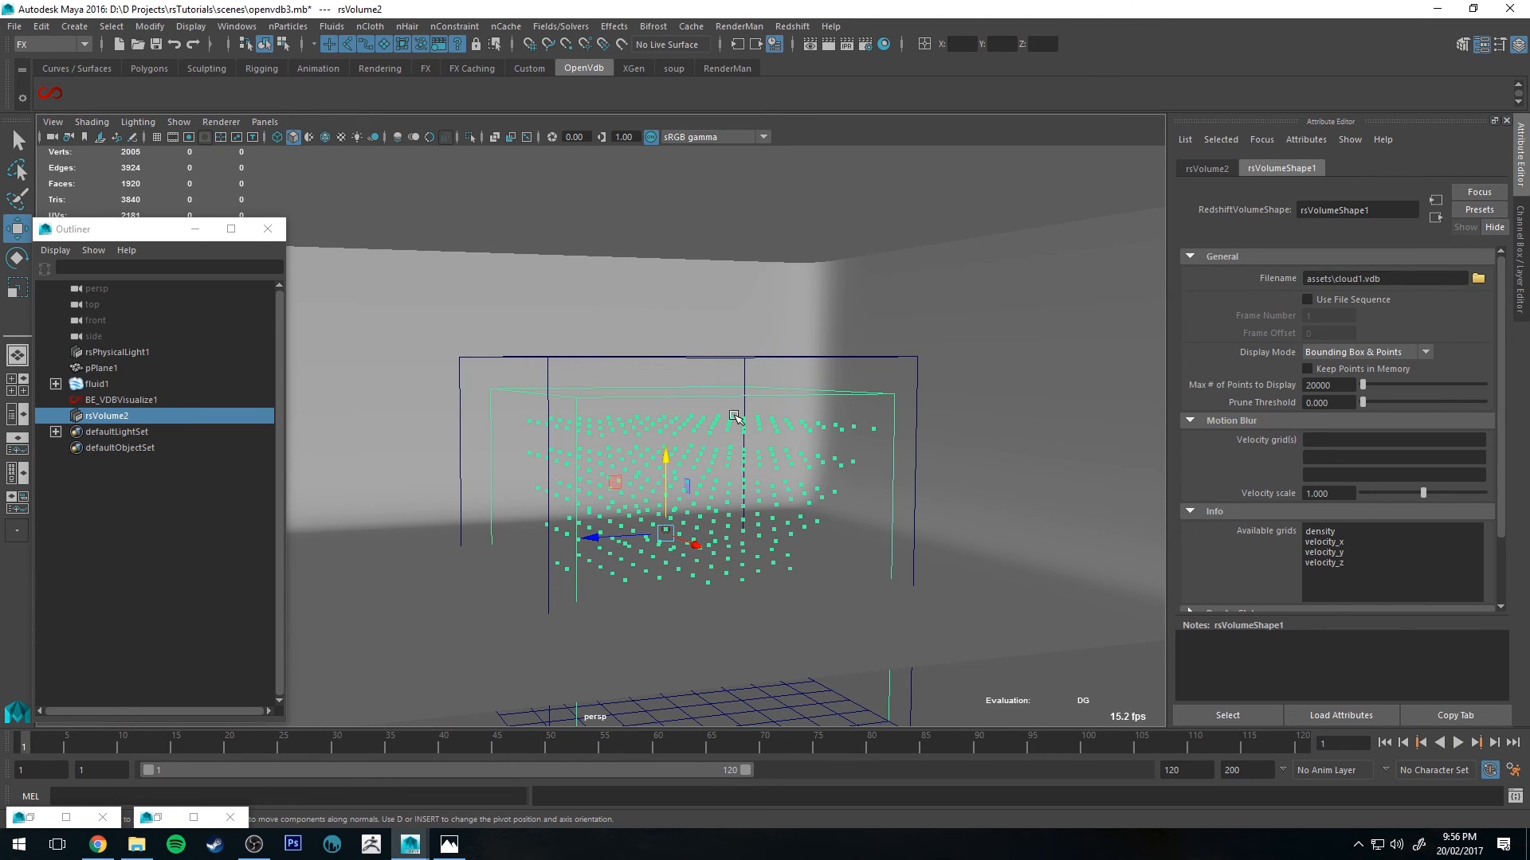
{"action": "left_click", "coordinate": [1299, 745]}
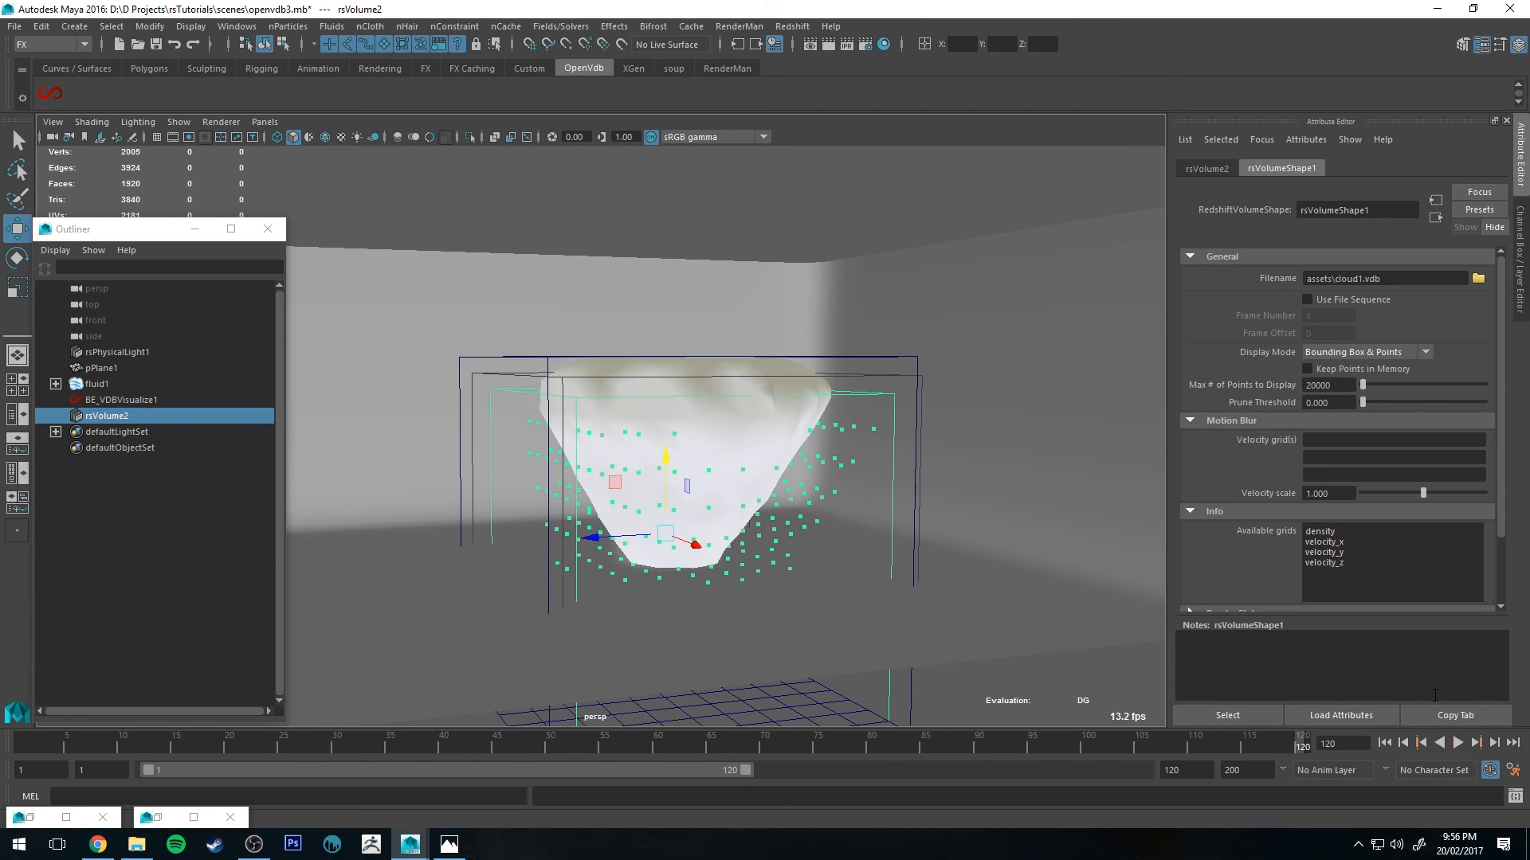
{"action": "left_click_drag", "start_coordinate": [875, 479], "coordinate": [765, 405], "text": "alt"}
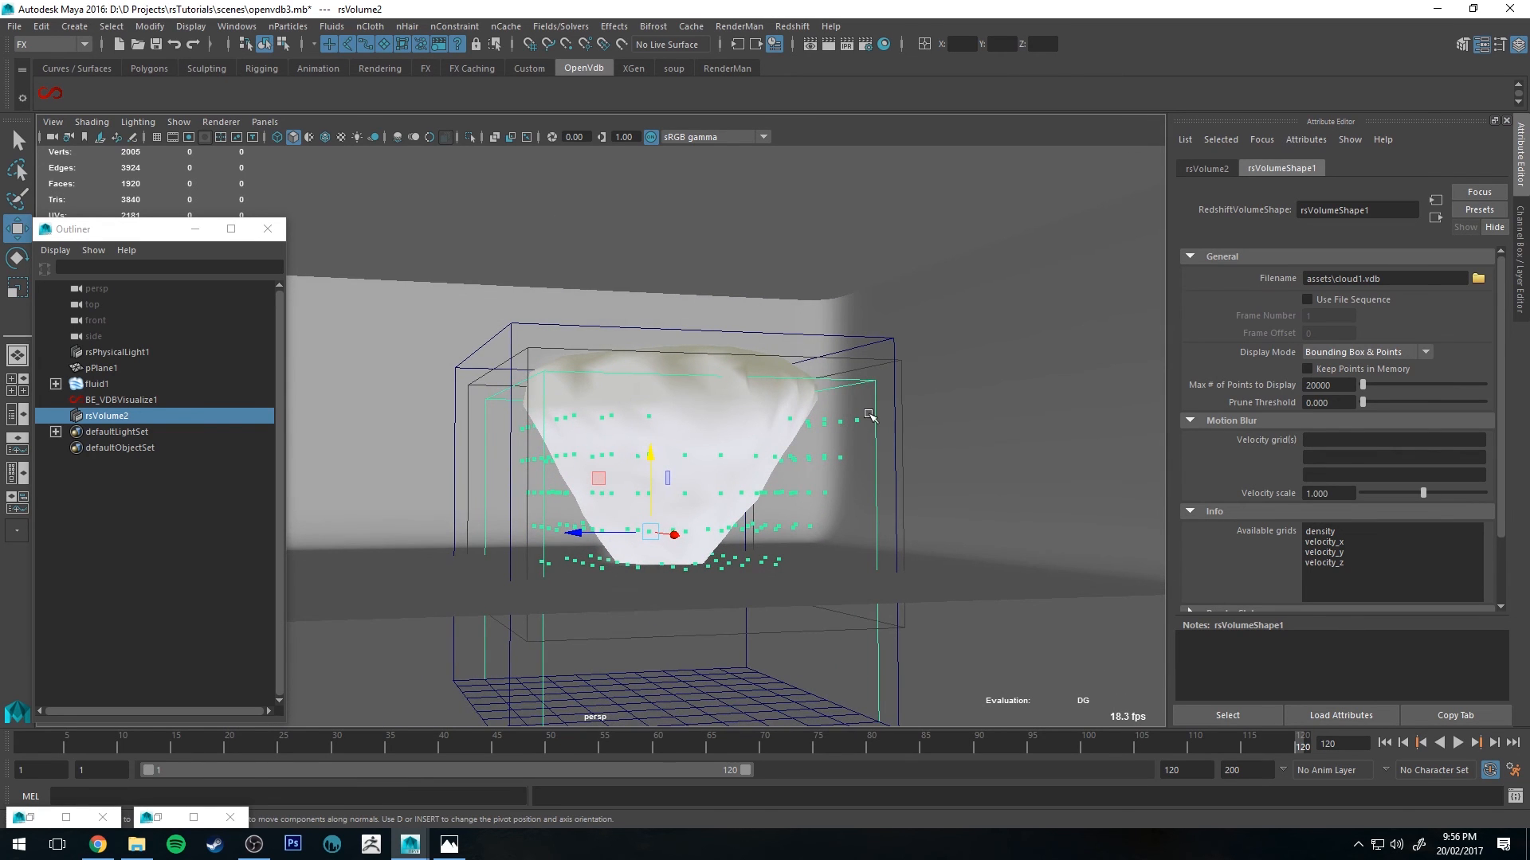
{"action": "left_click_drag", "start_coordinate": [721, 375], "coordinate": [762, 394], "text": "alt"}
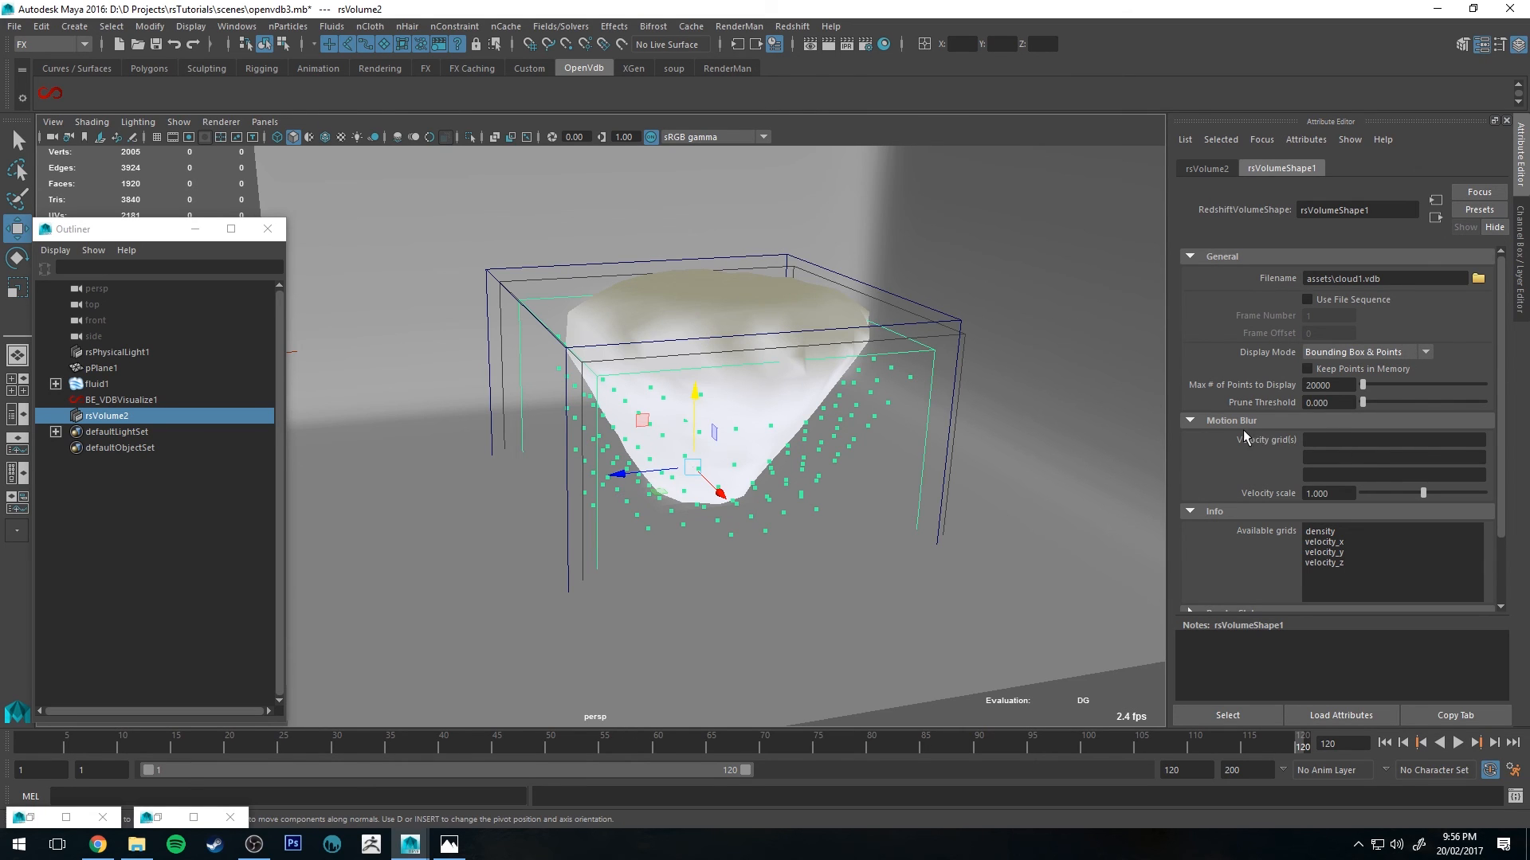
Step: Assign velocity_x, velocity_y and velocity_z to the volume shape's three Motion Blur velocity grid fields
{"action": "left_click", "coordinate": [1336, 440]}
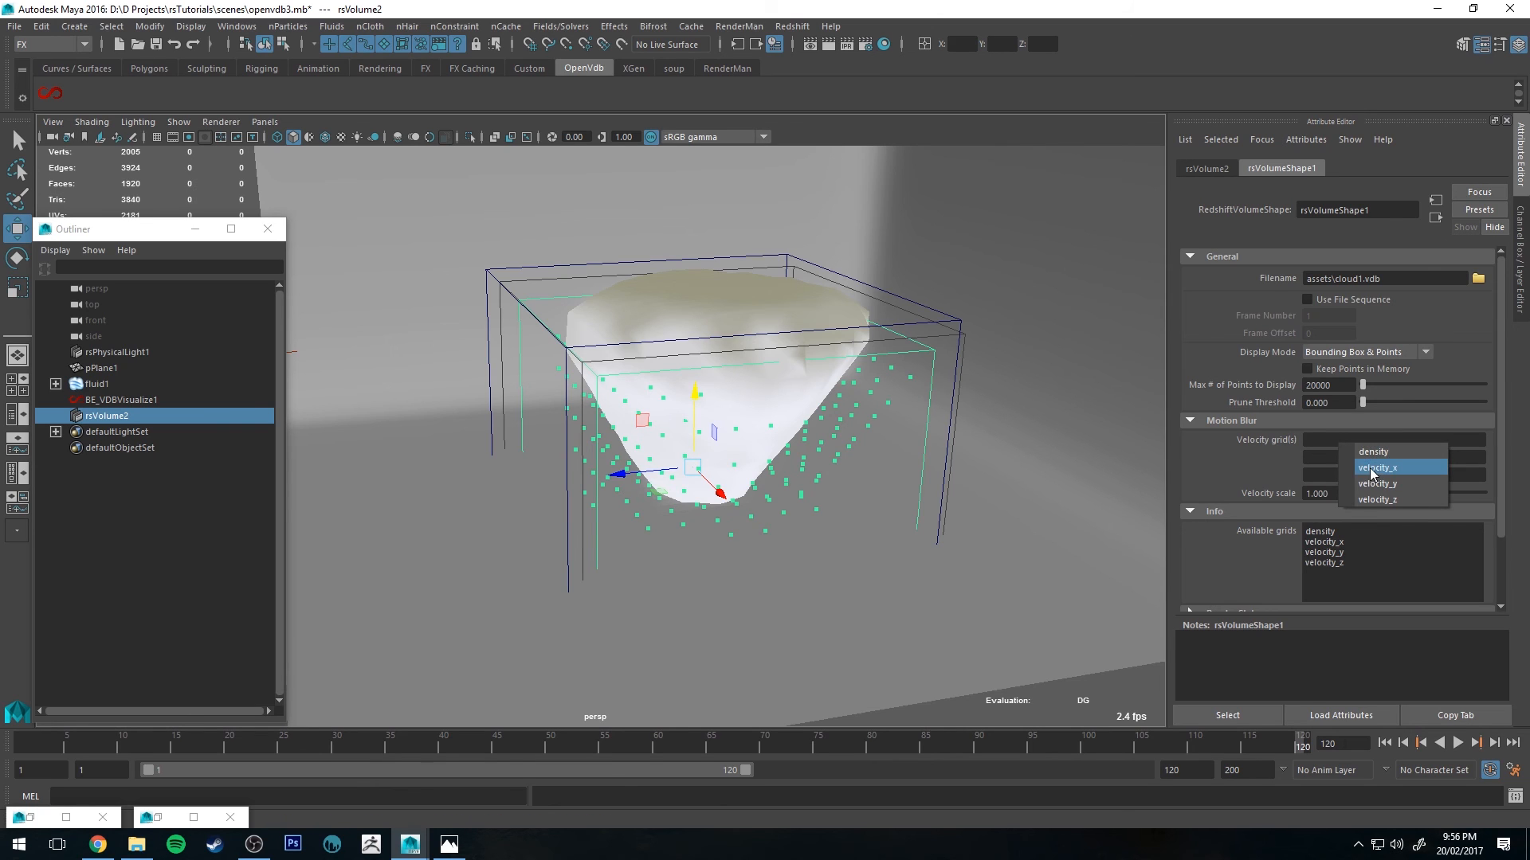
{"action": "left_click", "coordinate": [1370, 470]}
{"action": "left_click", "coordinate": [1341, 457]}
{"action": "left_click", "coordinate": [1366, 501]}
{"action": "left_click", "coordinate": [1348, 477]}
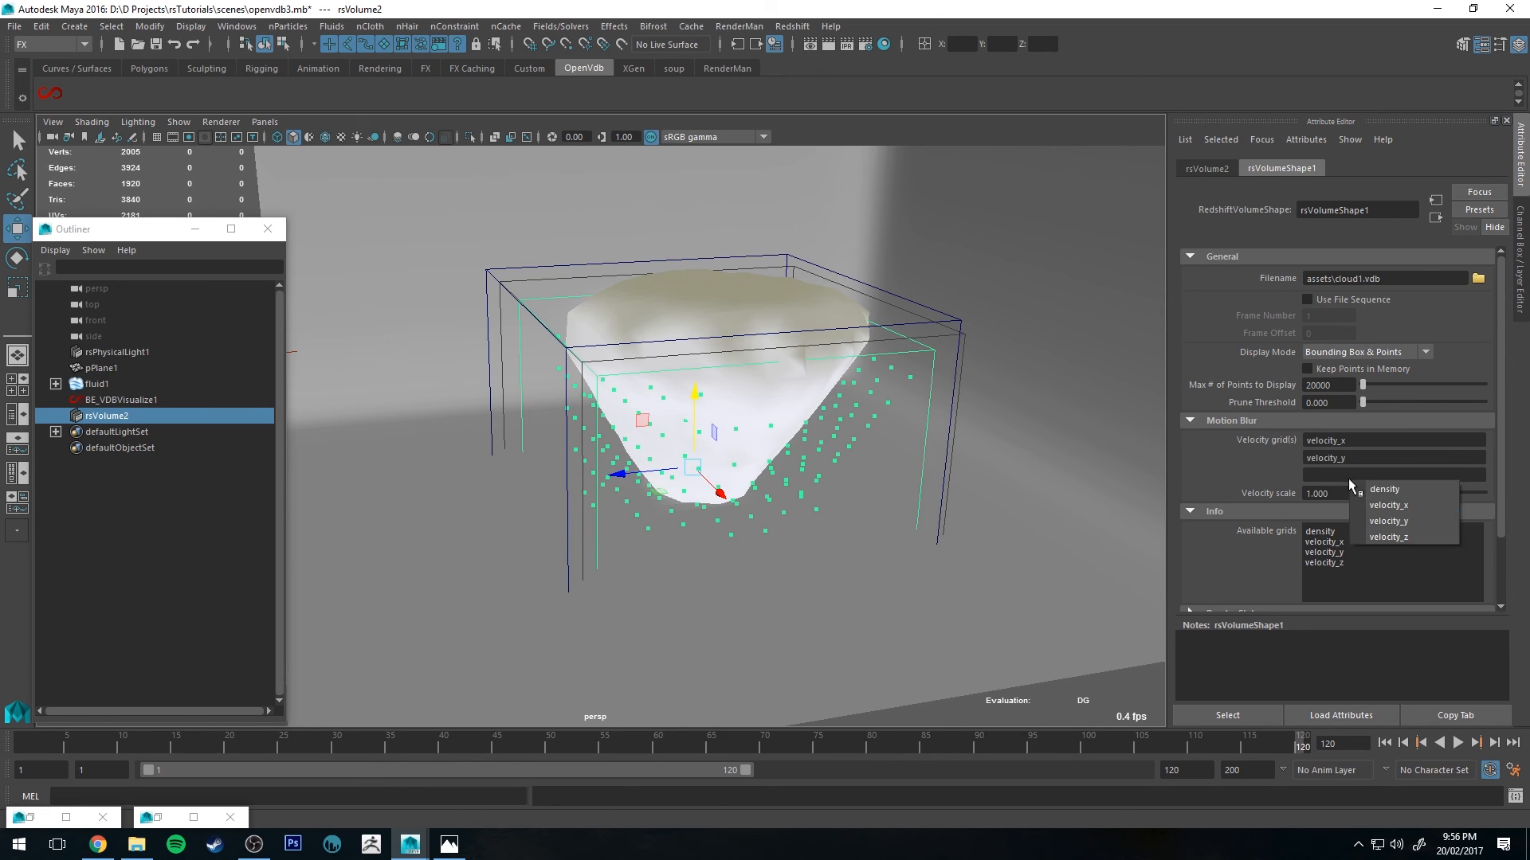
{"action": "left_click", "coordinate": [1365, 536]}
Step: Open Hypershade and set the rsVolume3 material's Scatter Channel to density and Scatter Coefficient to 5
{"action": "left_click_drag", "start_coordinate": [1147, 436], "coordinate": [985, 439], "text": "alt"}
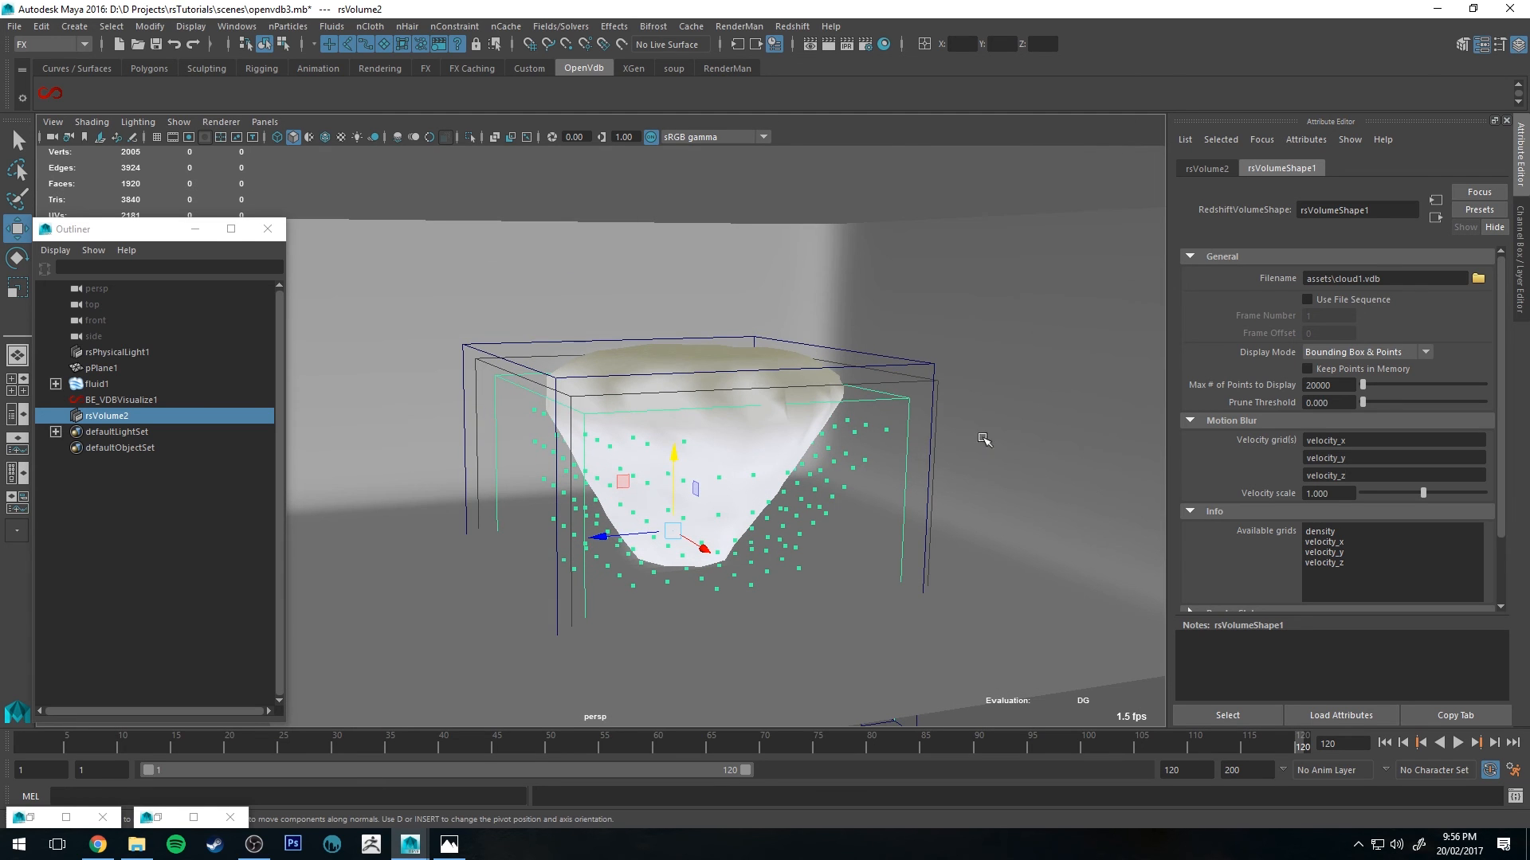
{"action": "left_click", "coordinate": [884, 44]}
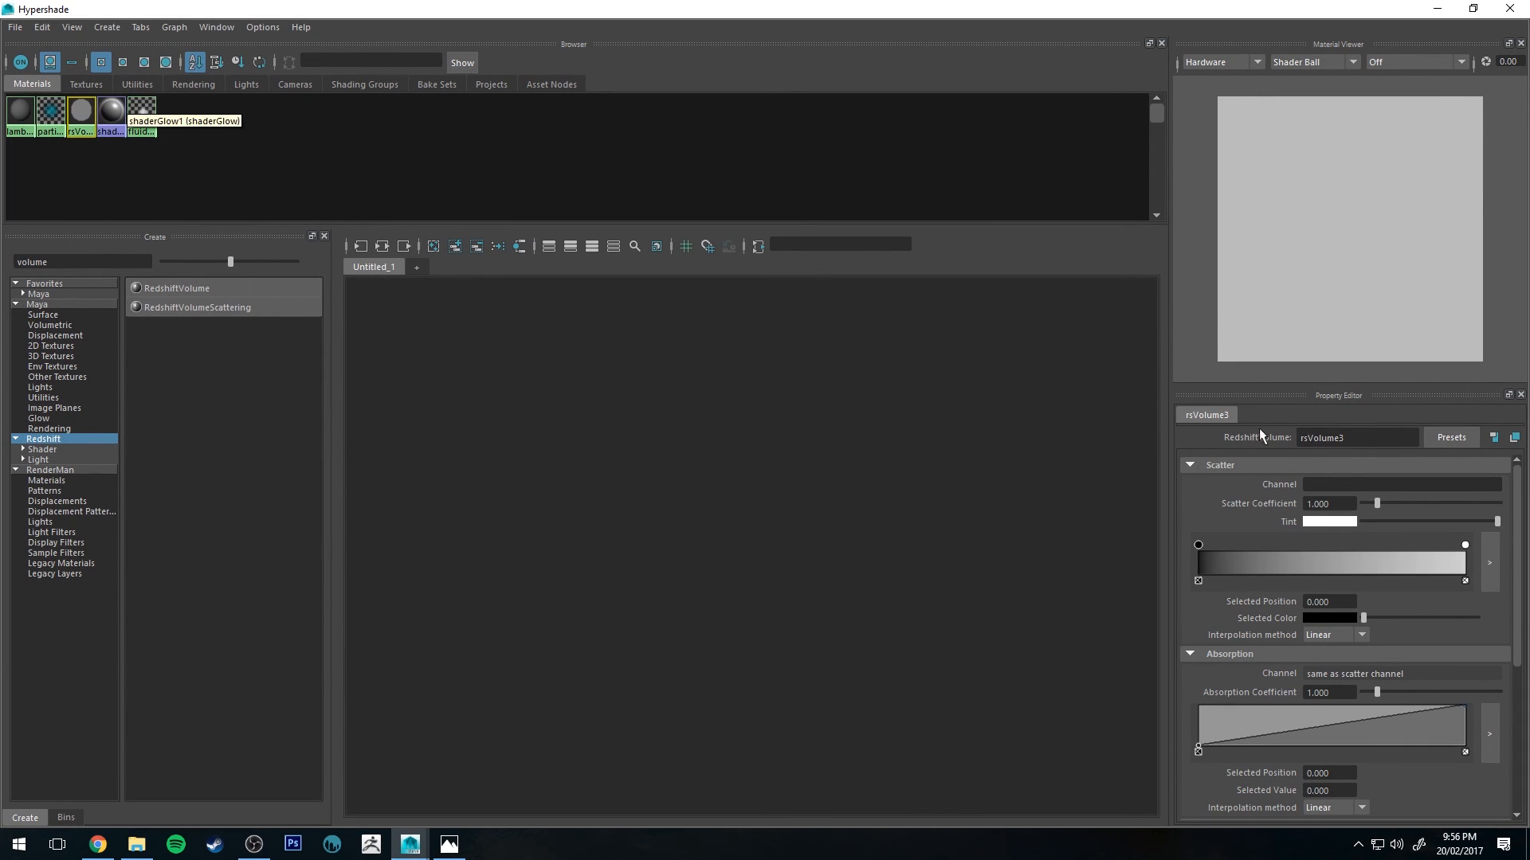
{"action": "left_click", "coordinate": [1323, 492]}
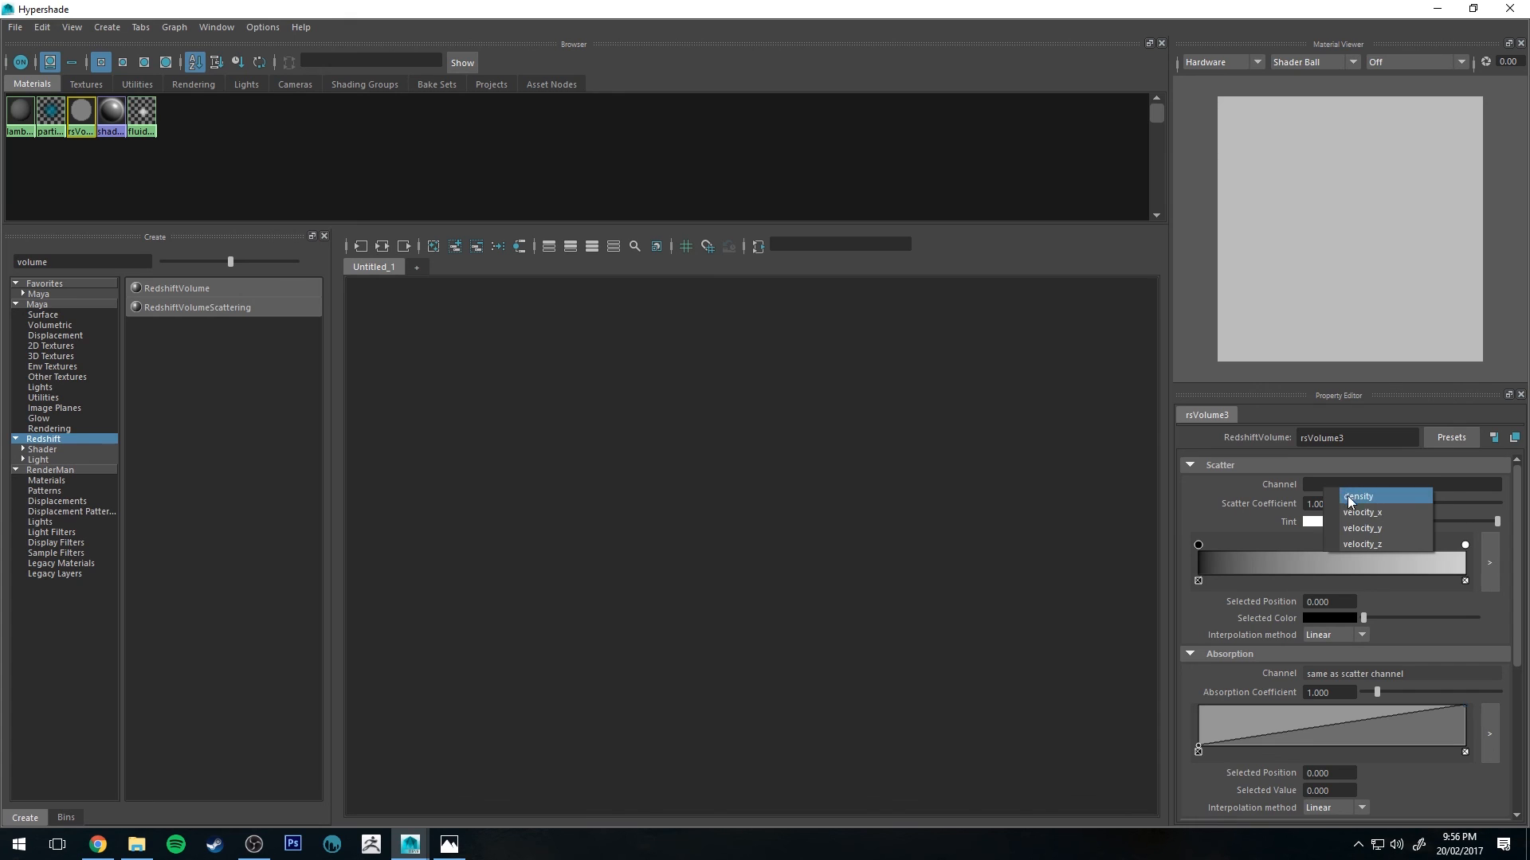
{"action": "left_click", "coordinate": [1346, 493]}
{"action": "left_click", "coordinate": [1347, 503]}
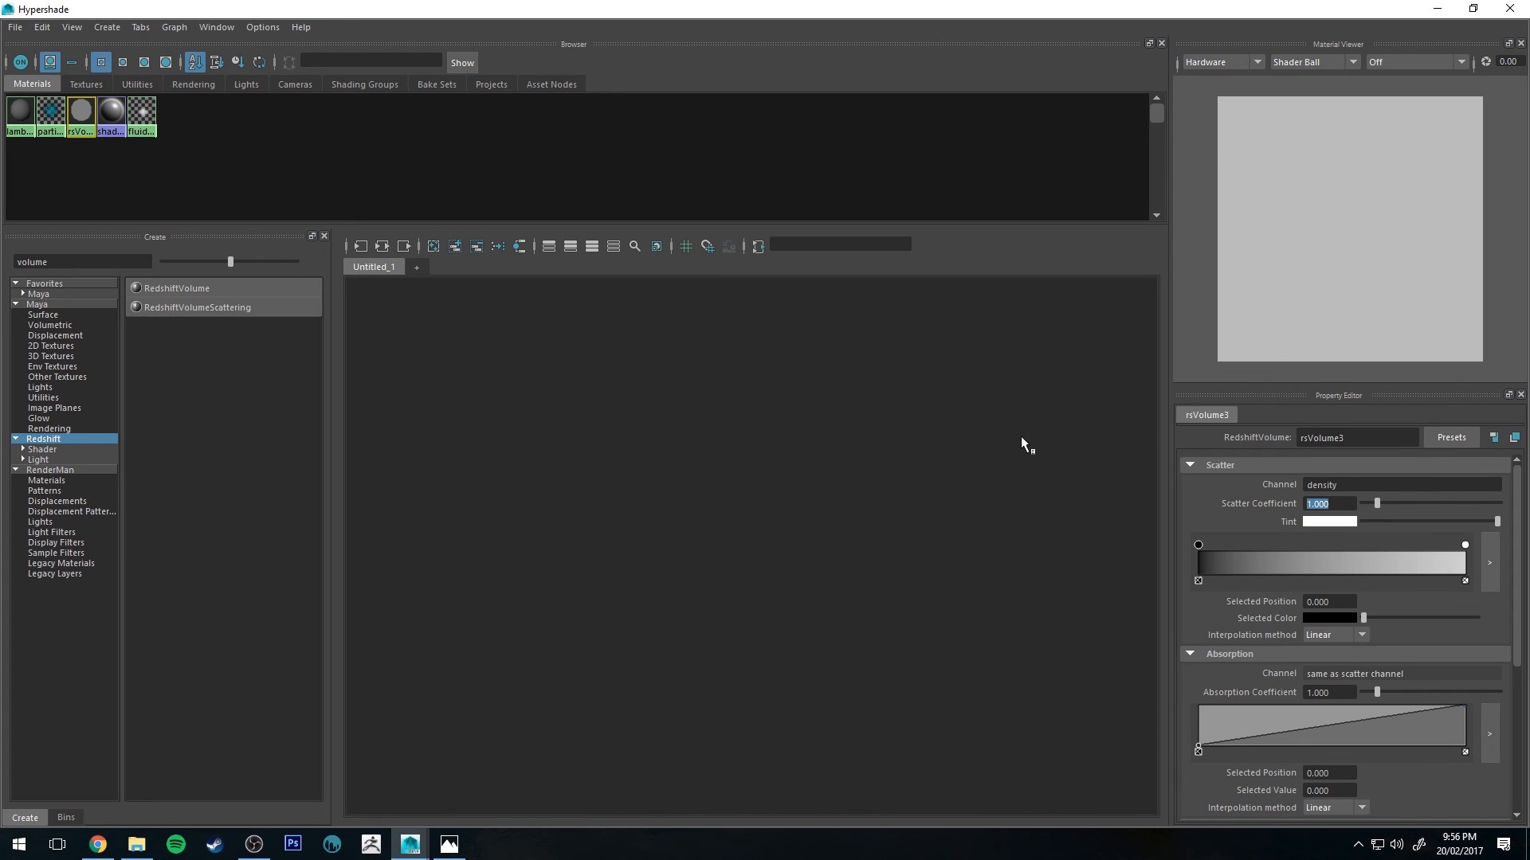
{"action": "type", "text": "5"}
{"action": "key", "text": "Return"}
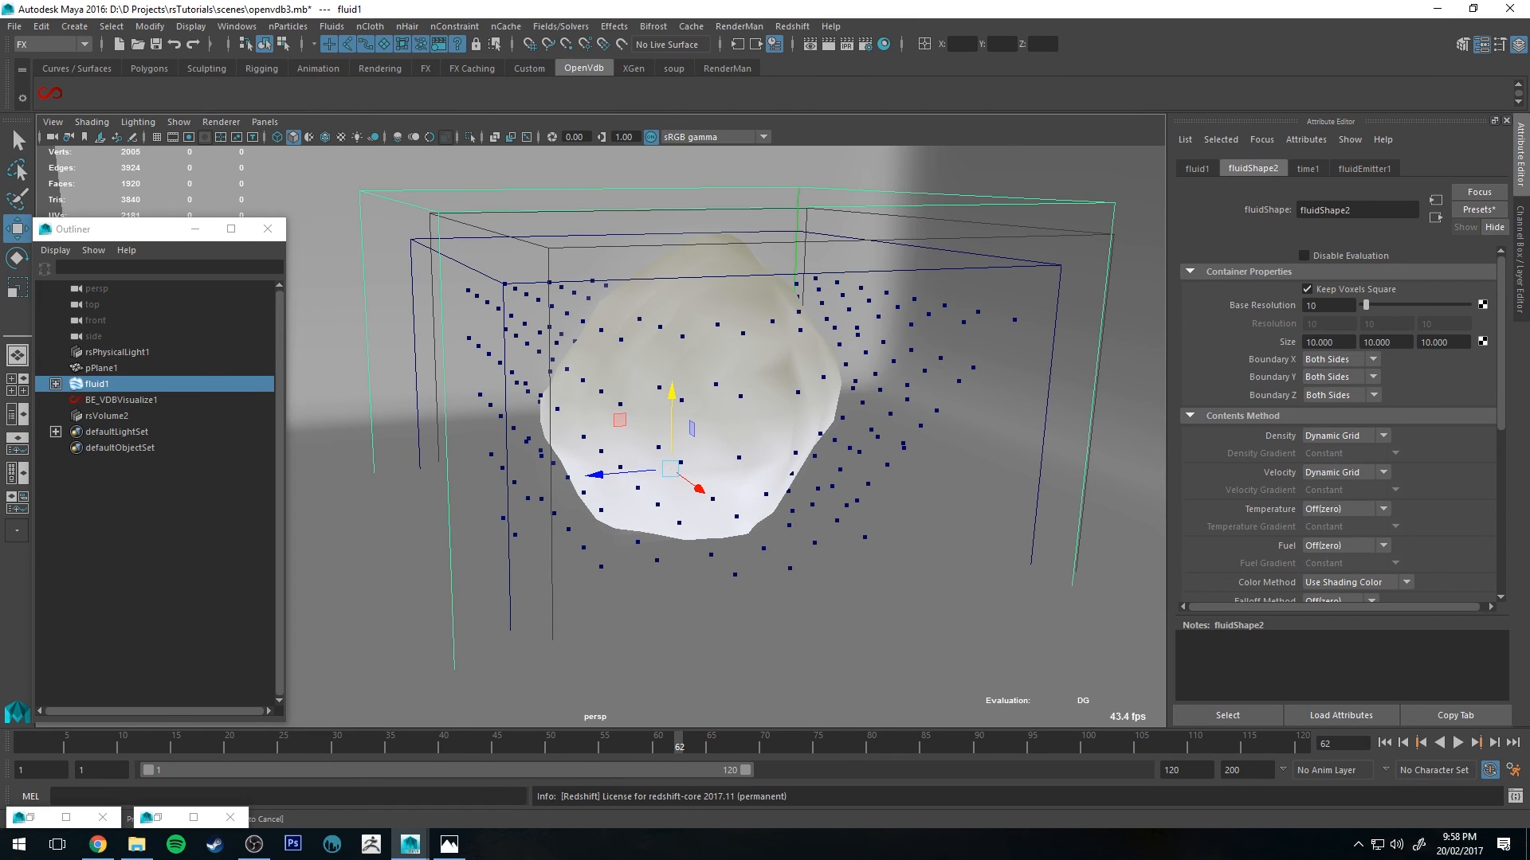
Step: Start a Redshift IPR render of the perspective view and move the Render View window aside
{"action": "left_click", "coordinate": [810, 45]}
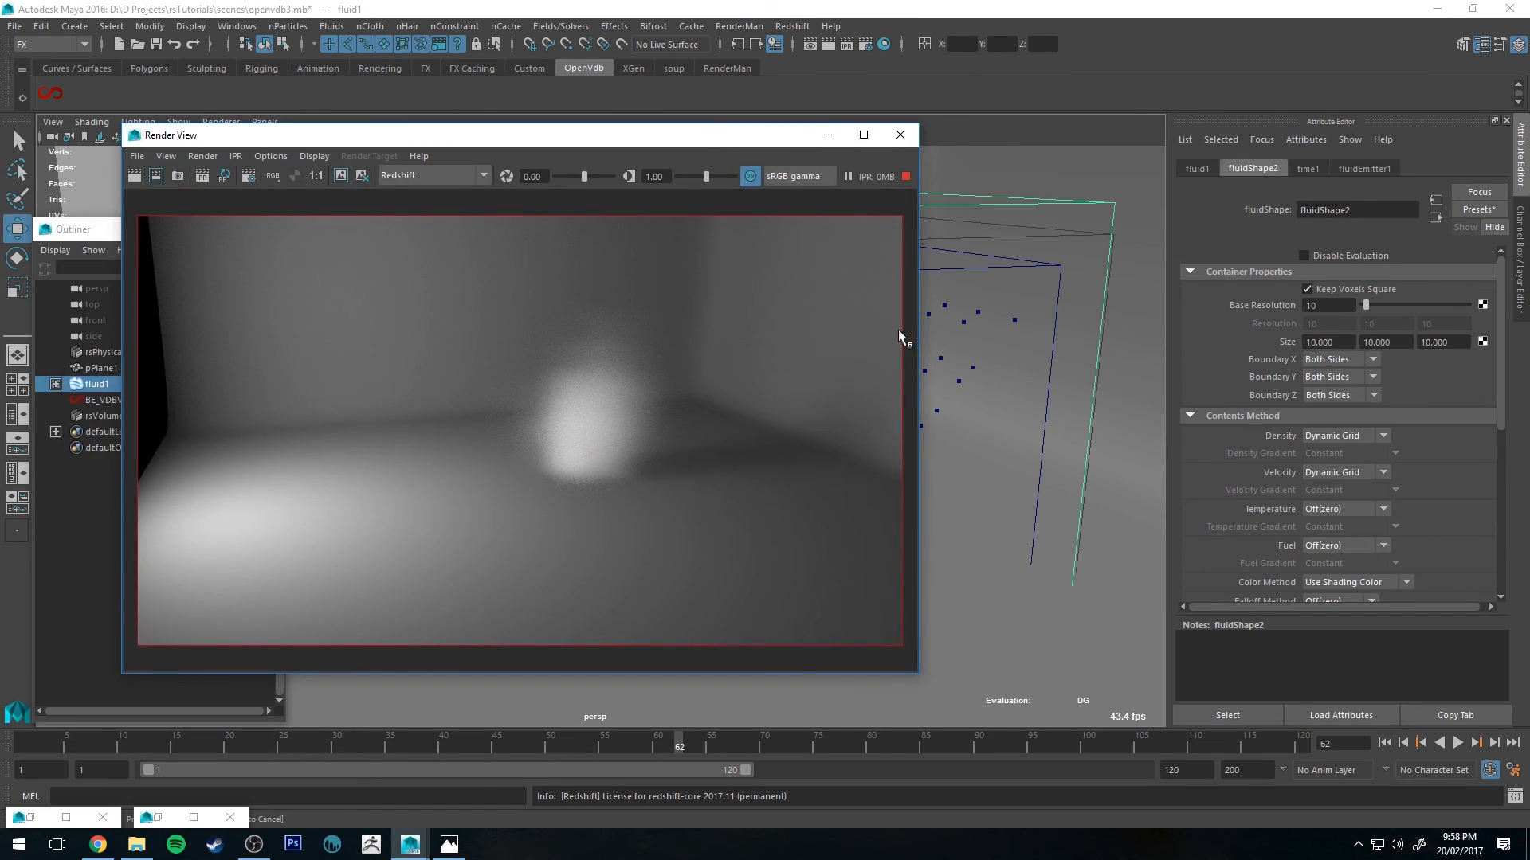
{"action": "left_click_drag", "start_coordinate": [702, 143], "coordinate": [1402, 127]}
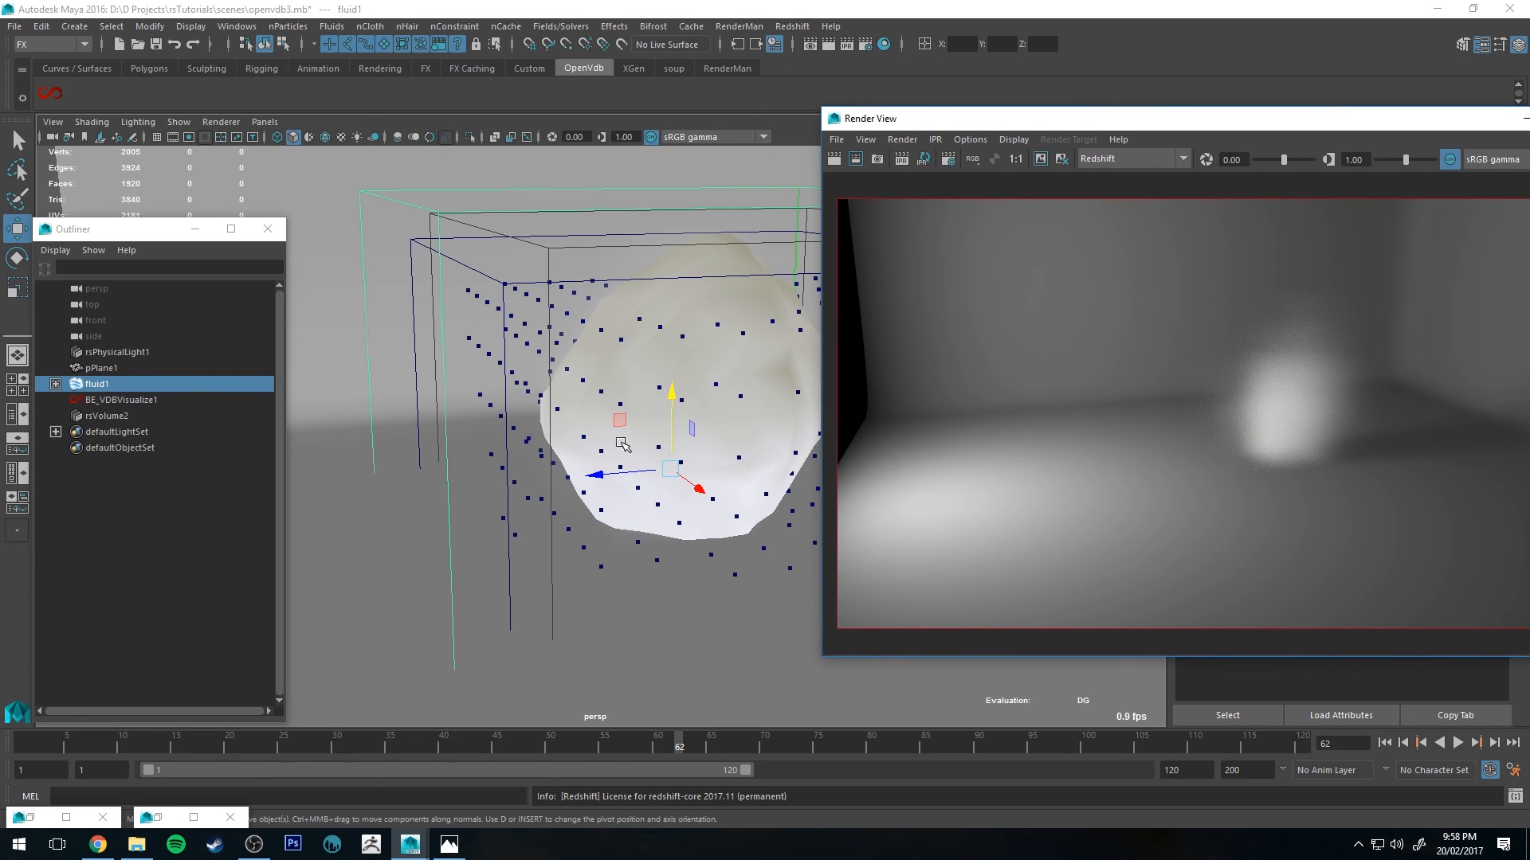
{"action": "left_click_drag", "start_coordinate": [637, 433], "coordinate": [402, 357], "text": "alt"}
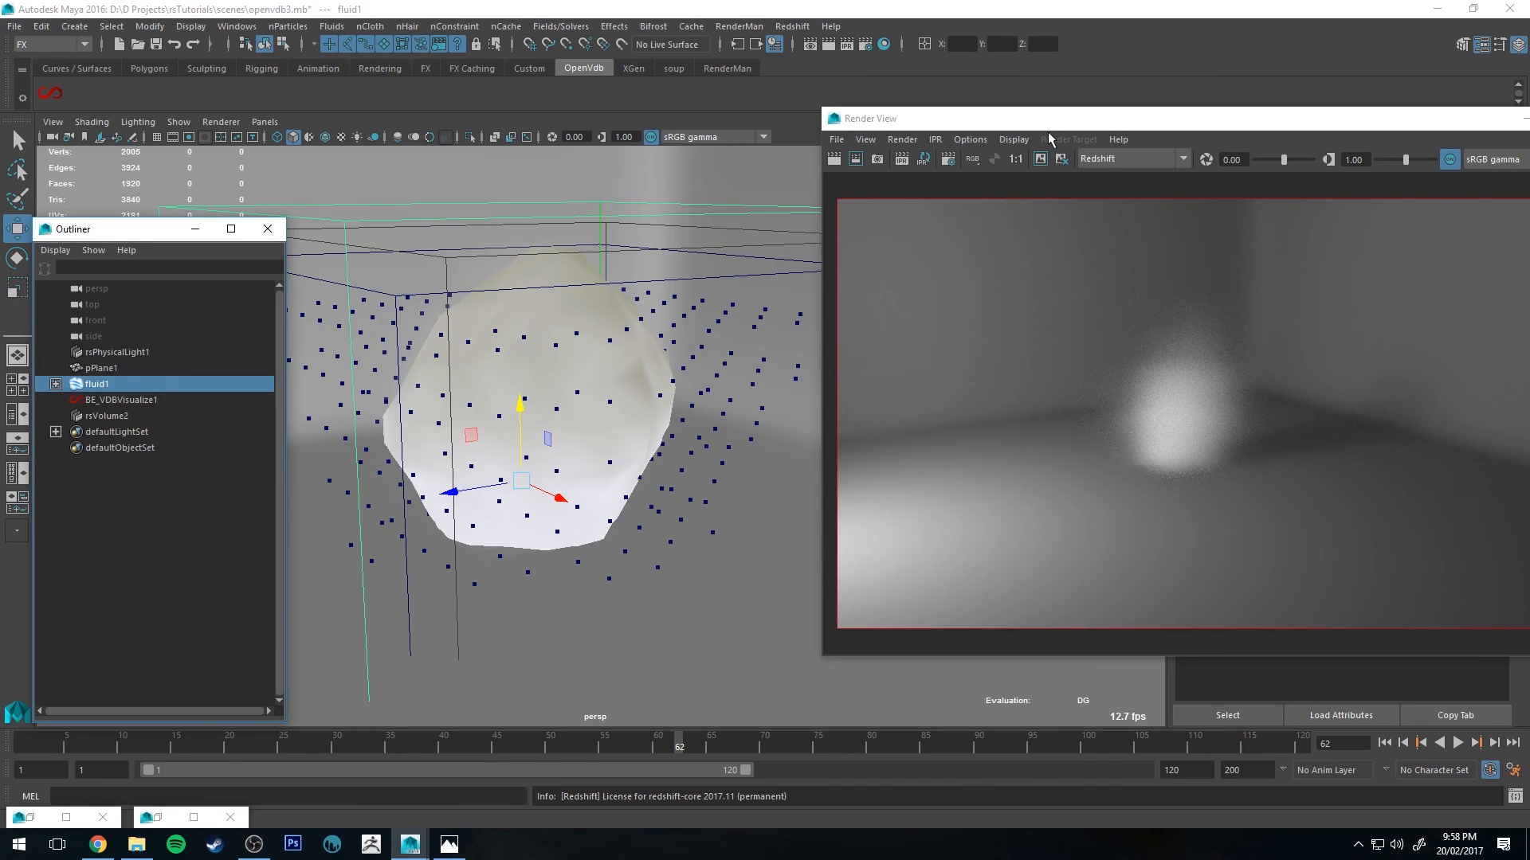
{"action": "left_click_drag", "start_coordinate": [1052, 124], "coordinate": [0, 223]}
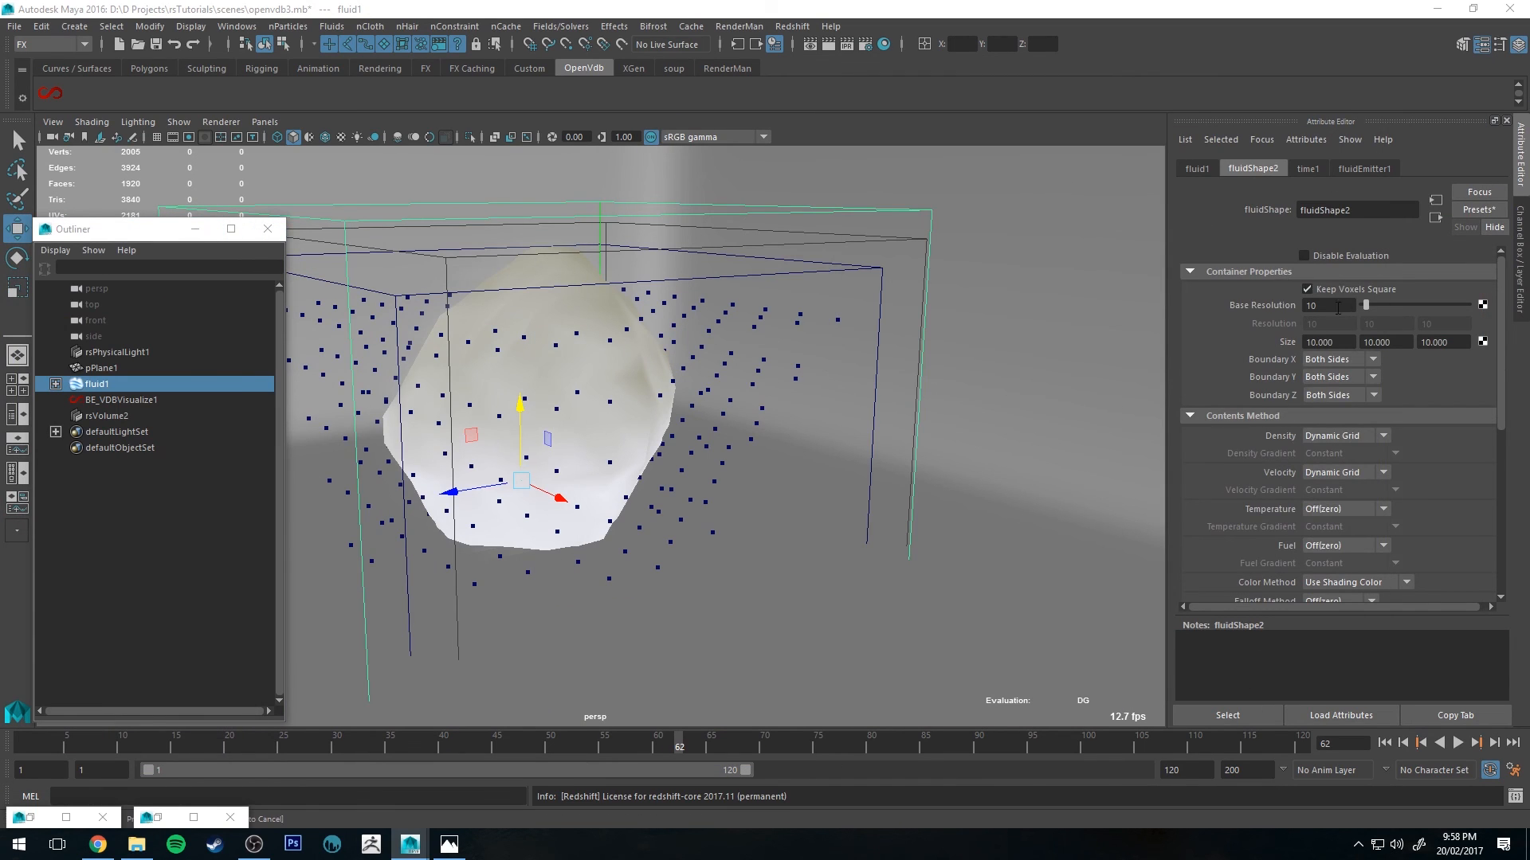
Step: Scrub the timeline to frame 117 and orbit around the fluid container to frame the flame
{"action": "scroll", "coordinate": [1342, 326], "scroll_direction": "down", "scroll_amount": 5}
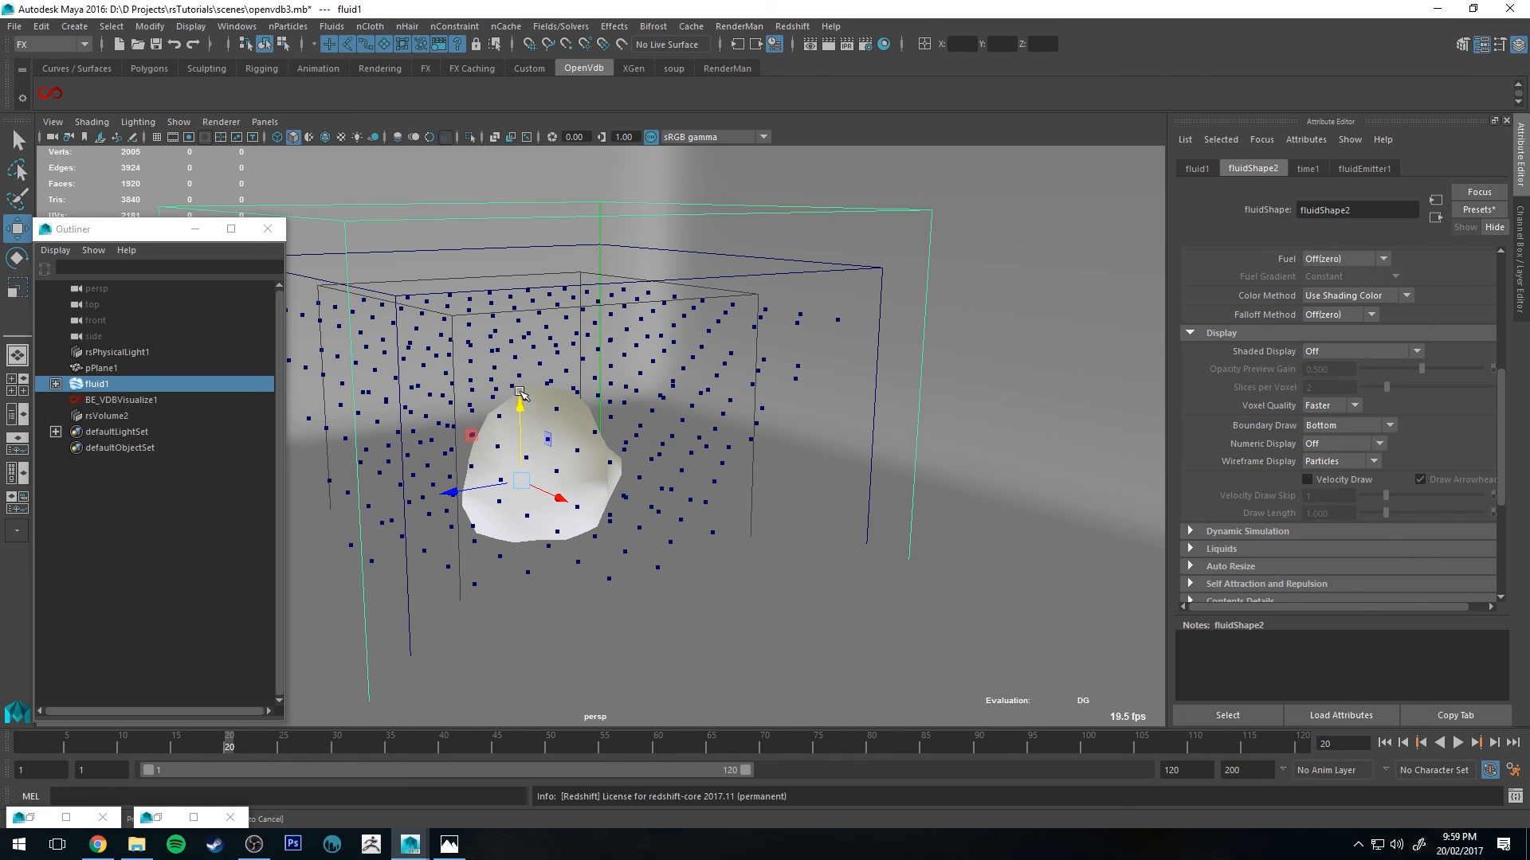
{"action": "left_click_drag", "start_coordinate": [33, 737], "coordinate": [1270, 744]}
{"action": "left_click_drag", "start_coordinate": [906, 408], "coordinate": [818, 390], "text": "alt"}
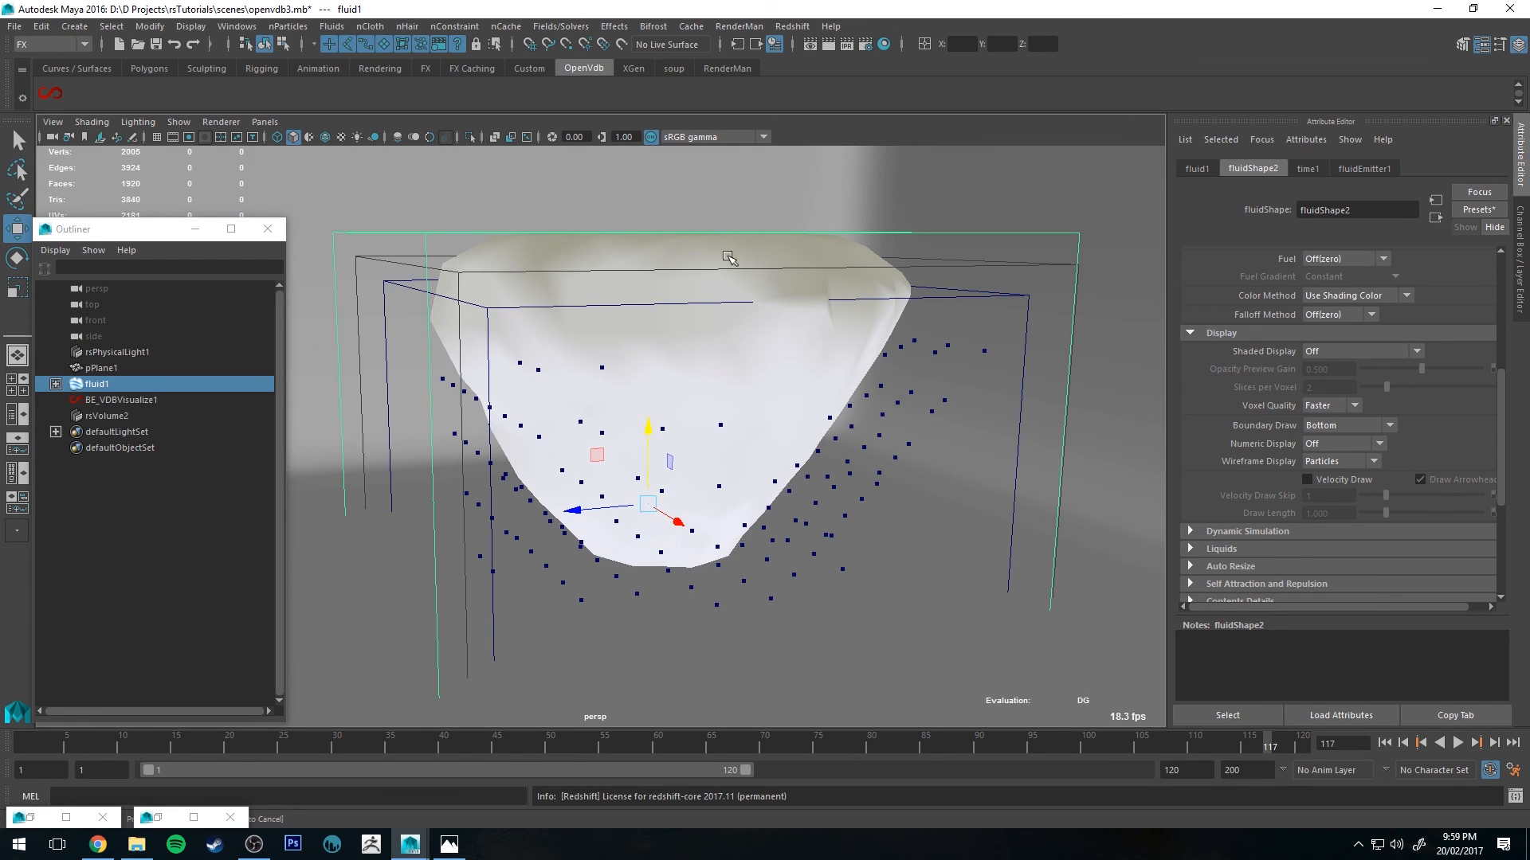
{"action": "right_click_drag", "start_coordinate": [814, 453], "coordinate": [732, 295], "text": "alt"}
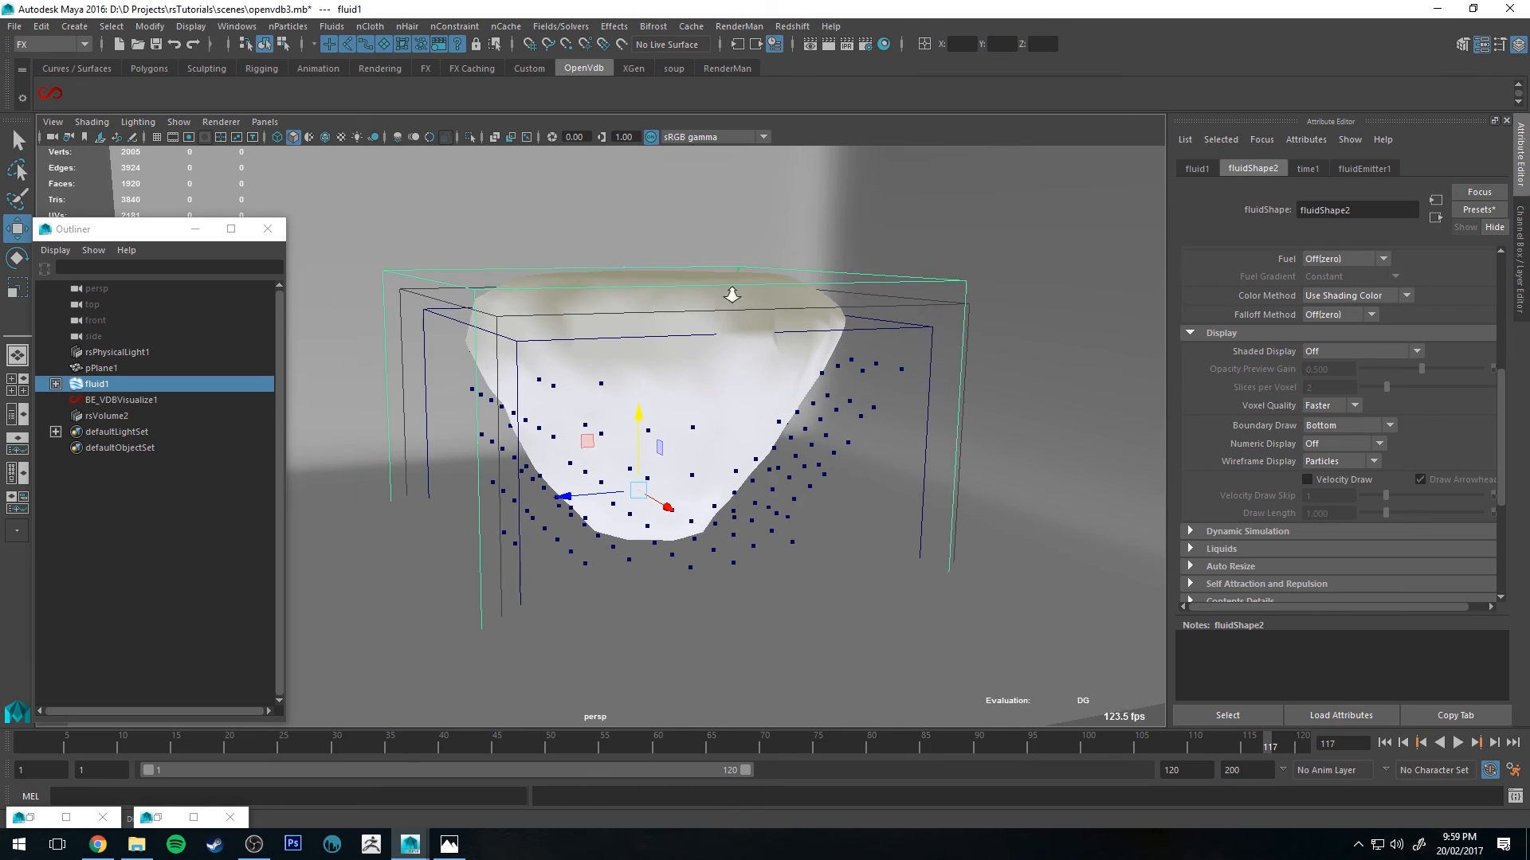
{"action": "left_click_drag", "start_coordinate": [502, 446], "coordinate": [517, 434], "text": "alt"}
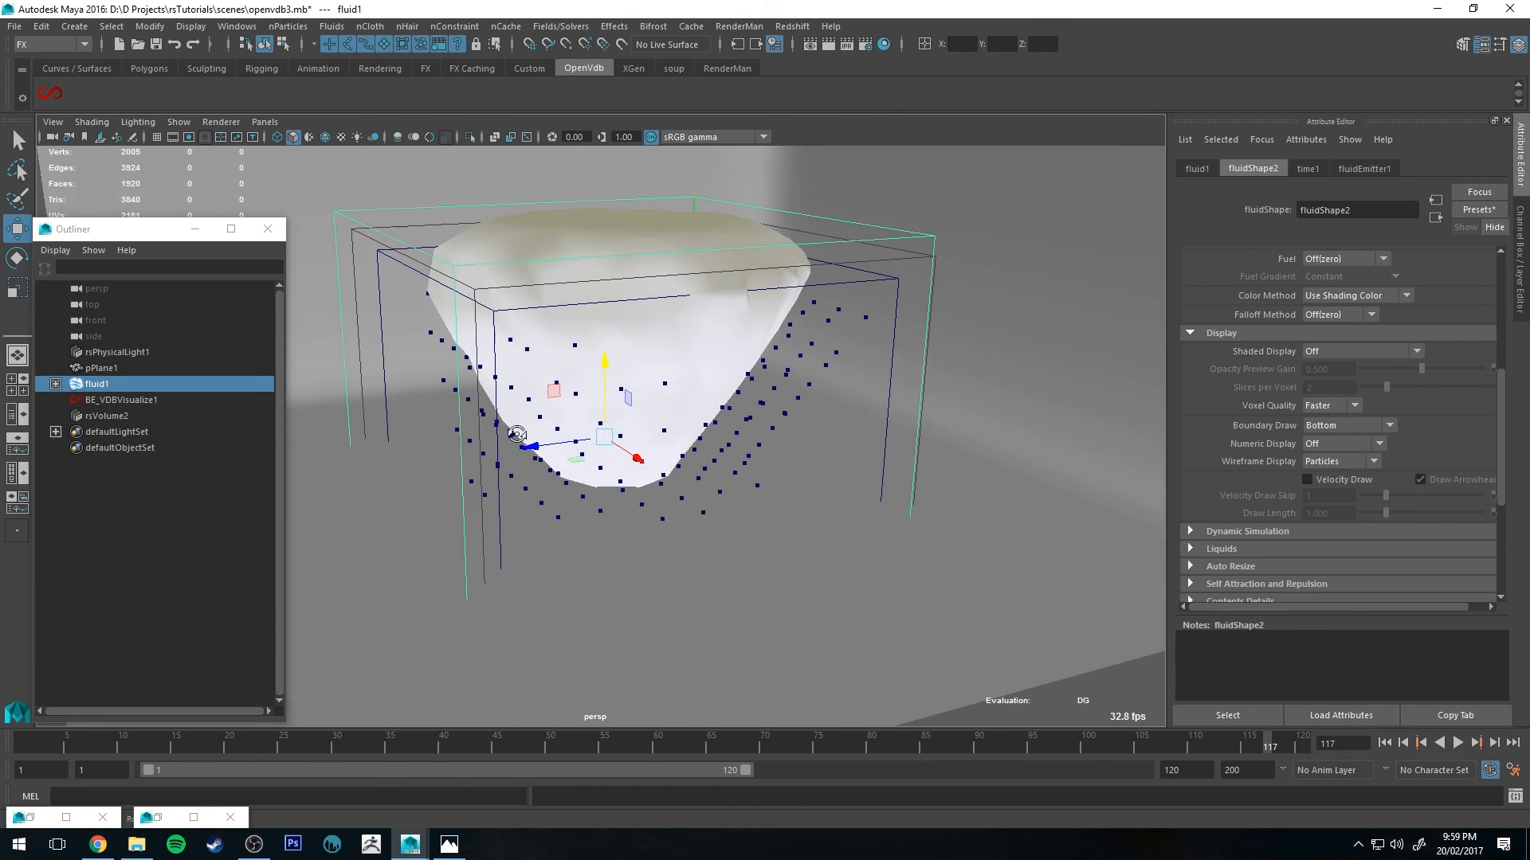
{"action": "left_click_drag", "start_coordinate": [501, 363], "coordinate": [493, 394], "text": "alt"}
Step: Restart the IPR render and reposition the Render View window over the viewport
{"action": "left_click", "coordinate": [847, 44]}
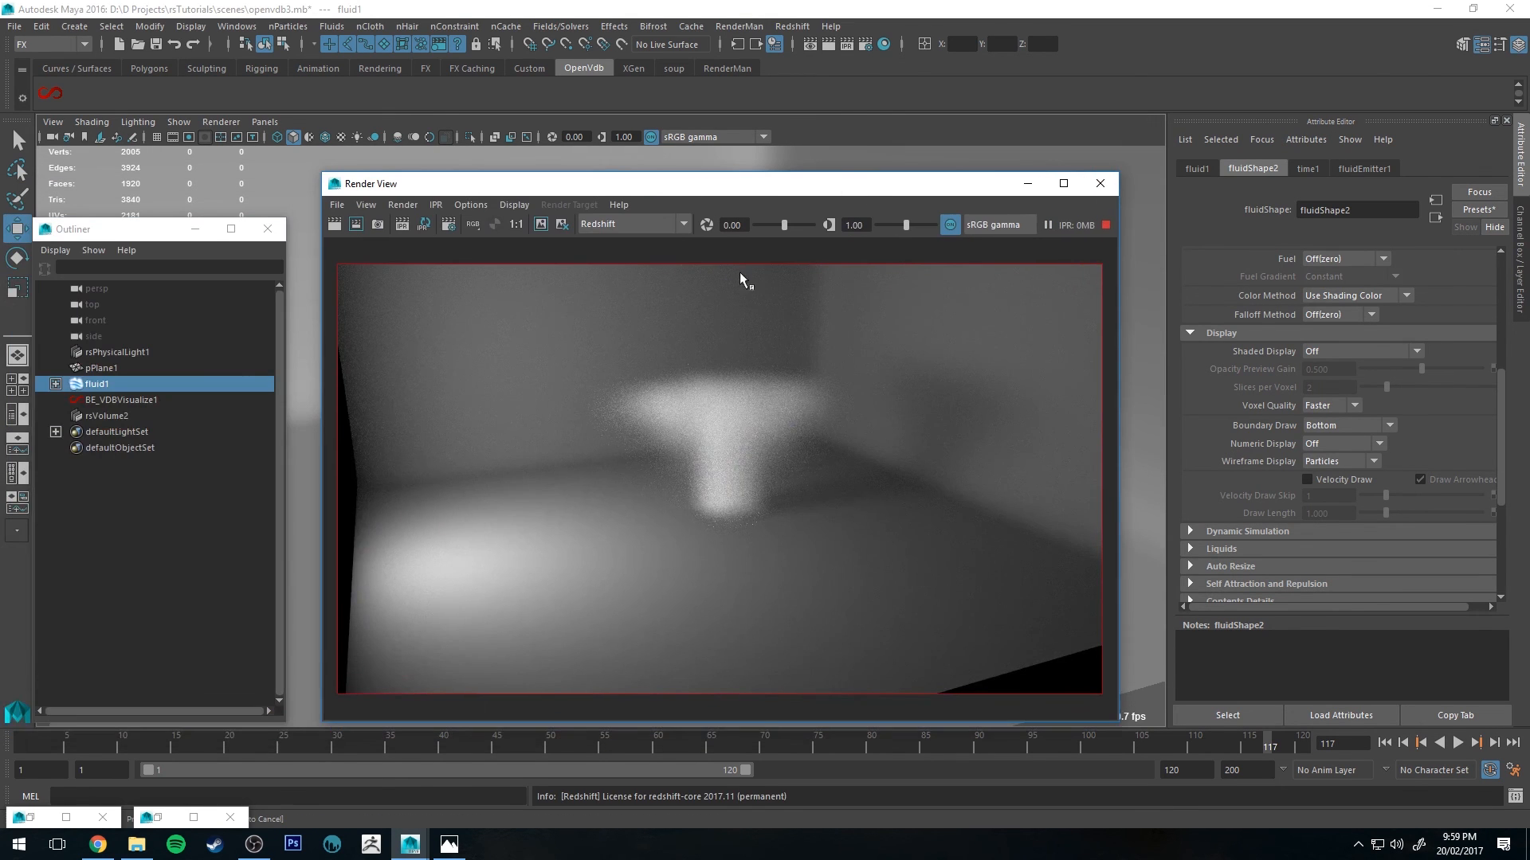
{"action": "left_click_drag", "start_coordinate": [799, 184], "coordinate": [1105, 111]}
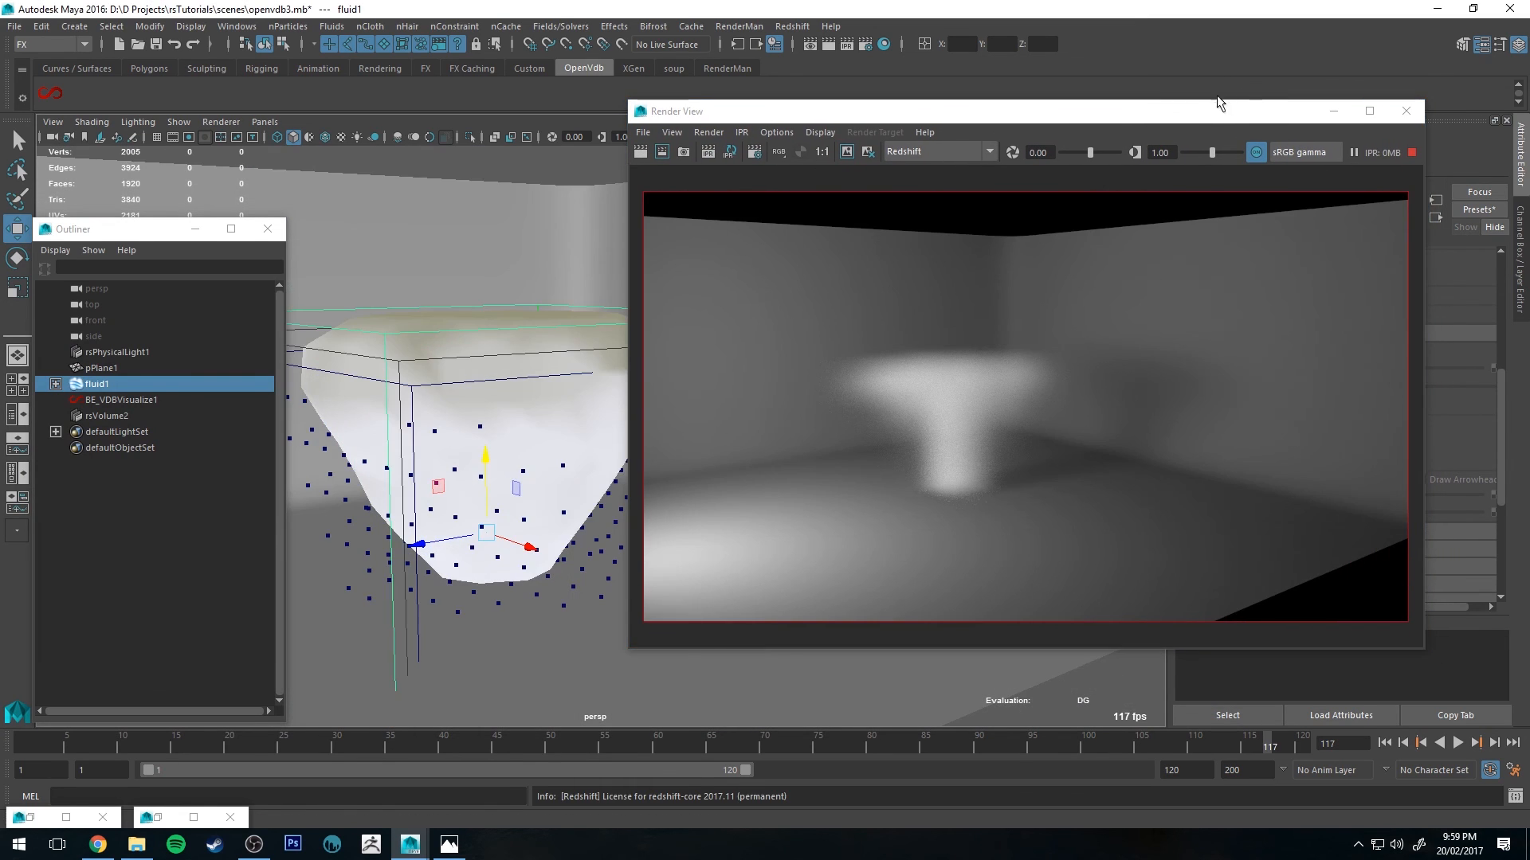
{"action": "left_click_drag", "start_coordinate": [1208, 115], "coordinate": [1058, 136]}
Step: Select rsVolume2 and try motion blur Velocity scale values of 2 and then 20 in the IPR render
{"action": "left_click", "coordinate": [163, 415]}
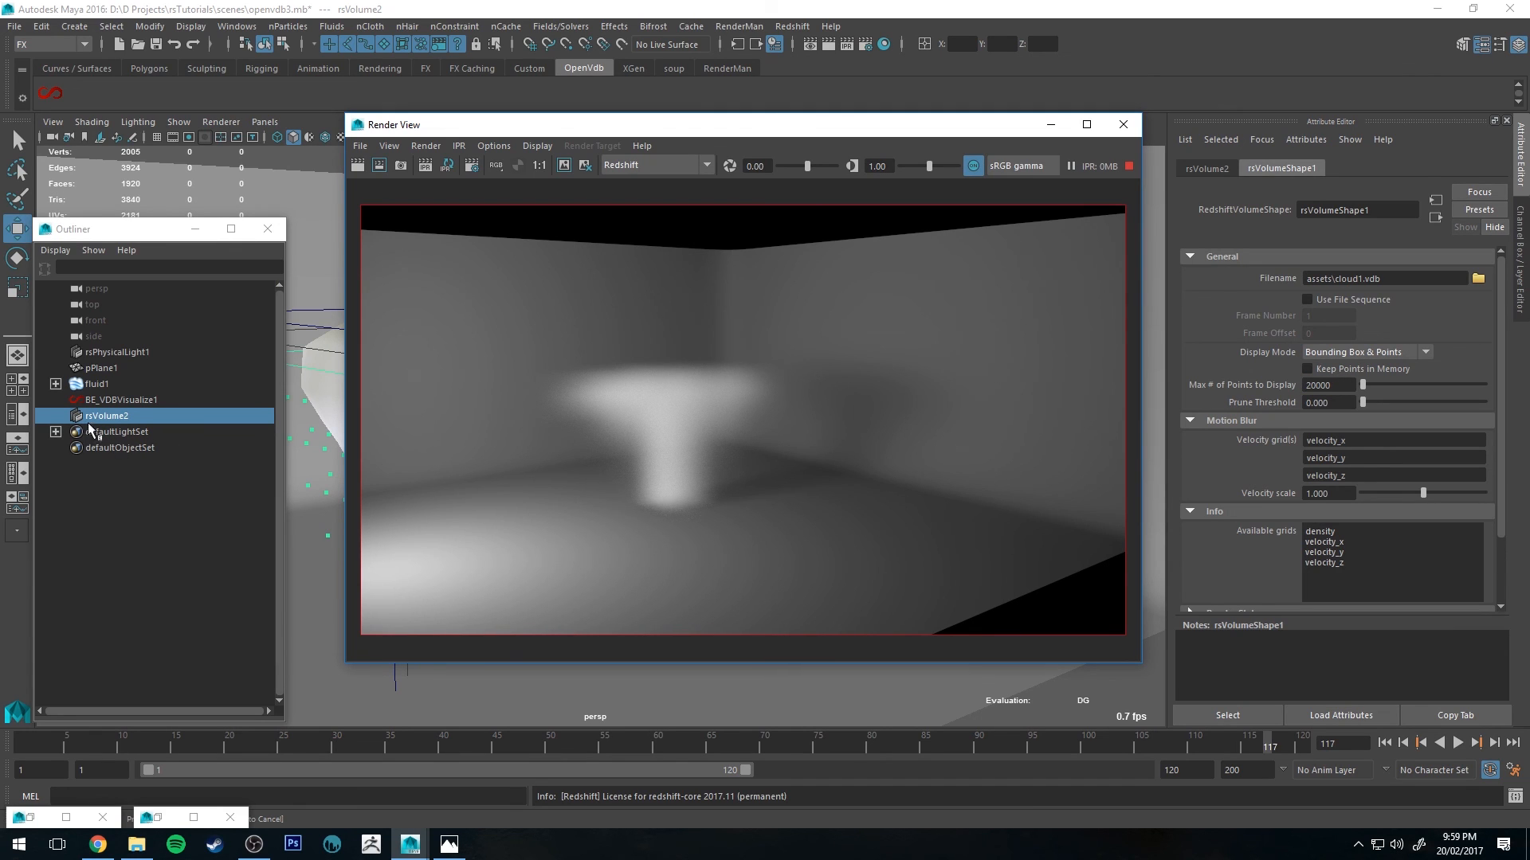
{"action": "scroll", "coordinate": [1262, 343], "scroll_direction": "down", "scroll_amount": 2}
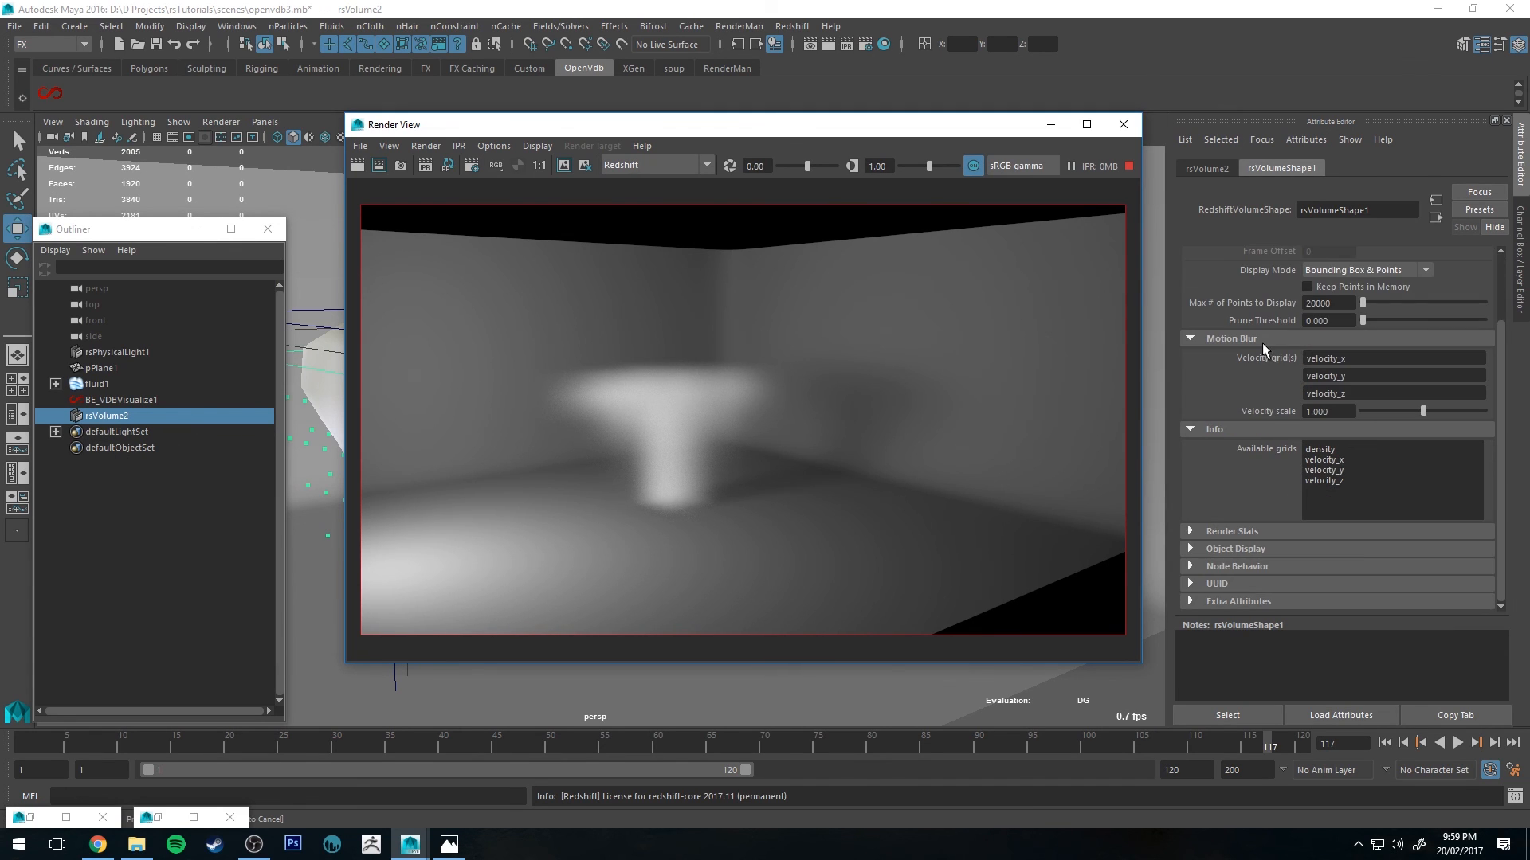
{"action": "double_click", "coordinate": [1333, 411]}
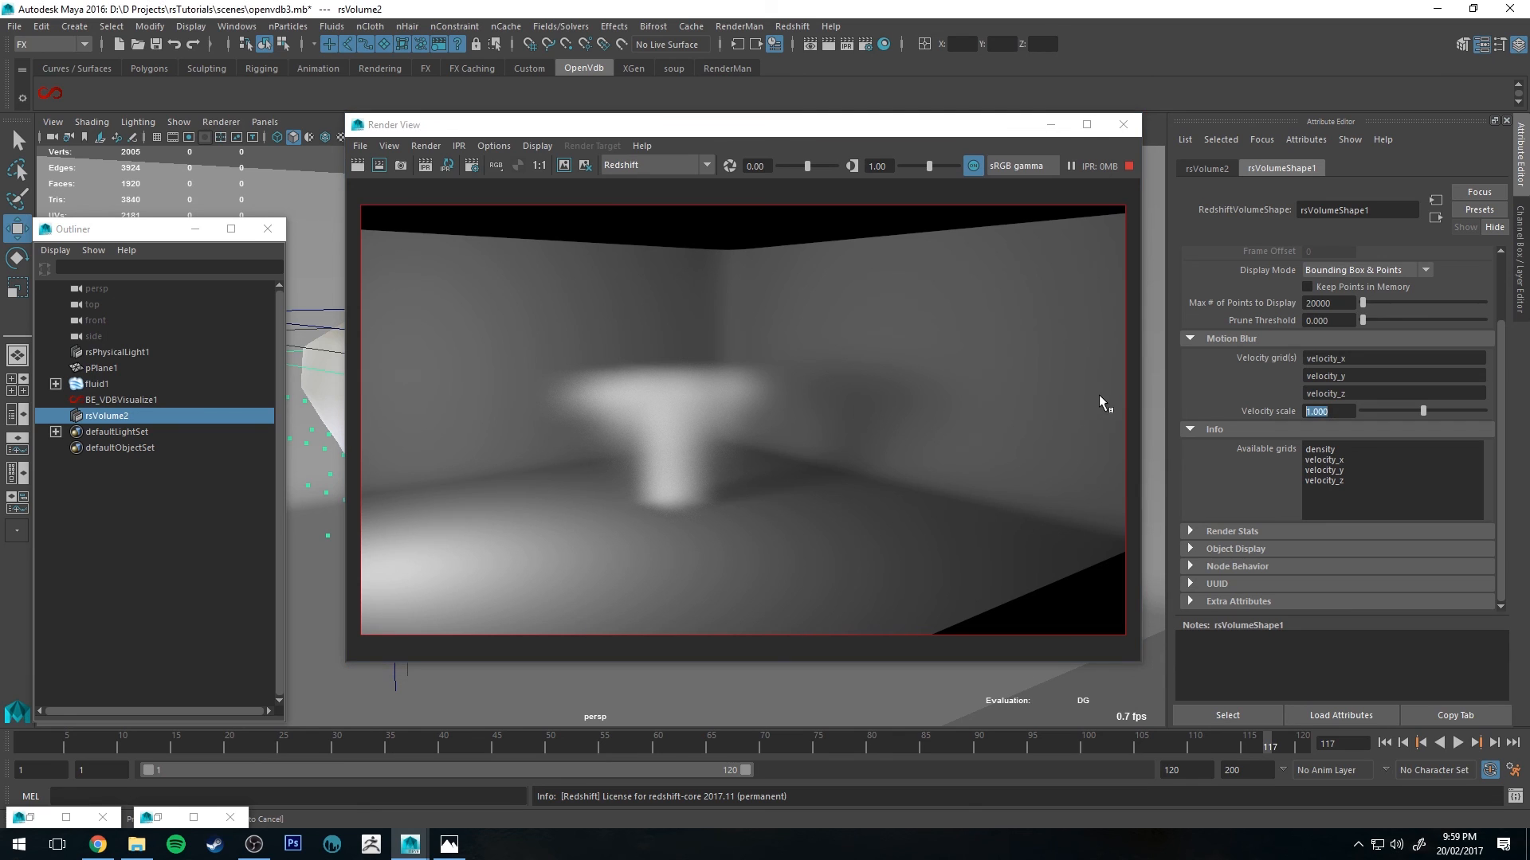
{"action": "type", "text": "2"}
{"action": "key", "text": "Return"}
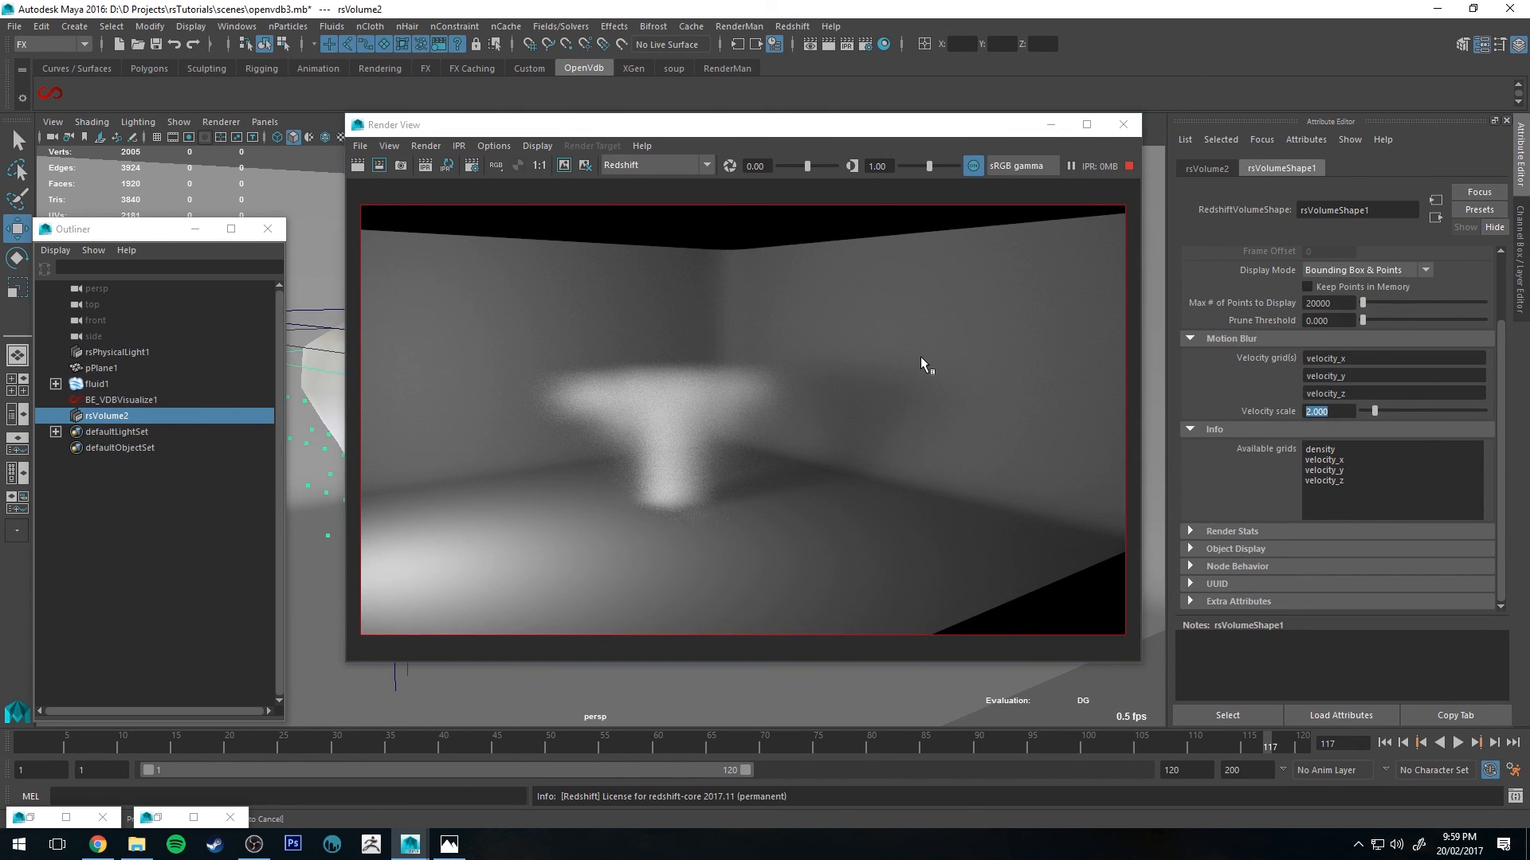
{"action": "type", "text": "20"}
{"action": "key", "text": "Return"}
Step: Set the volume shape's Velocity scale to 1.2 and refresh the IPR render
{"action": "left_click", "coordinate": [850, 44]}
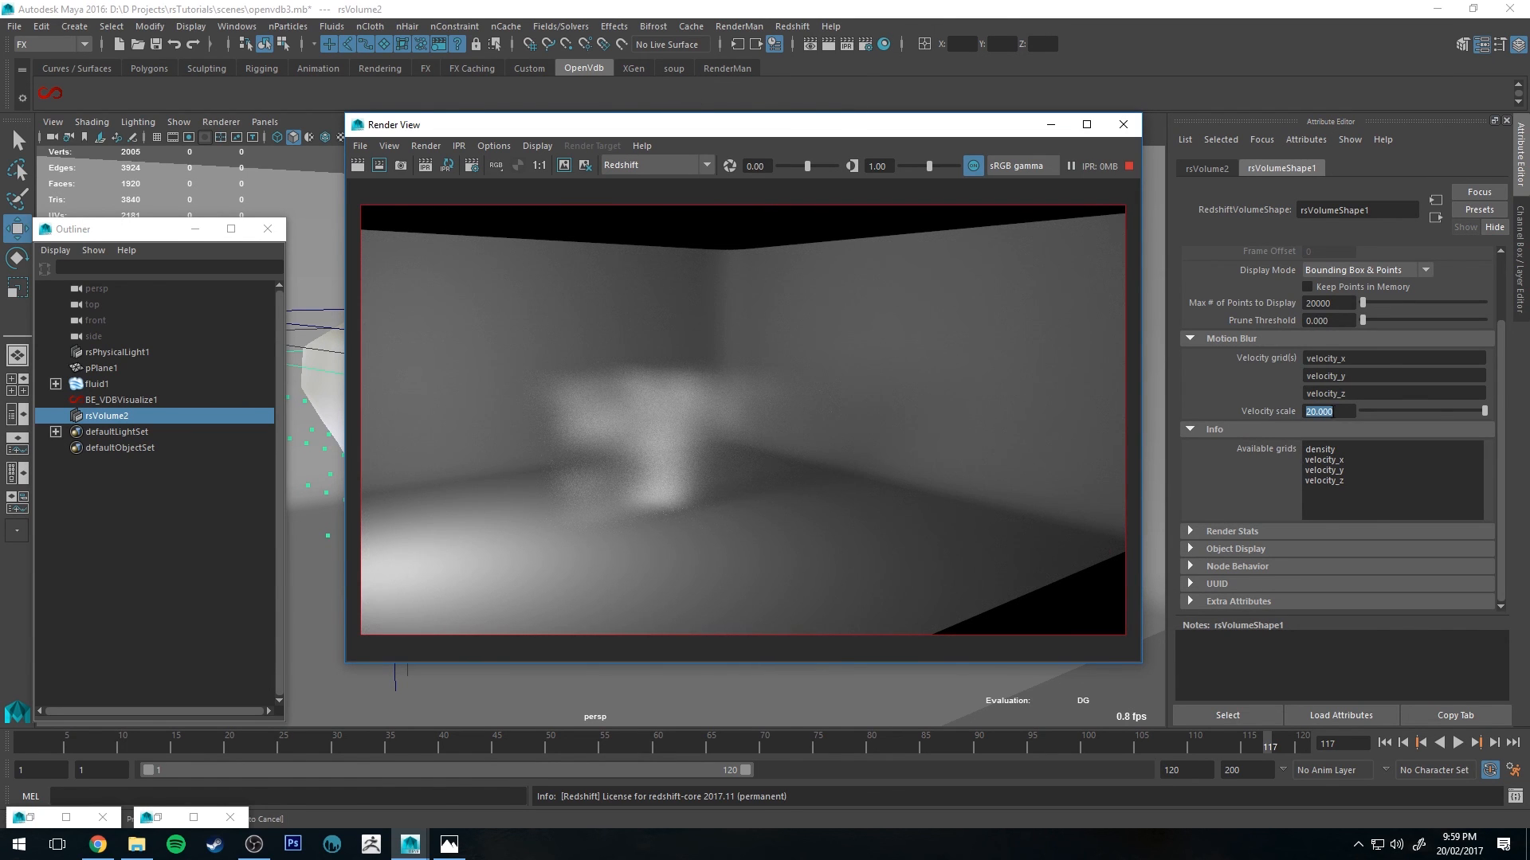
{"action": "type", "text": "1.2"}
{"action": "key", "text": "Return"}
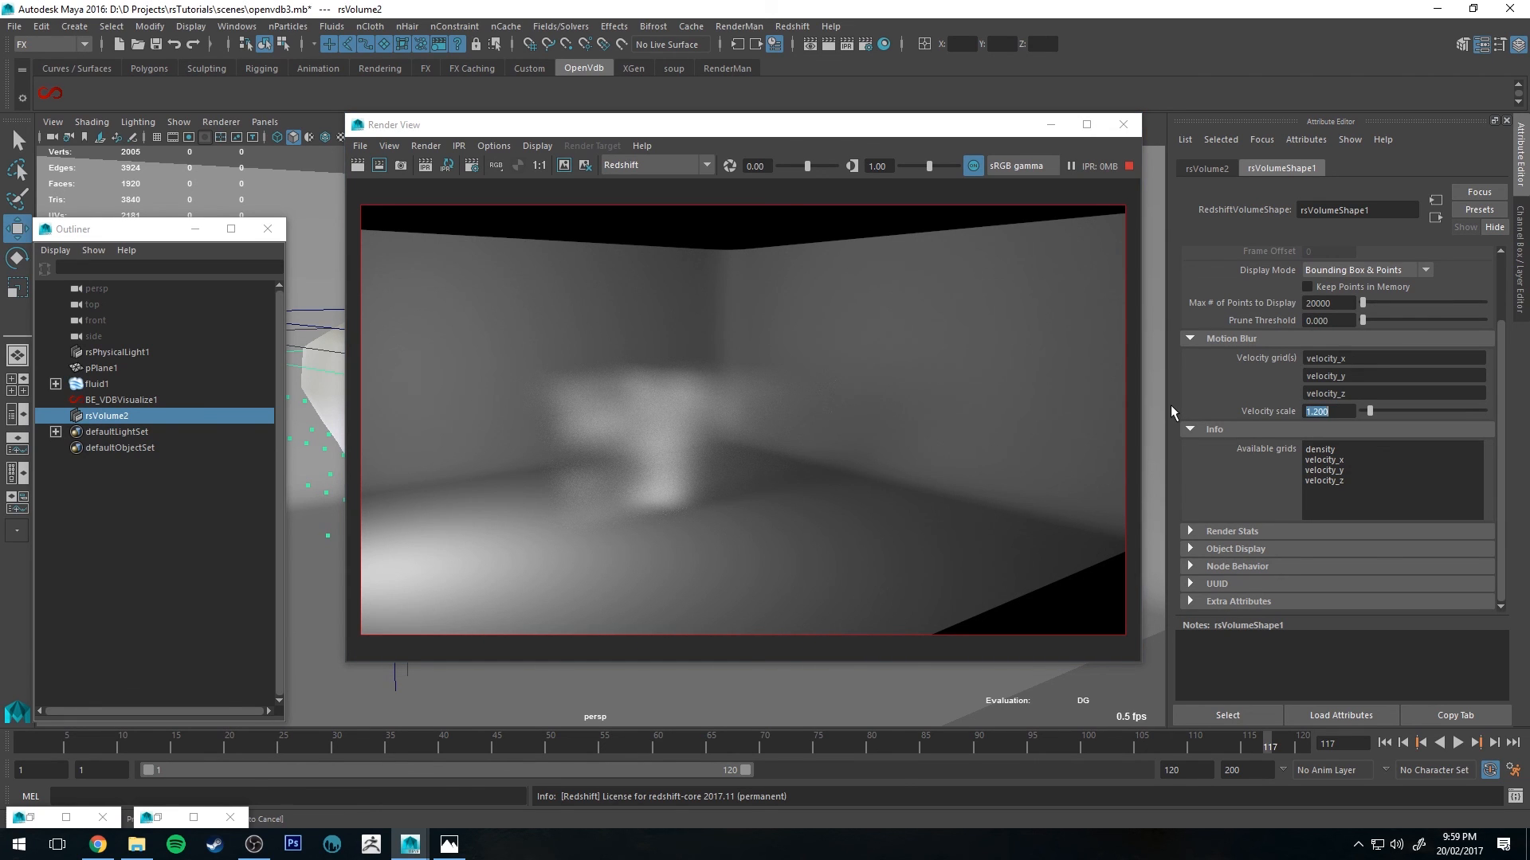
{"action": "left_click", "coordinate": [844, 45]}
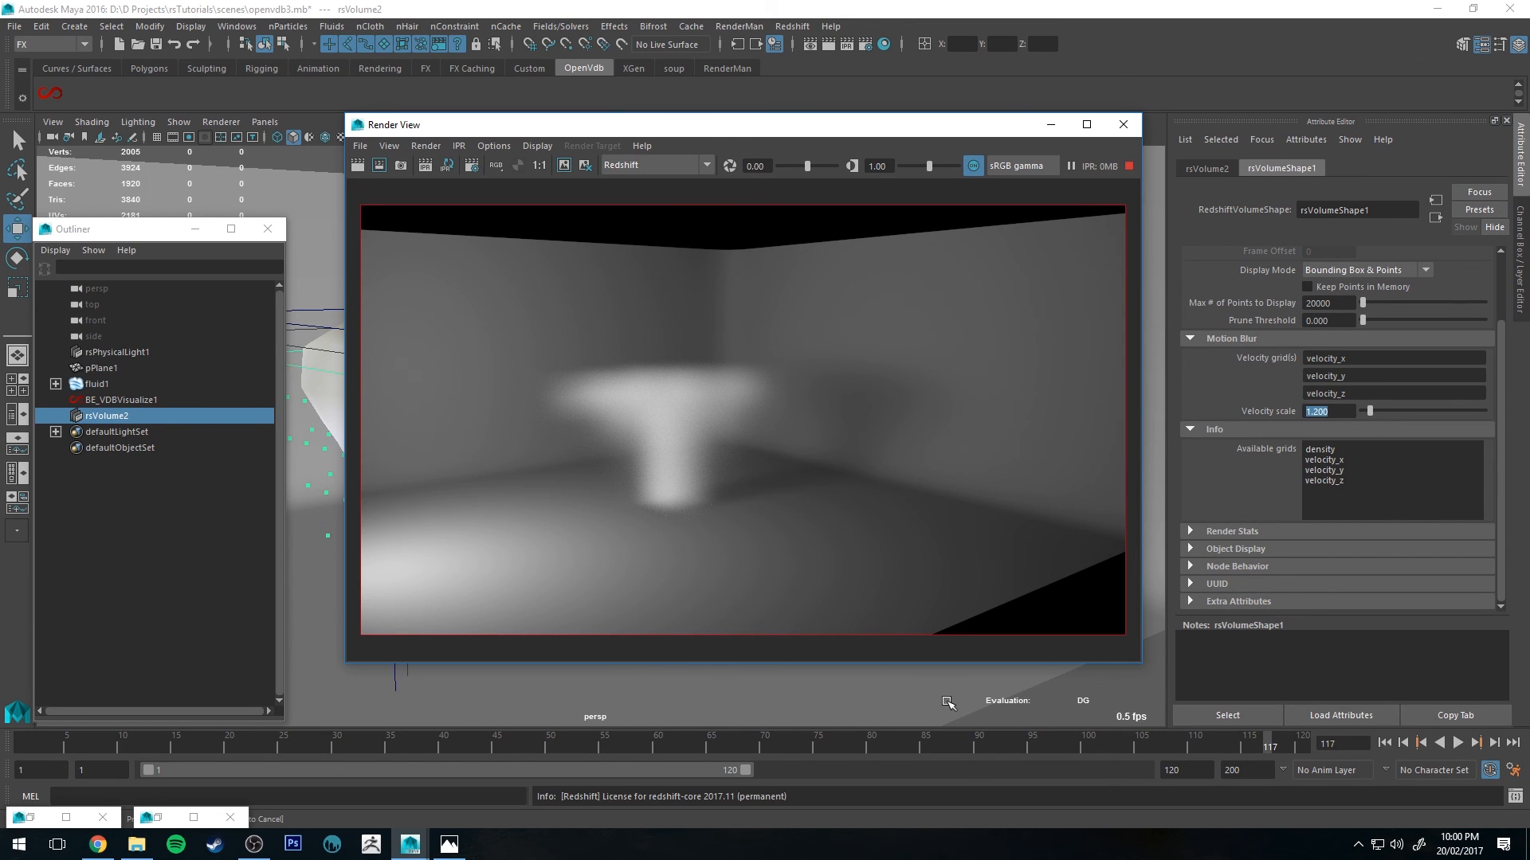
Step: Orbit the perspective view to inspect the IPR-rendered volume from different angles
{"action": "middle_click_drag", "start_coordinate": [853, 696], "coordinate": [908, 722], "text": "alt"}
{"action": "right_click_drag", "start_coordinate": [908, 721], "coordinate": [1108, 772], "text": "alt"}
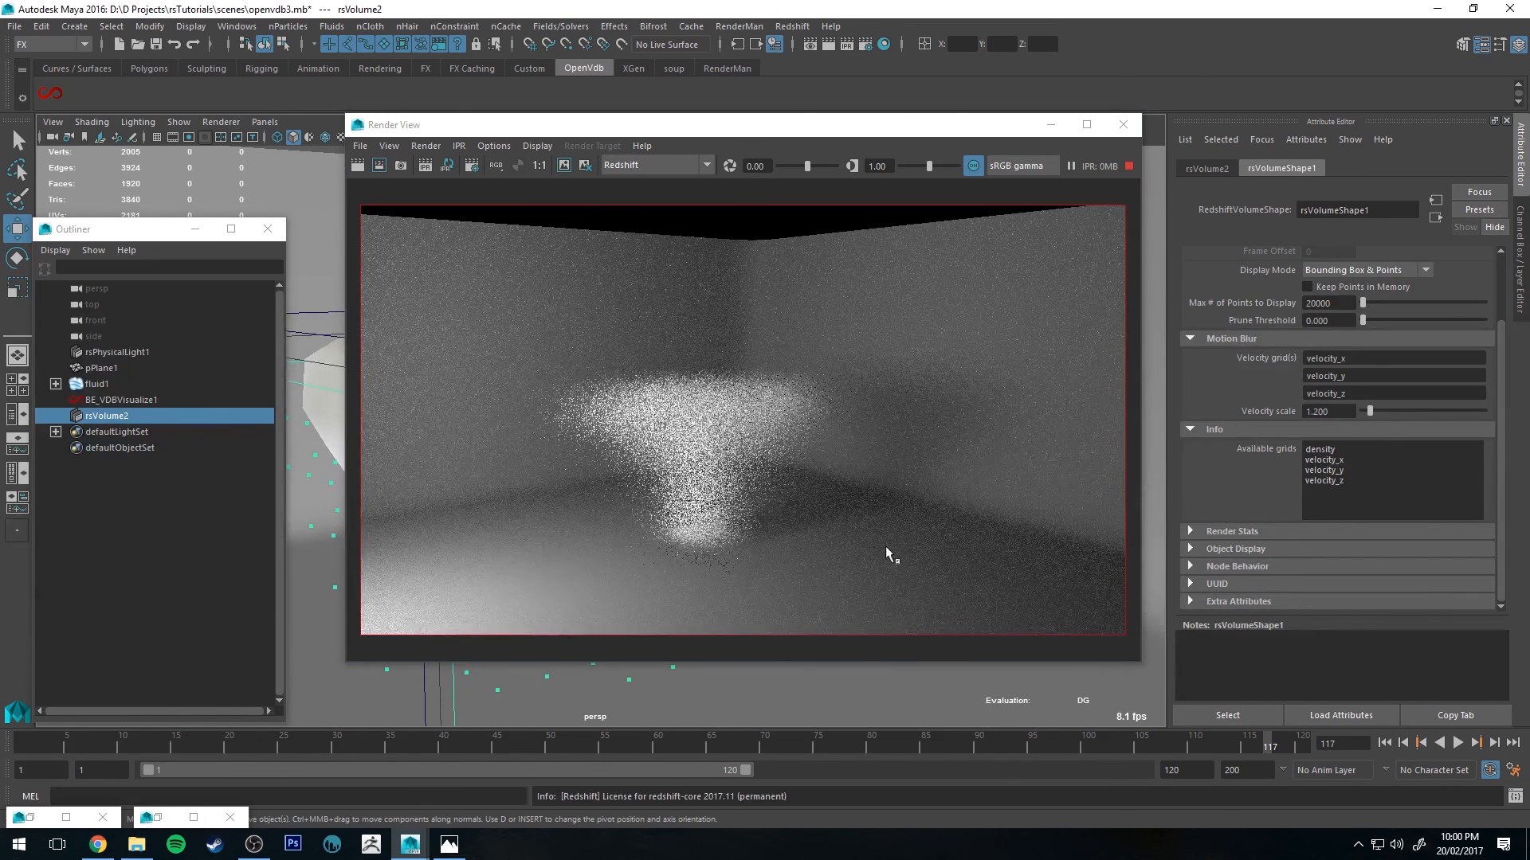
{"action": "middle_click_drag", "start_coordinate": [717, 695], "coordinate": [856, 656], "text": "alt"}
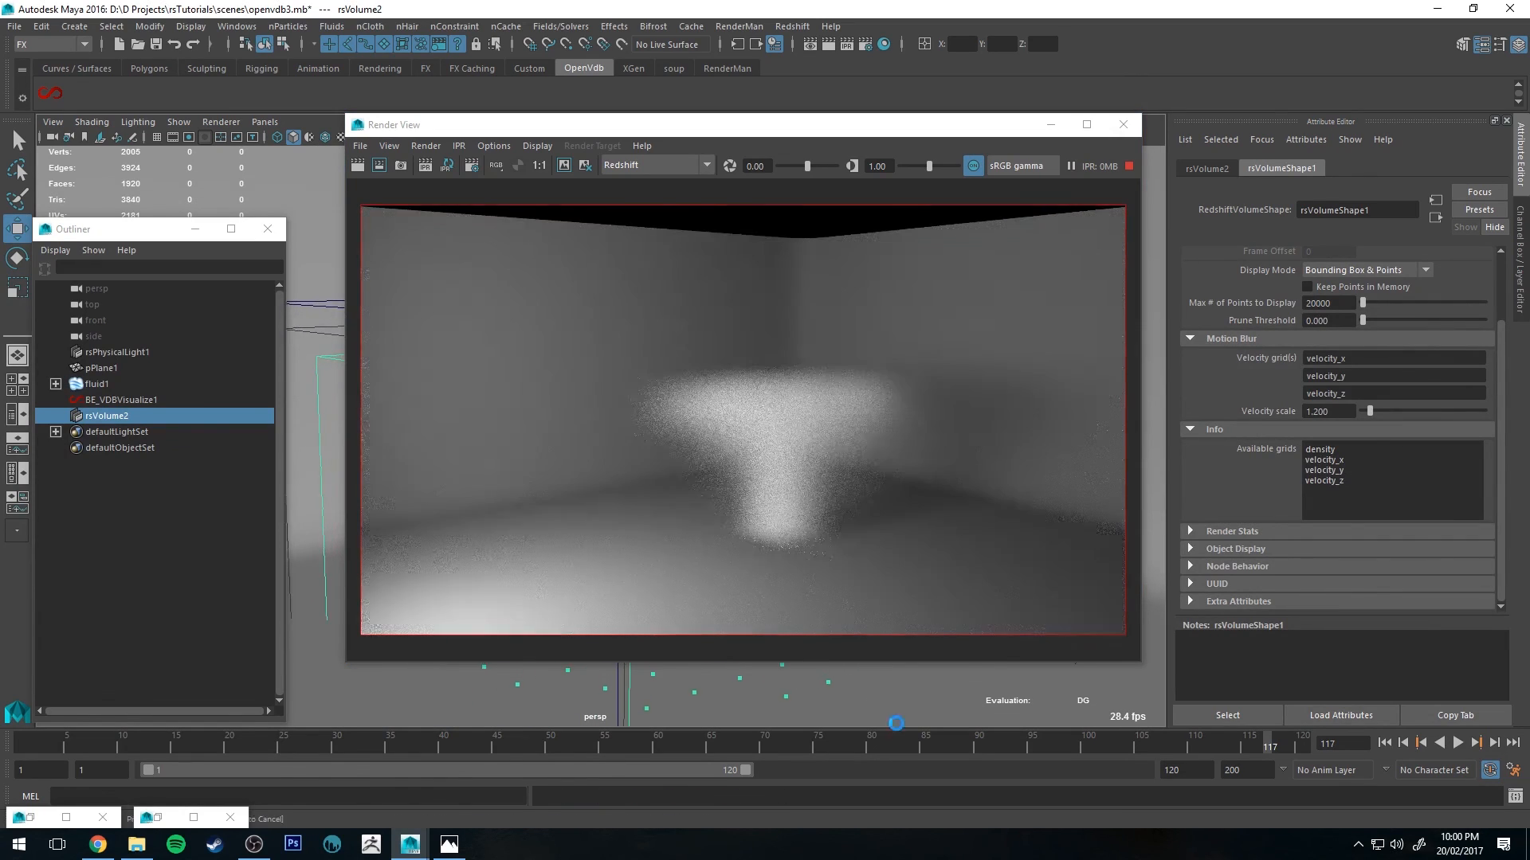
{"action": "right_click_drag", "start_coordinate": [857, 710], "coordinate": [899, 691], "text": "alt"}
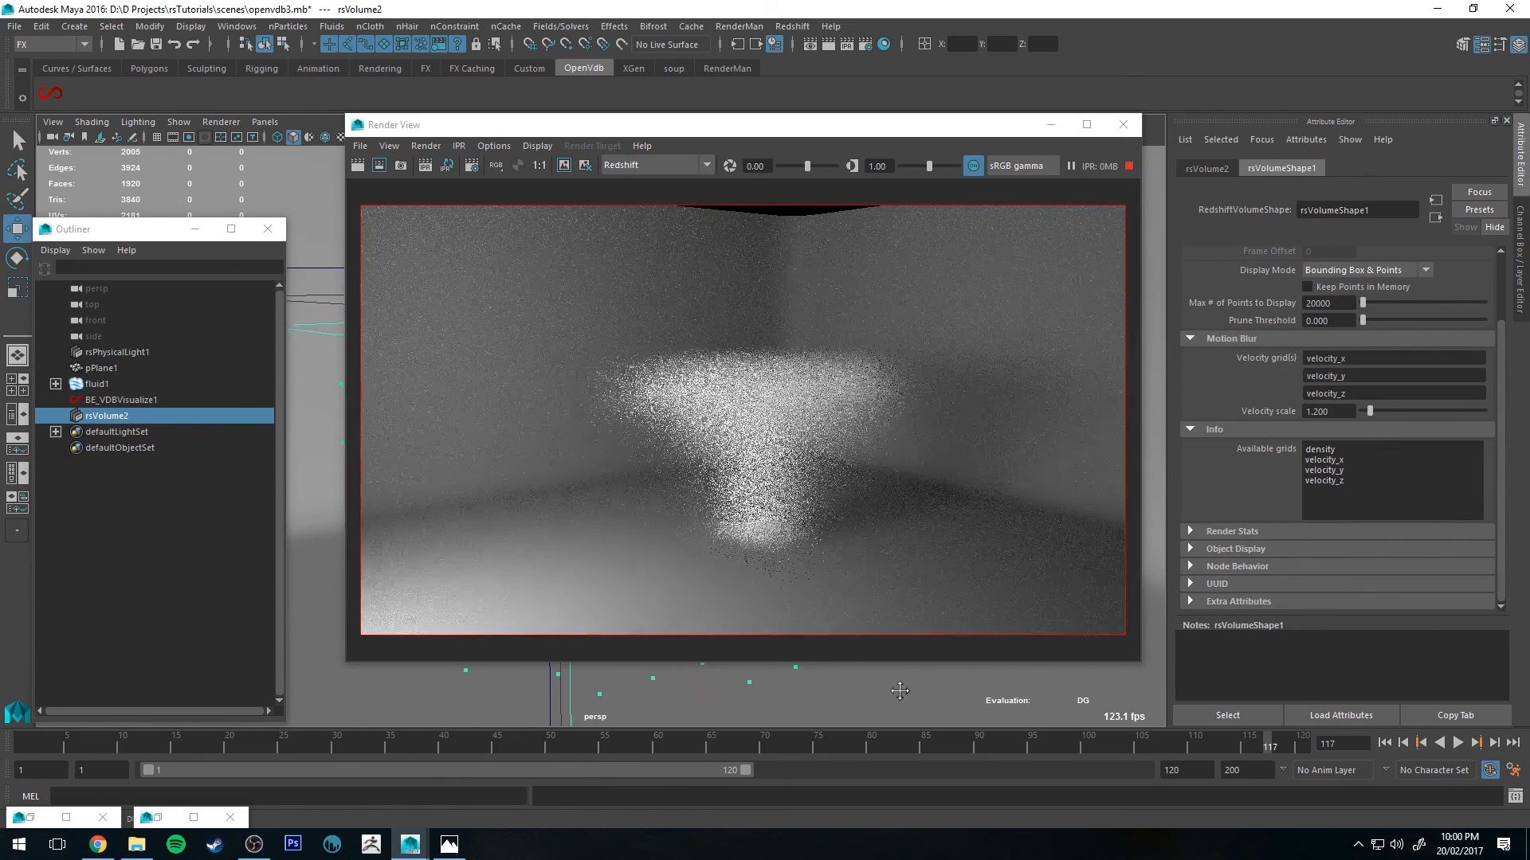
{"action": "middle_click_drag", "start_coordinate": [899, 691], "coordinate": [891, 664], "text": "alt"}
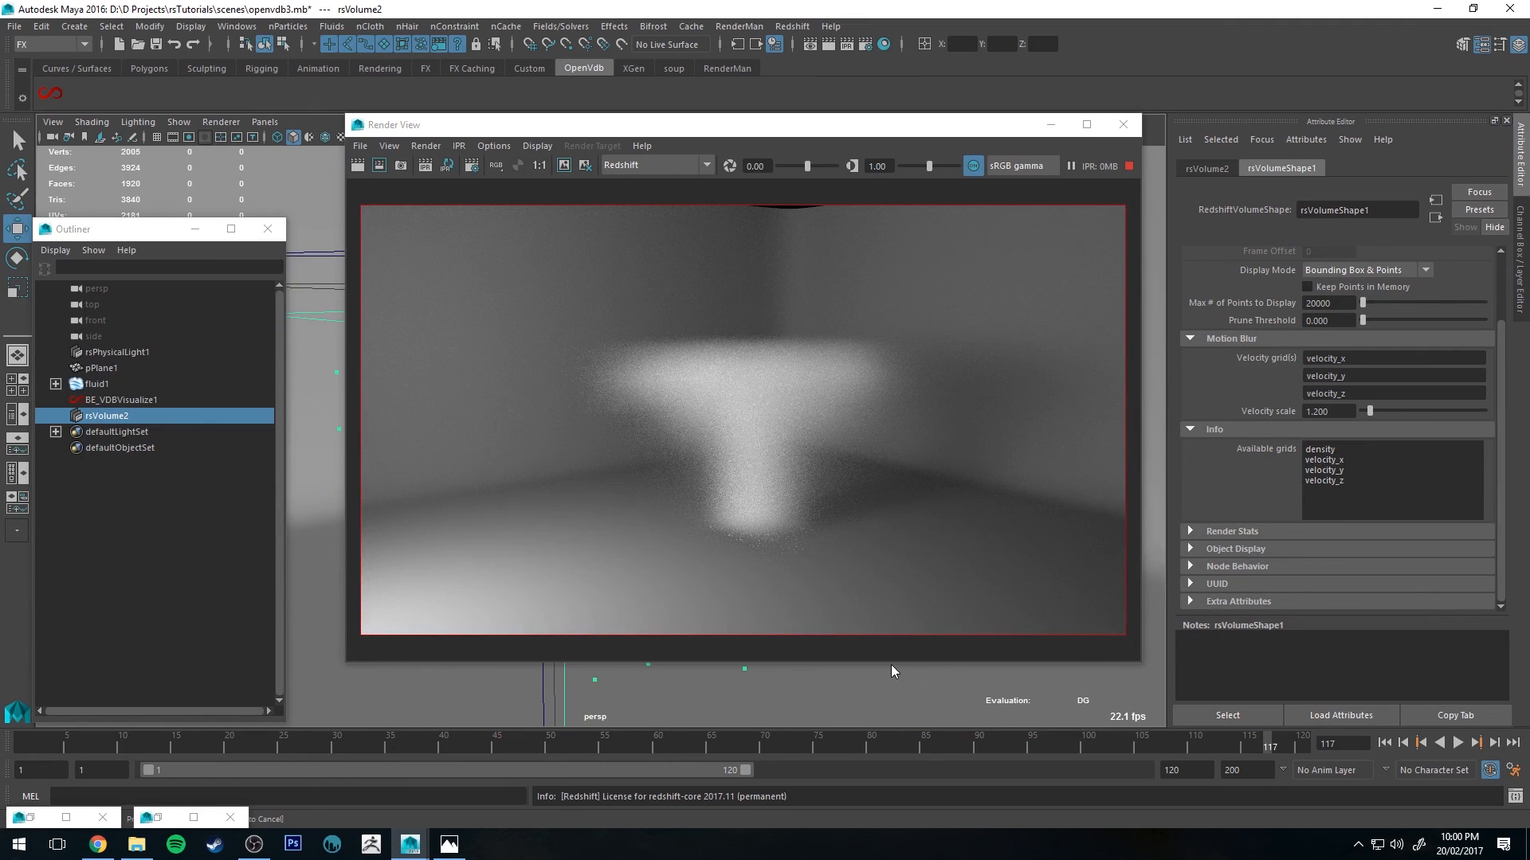